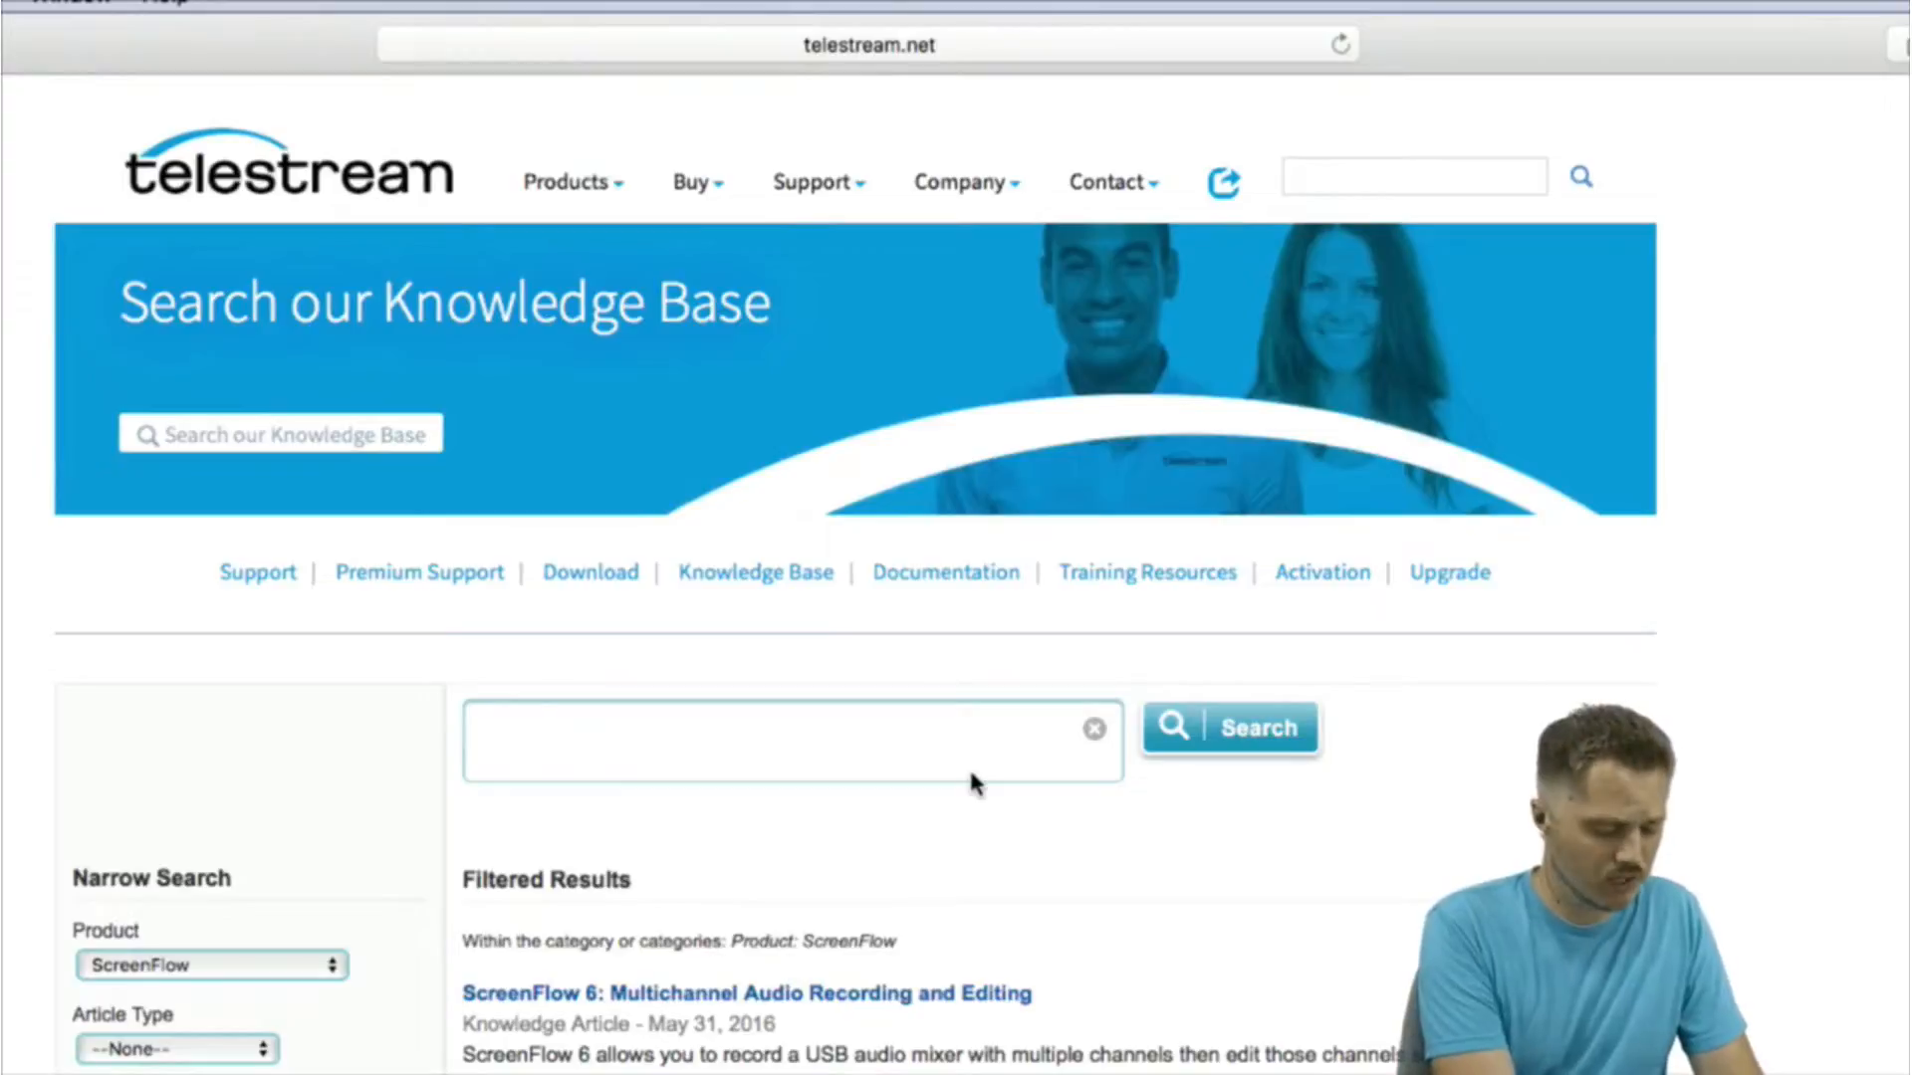
Search the Telestream Knowledge Base for "autosave" and open the article "ScreenFlow: Disabling AutoSave" at its solution instructions.
text(aut)
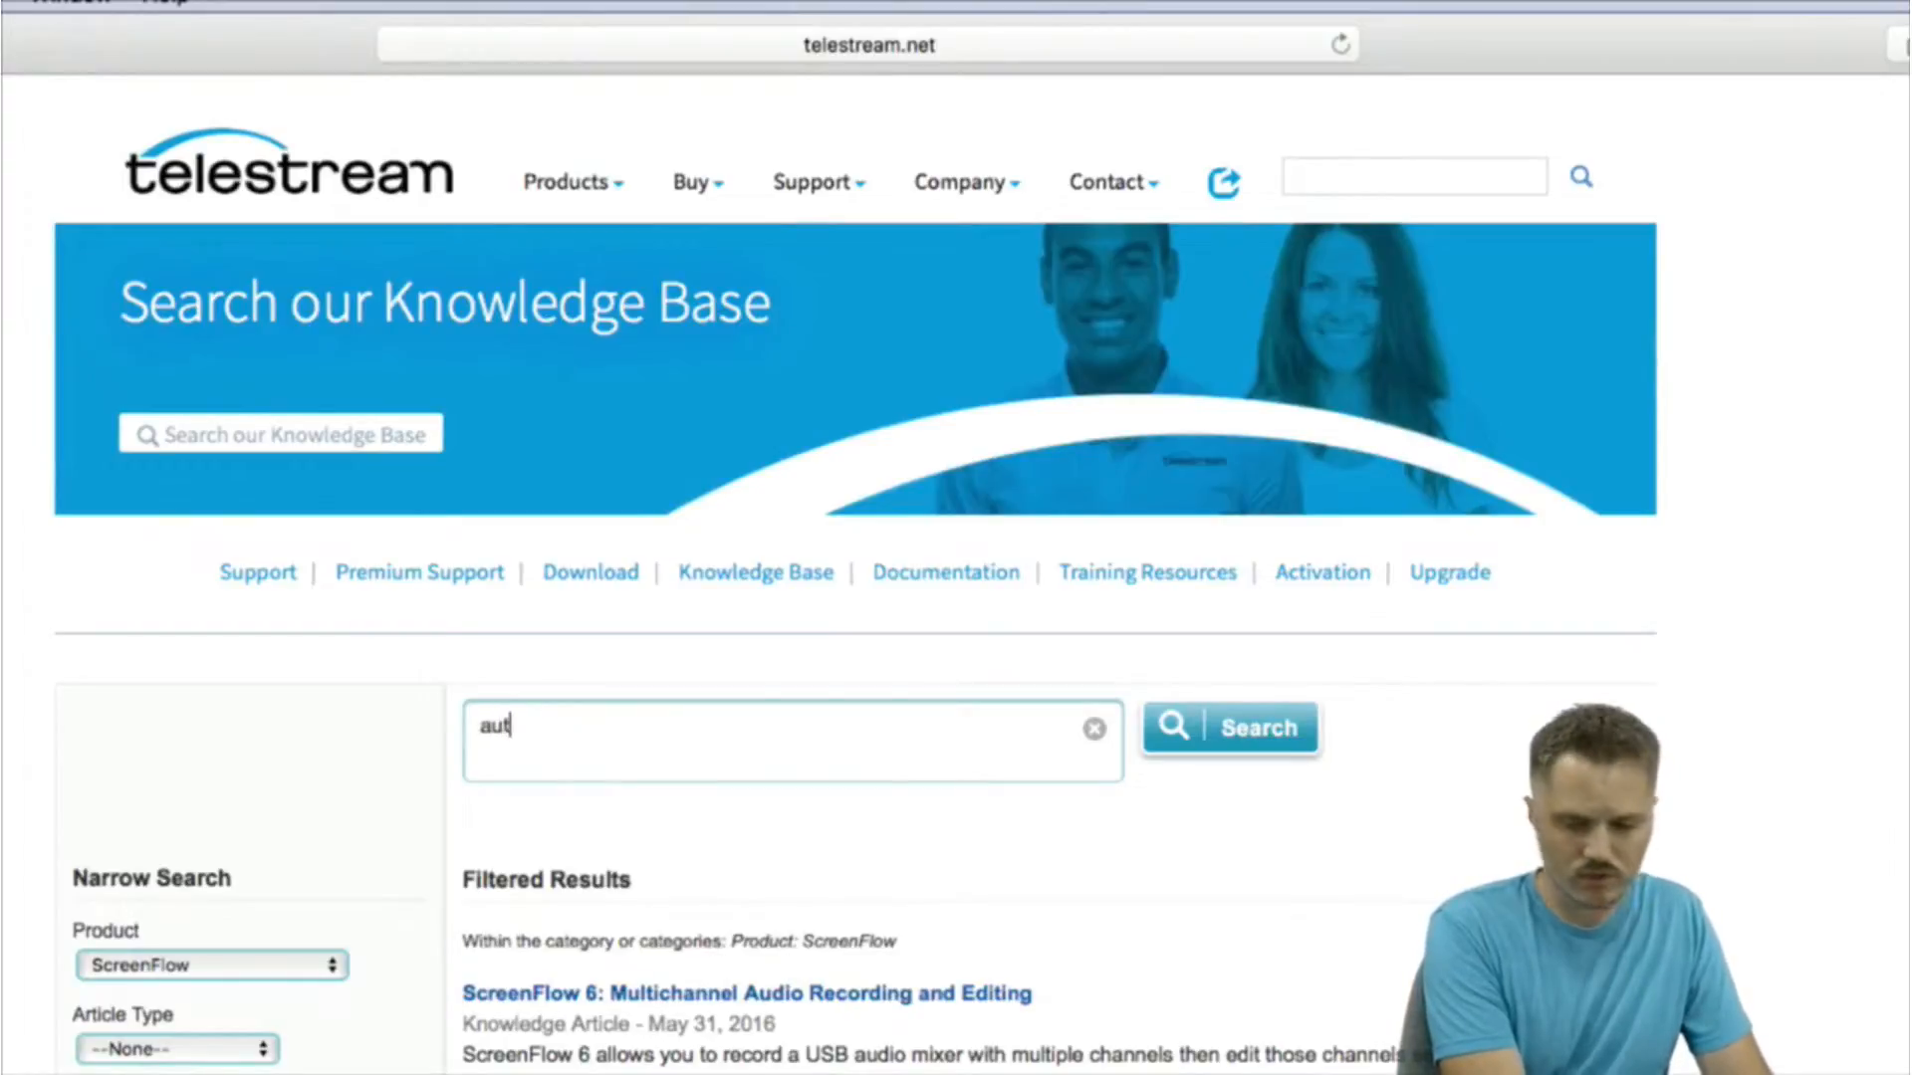
text(osave)
key(Return)
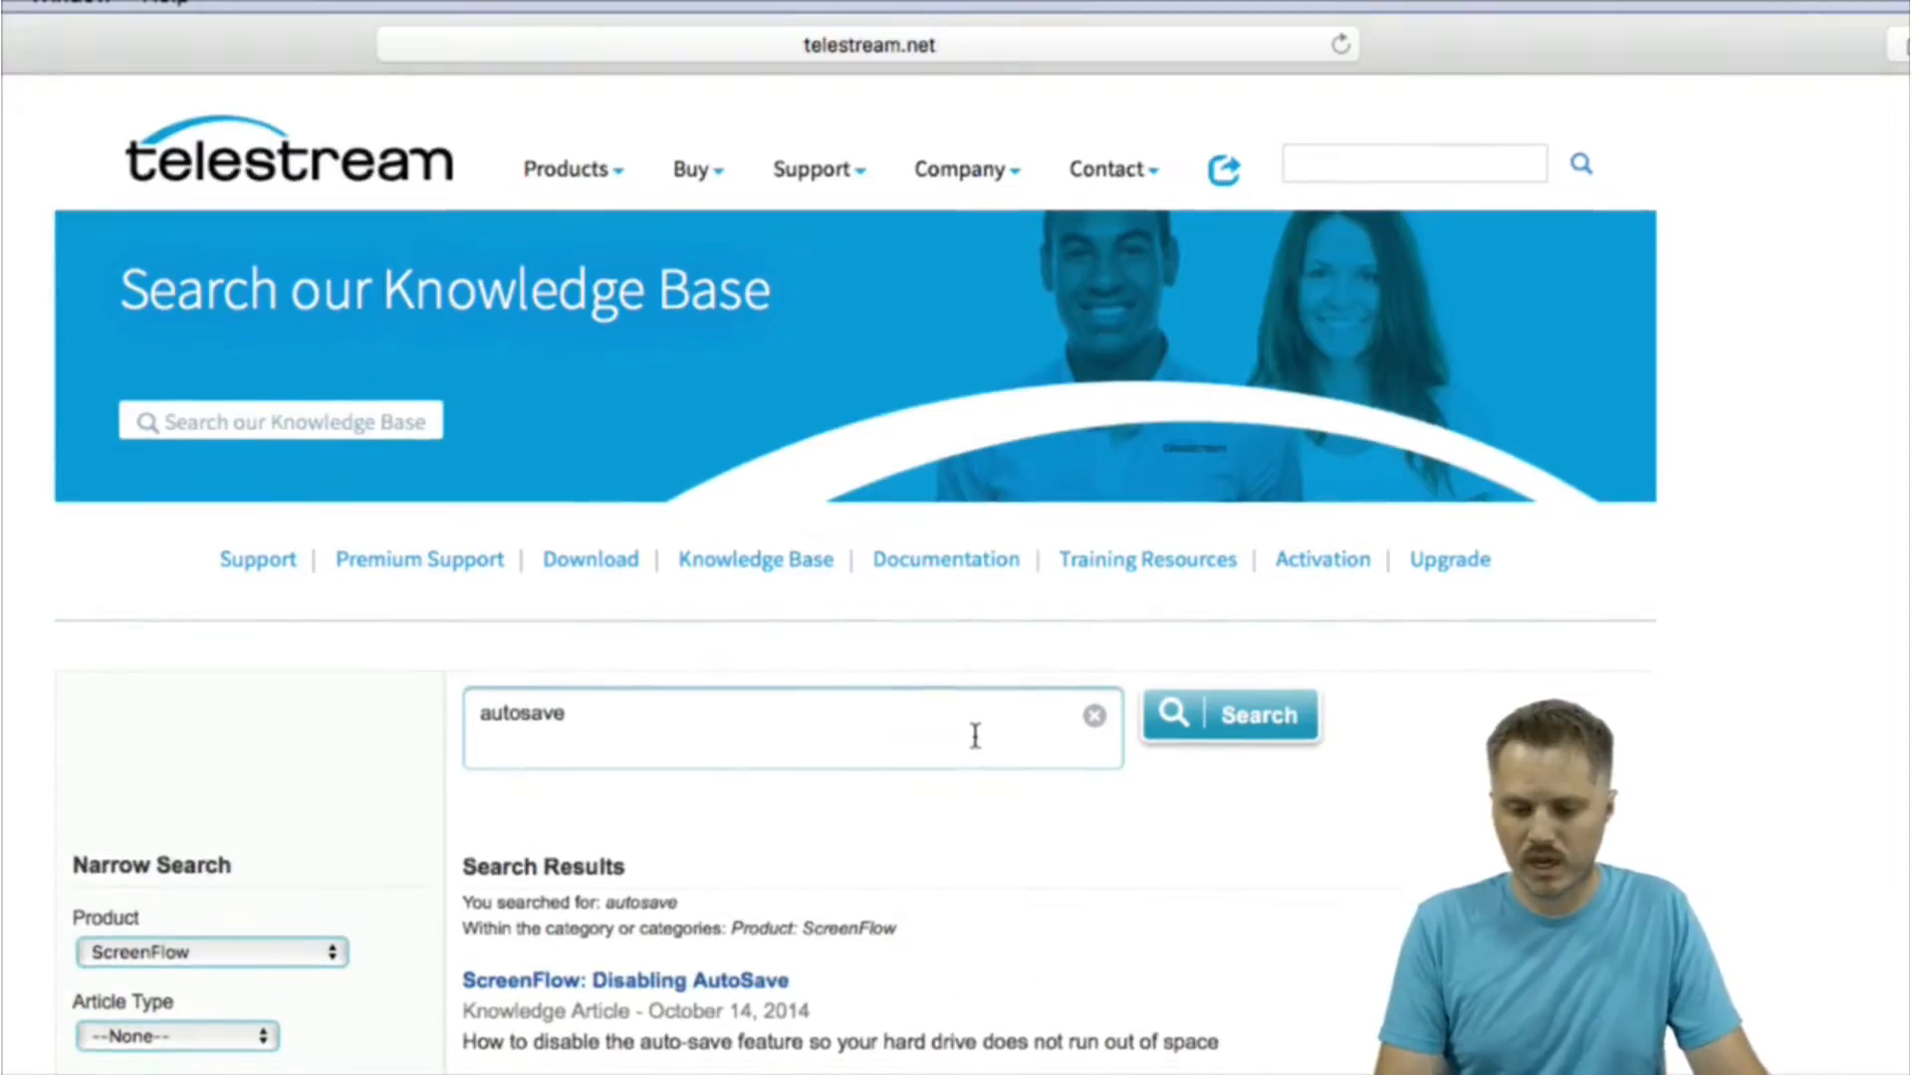
scroll(976, 736, down, 5)
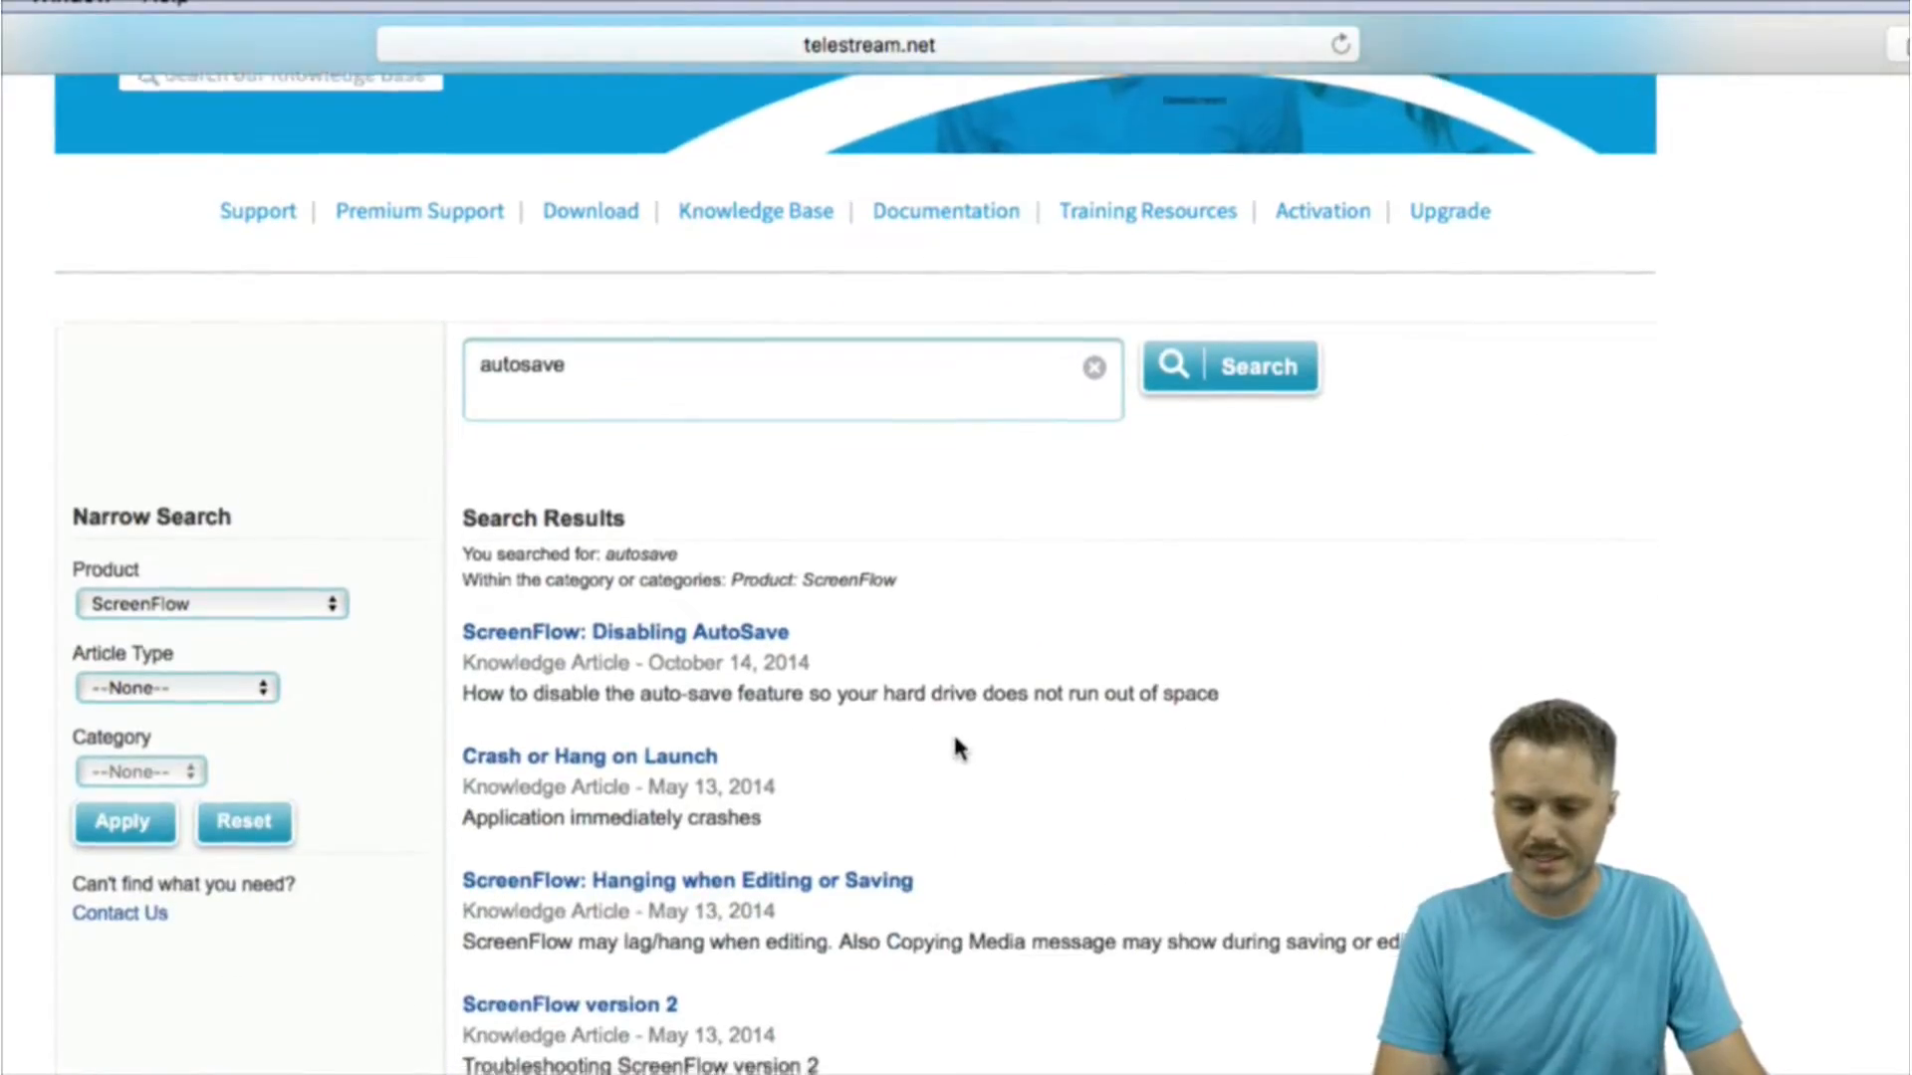
scroll(956, 743, down, 1)
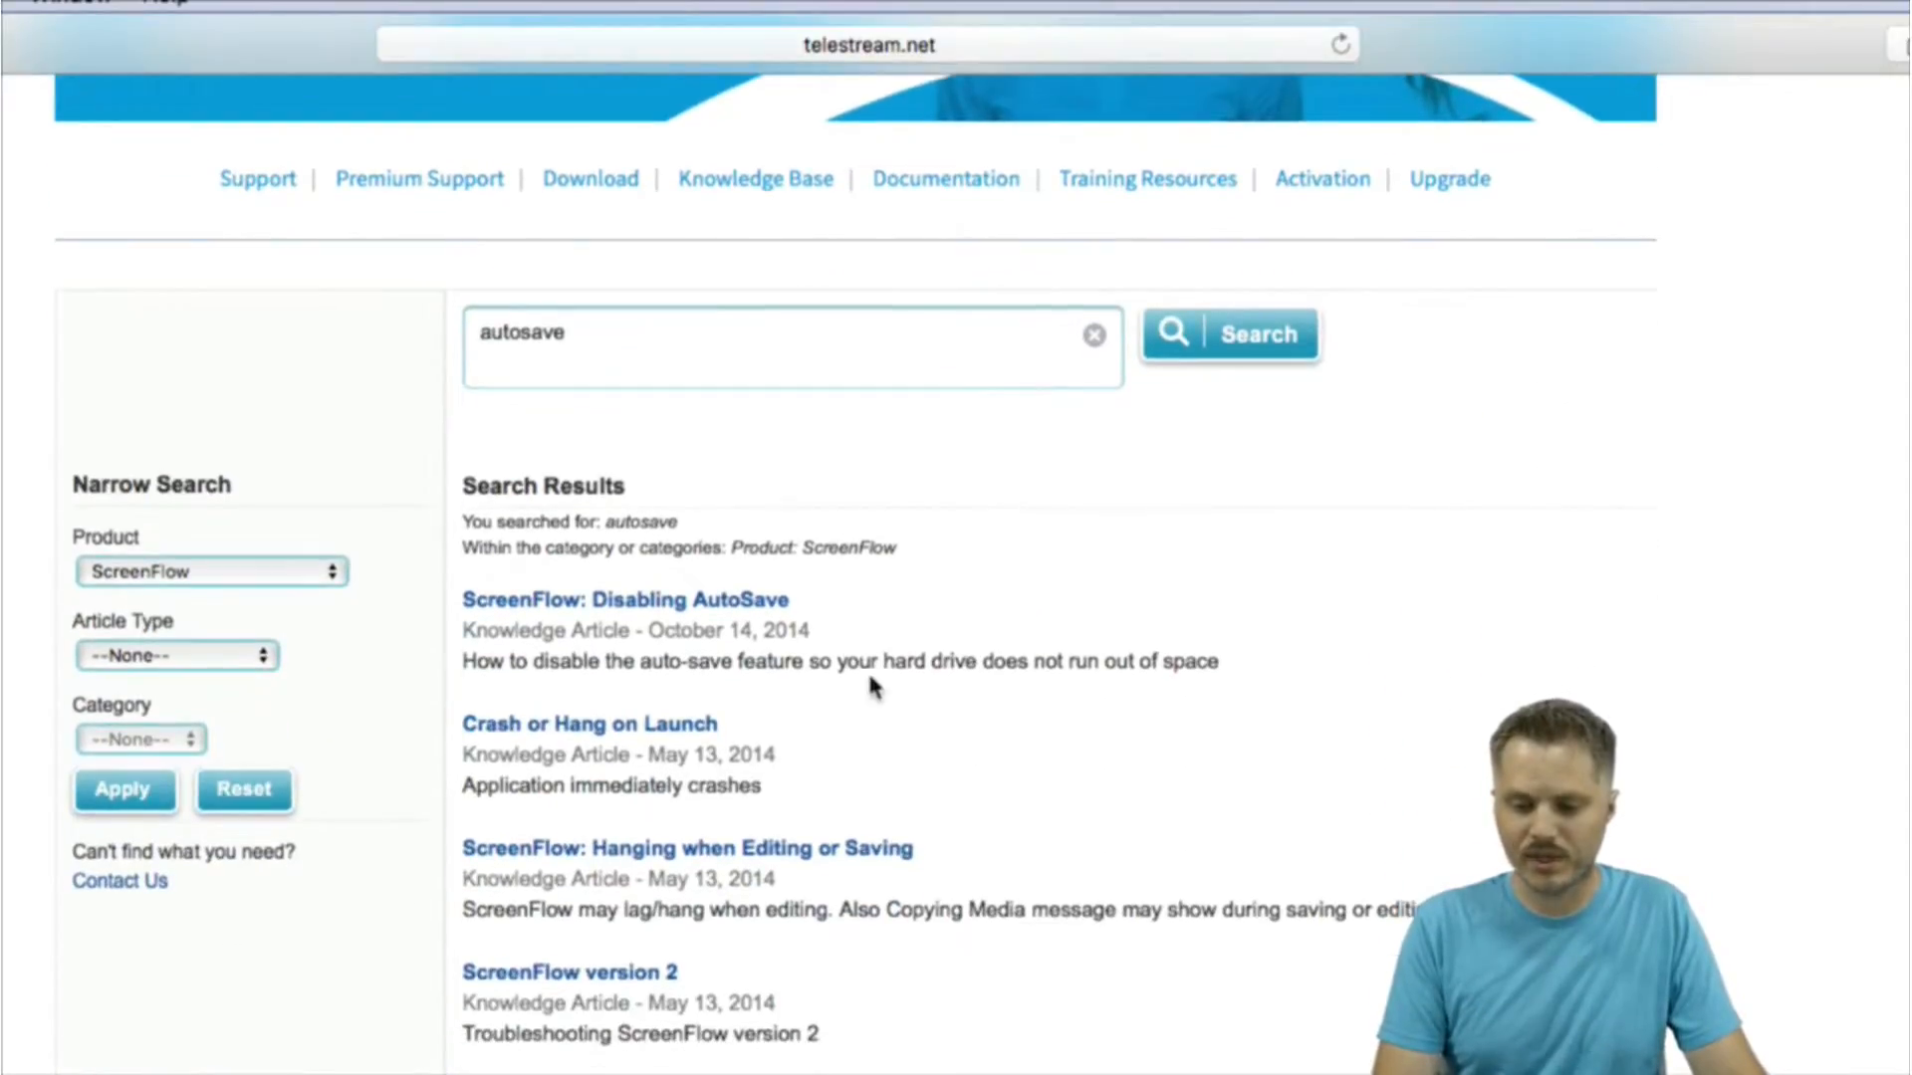
click(694, 609)
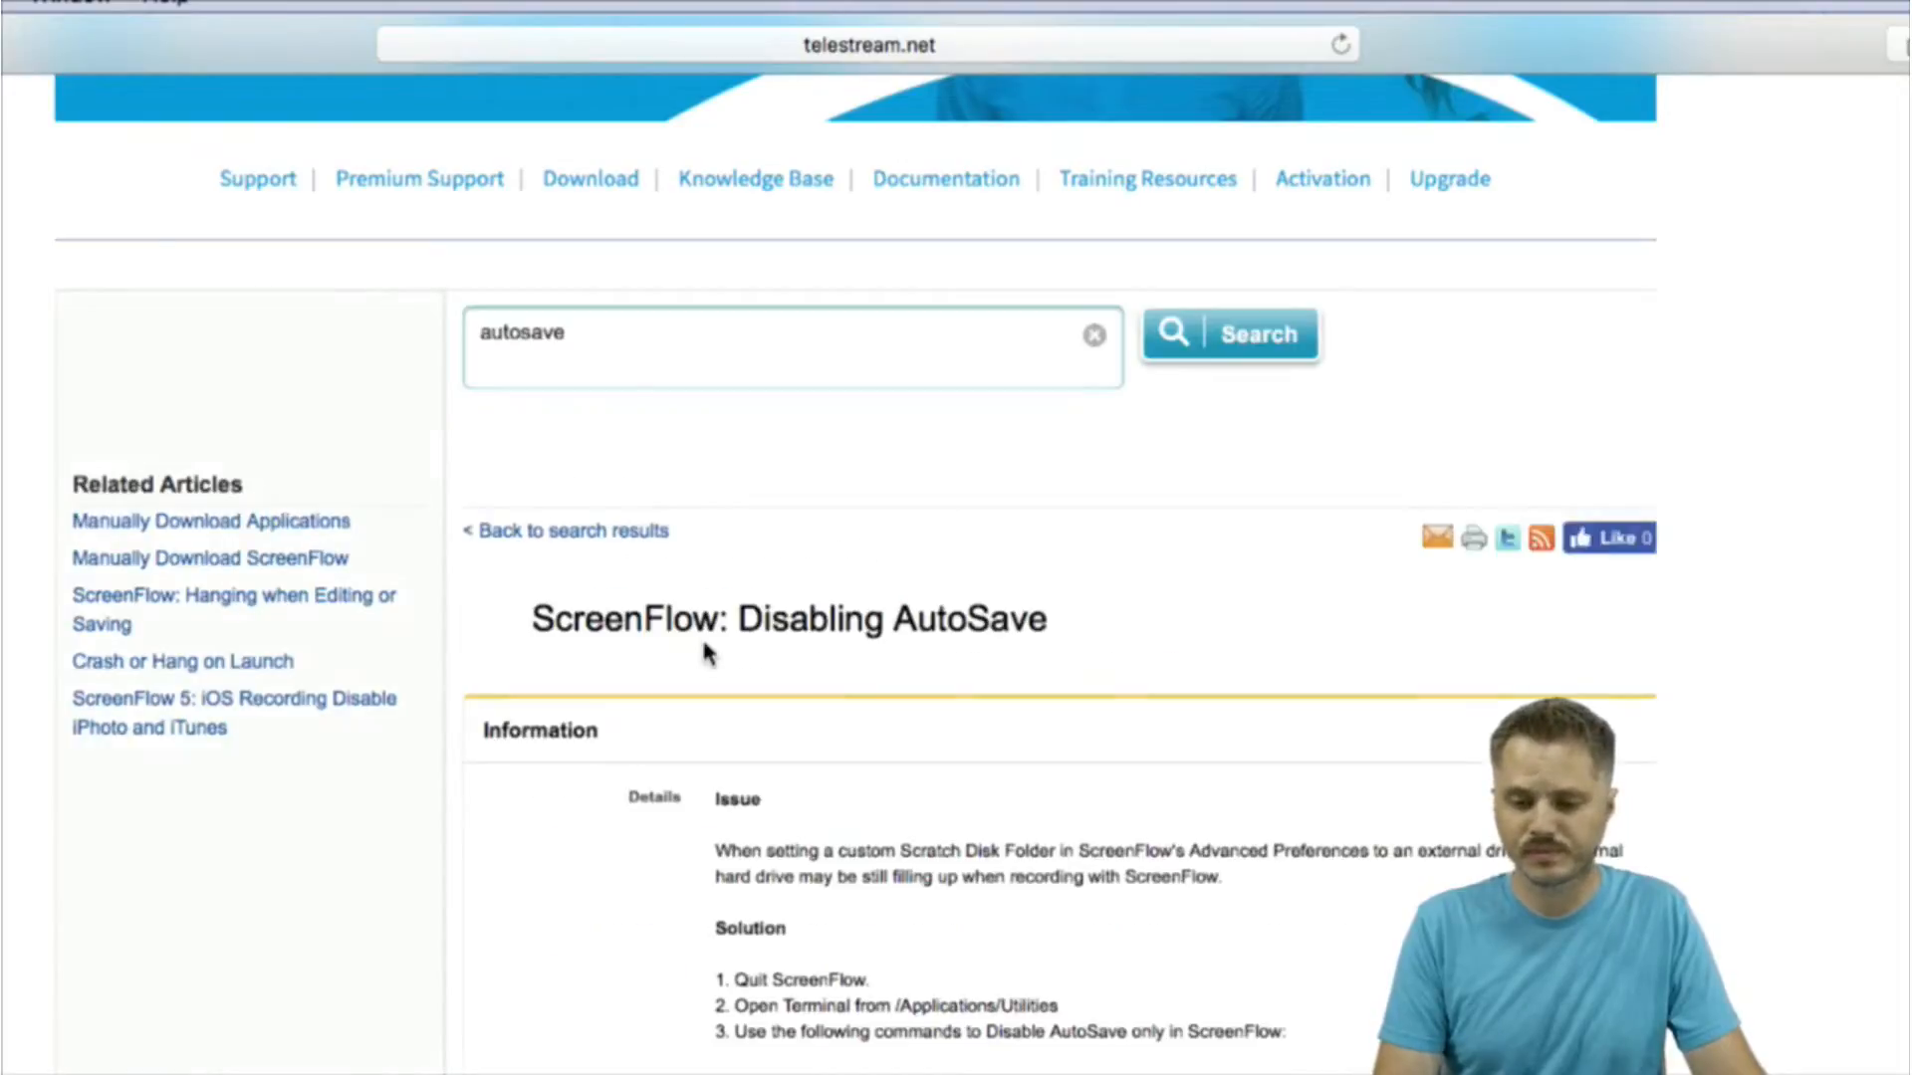
scroll(1115, 672, down, 2)
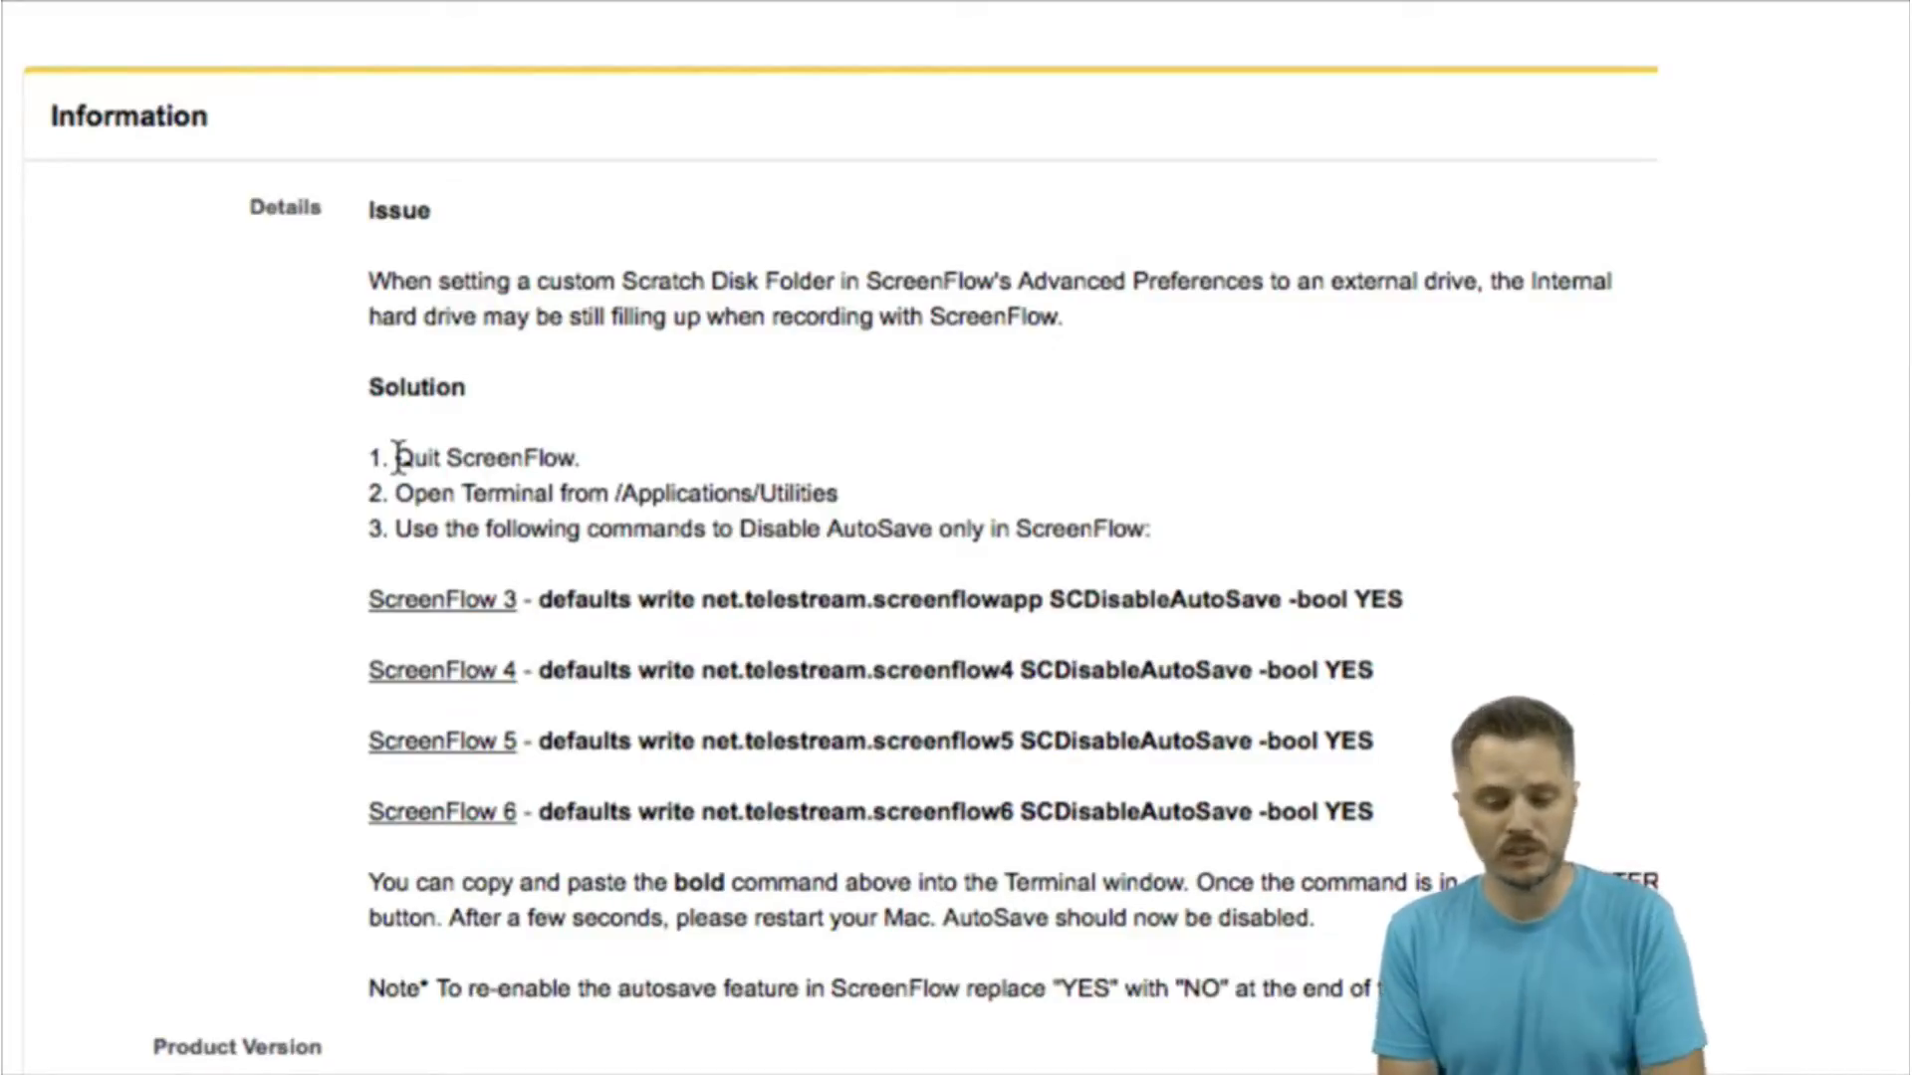
Launch Terminal and copy the ScreenFlow 6 command for disabling AutoSave from the article.
key(super+space)
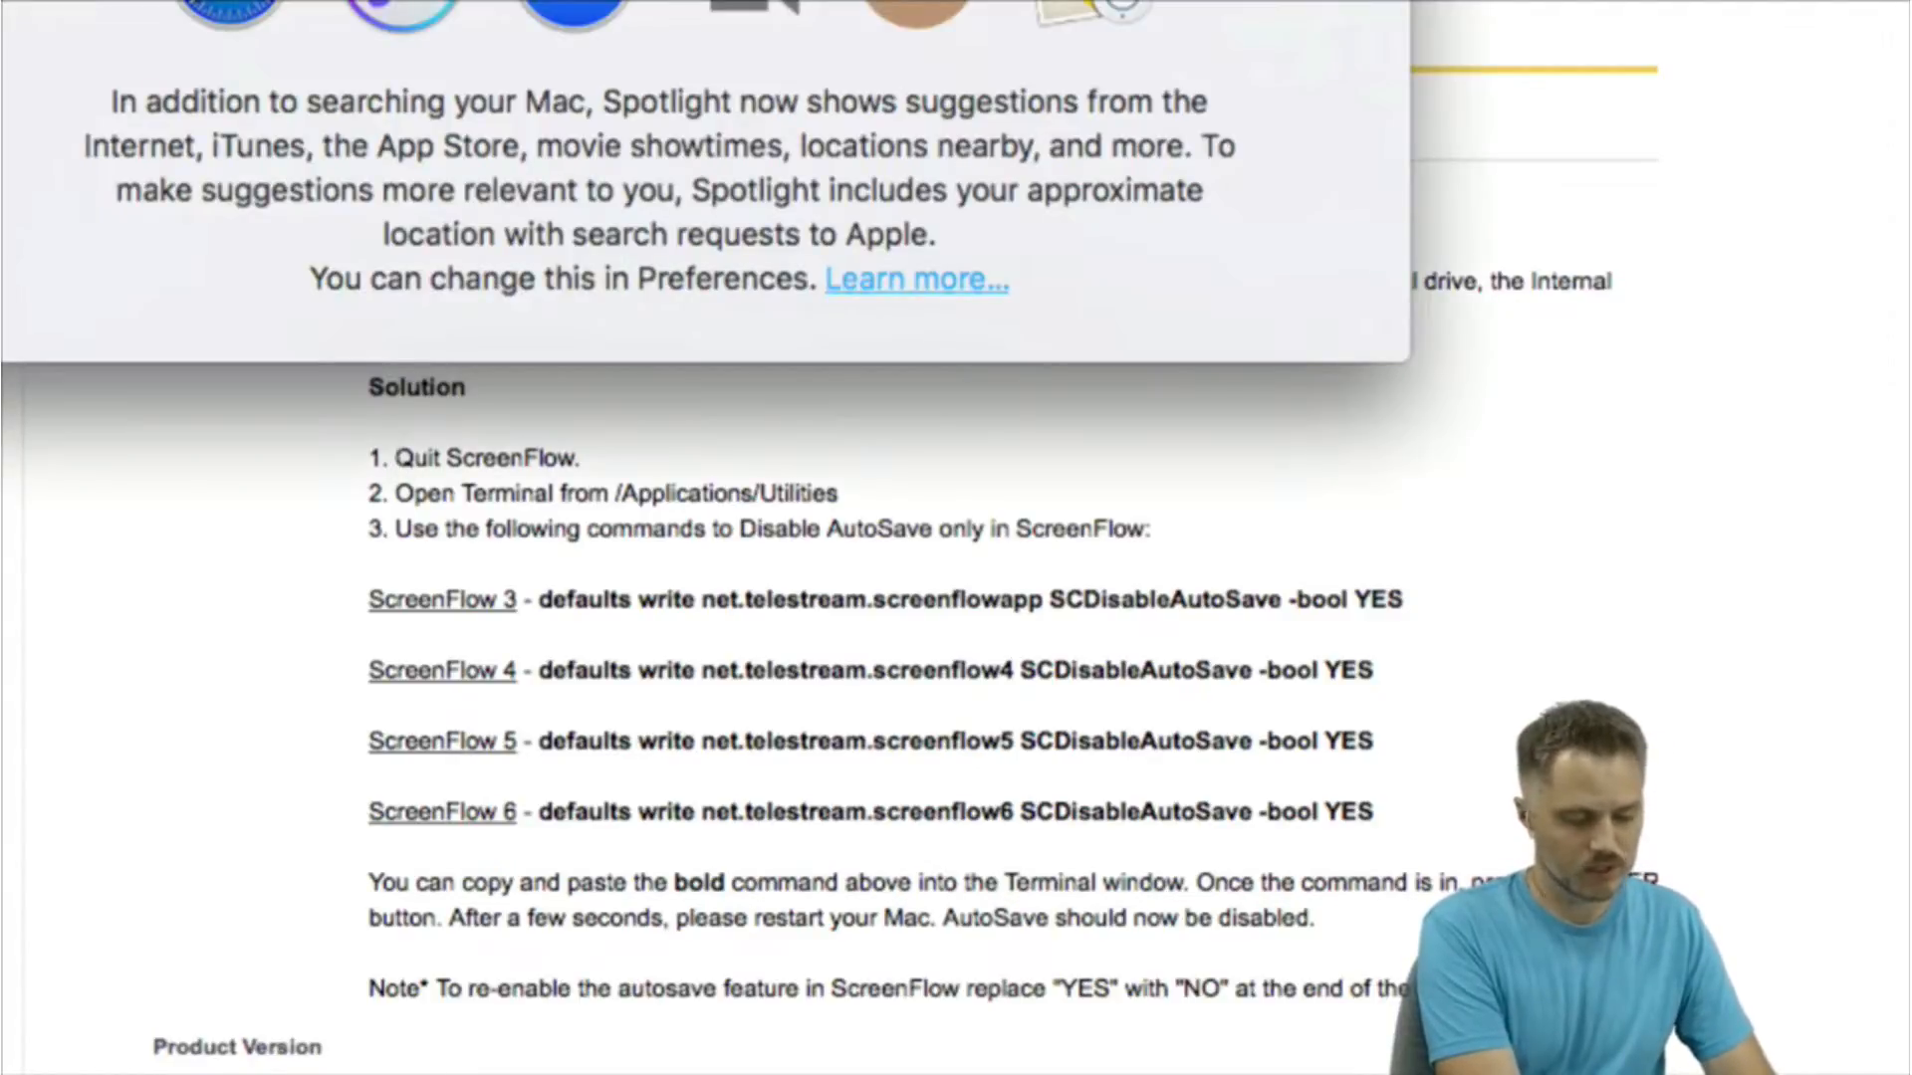
key(Return)
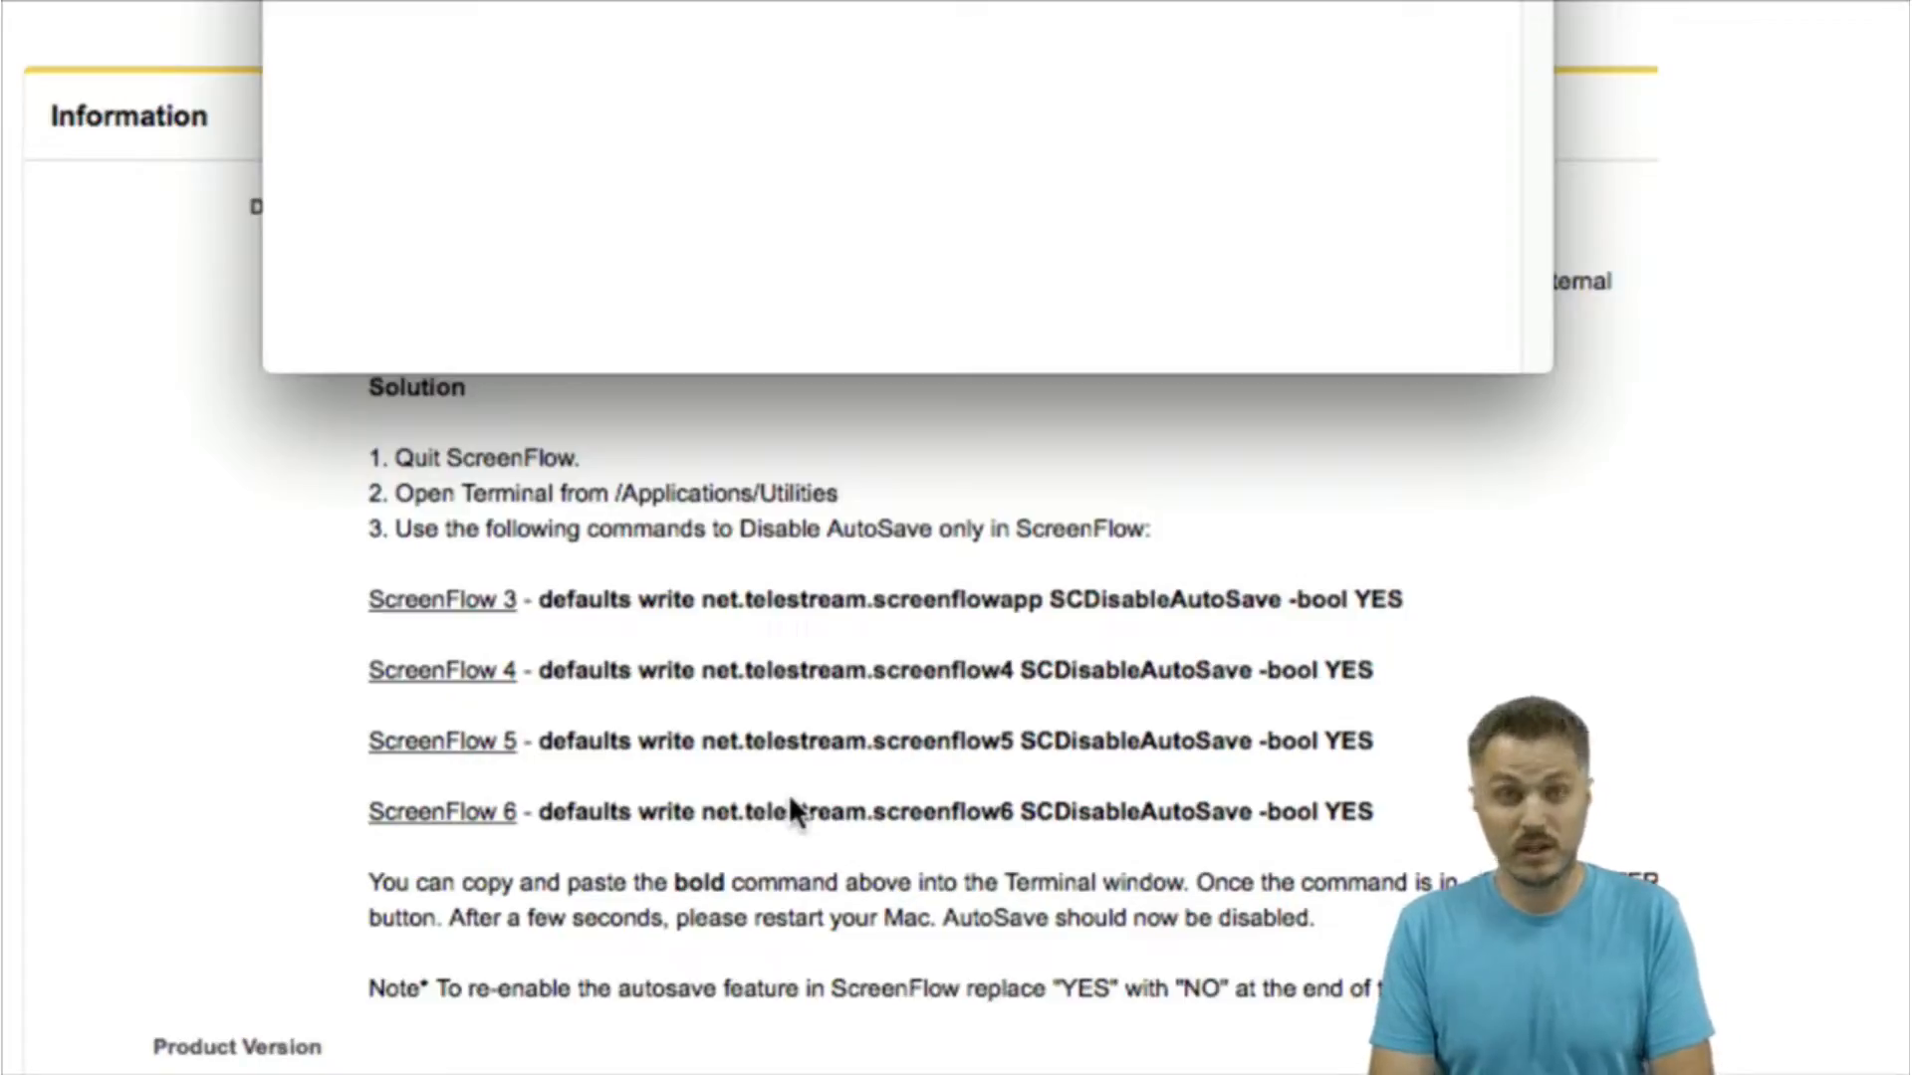
click(559, 815)
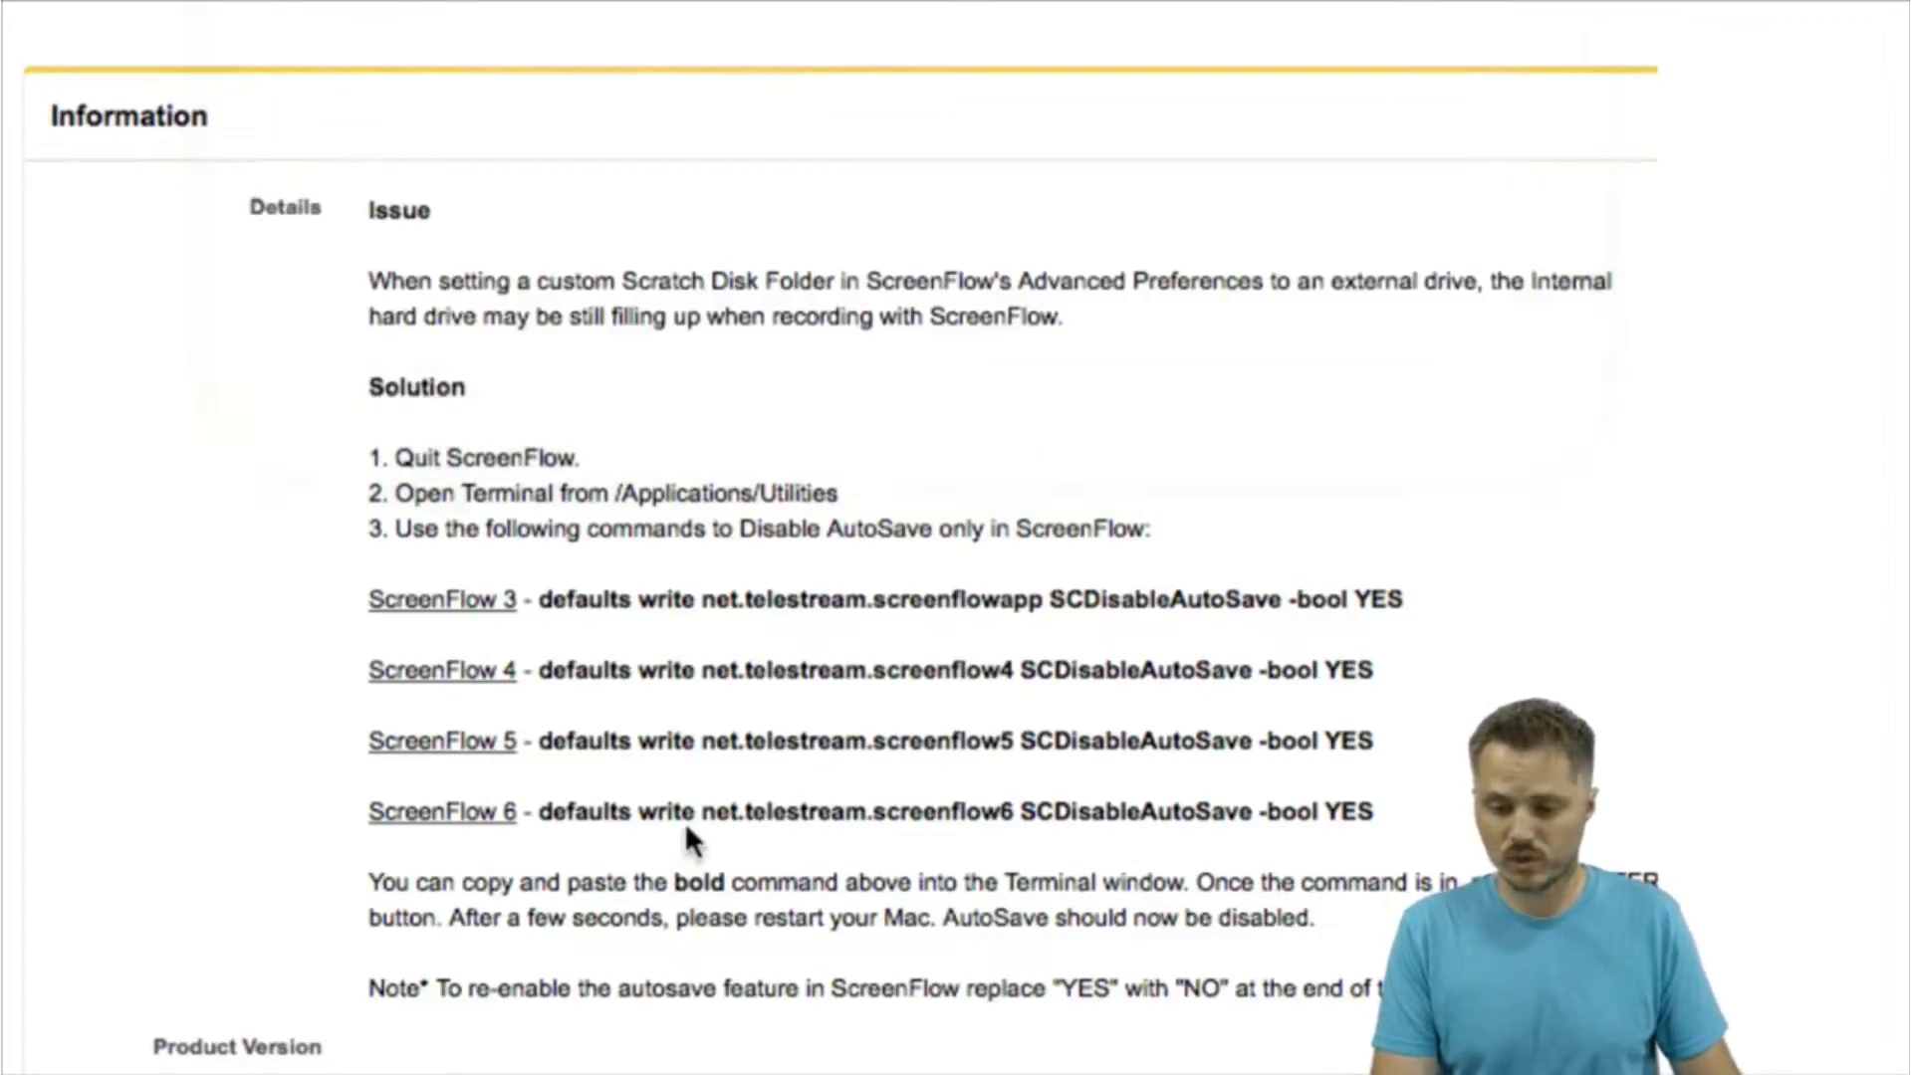
drag(542, 812, 1387, 819)
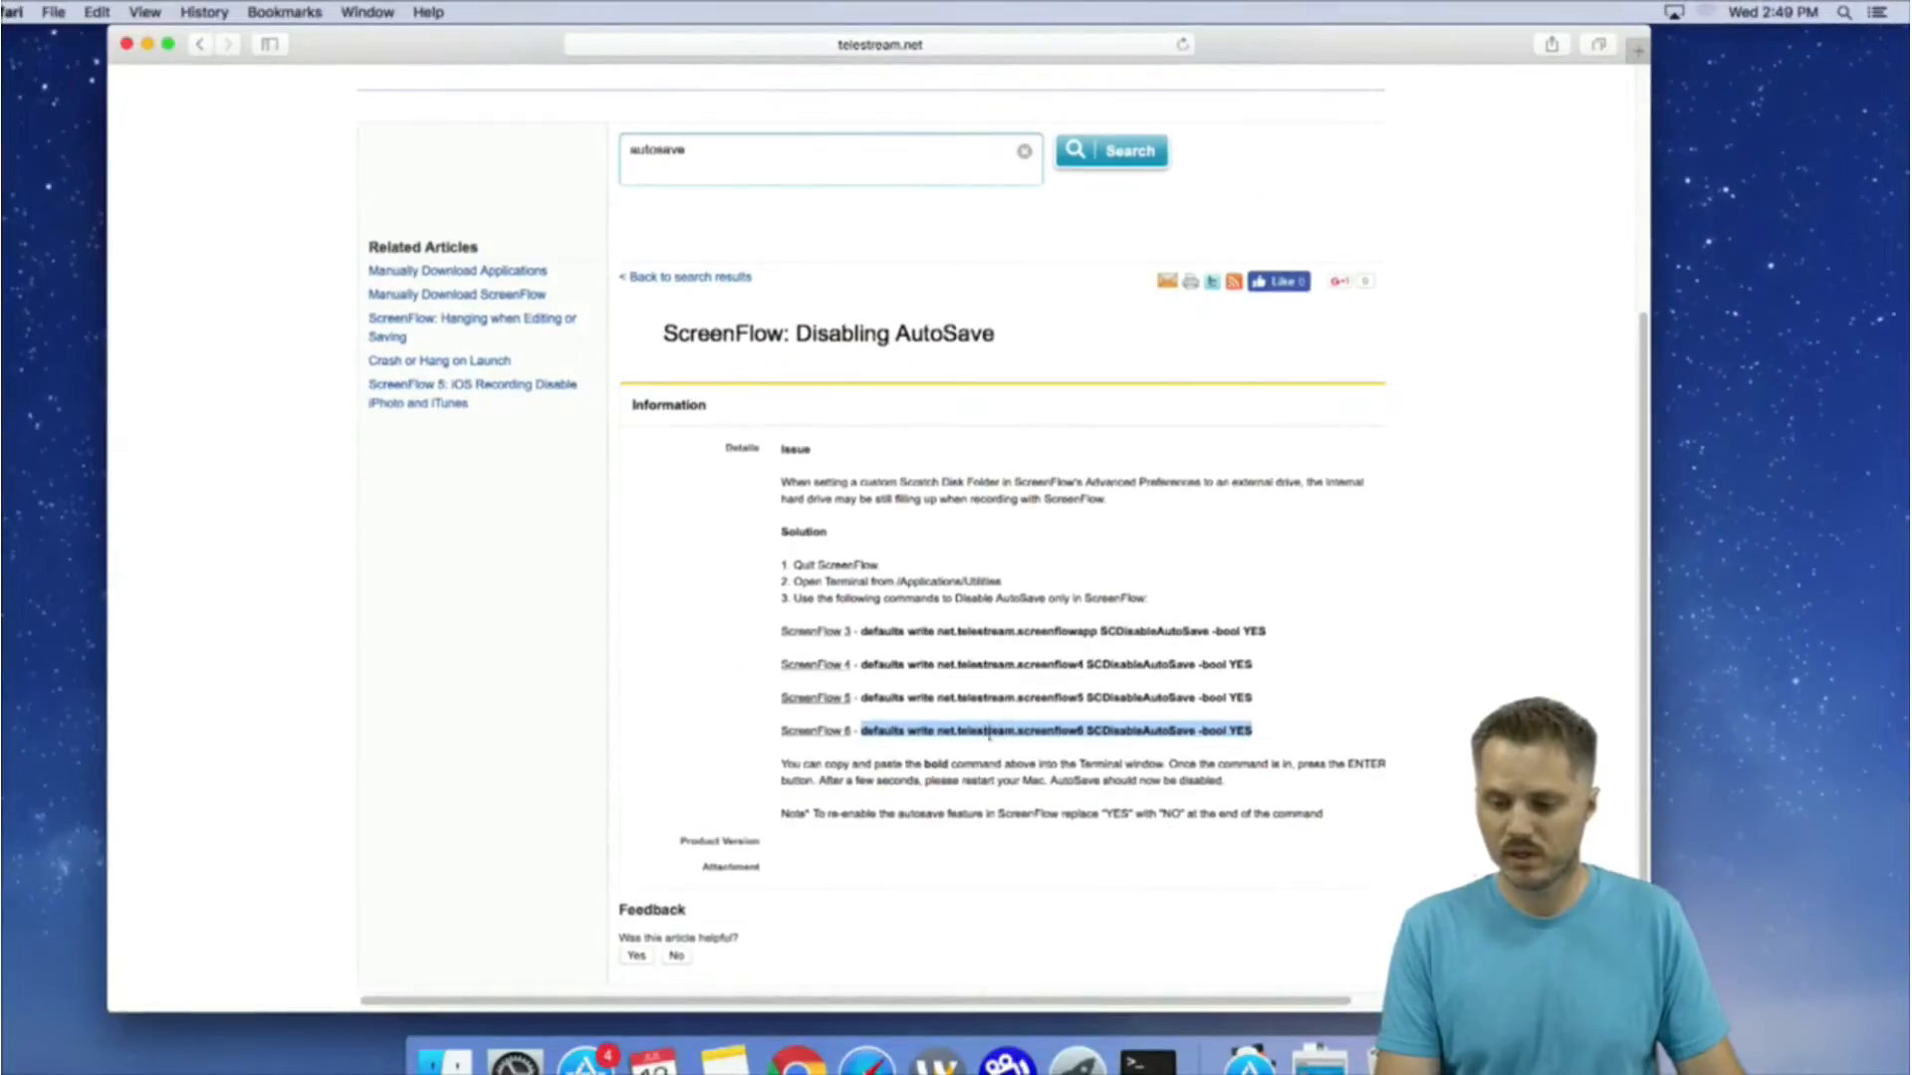
right_click(1022, 704)
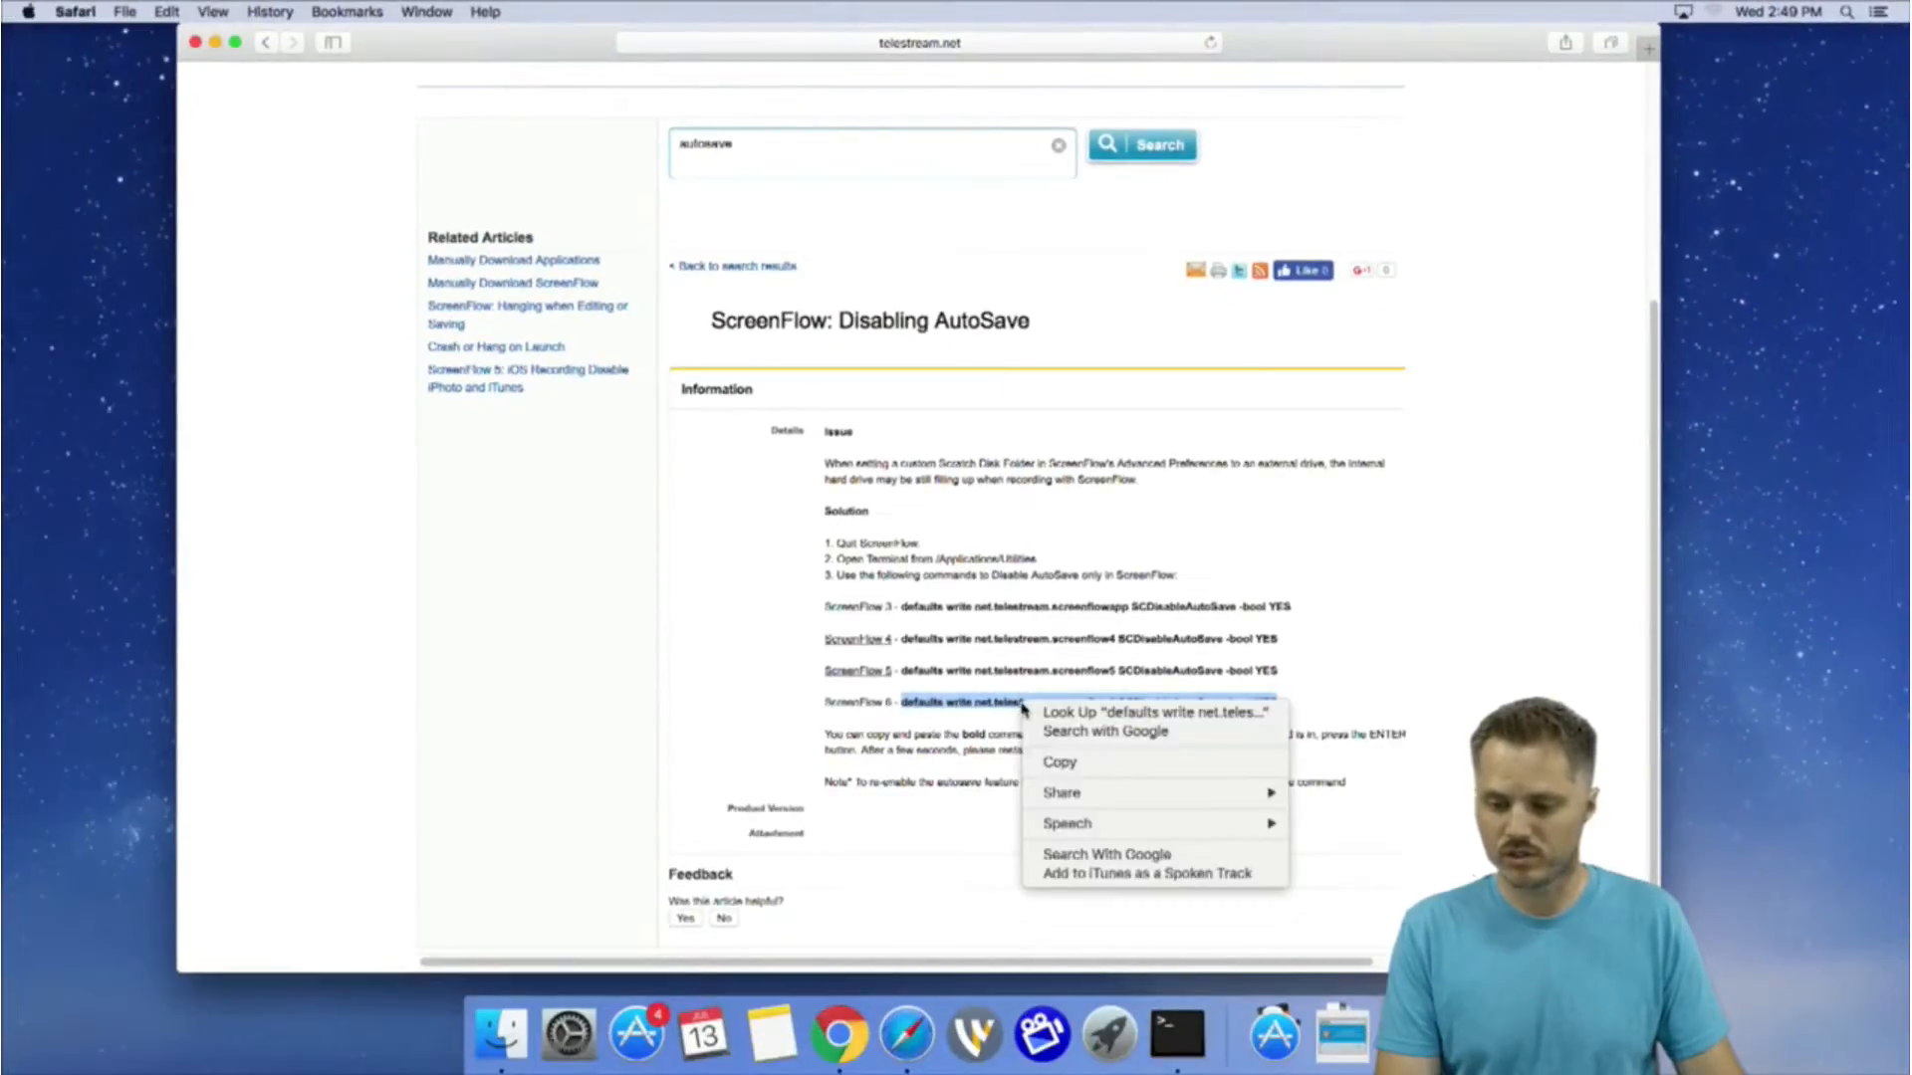
click(1060, 762)
Switch to Terminal, enlarge its window and run the copied command "defaults write net.telestream.screenflow6 SCDisableAutoSave -bool YES".
key(super+Tab)
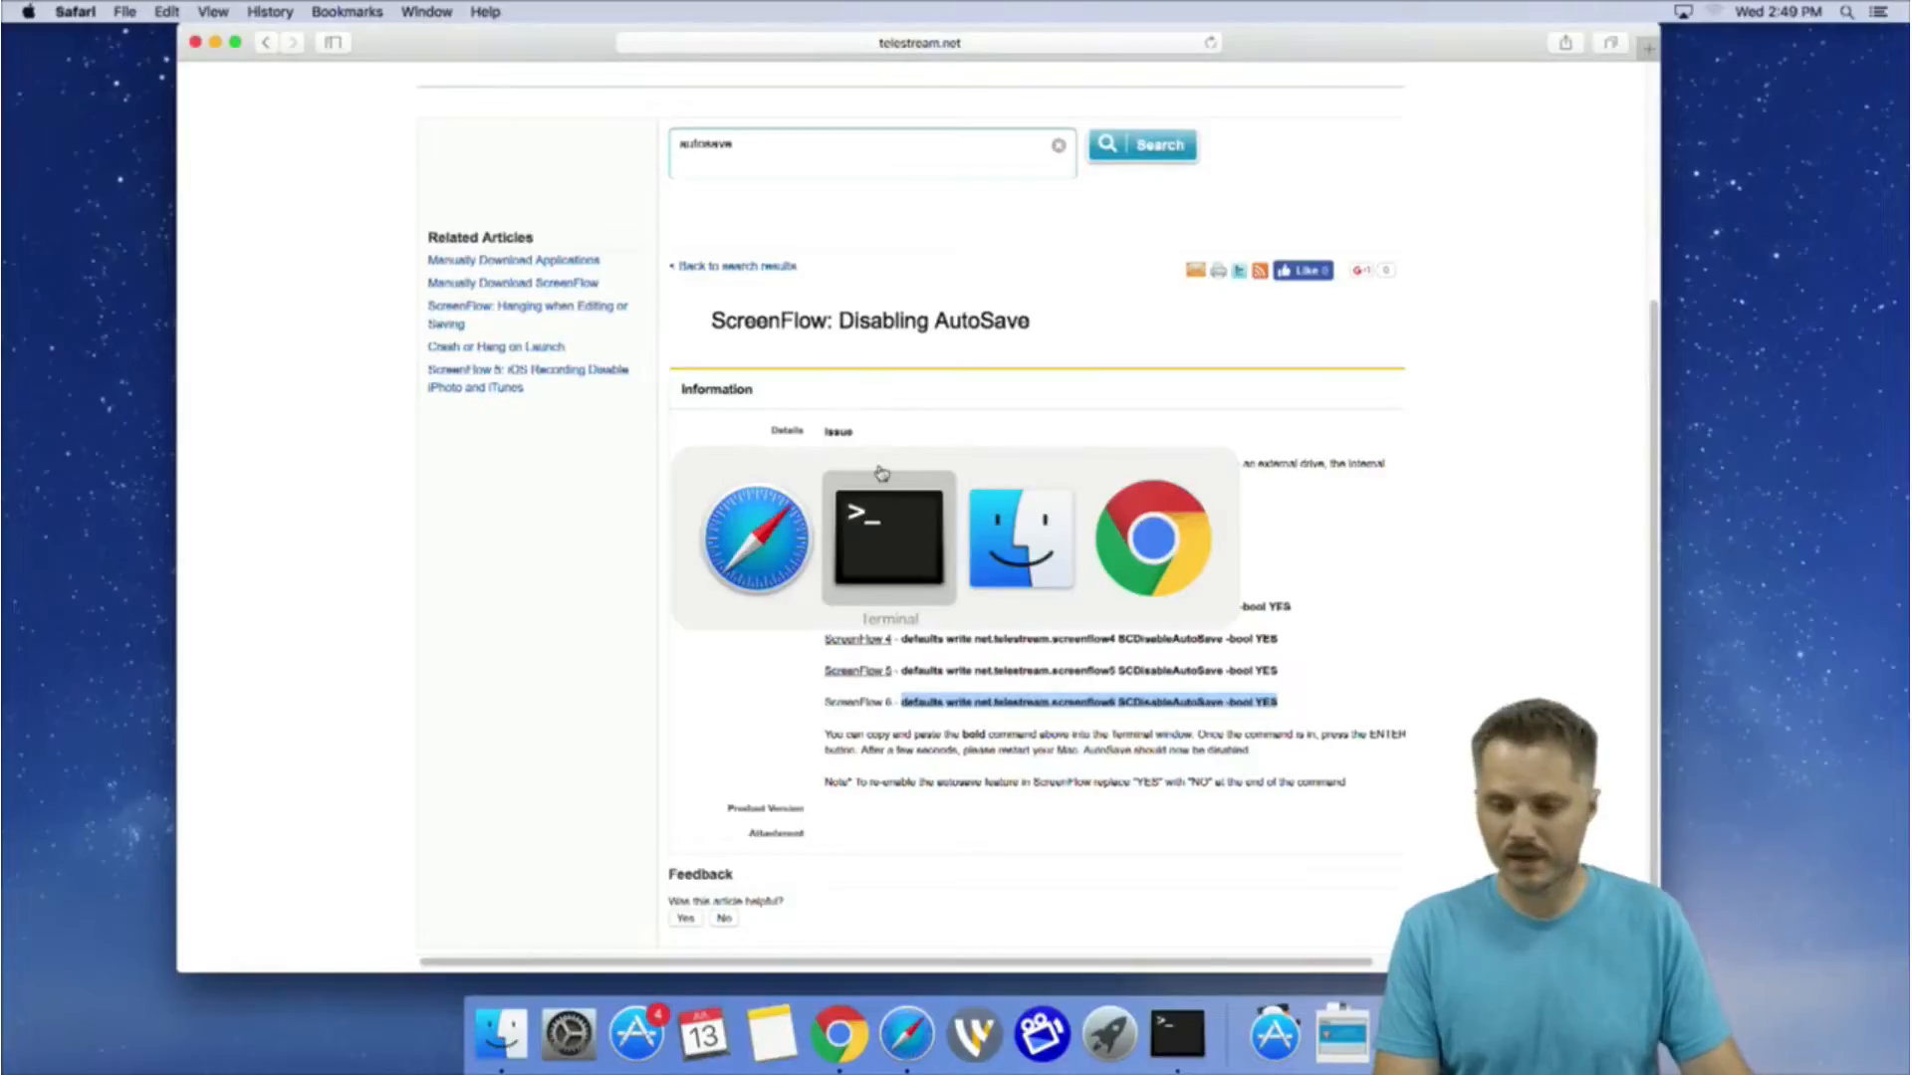
drag(918, 158, 673, 187)
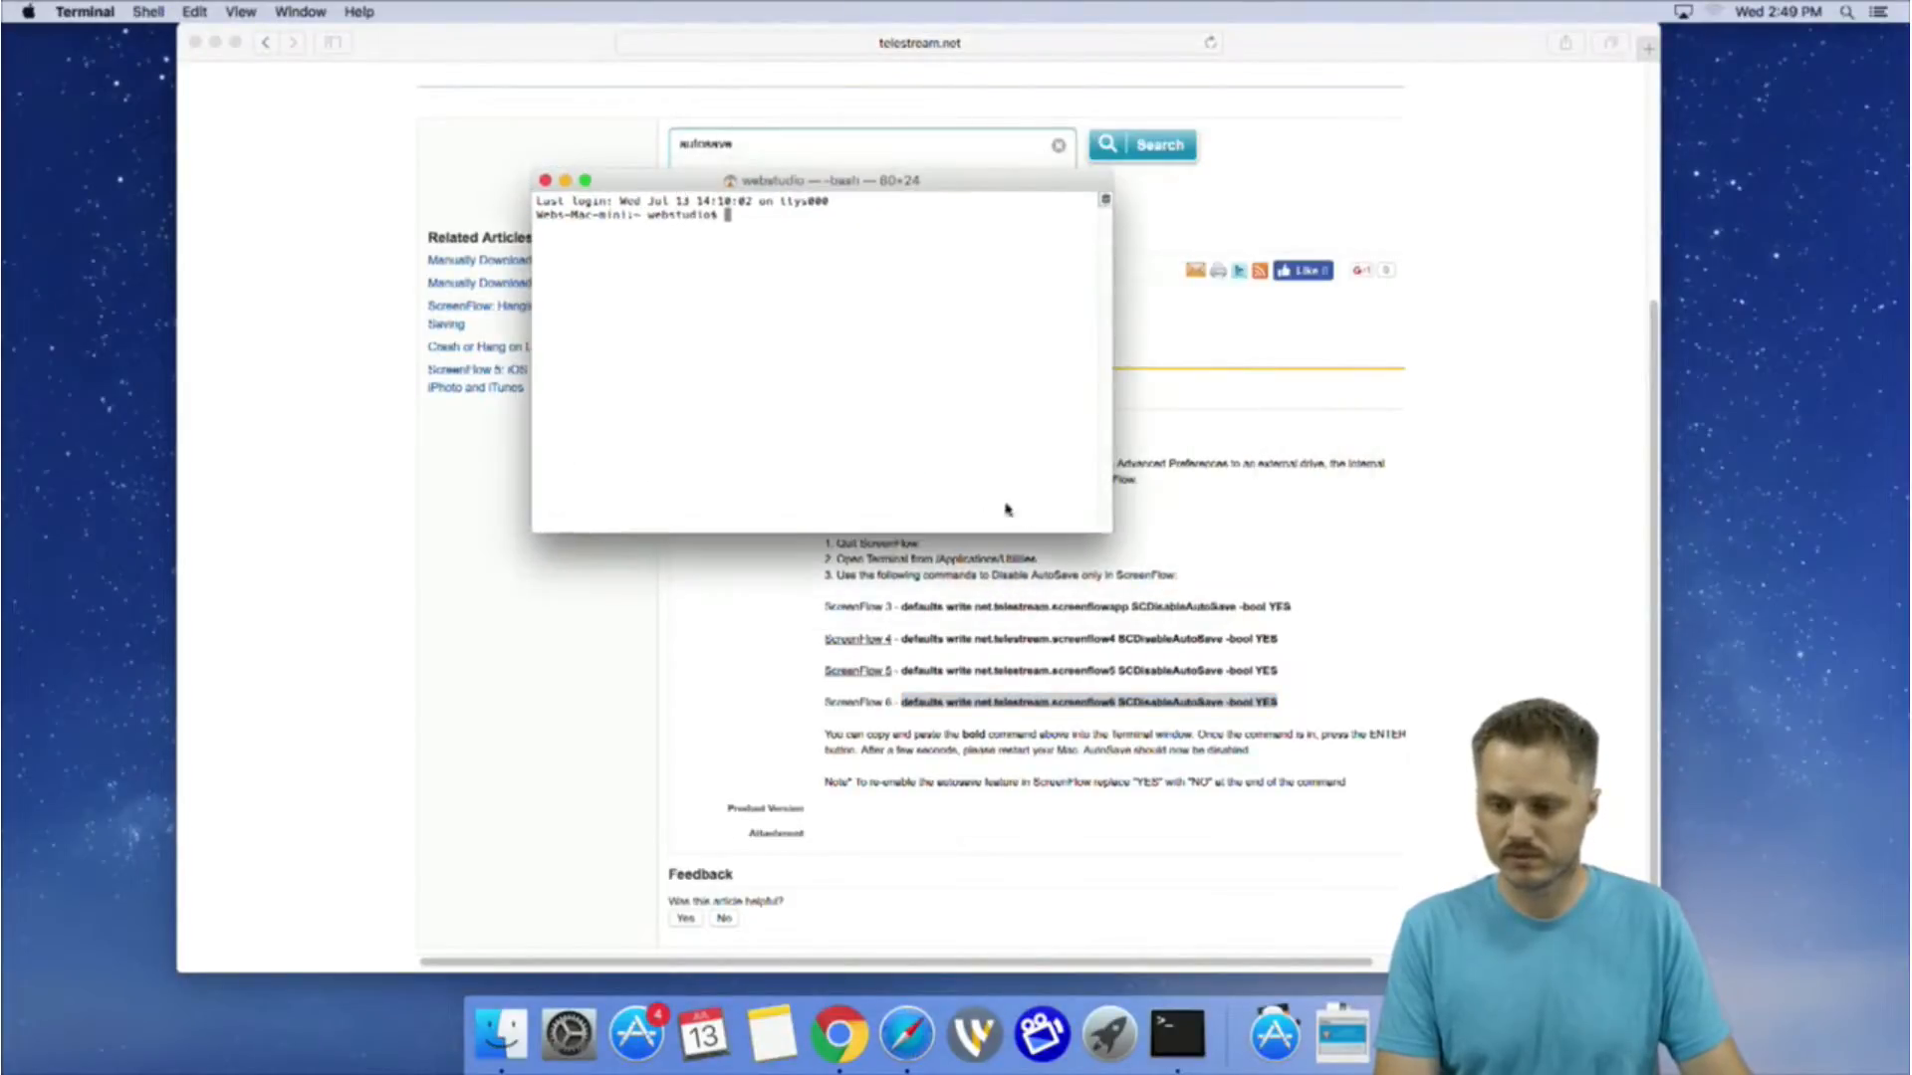
drag(1102, 523, 1279, 660)
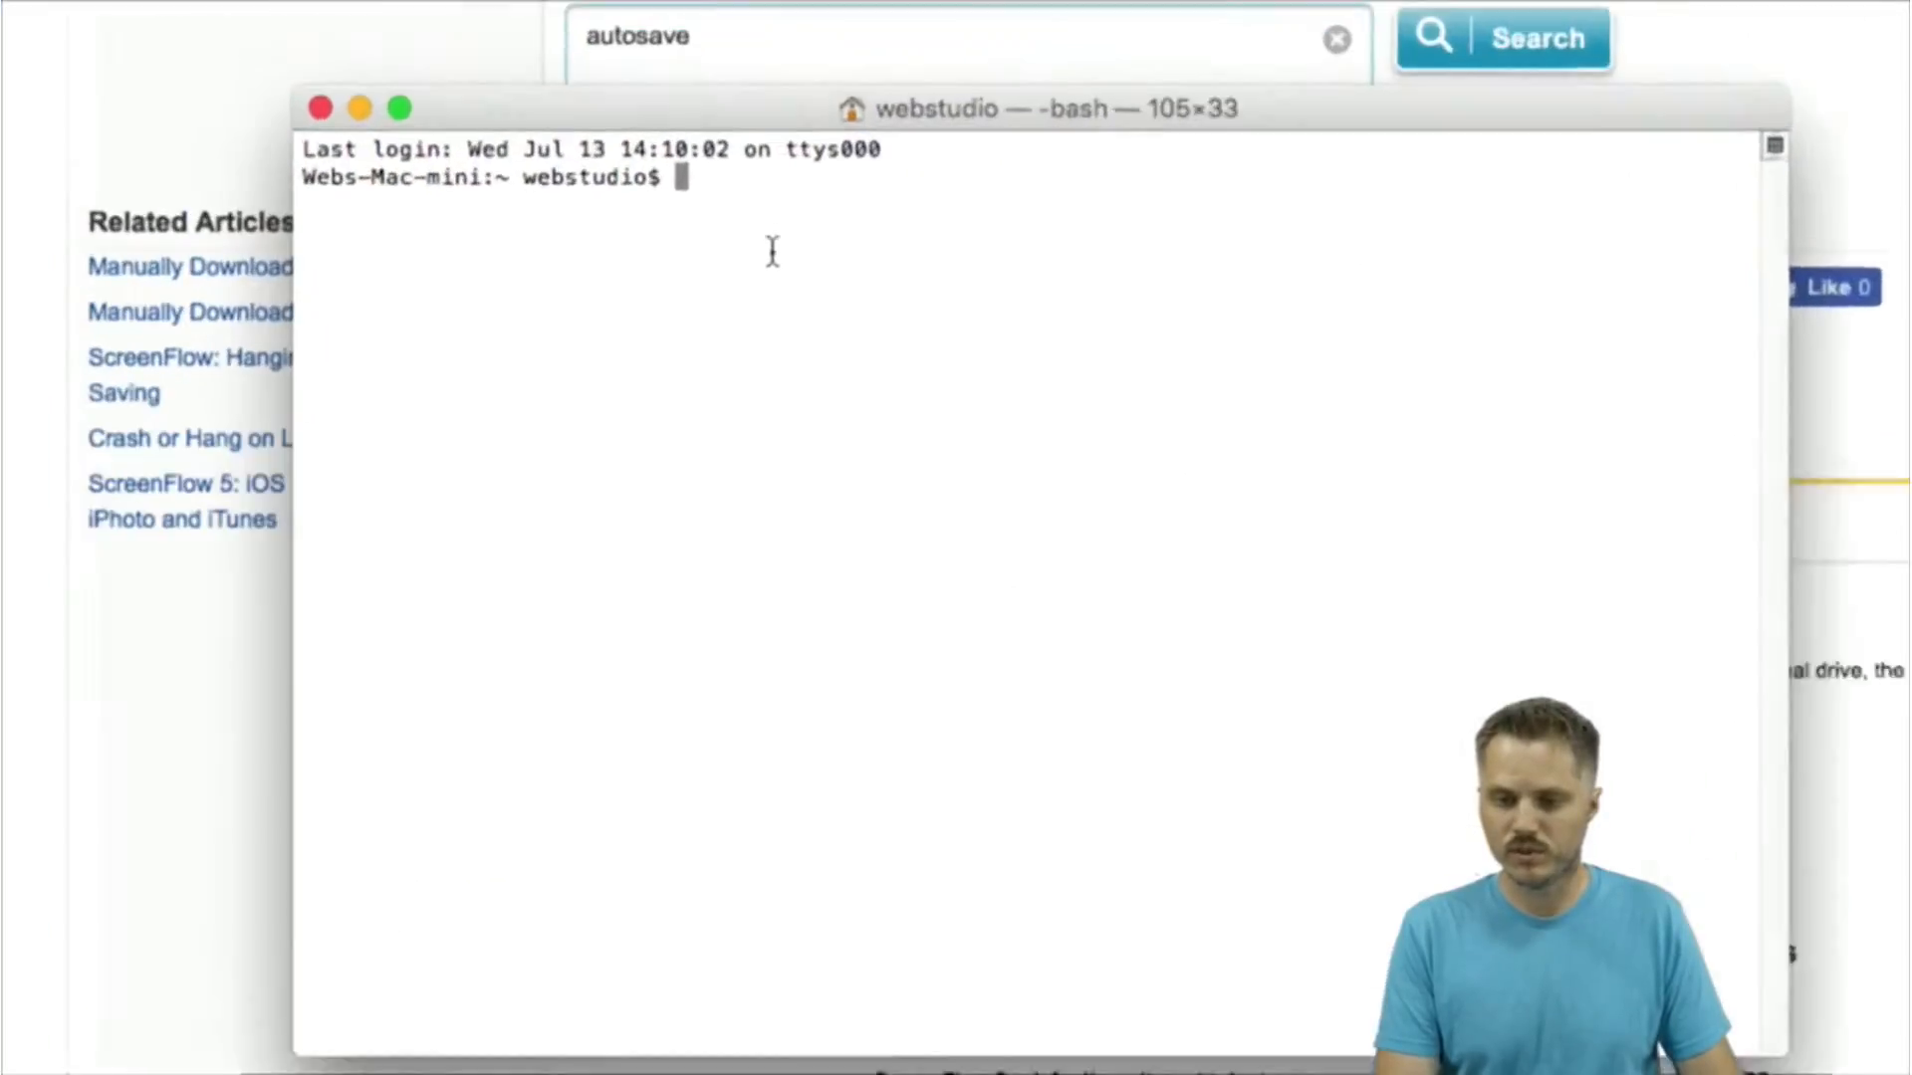
key(super+v)
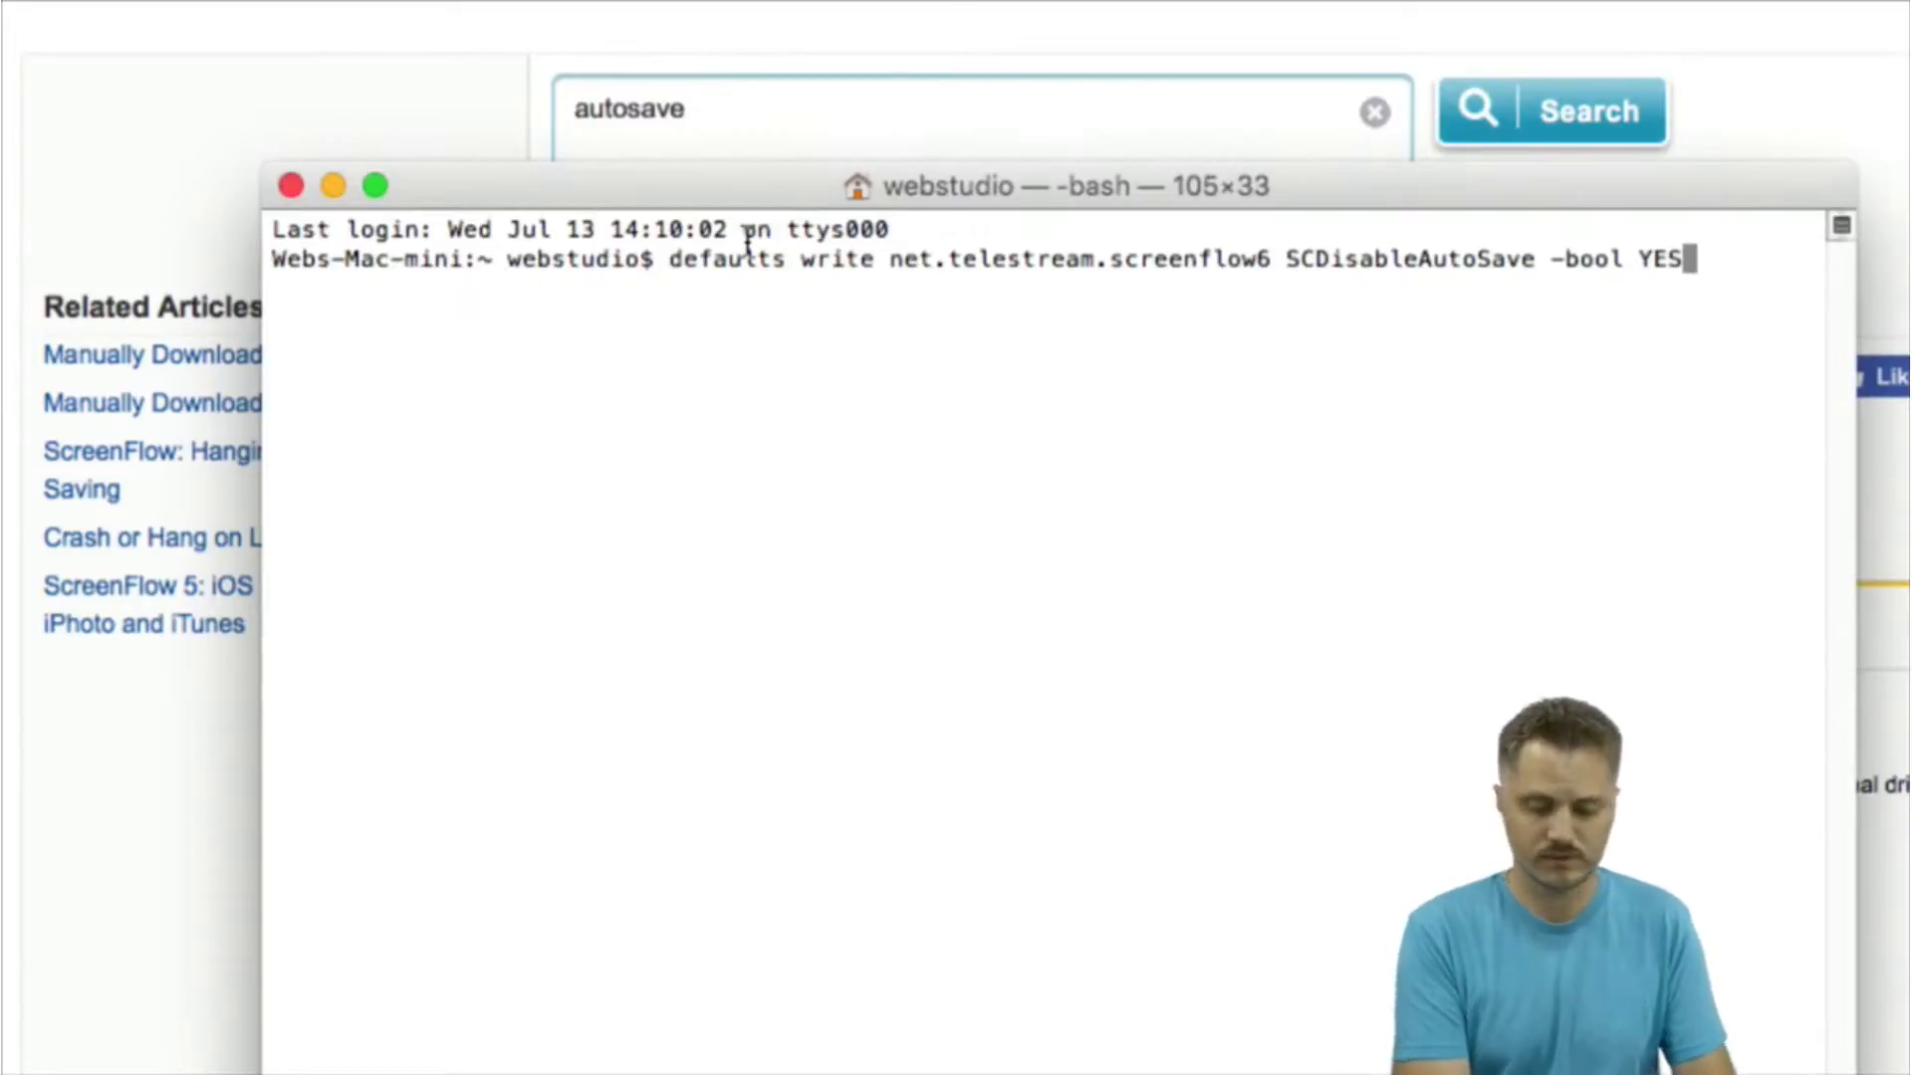
key(Return)
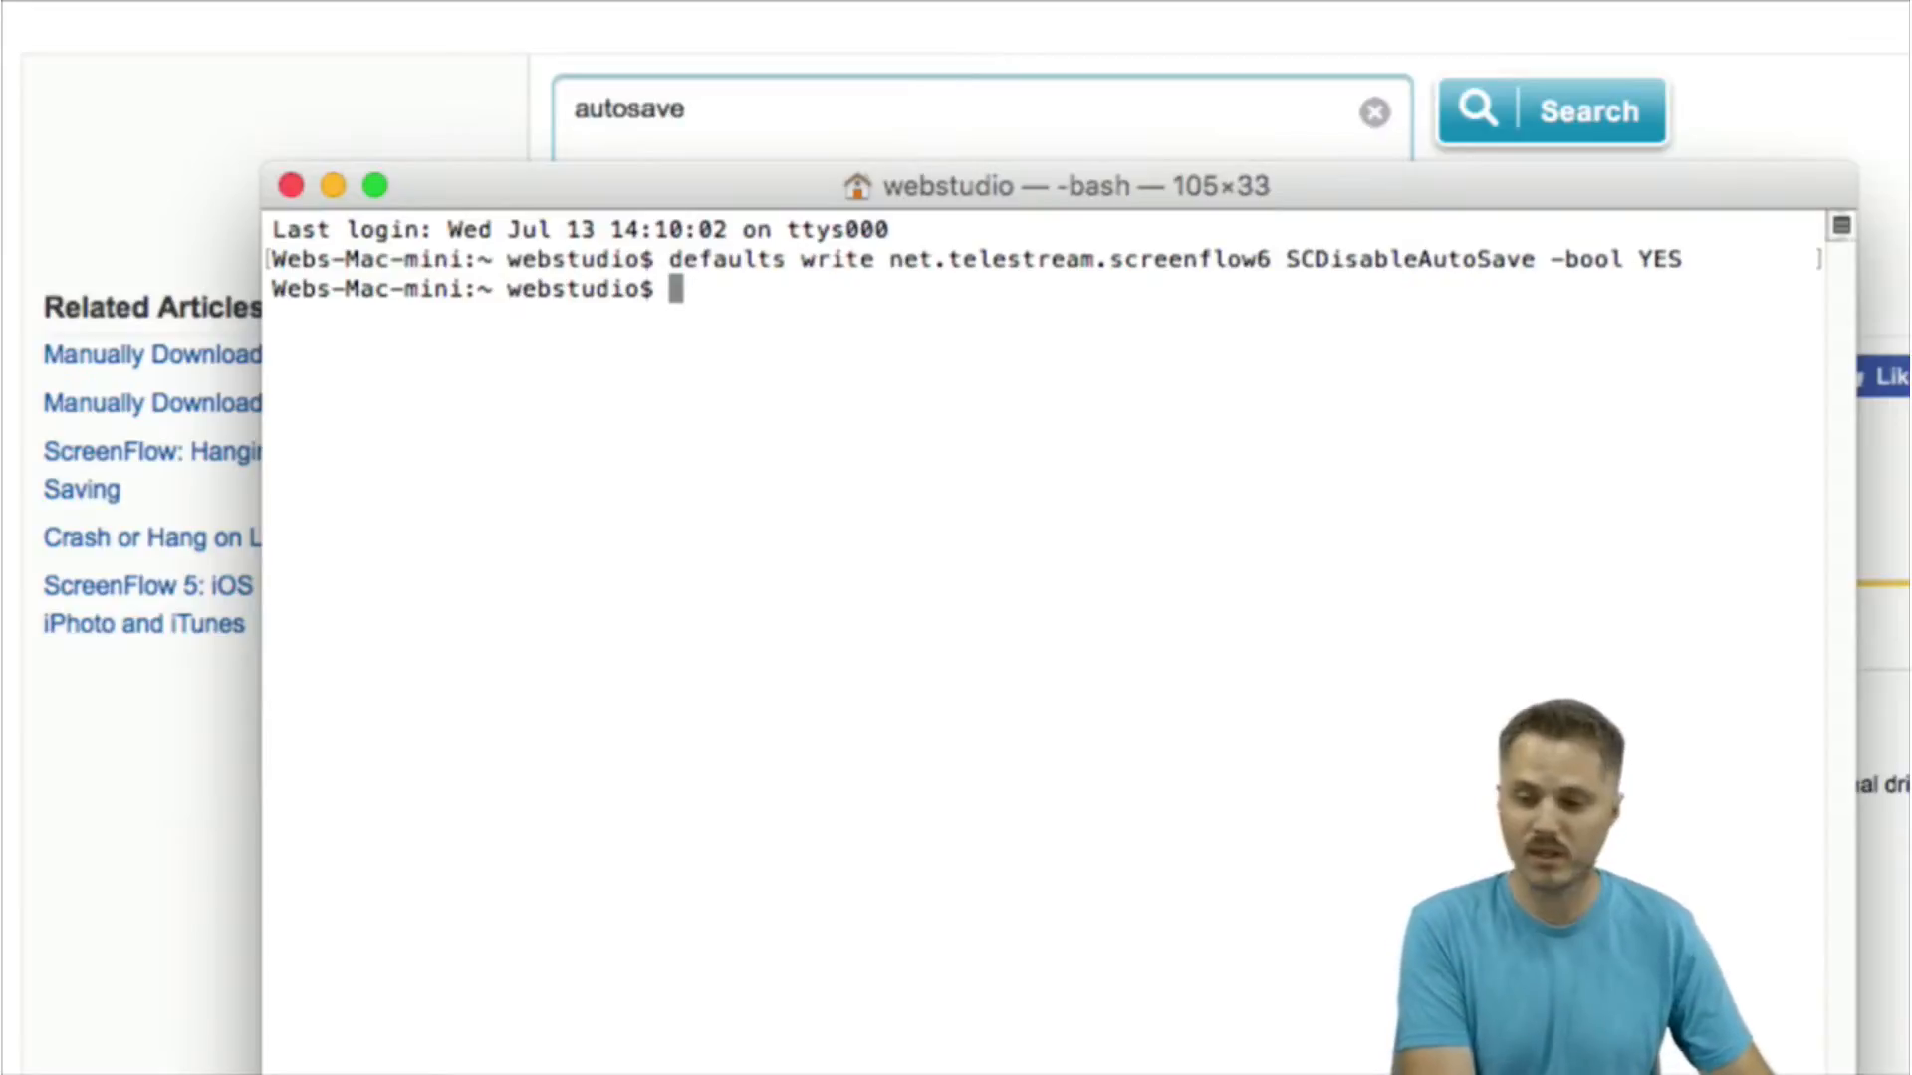
Recall the last command, replace YES with NO and run it to re-enable AutoSave.
key(Up)
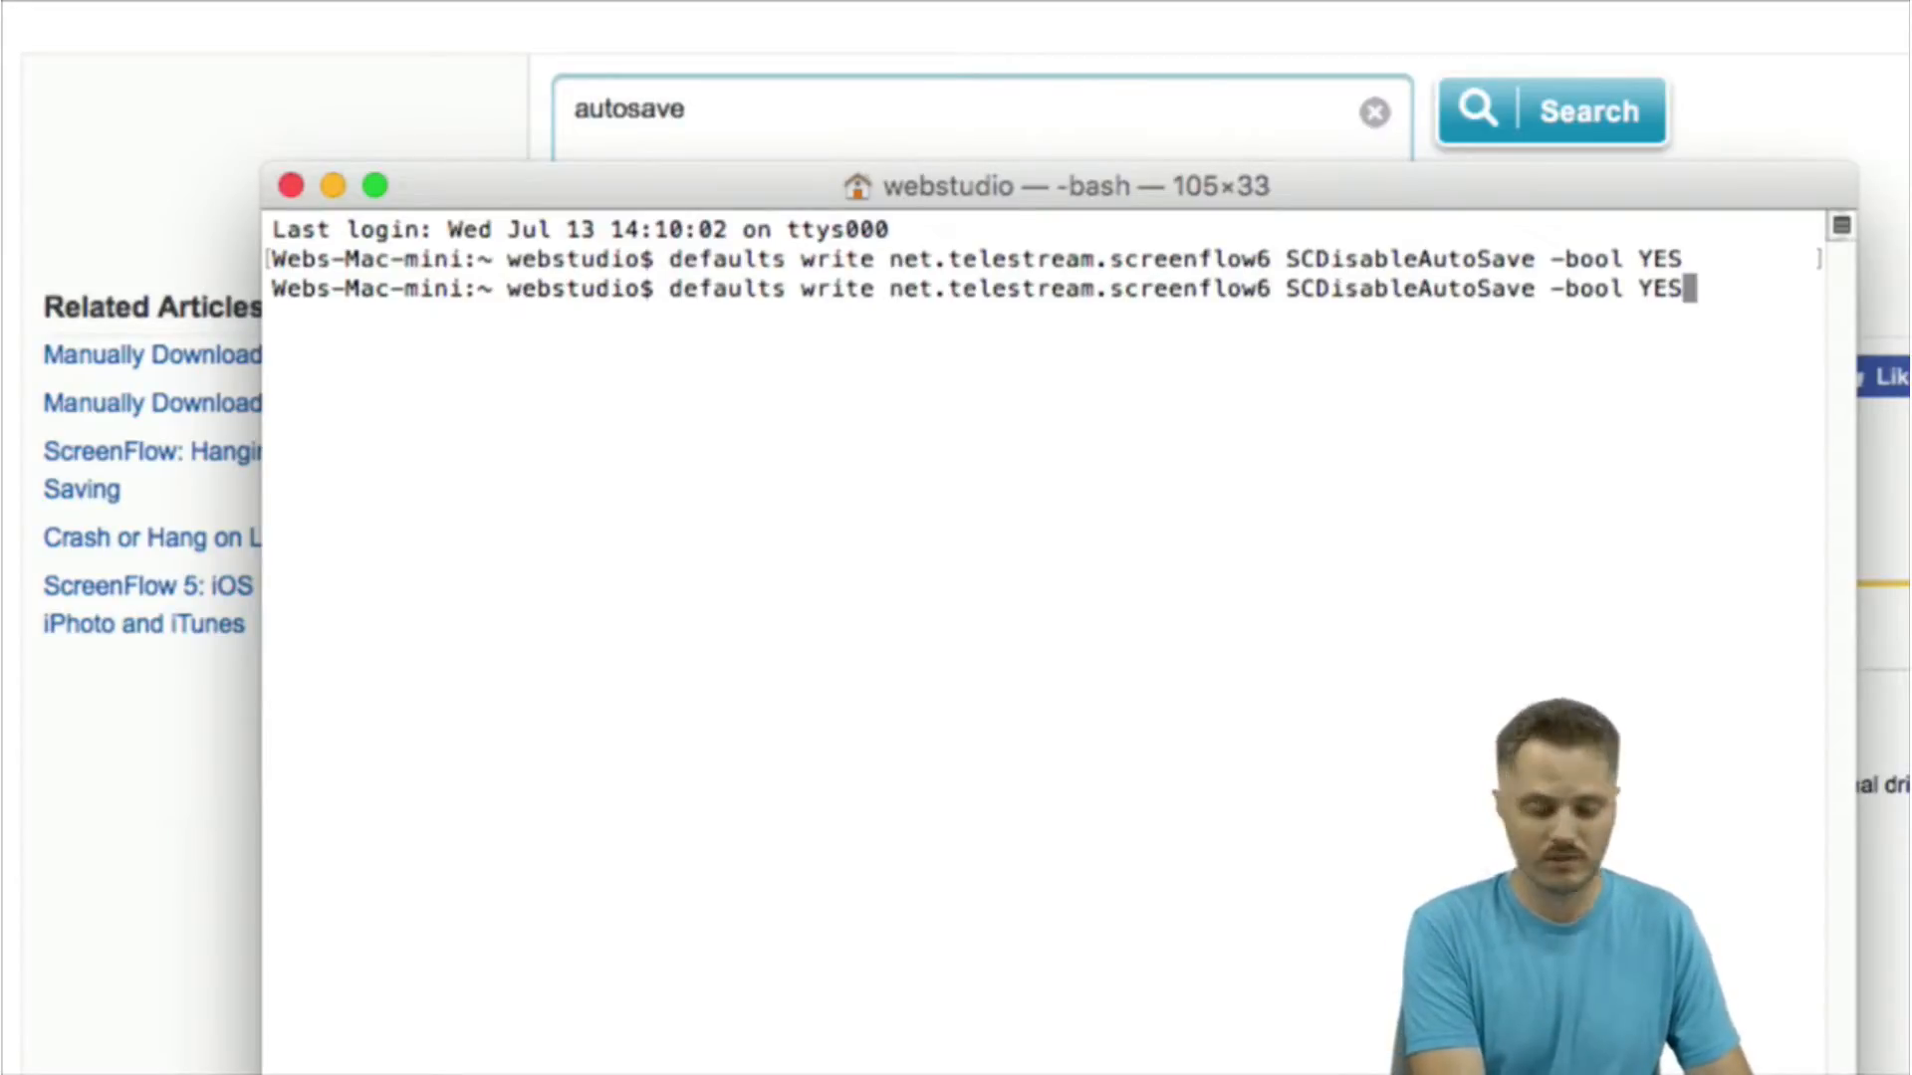
key(BackSpace)
key(BackSpace)
key(BackSpace)
text(NO)
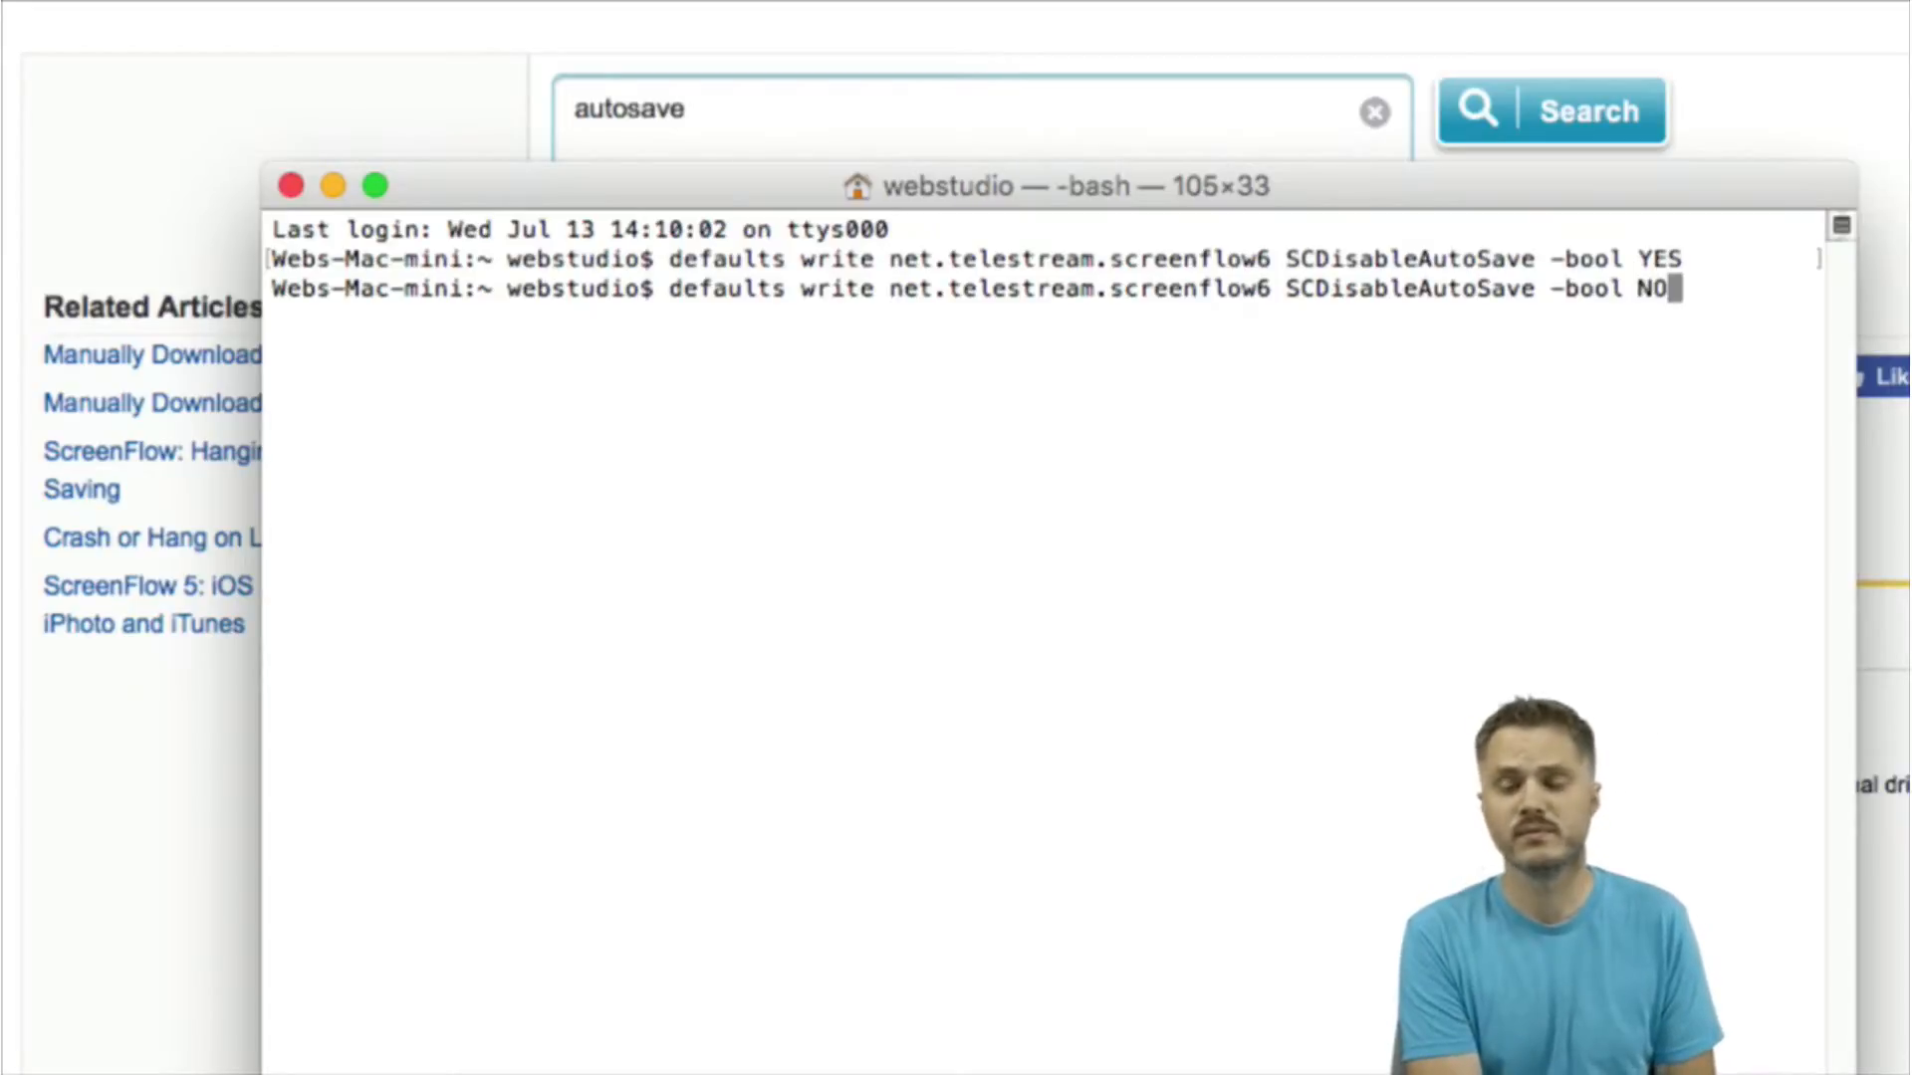
key(Return)
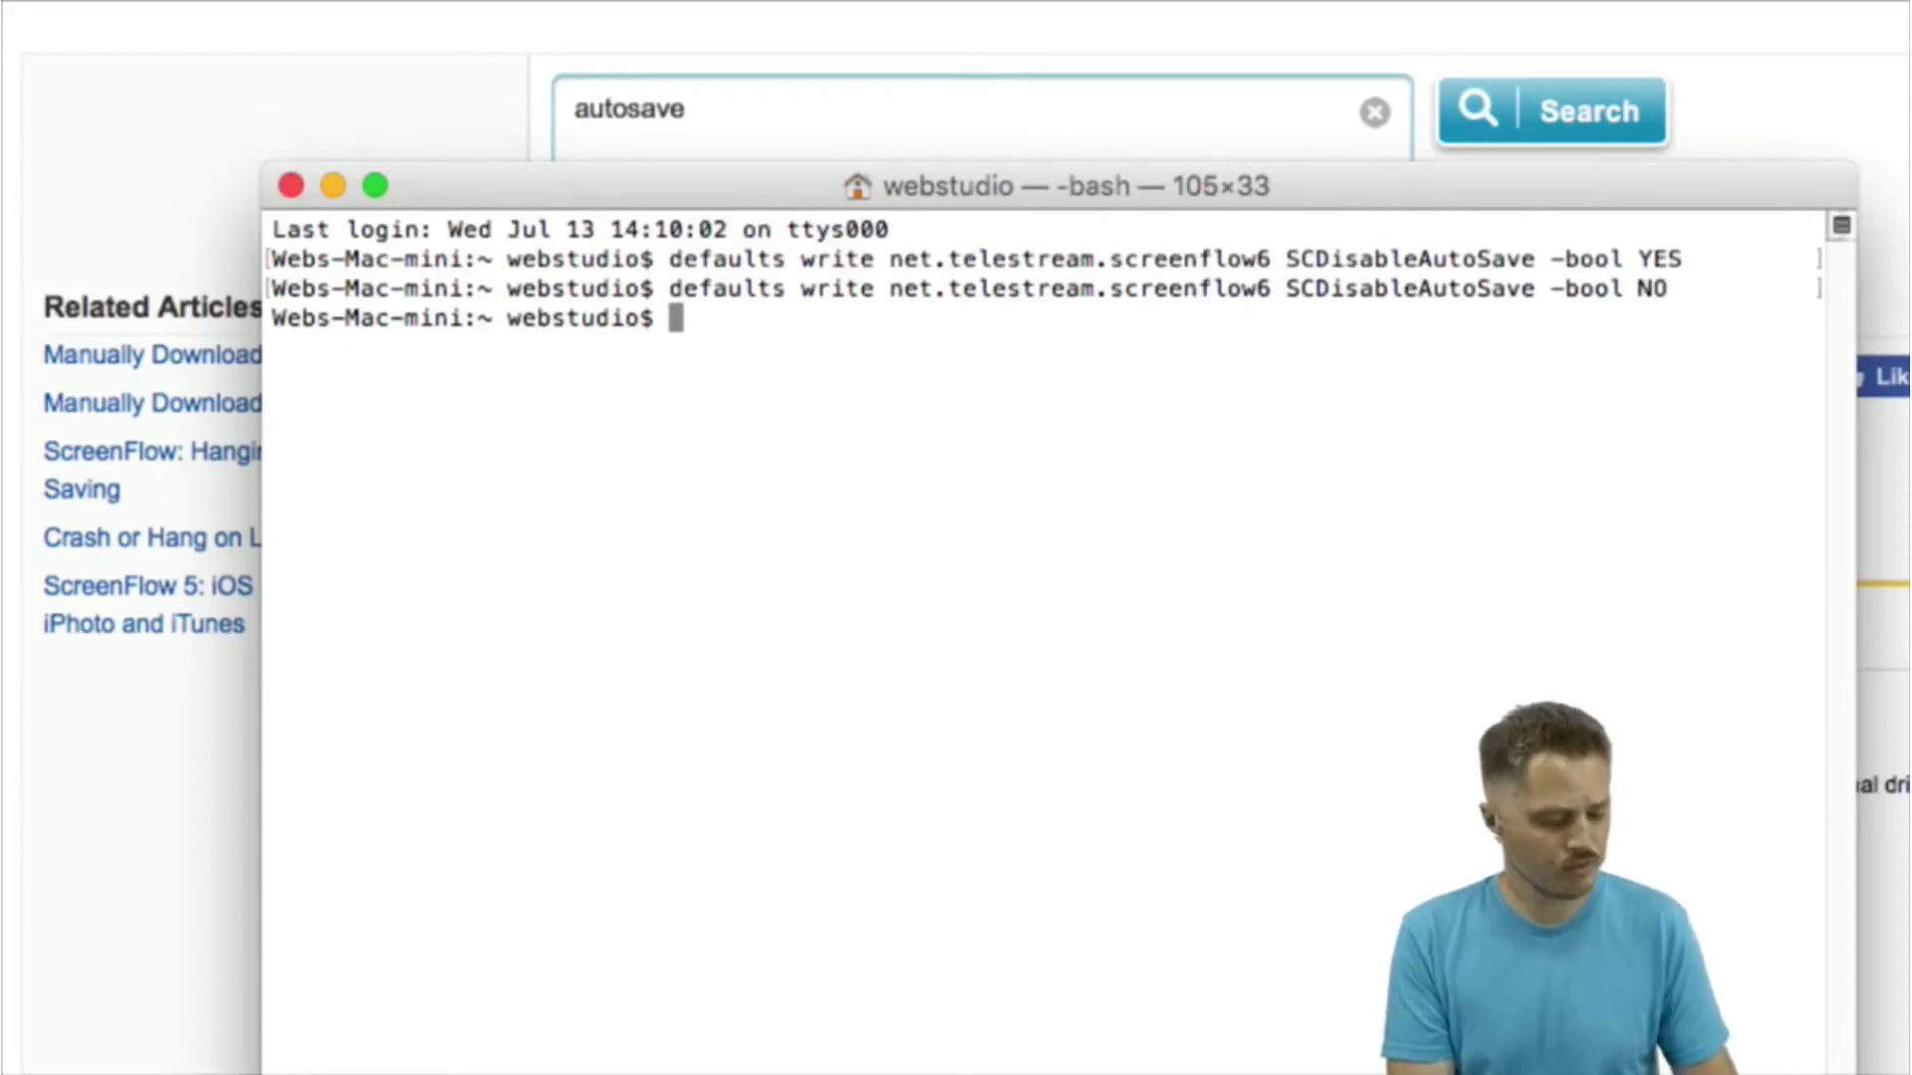
Recall the earlier SCDisableAutoSave command ending in YES and run it to disable AutoSave again.
key(Up)
key(Up)
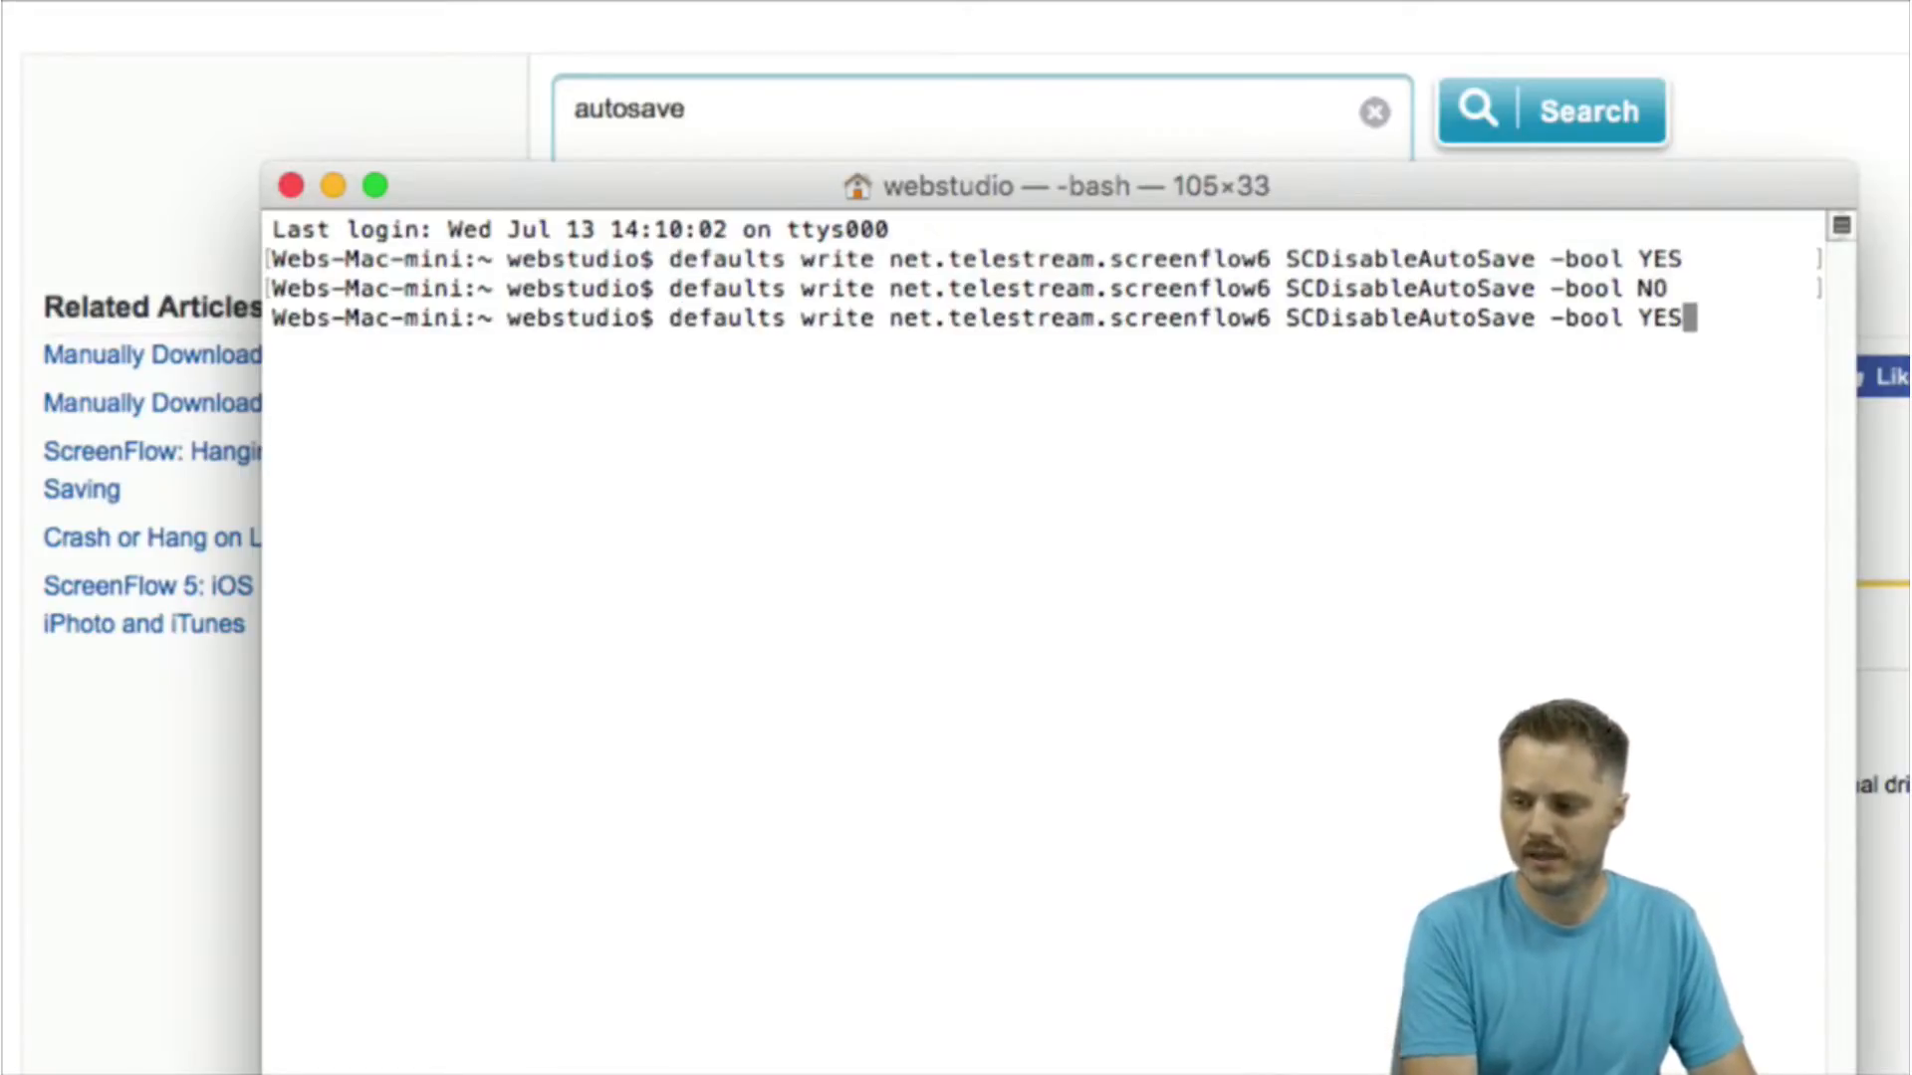
key(Return)
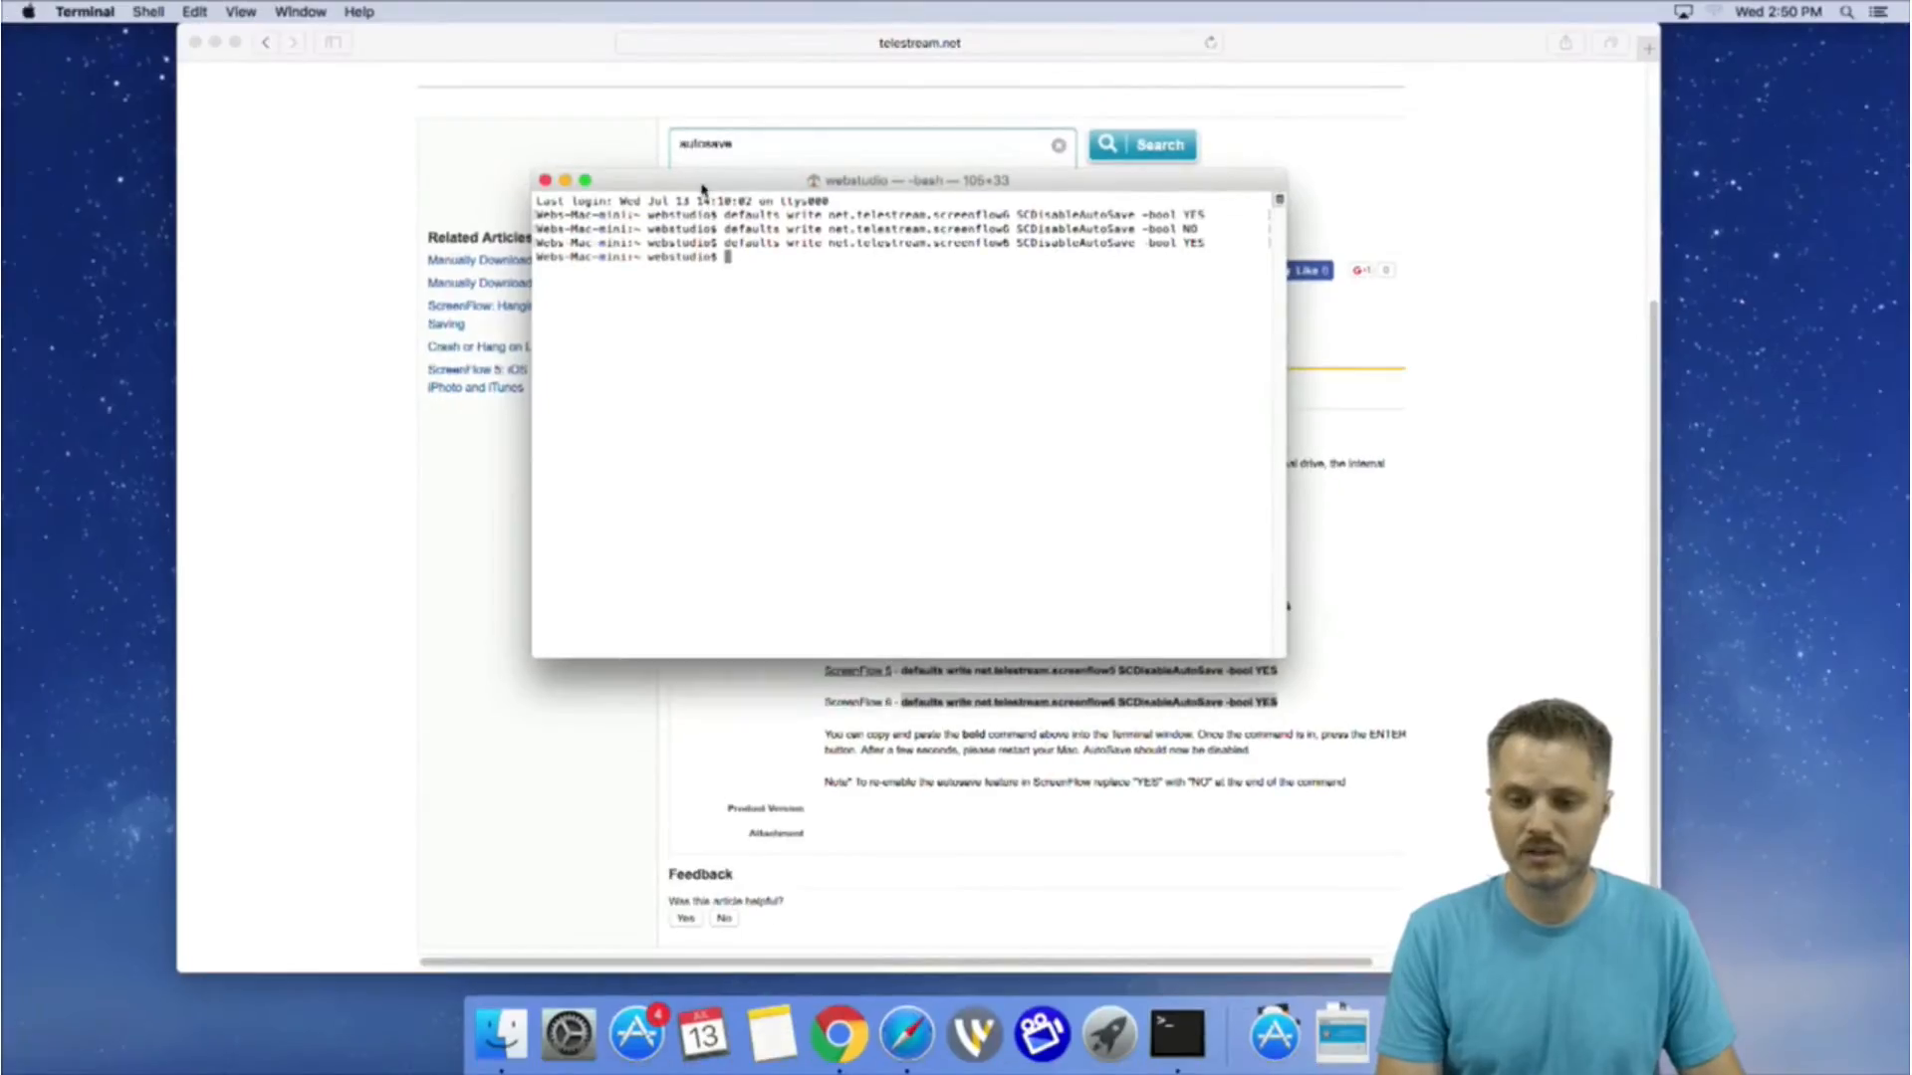
Quit Terminal and Safari to return to an empty desktop.
drag(702, 189, 730, 312)
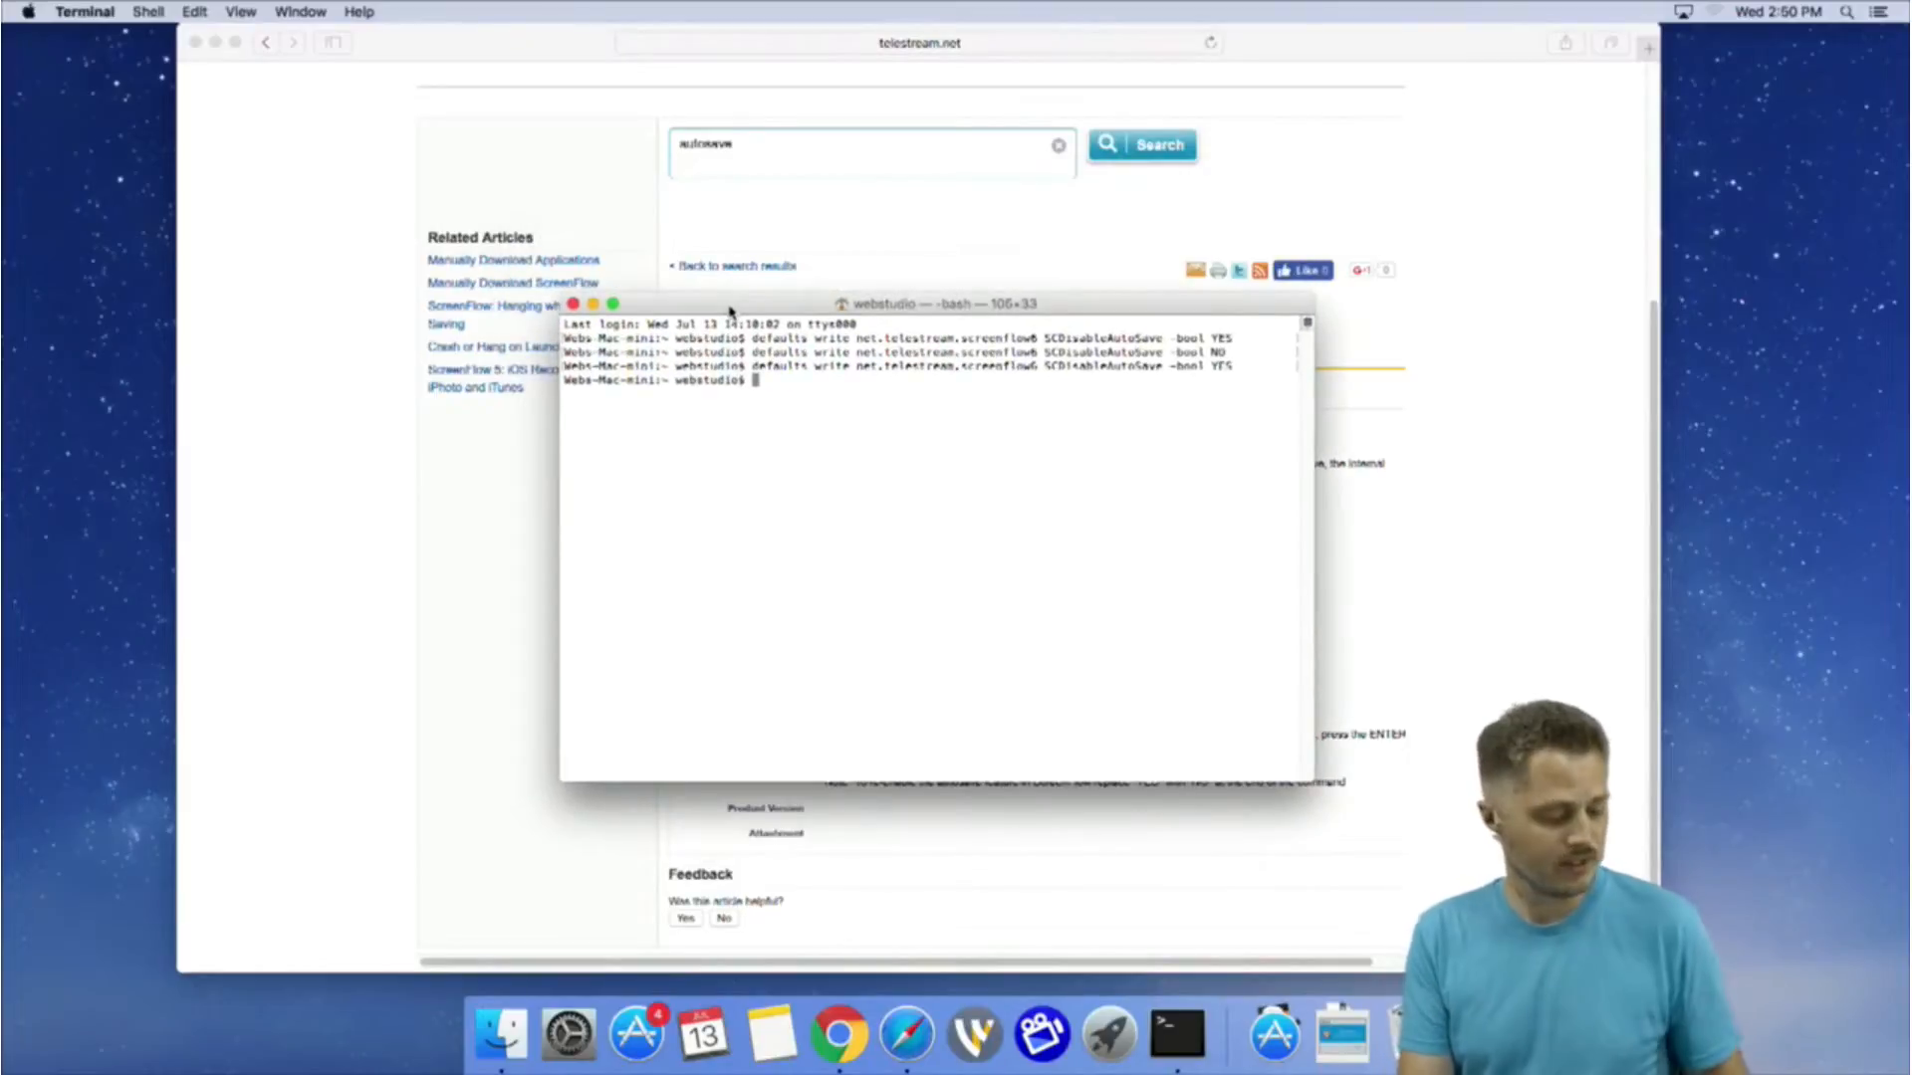
key(super+q)
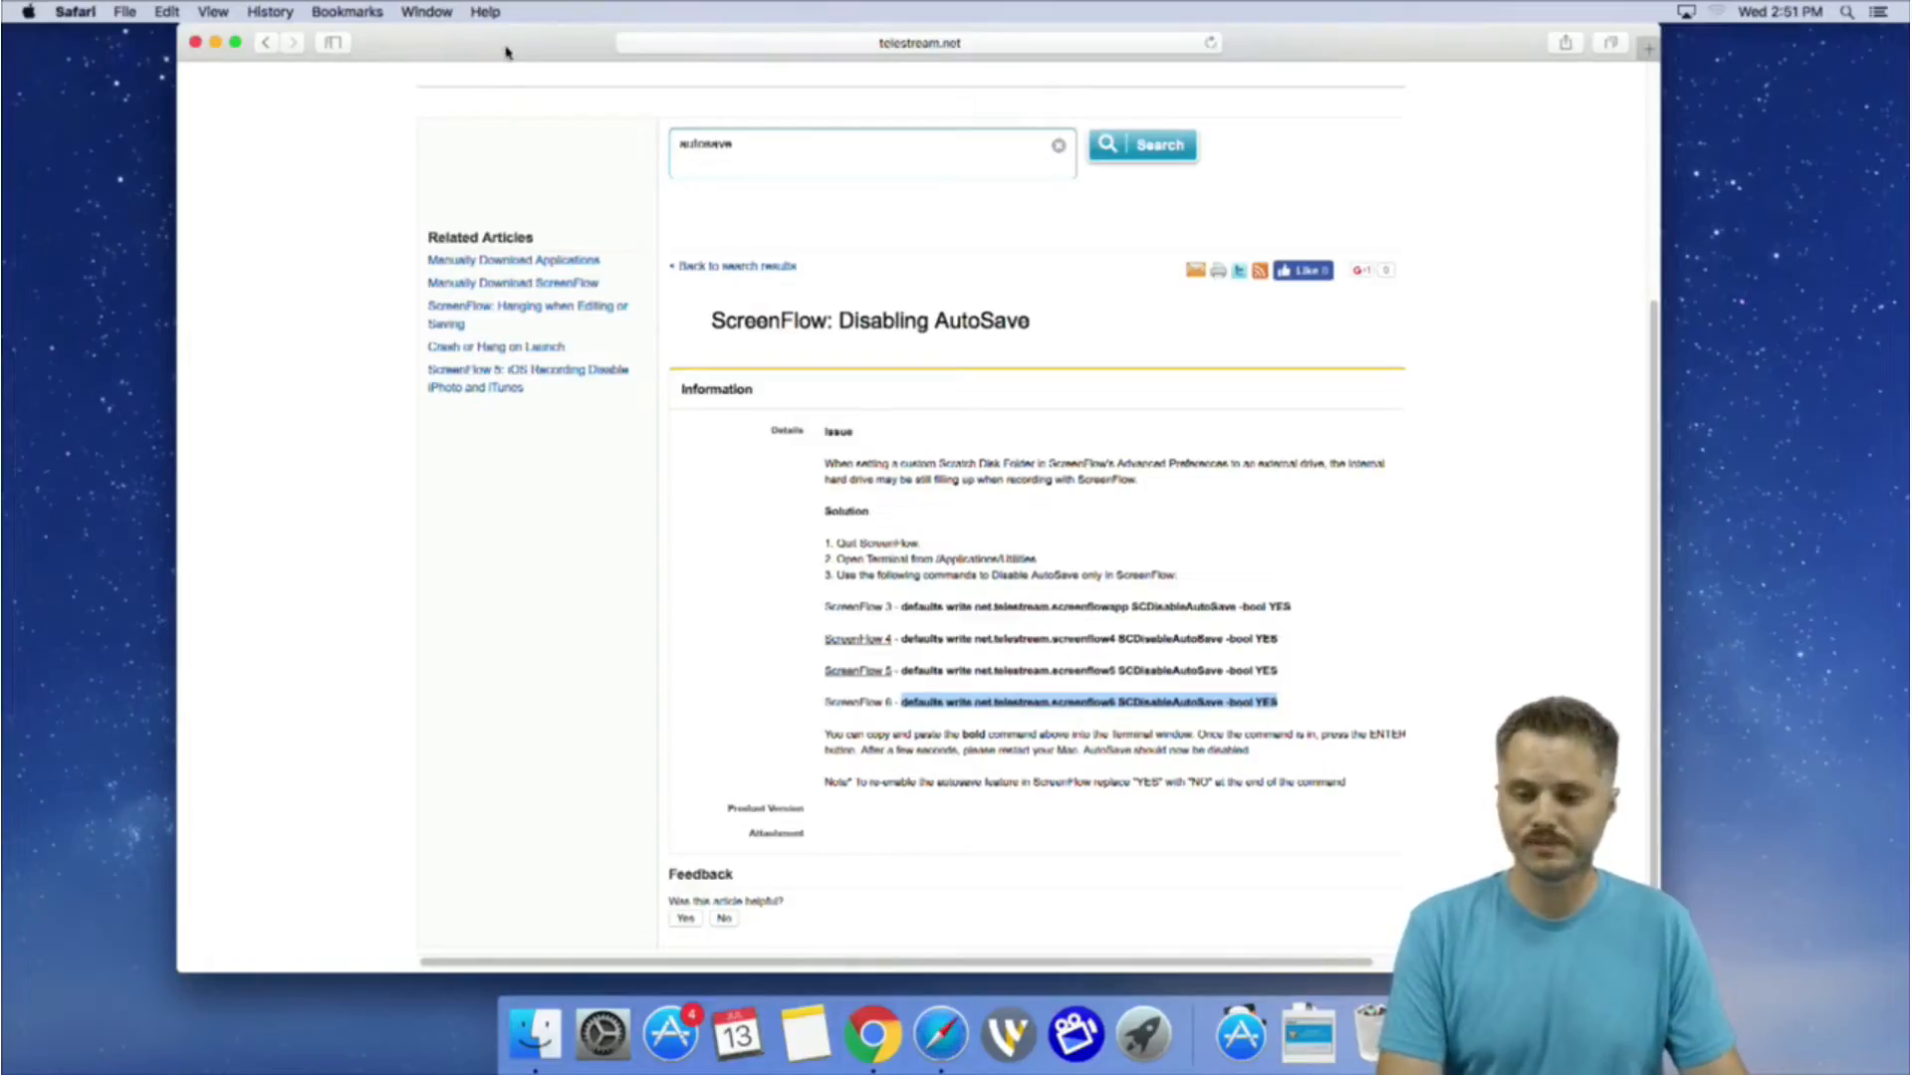
drag(454, 51, 437, 52)
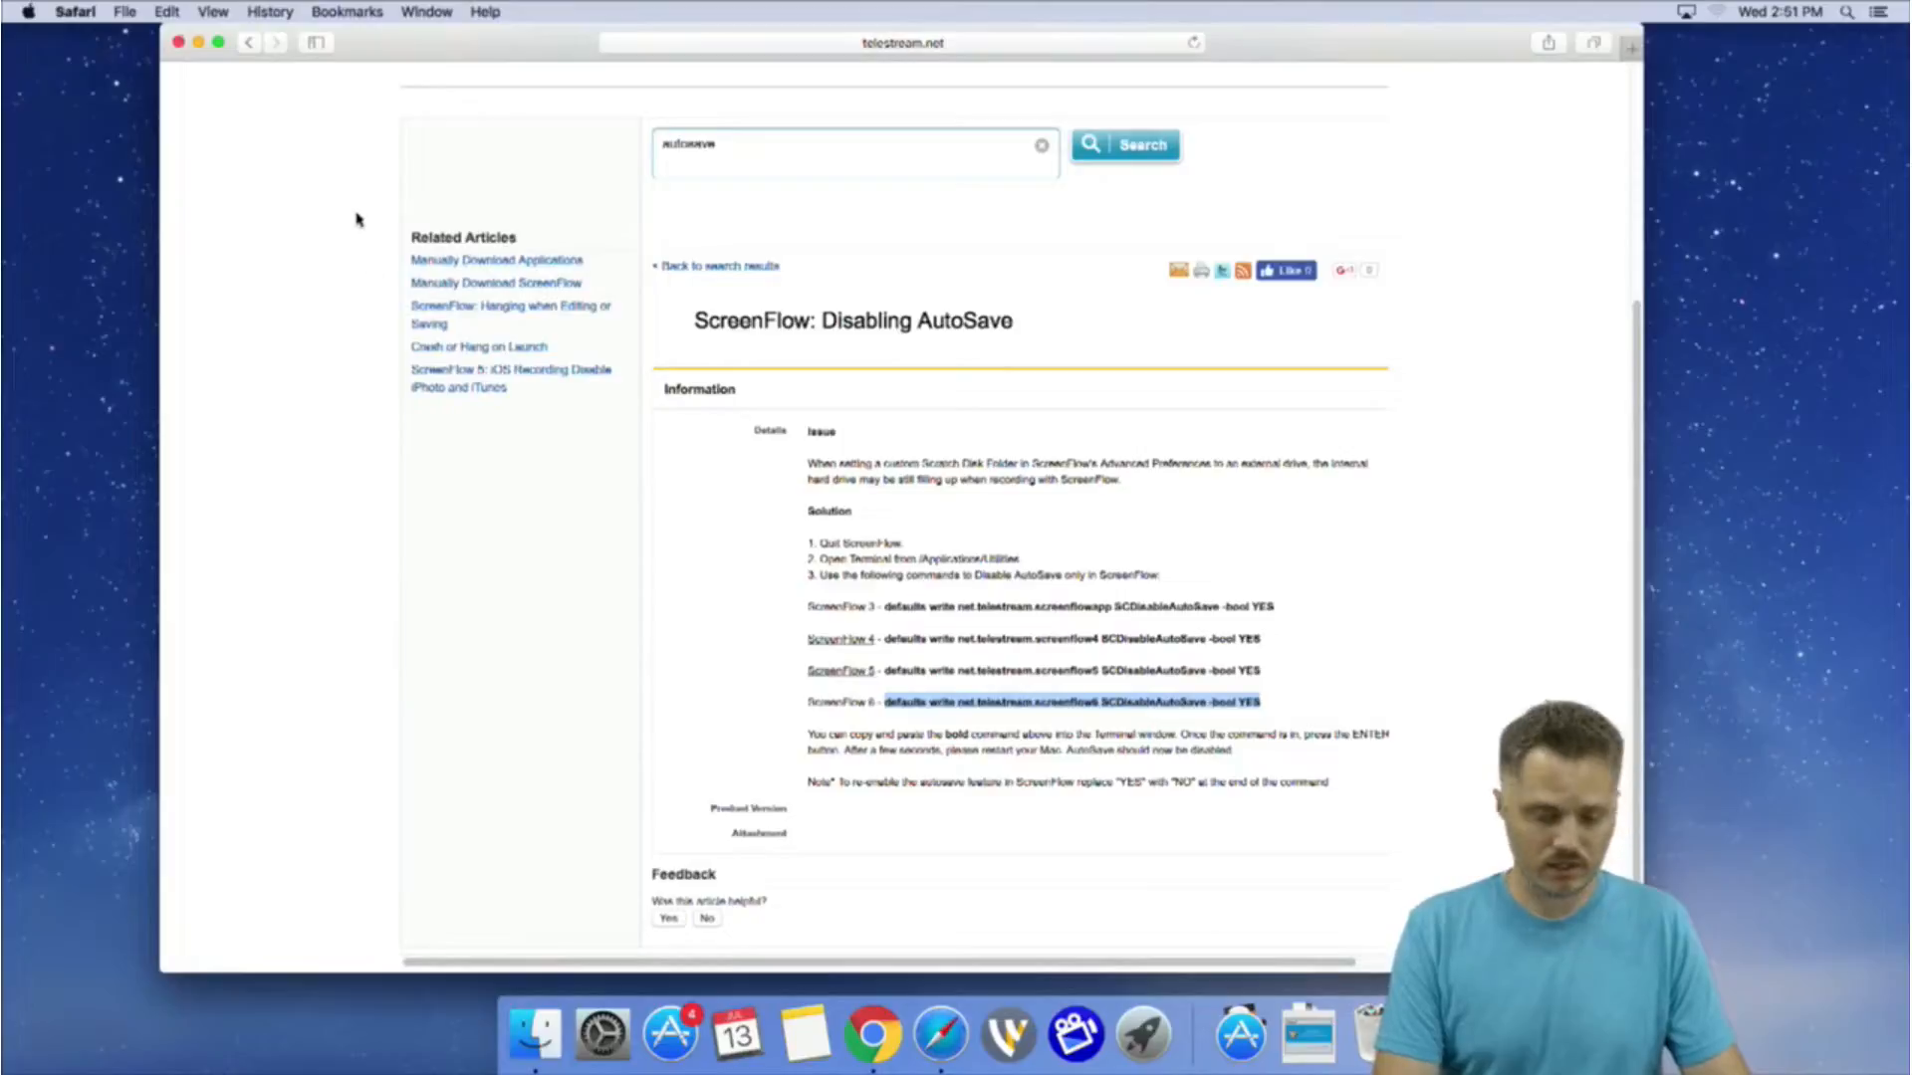
key(super+q)
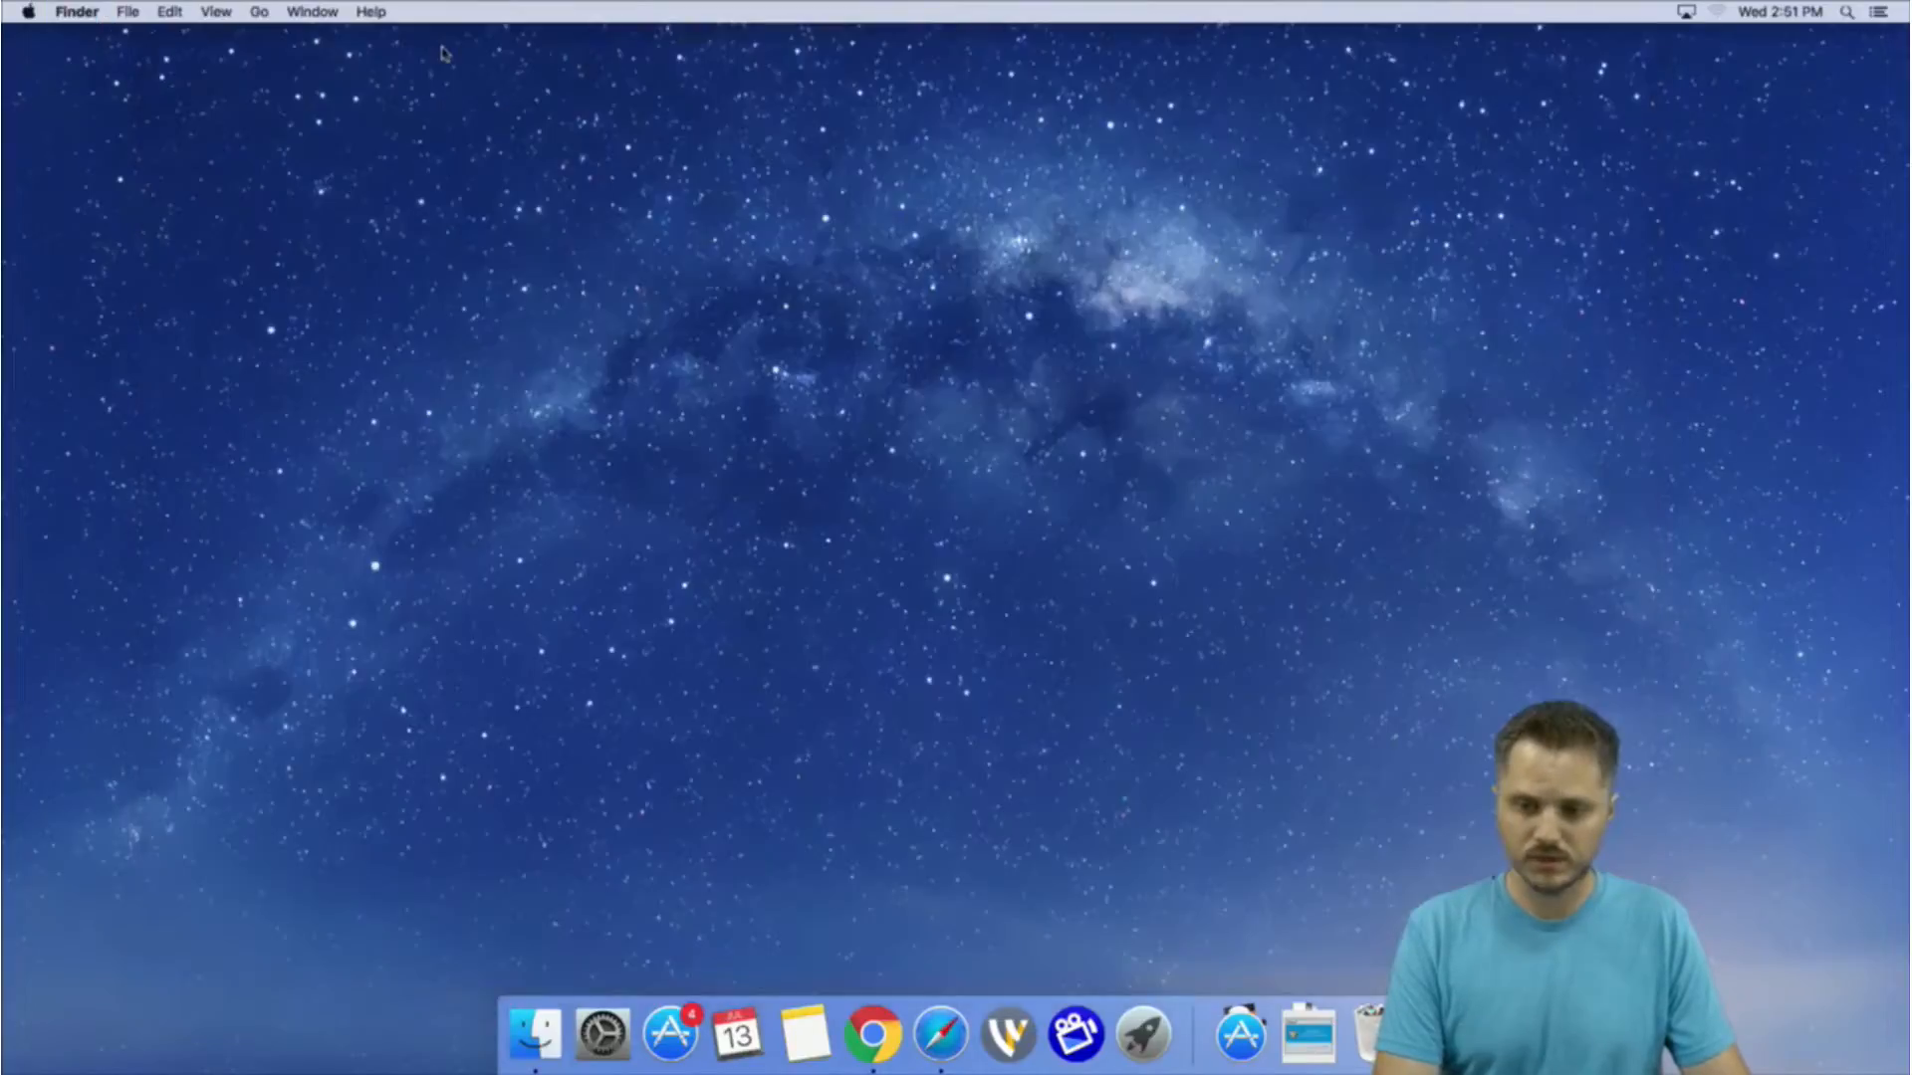
Launch ScreenFlow and set the camera video format for the new recording to 1920 x 1080.
click(1078, 1036)
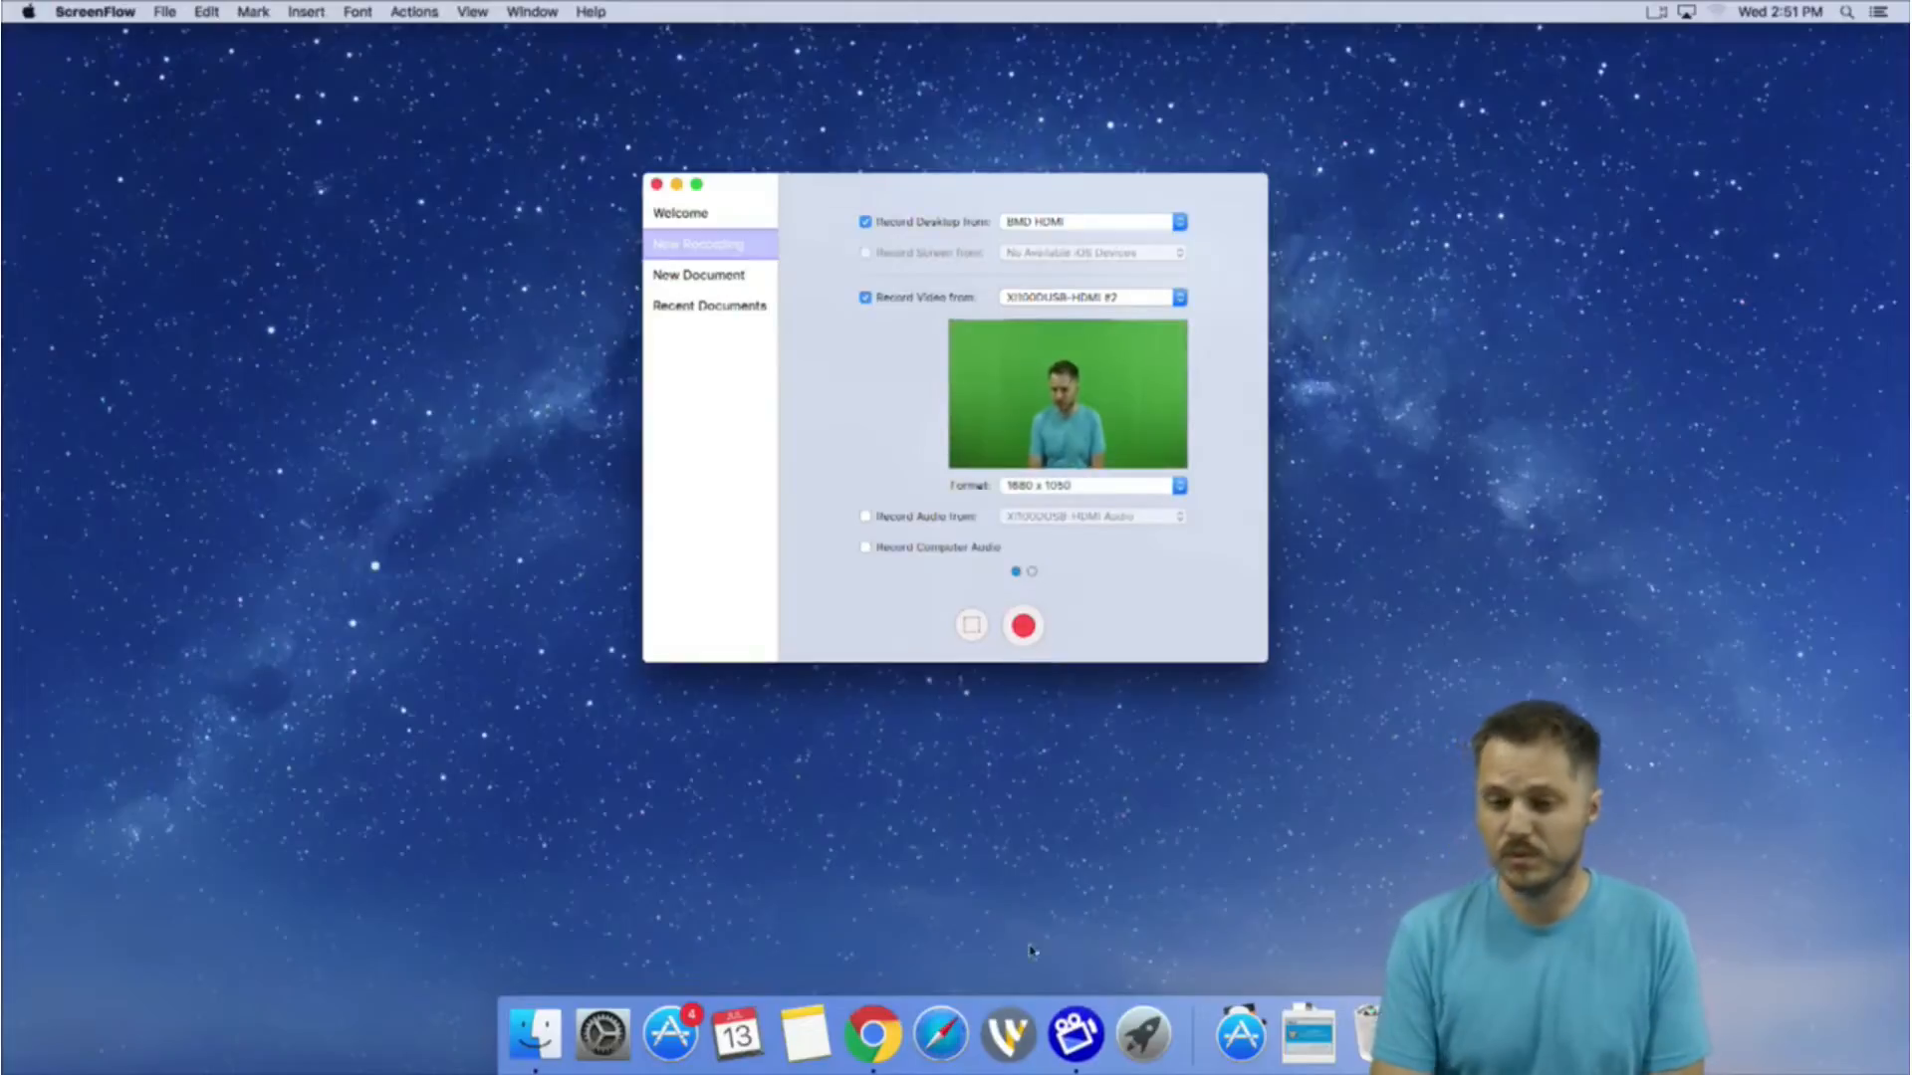
drag(927, 188, 822, 198)
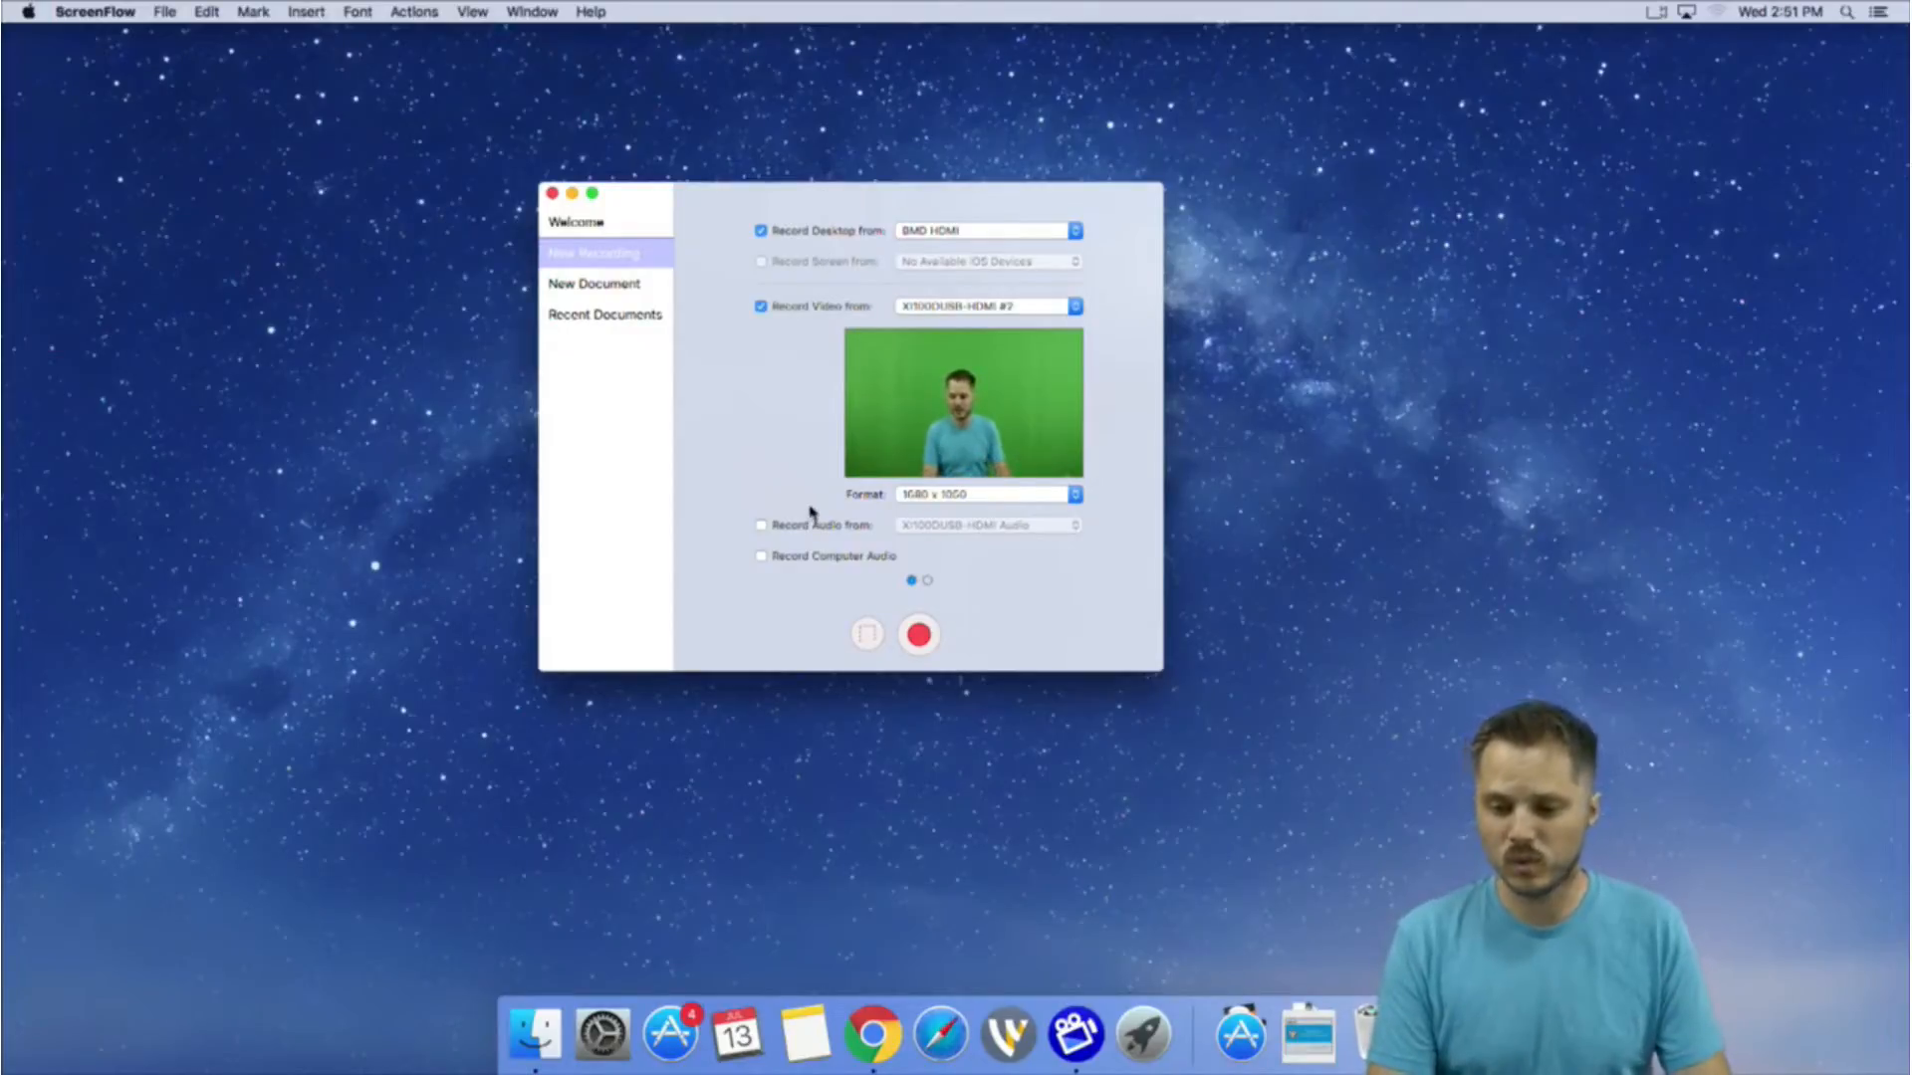
click(951, 495)
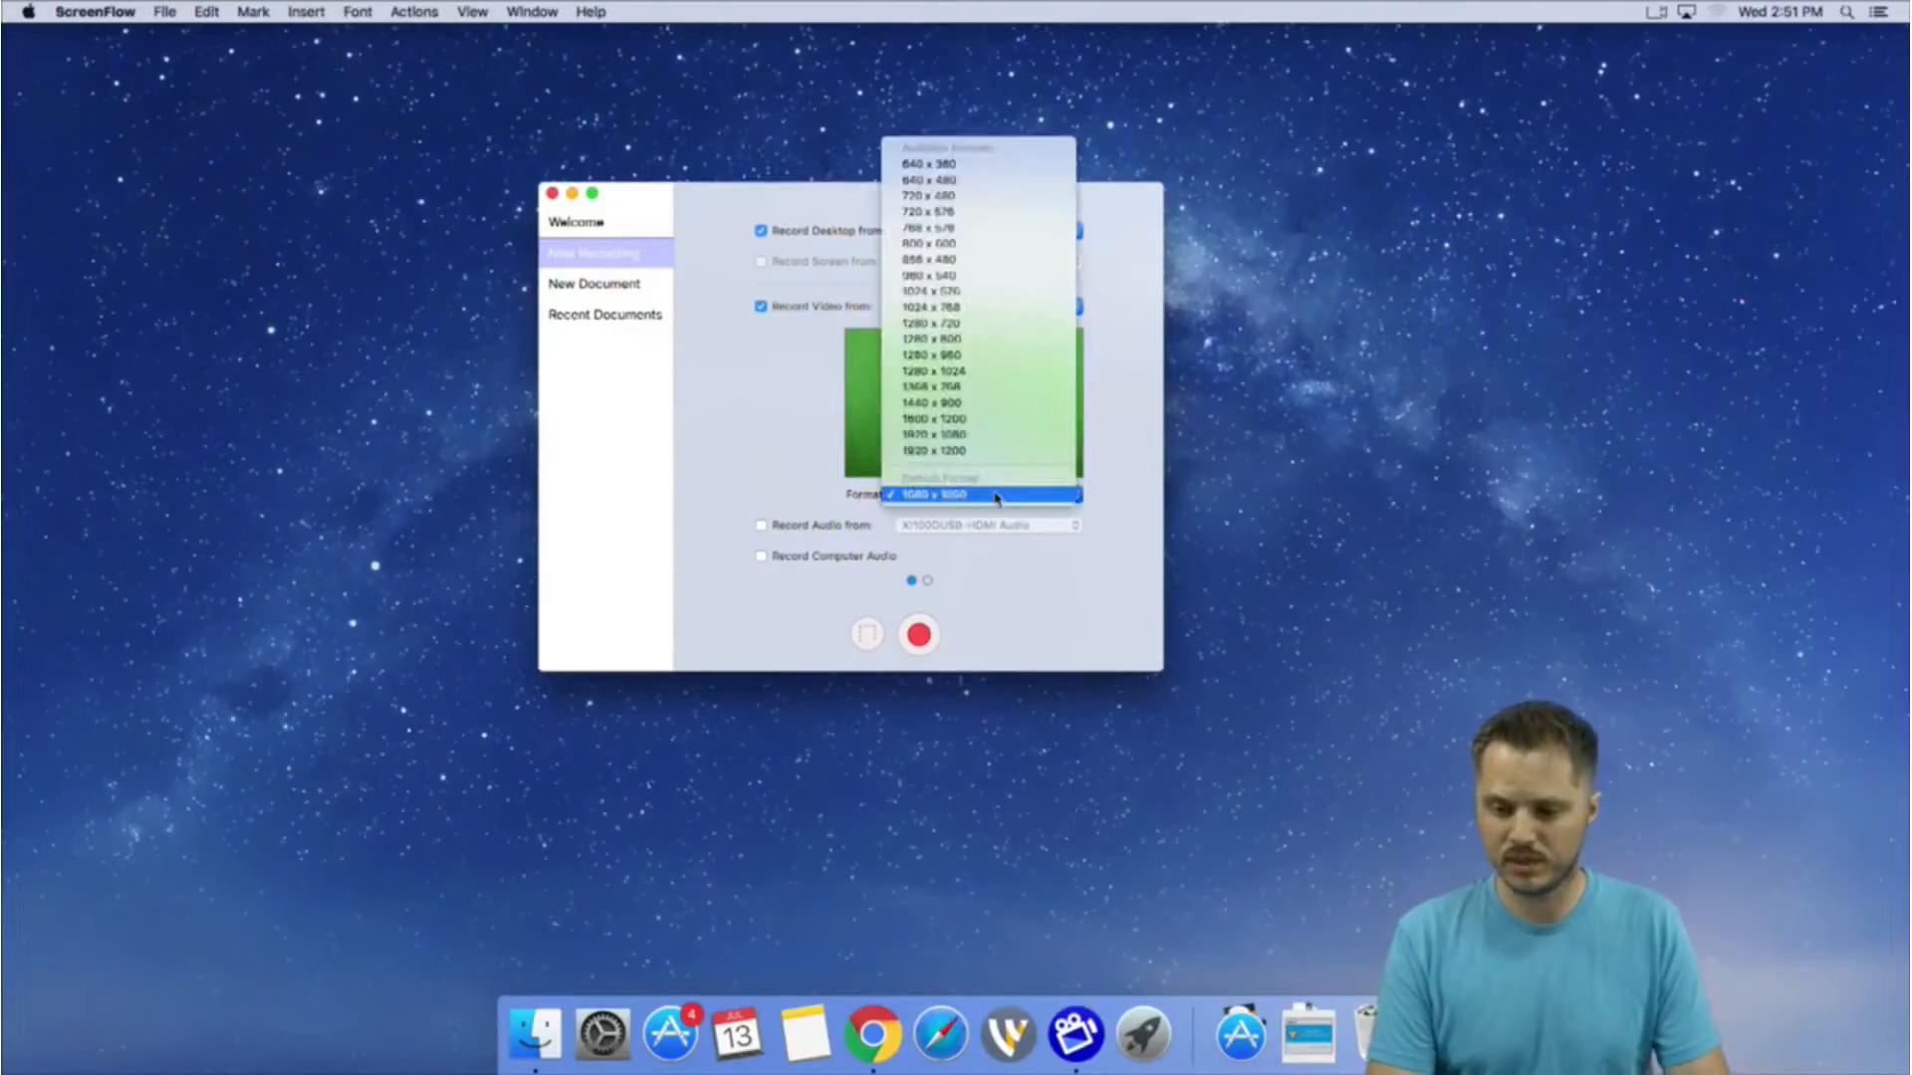
click(981, 435)
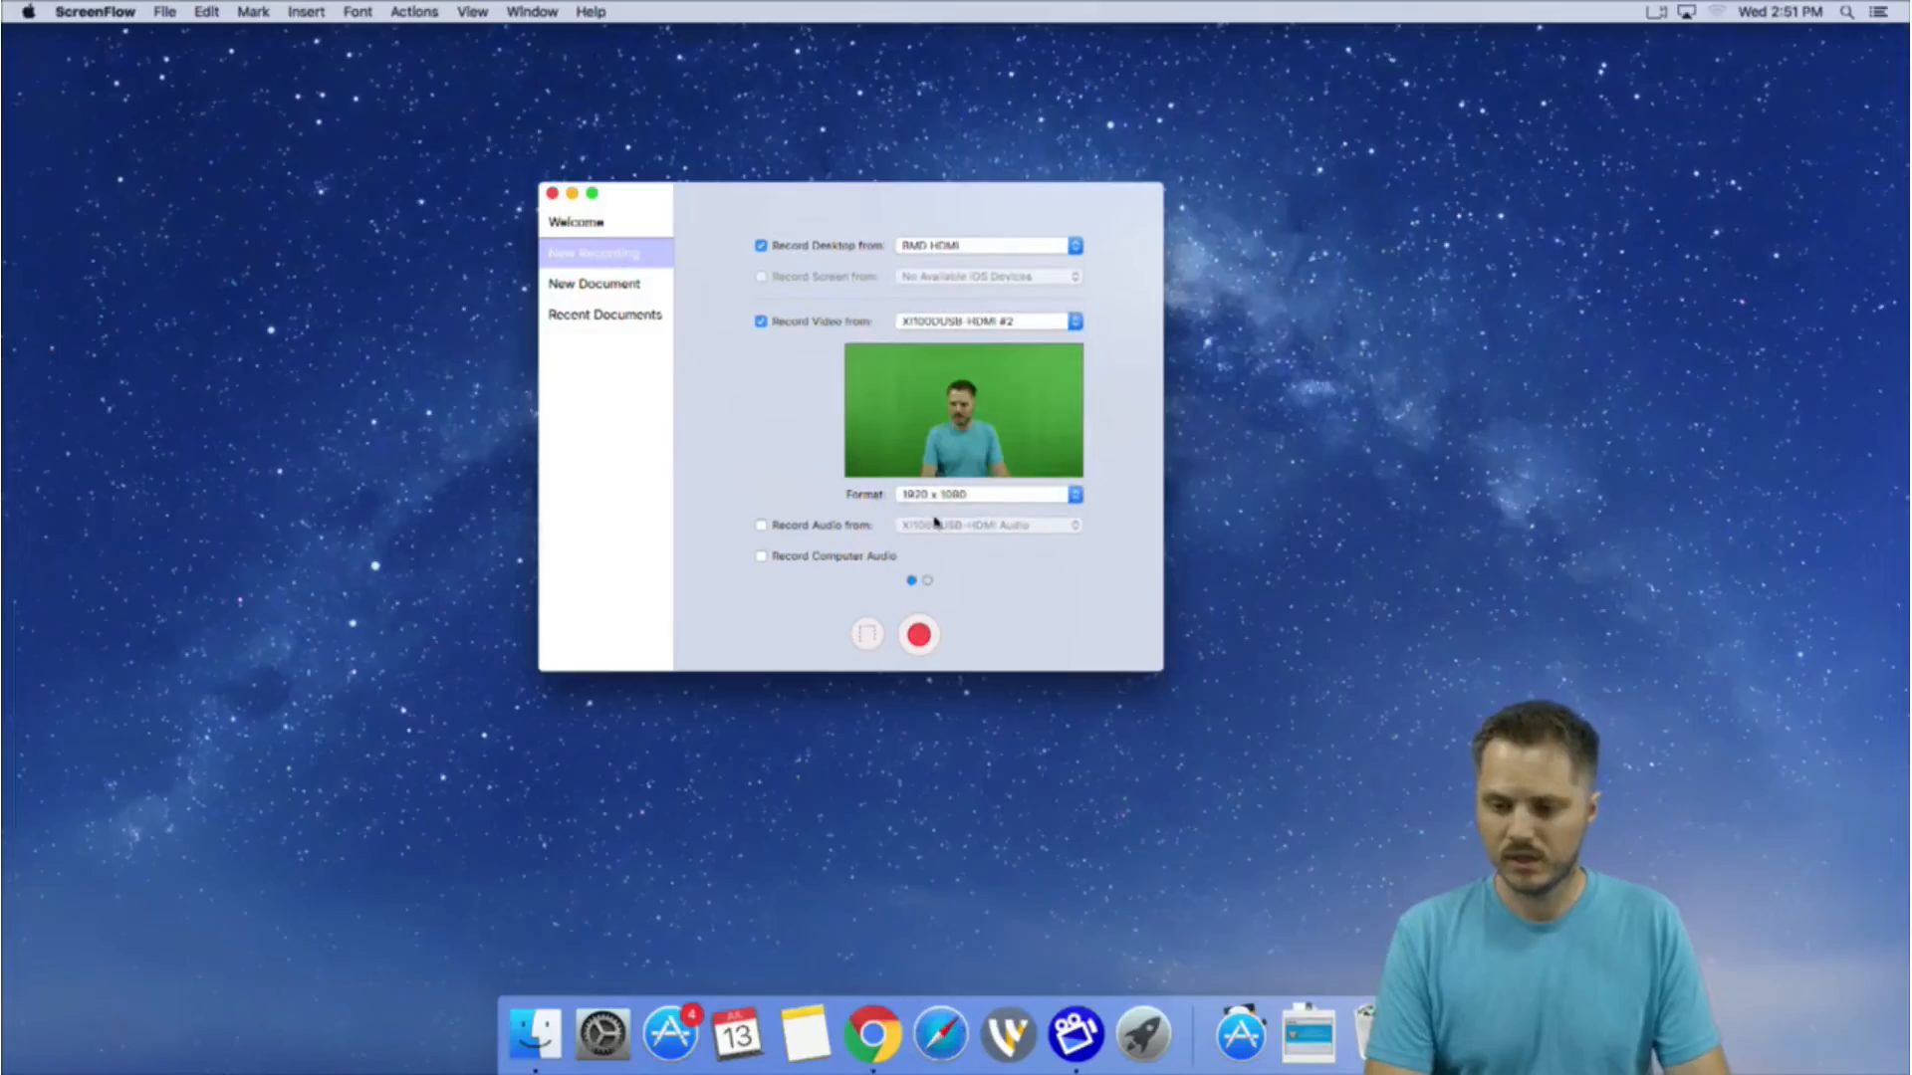
drag(837, 203, 834, 269)
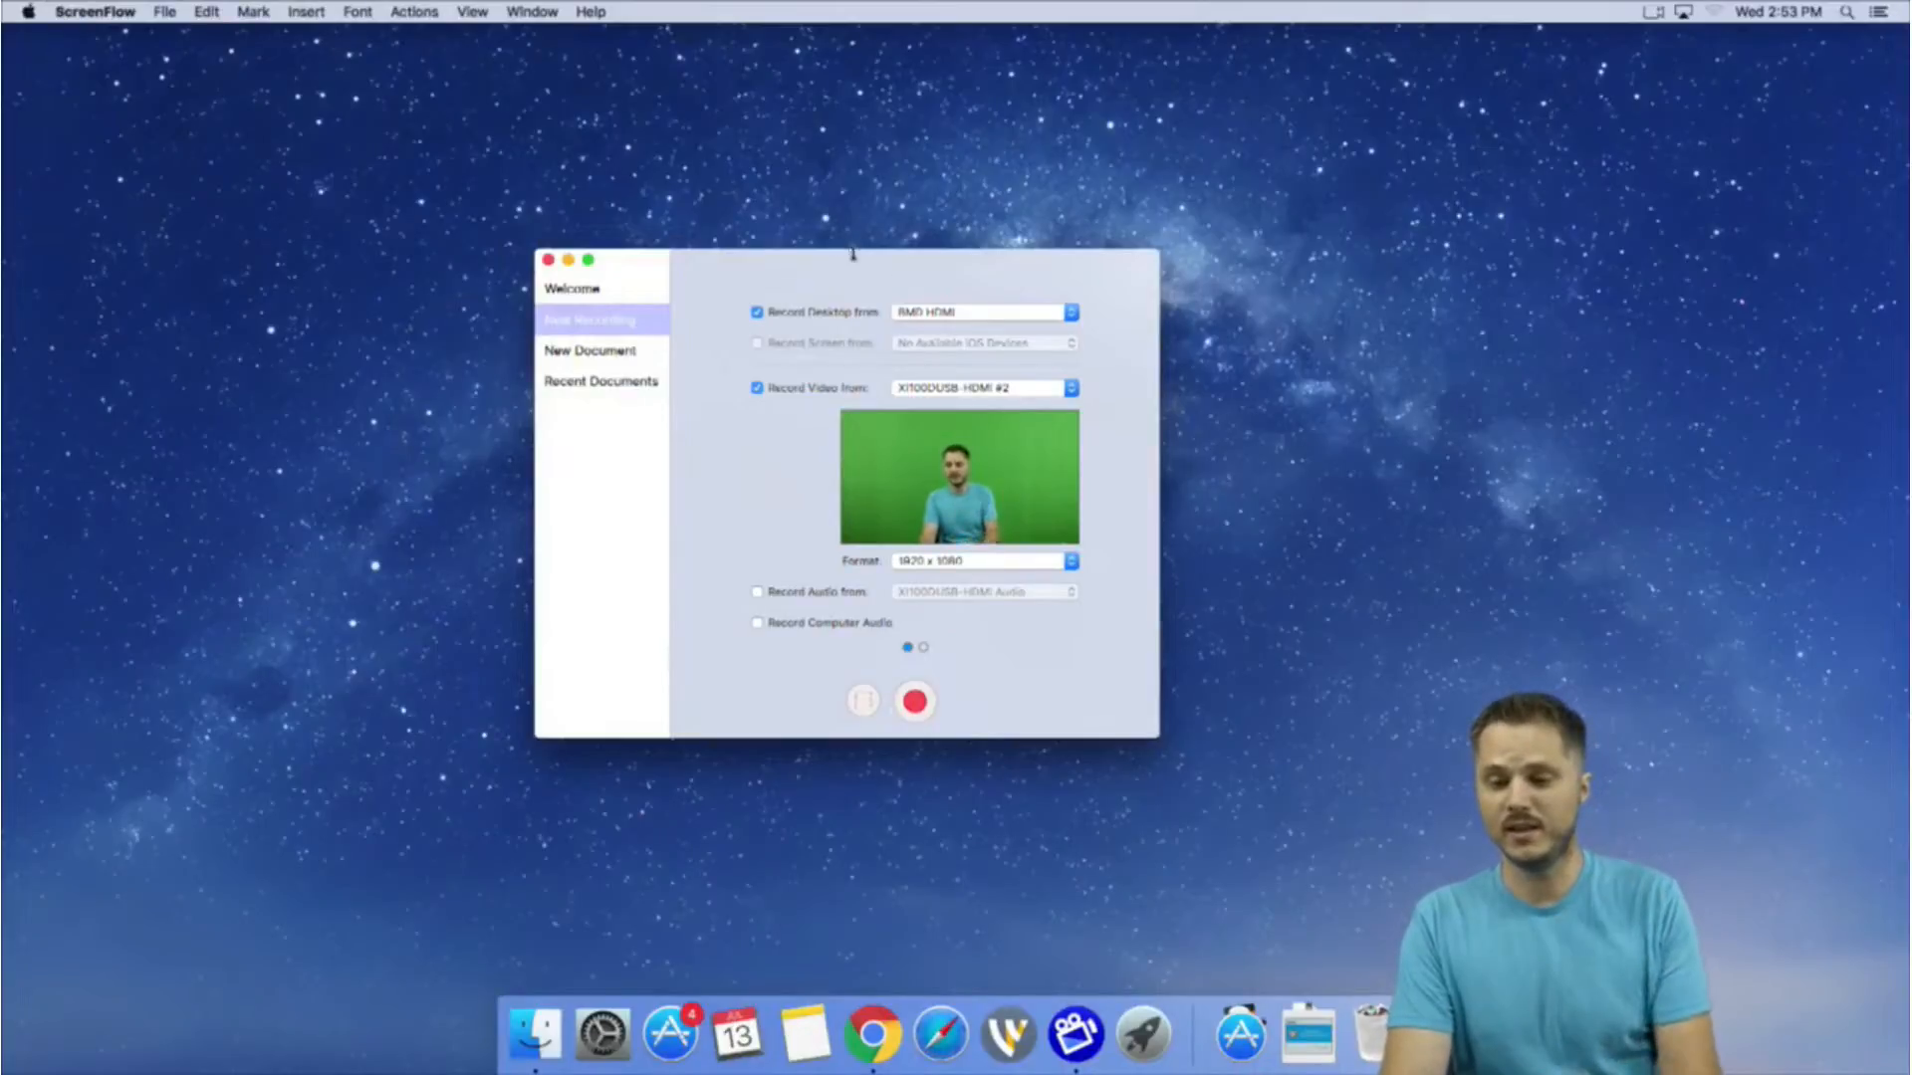
drag(853, 265, 857, 258)
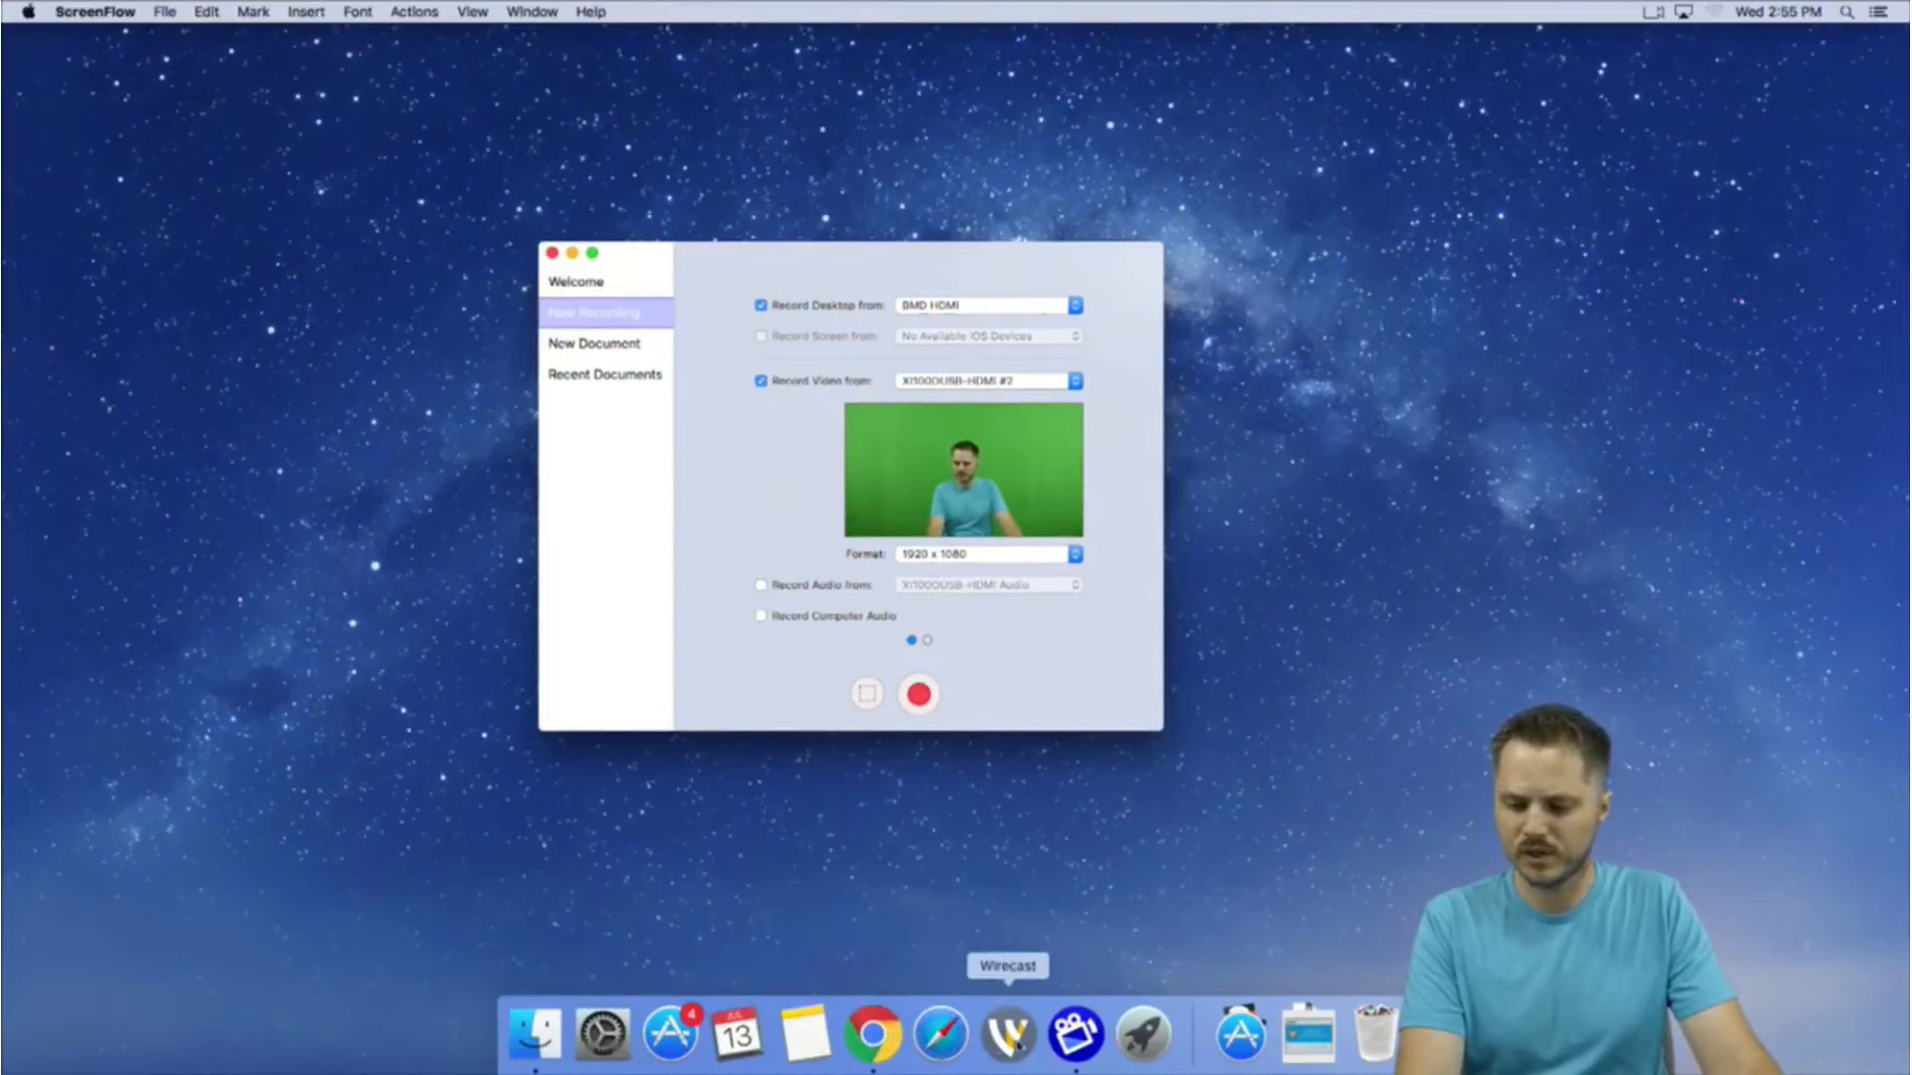
Switch to Safari and search the web for "magewell XI100USB" to view the capture dongle's shopping listings.
click(940, 1036)
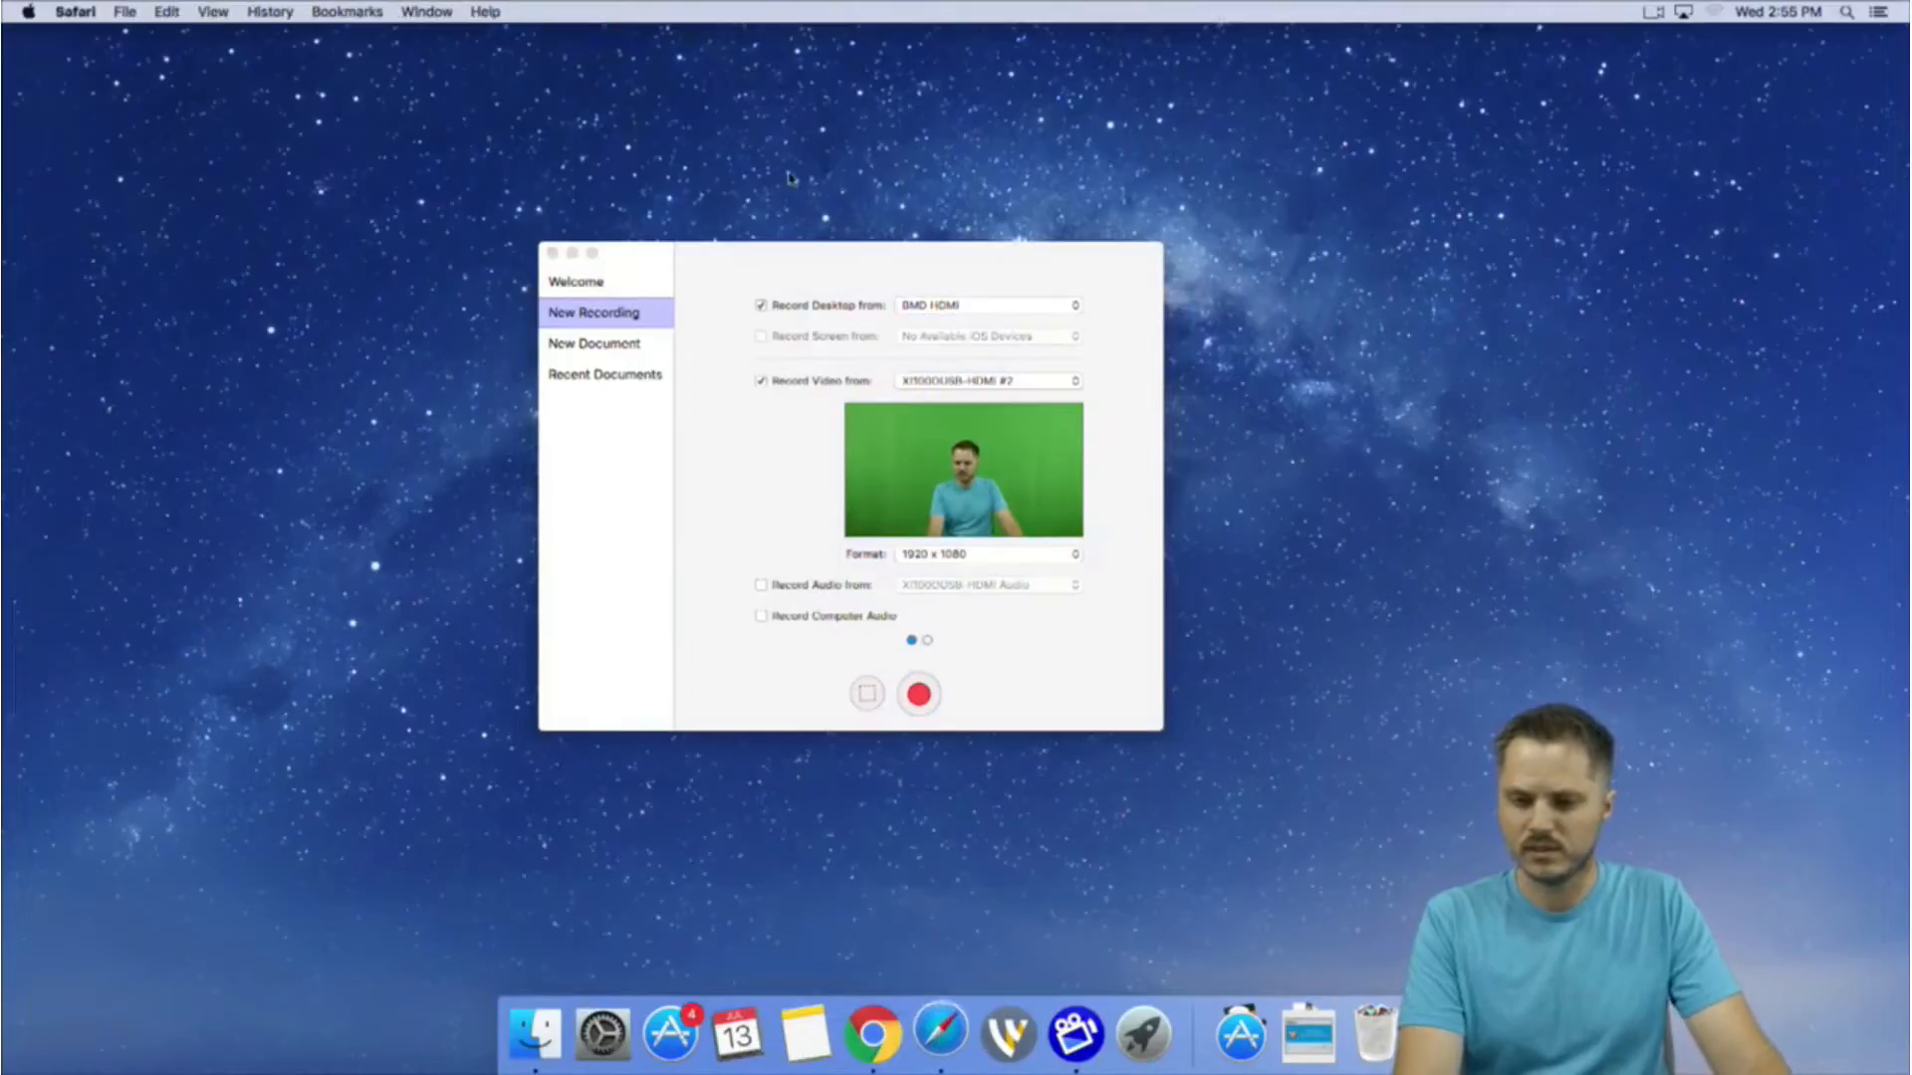
text(magew)
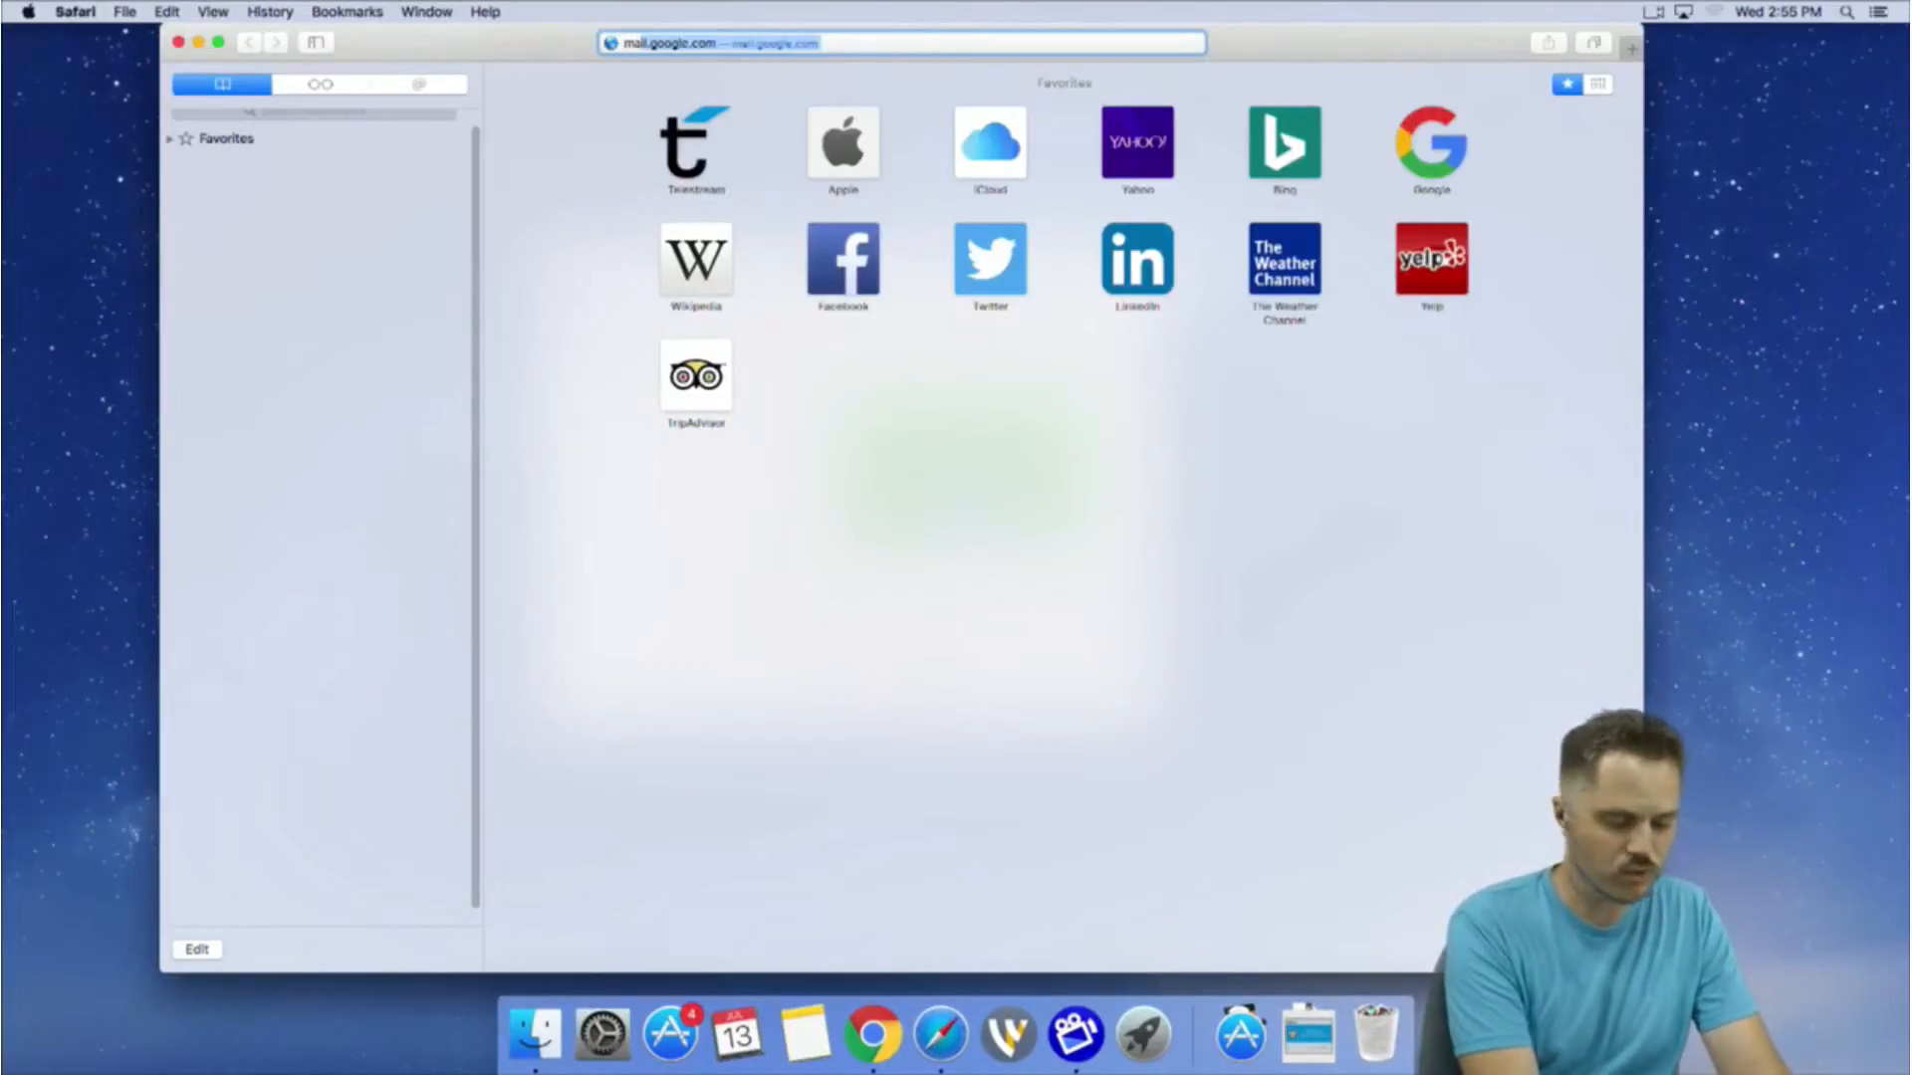
text(ell XI100USB)
key(Return)
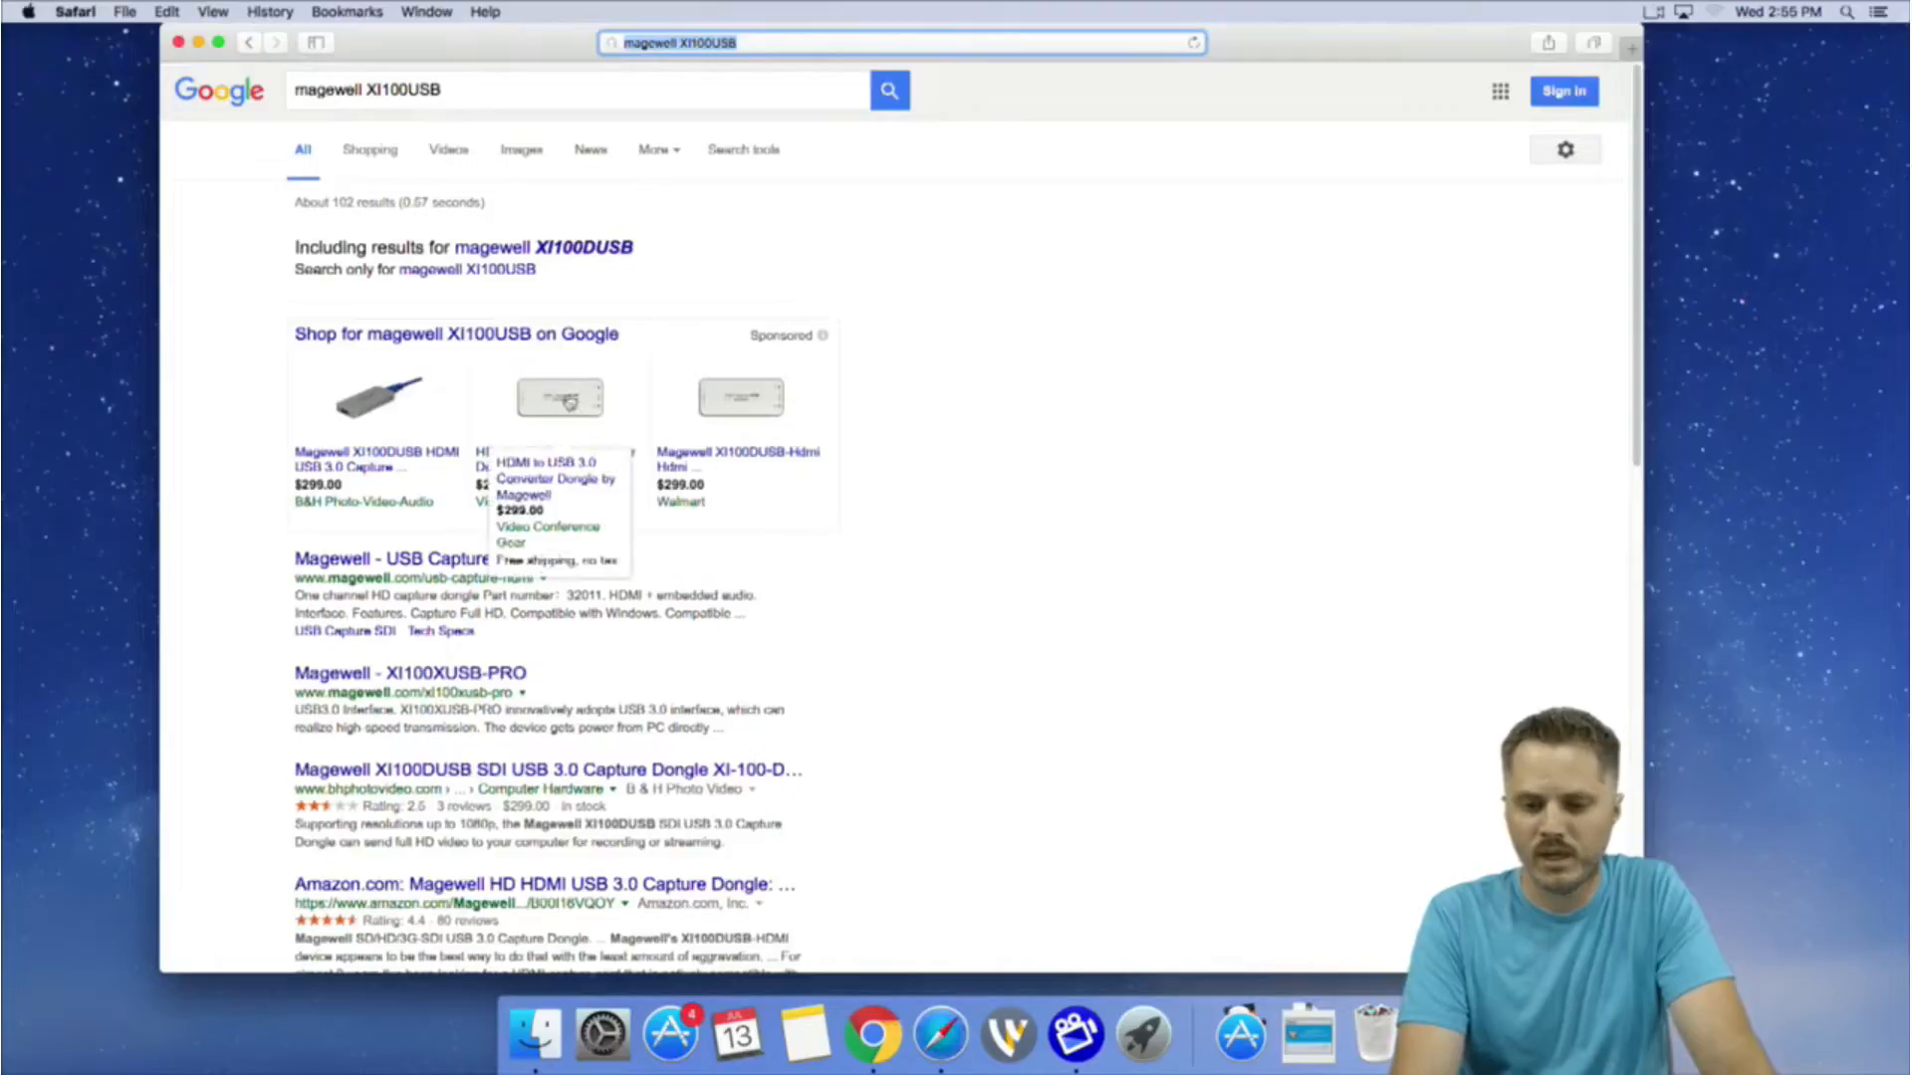
mouse_move(386, 426)
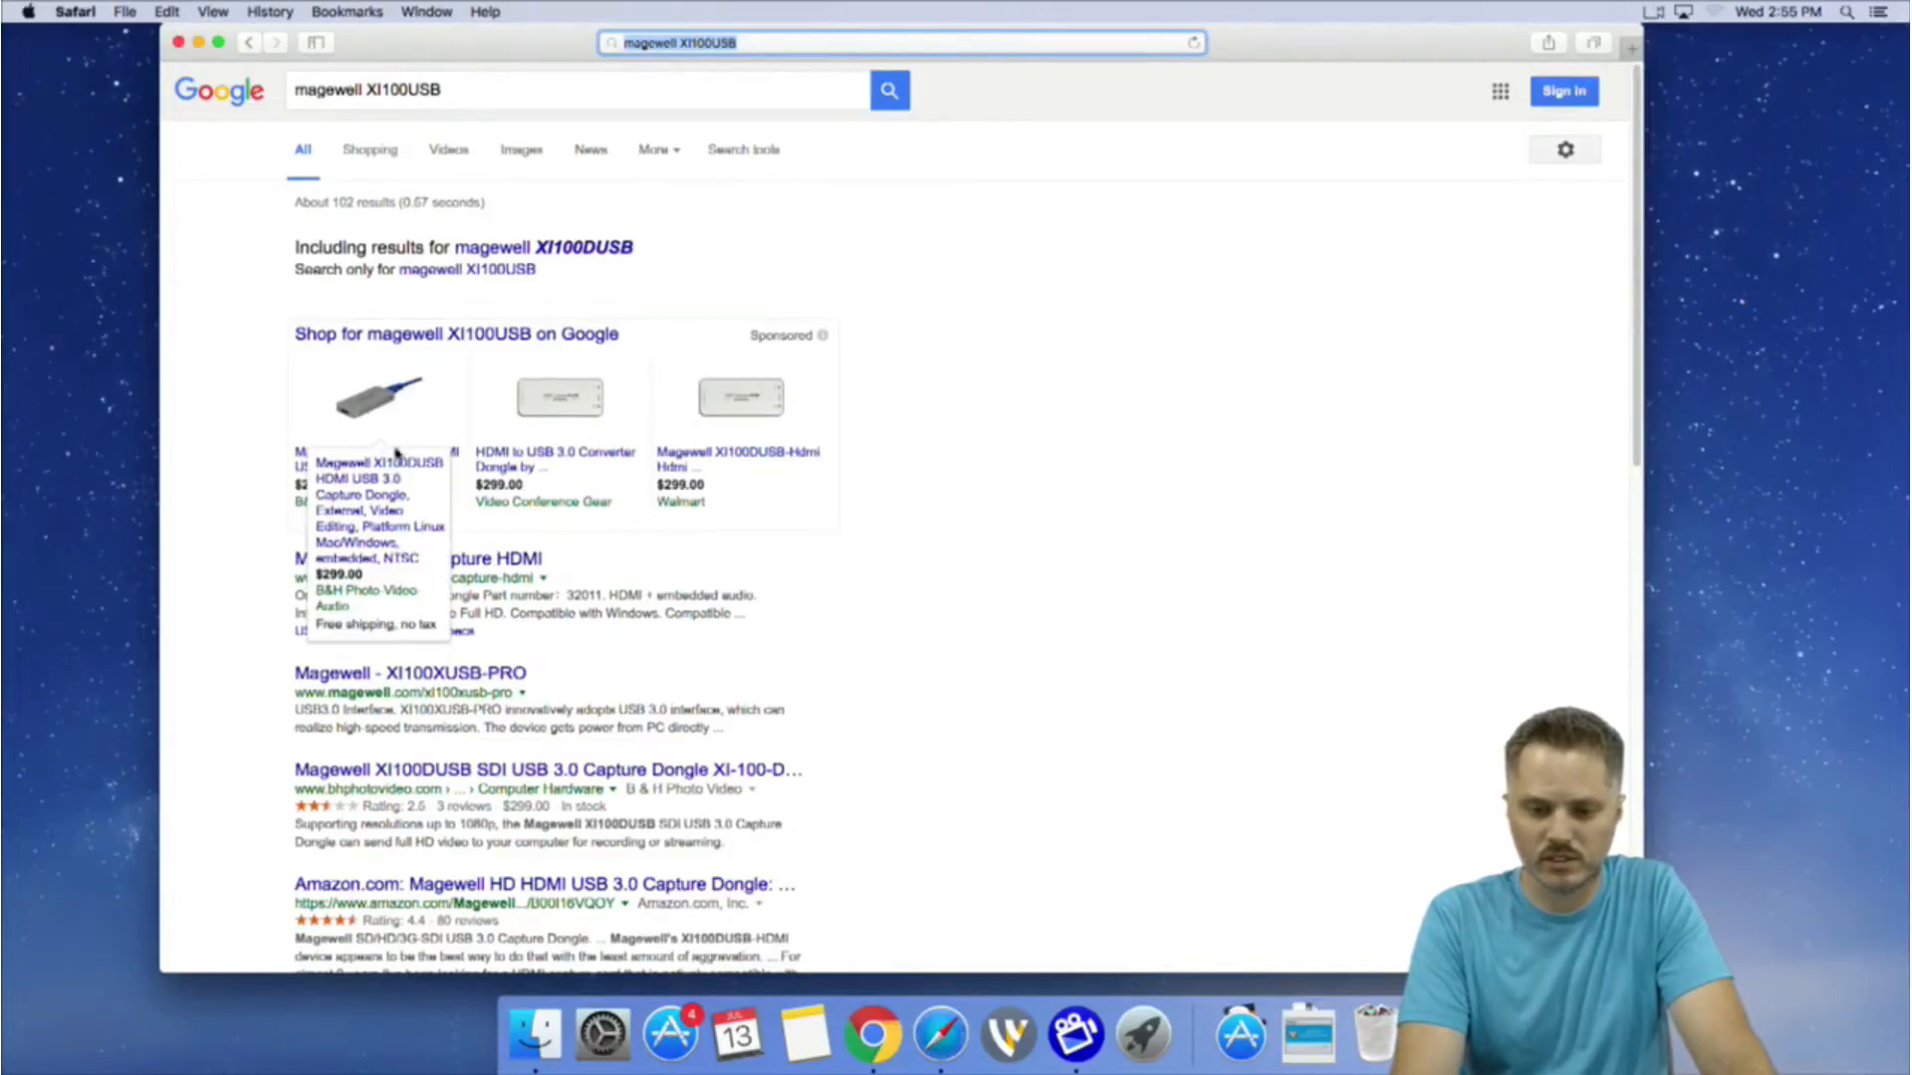
Open the B&H listing for the Magewell XI100DUSB HDMI USB 3.0 Capture Dongle and look over its product page.
click(391, 456)
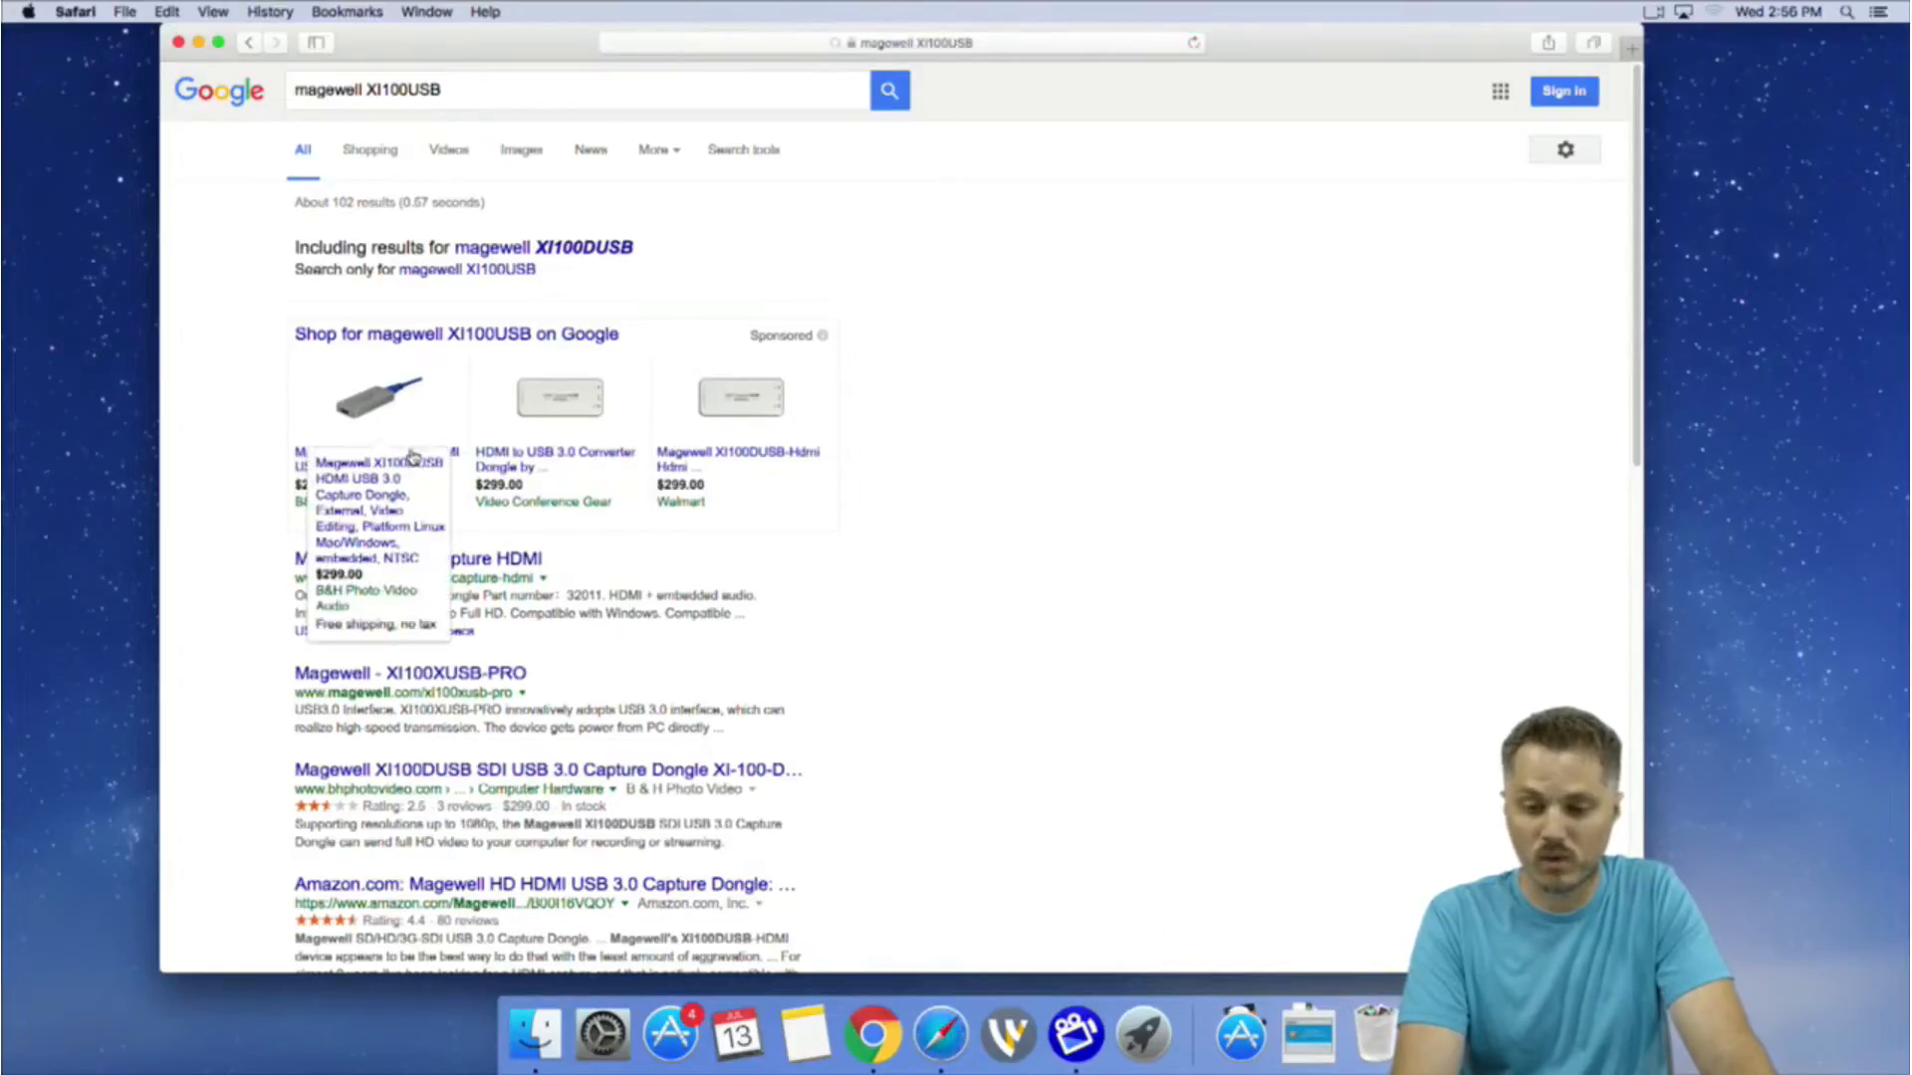
click(378, 406)
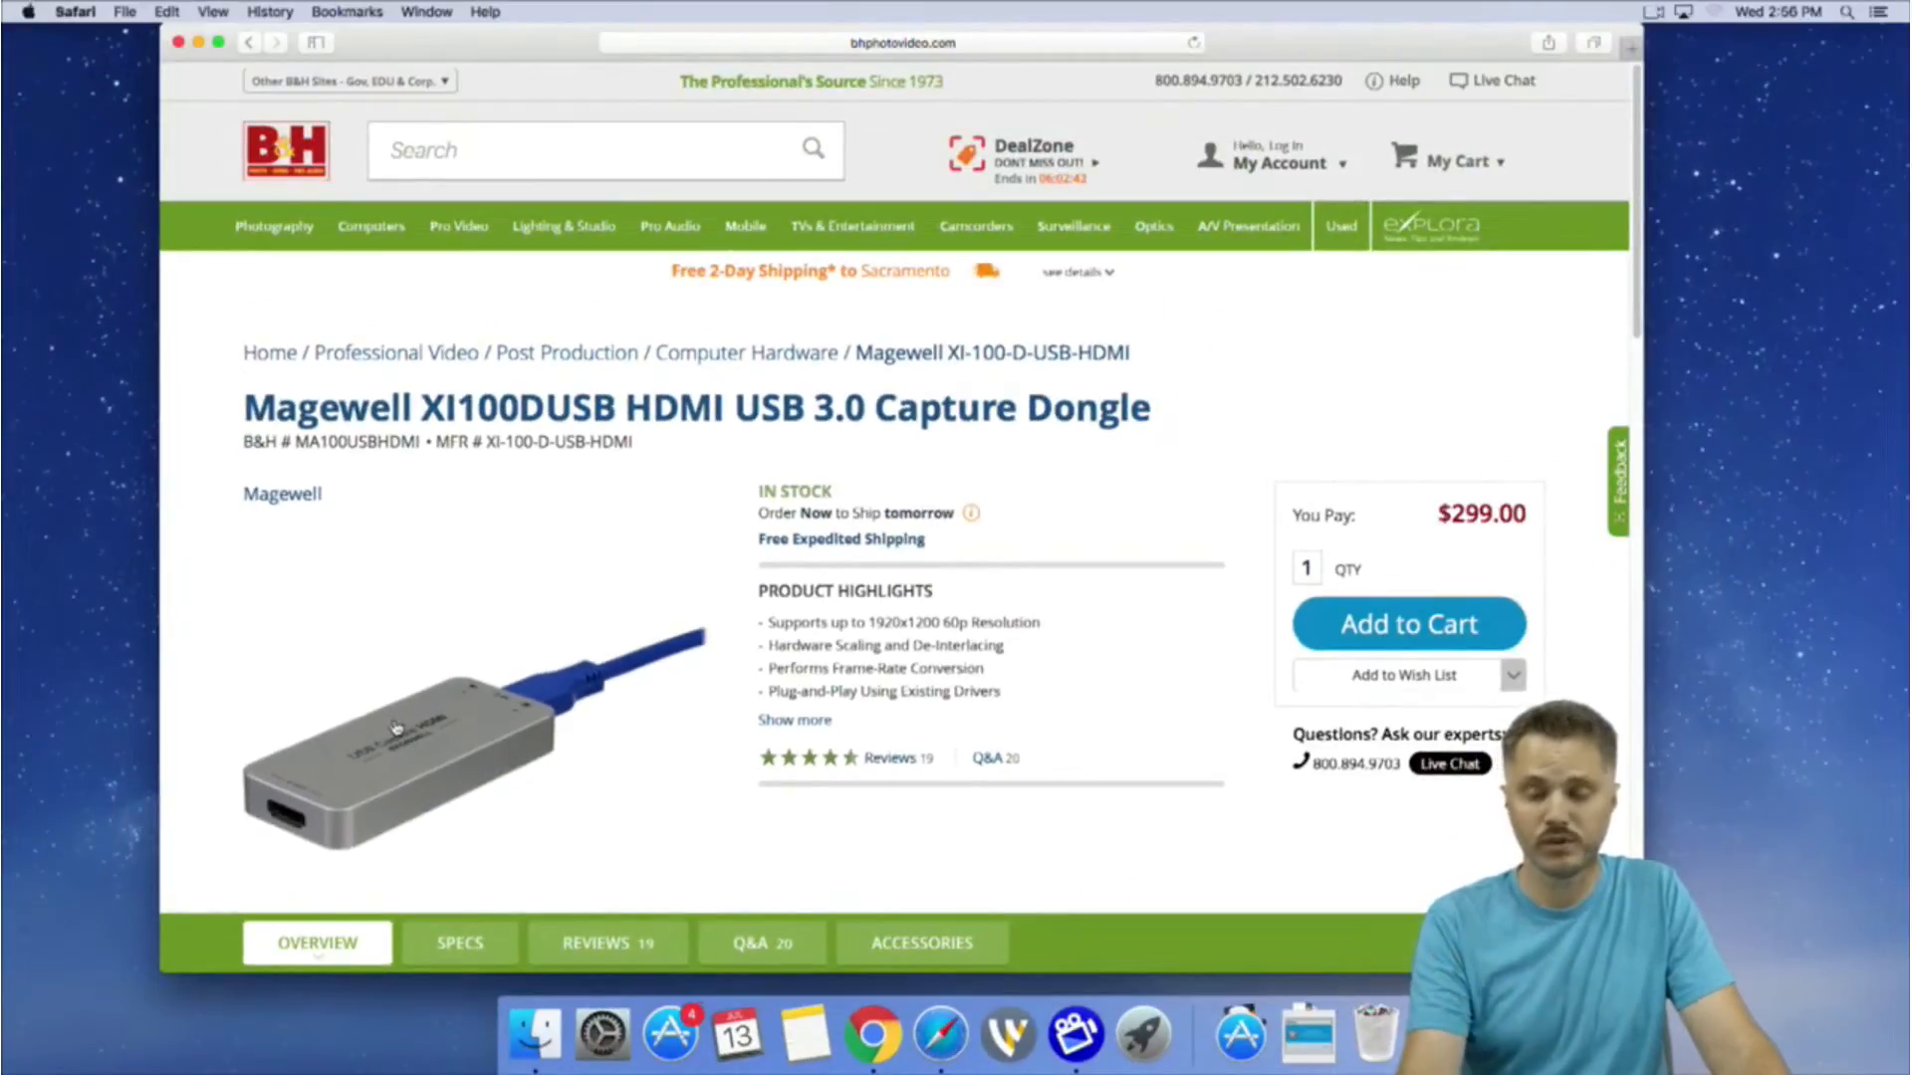
scroll(450, 703, down, 5)
scroll(457, 701, down, 2)
scroll(488, 695, up, 5)
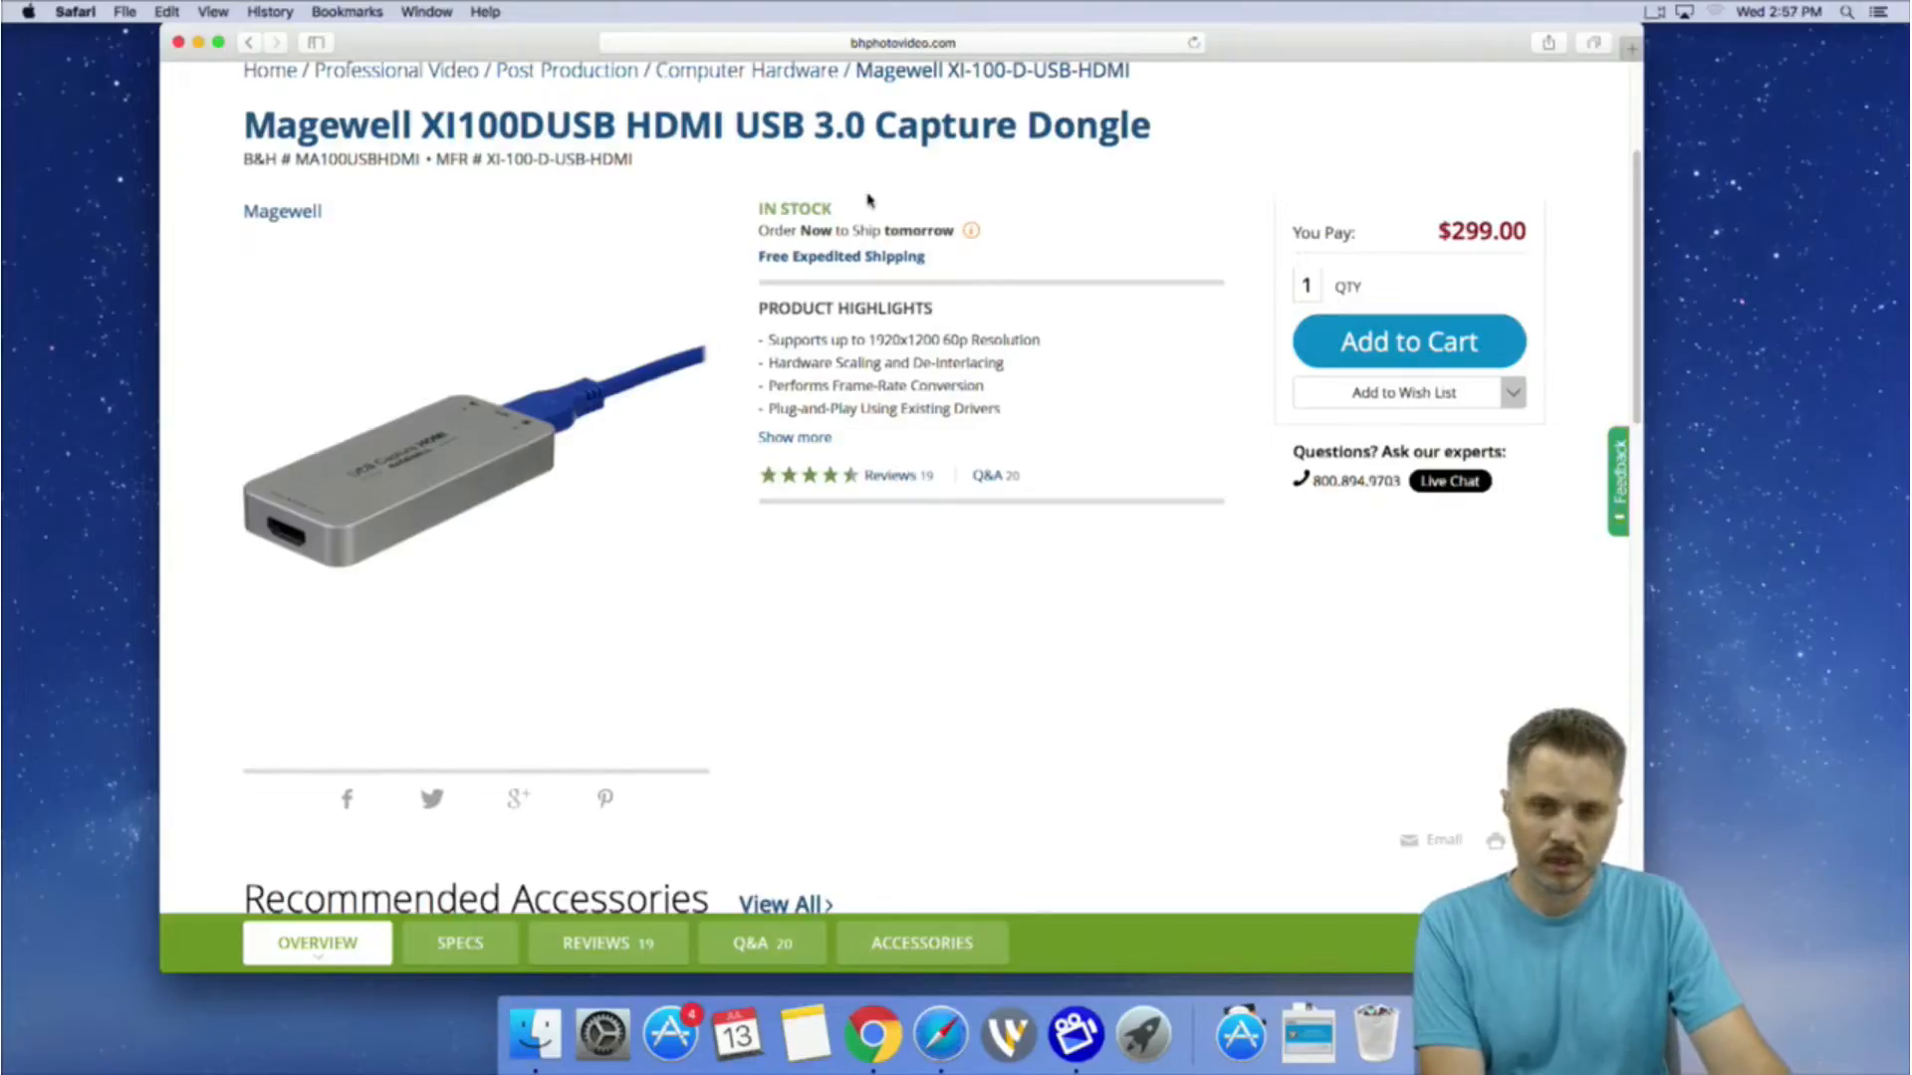
Open Terminal and run "defaults write net.telestream.screenflow6 SCDisableAutoSave -bool YES" twice.
key(super+Tab)
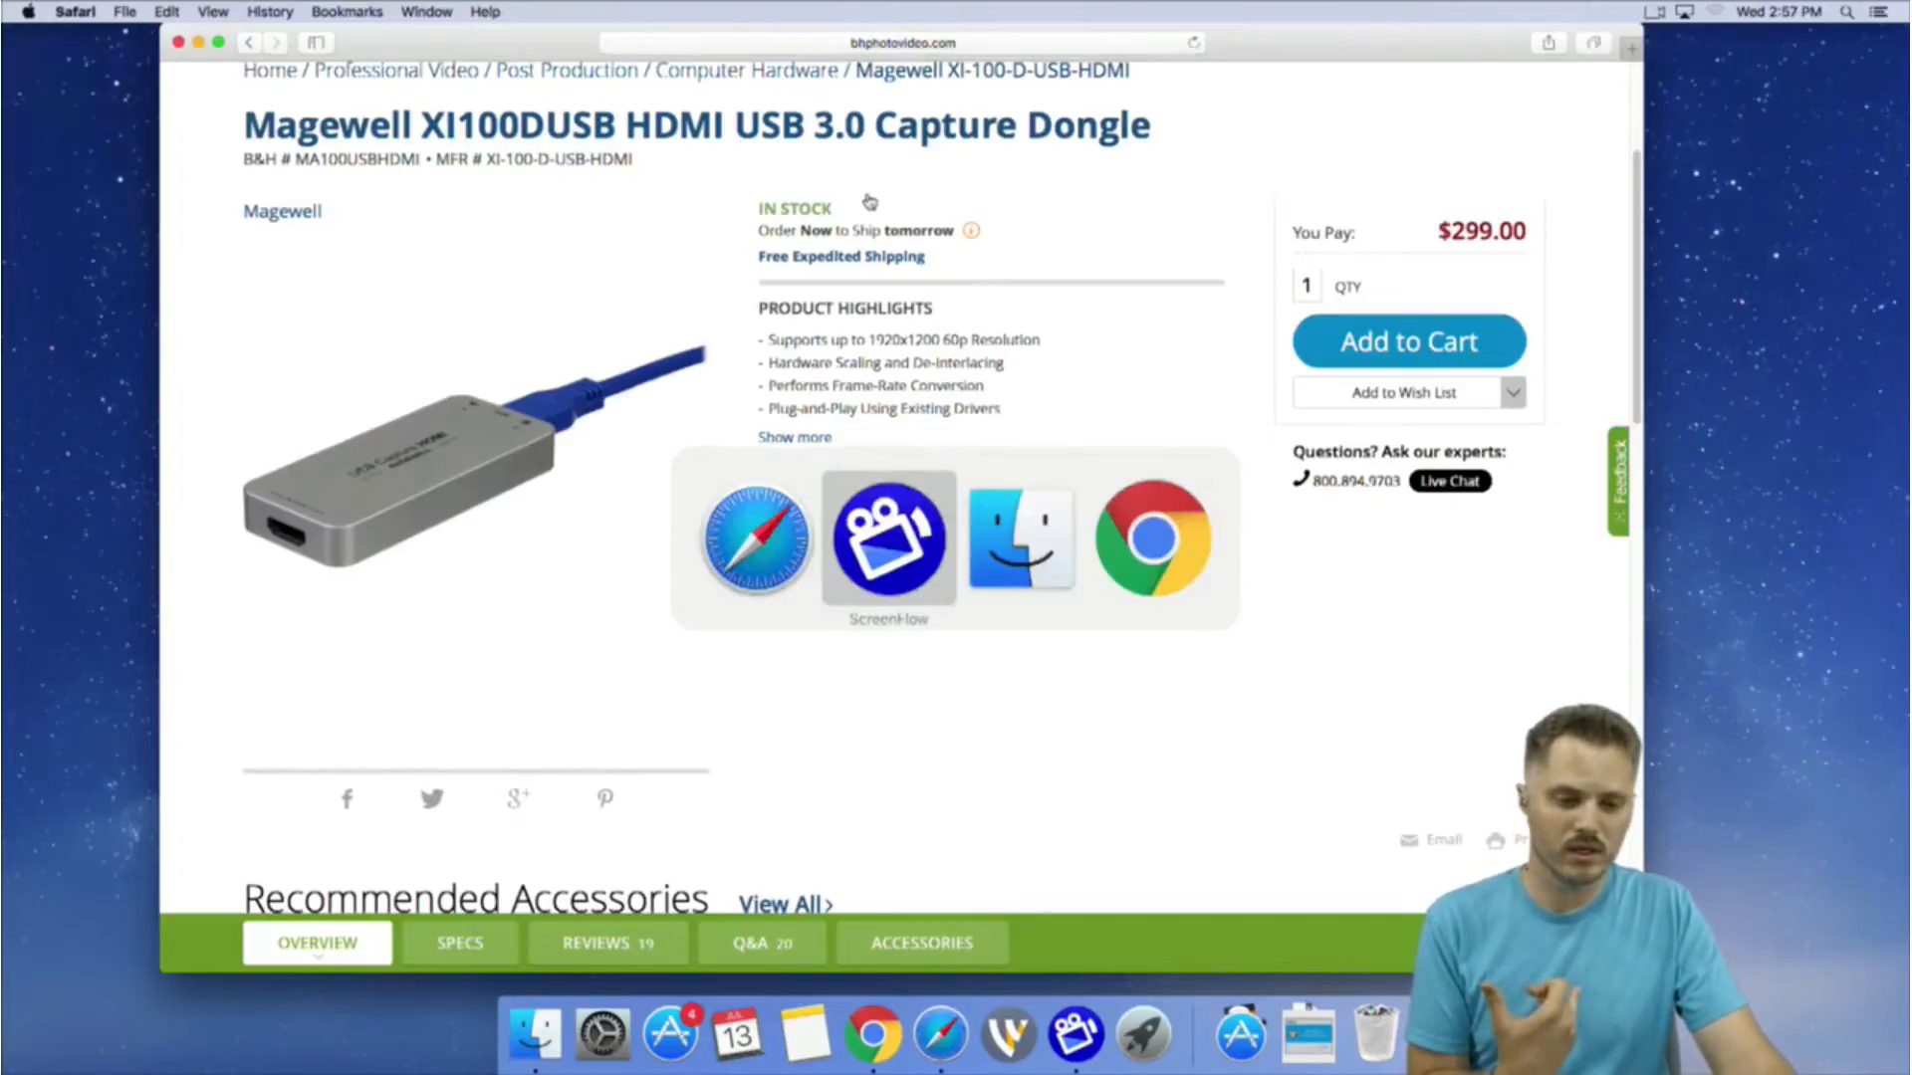
key(super+Tab)
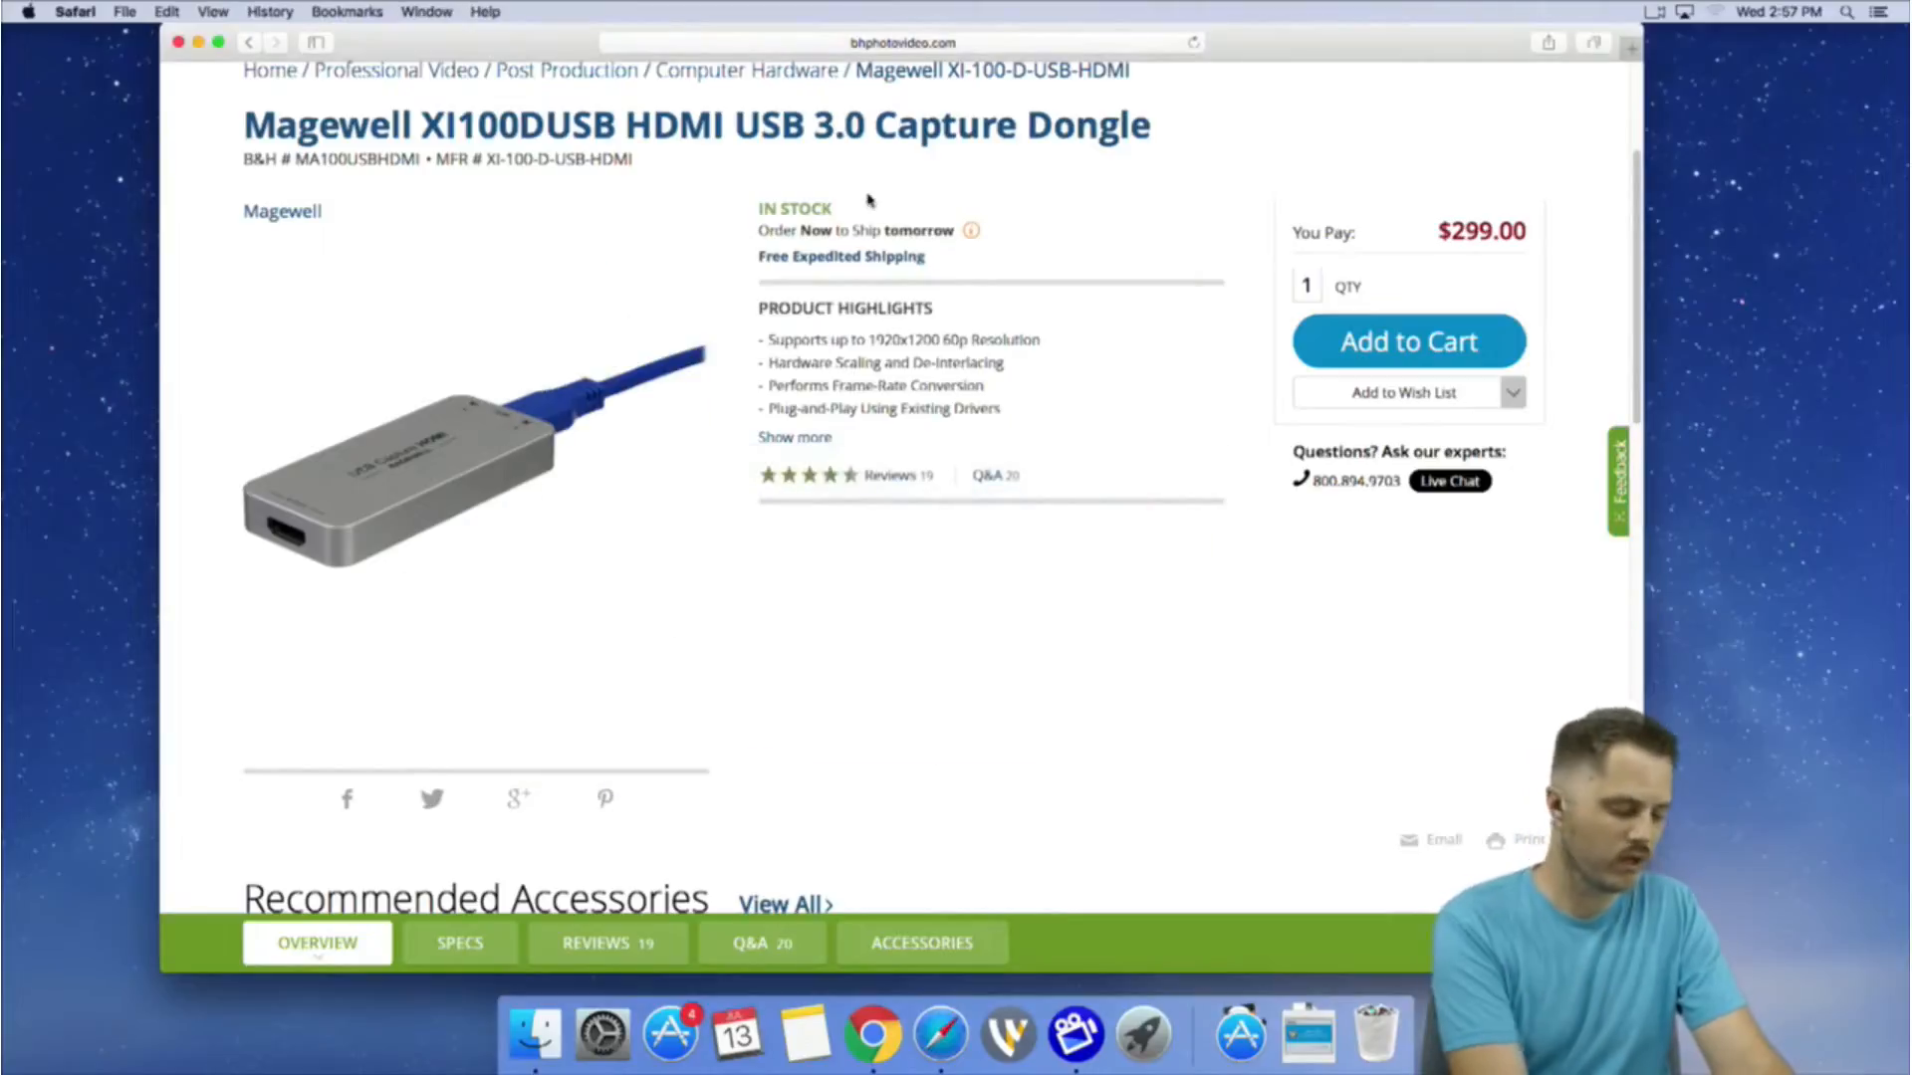
key(super+space)
text(termin)
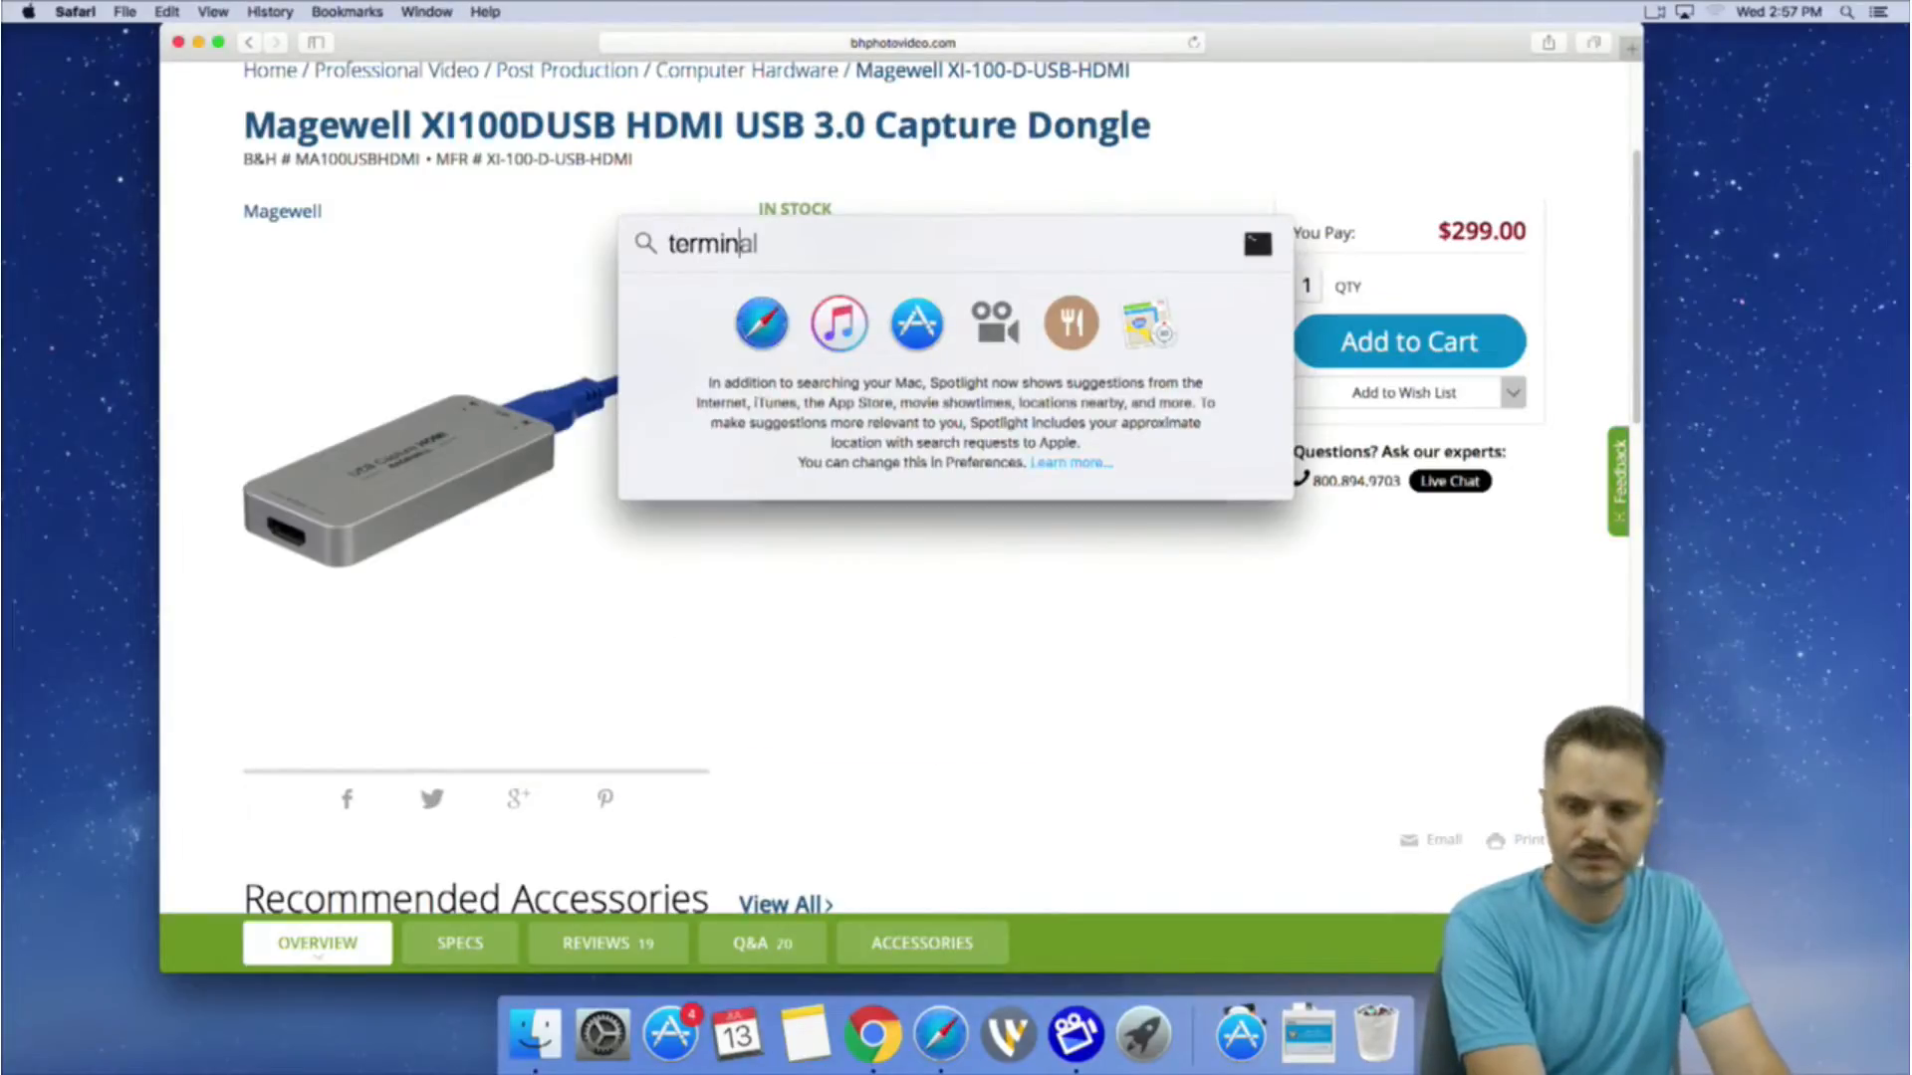
key(Return)
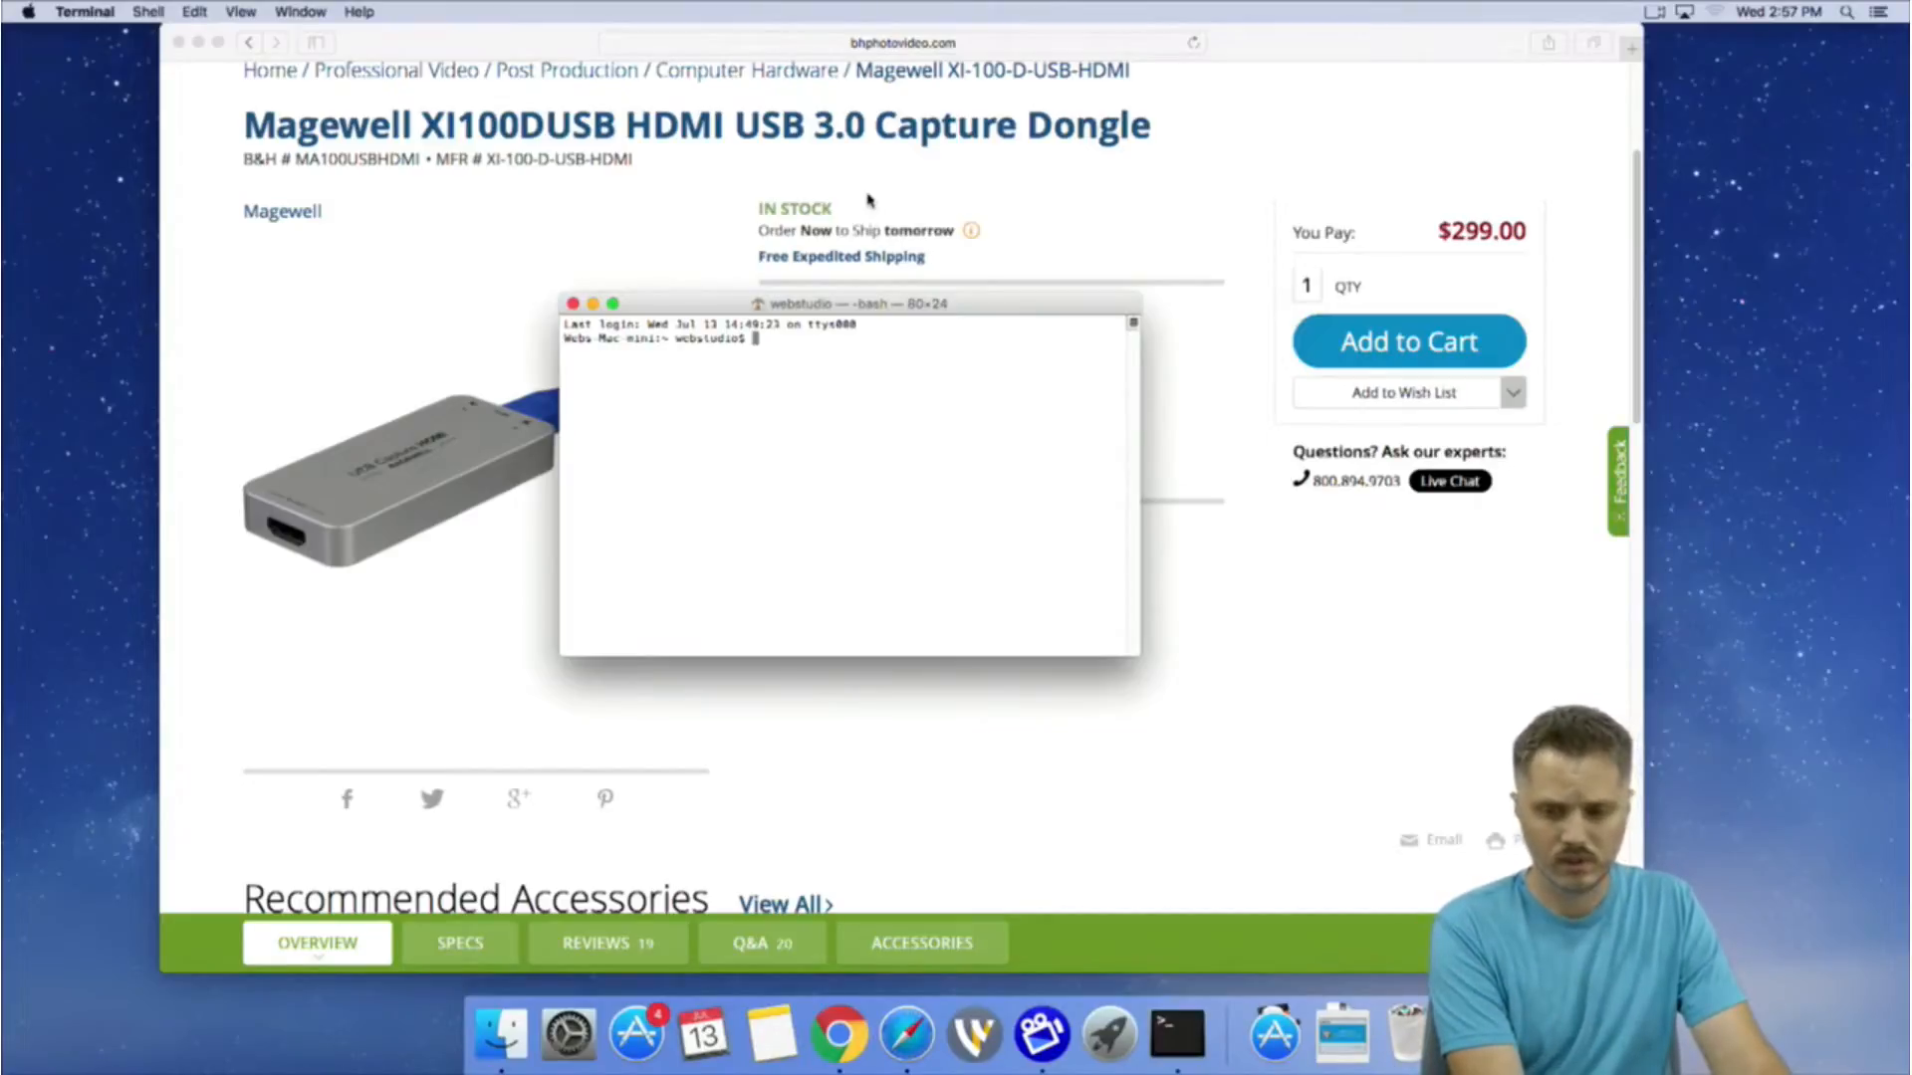
text(defaults write net.telestream.screenflow6 SCDisableAutoSave -bool YES)
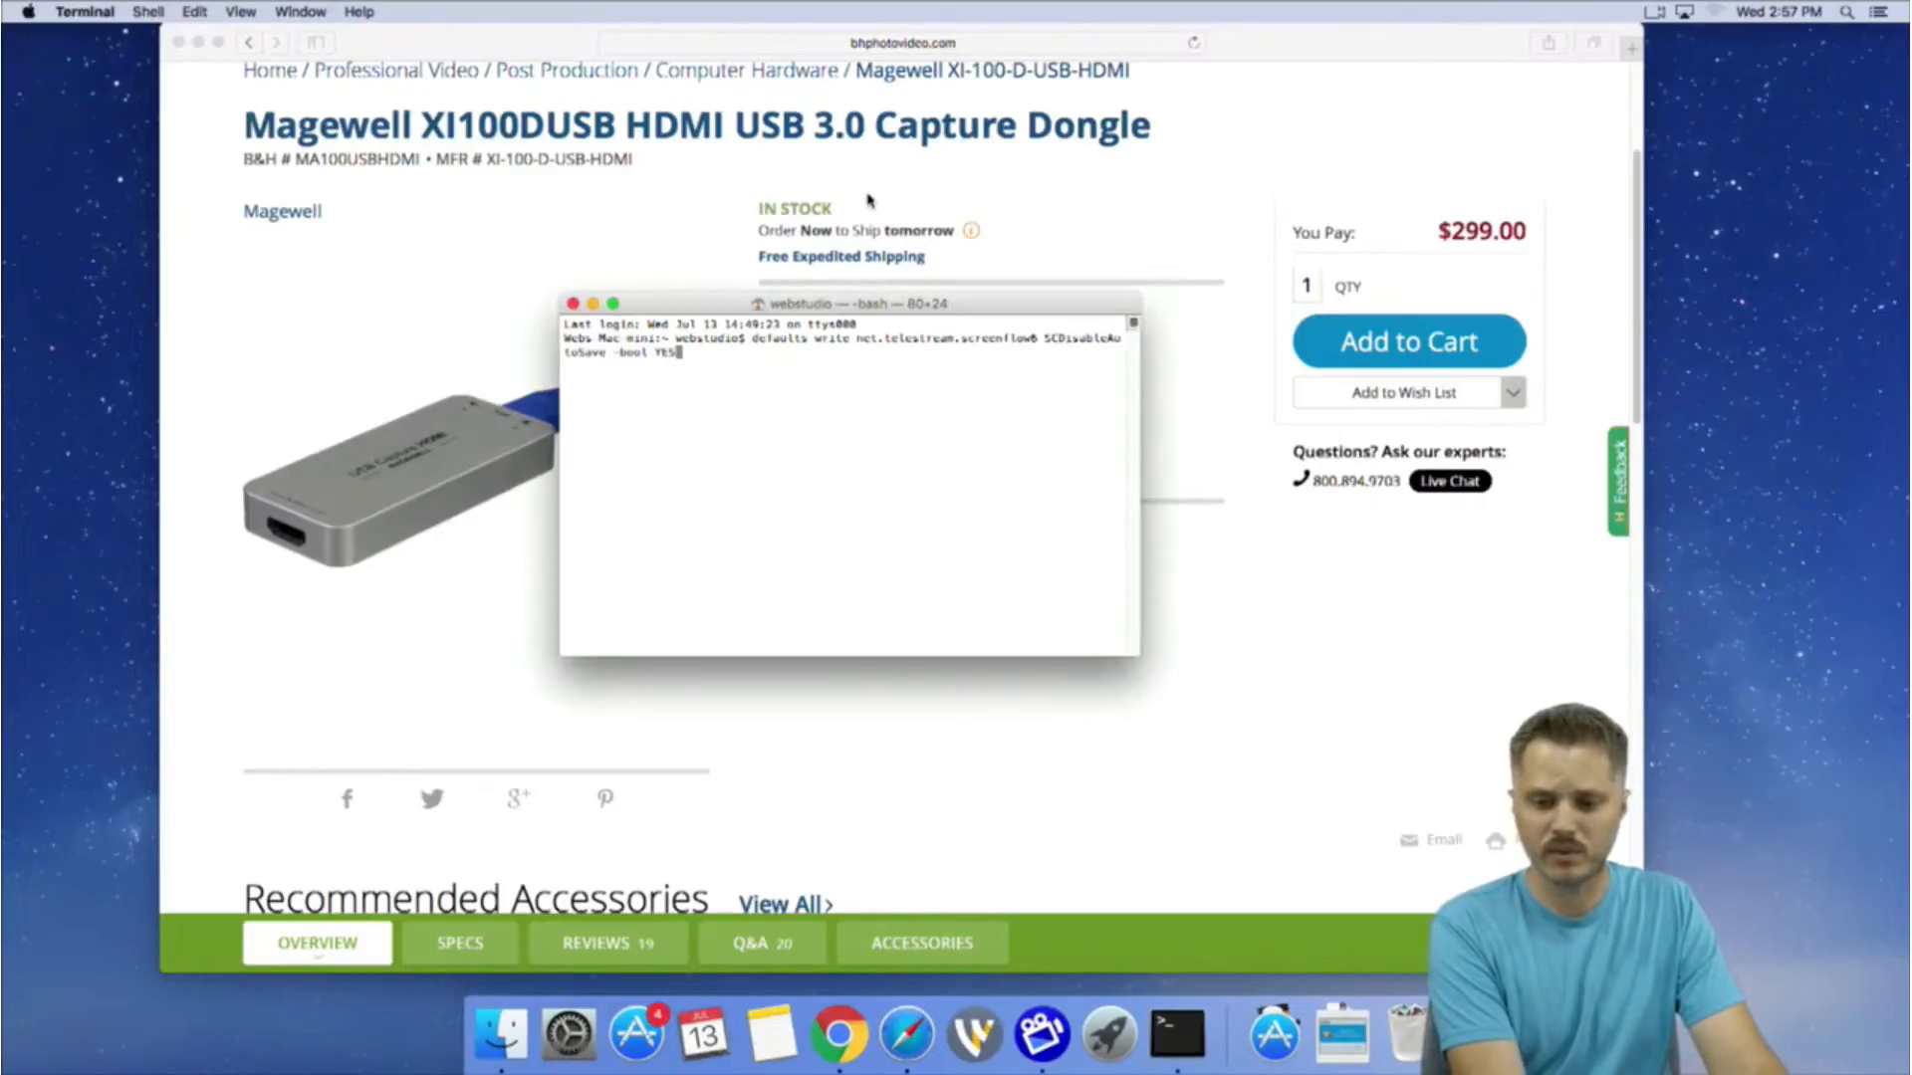
key(Return)
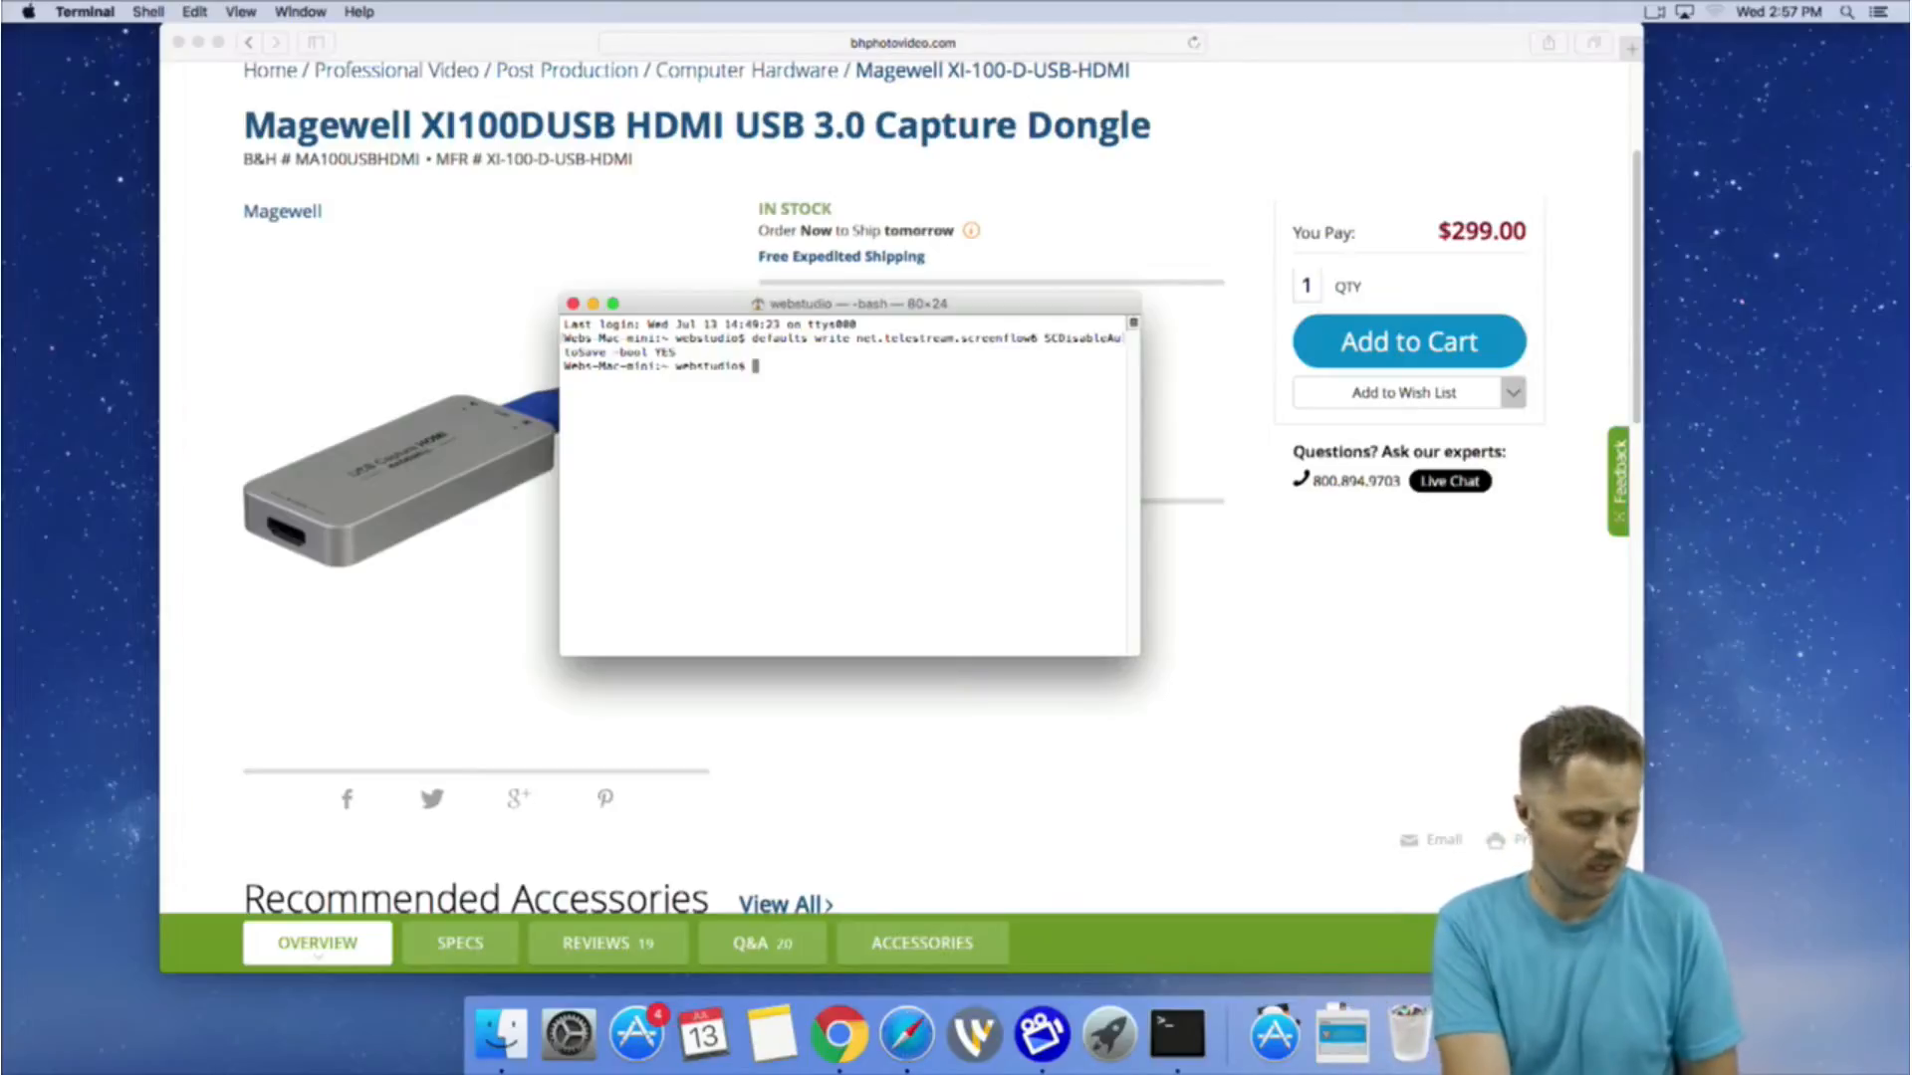
key(Up)
key(Return)
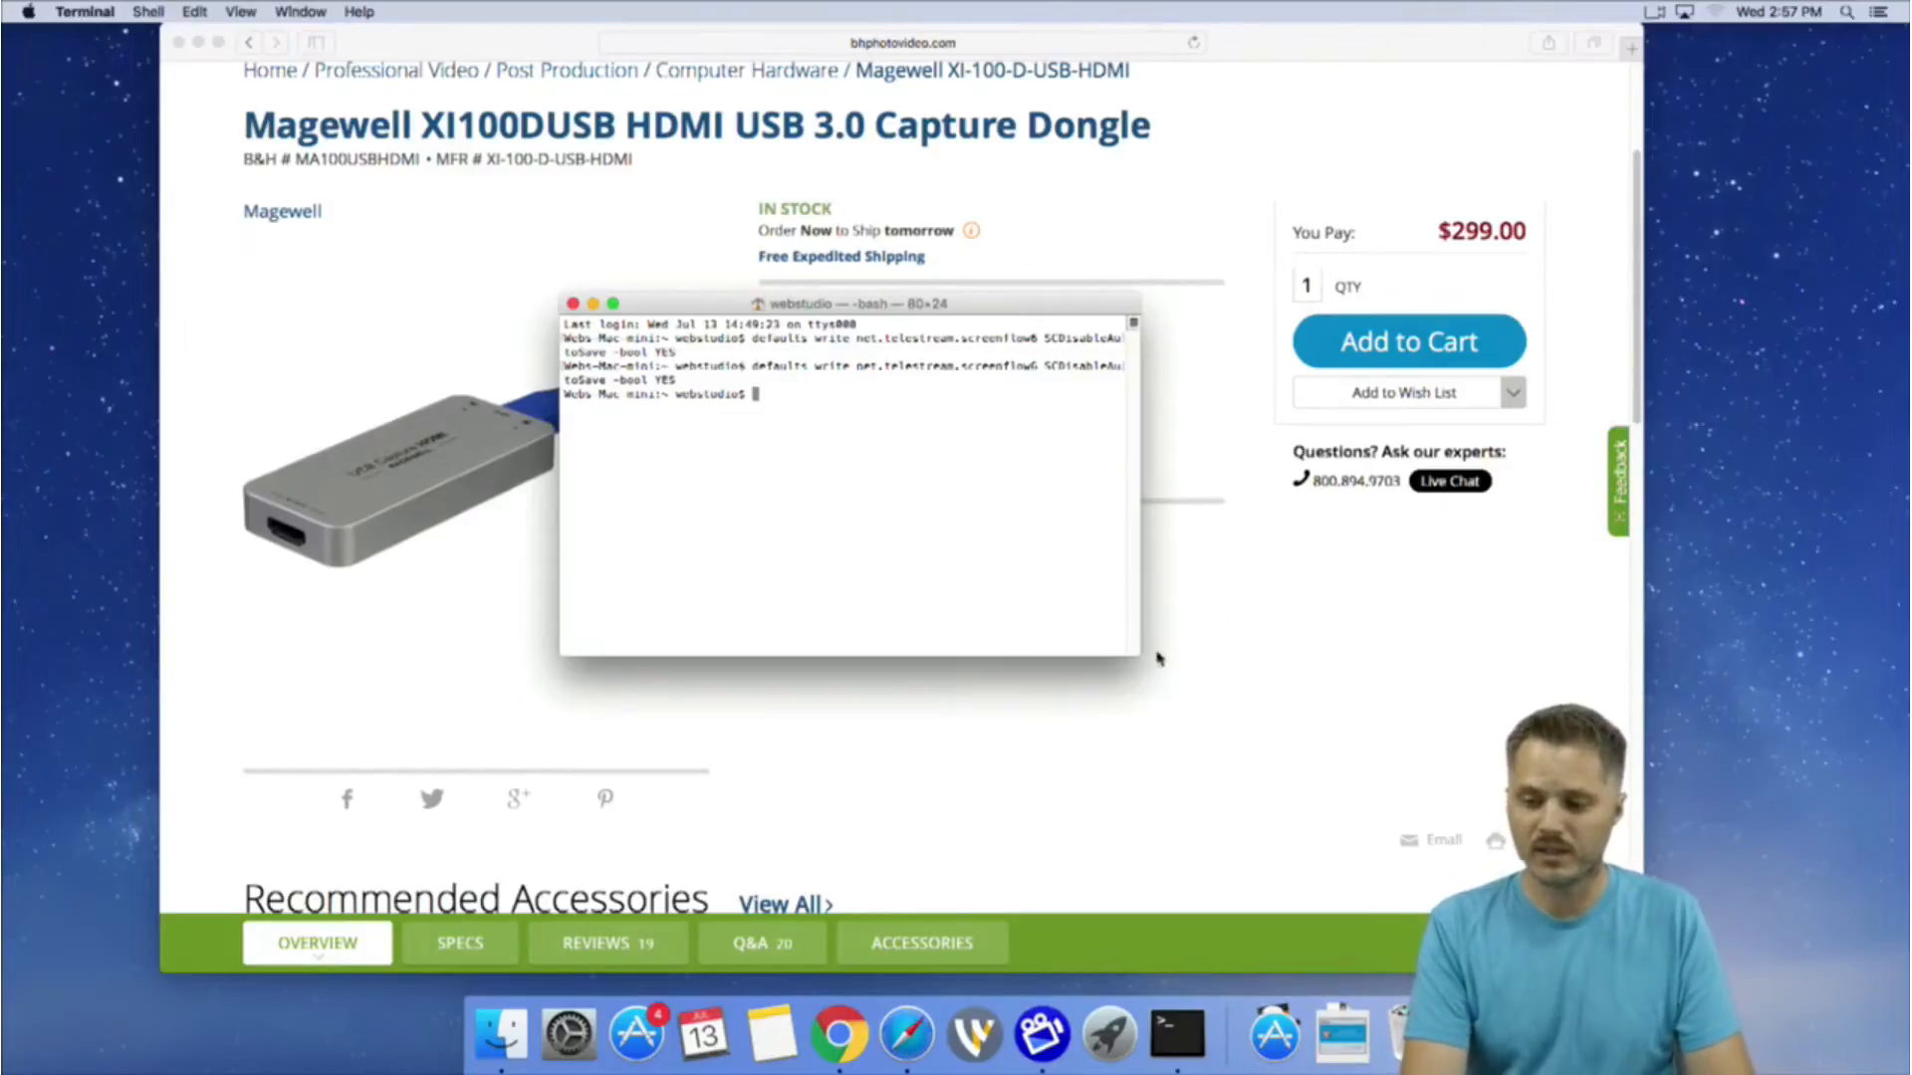
Widen and reposition the Terminal window so each command fits on one line, and quit Terminal and Safari.
drag(1140, 654, 1437, 641)
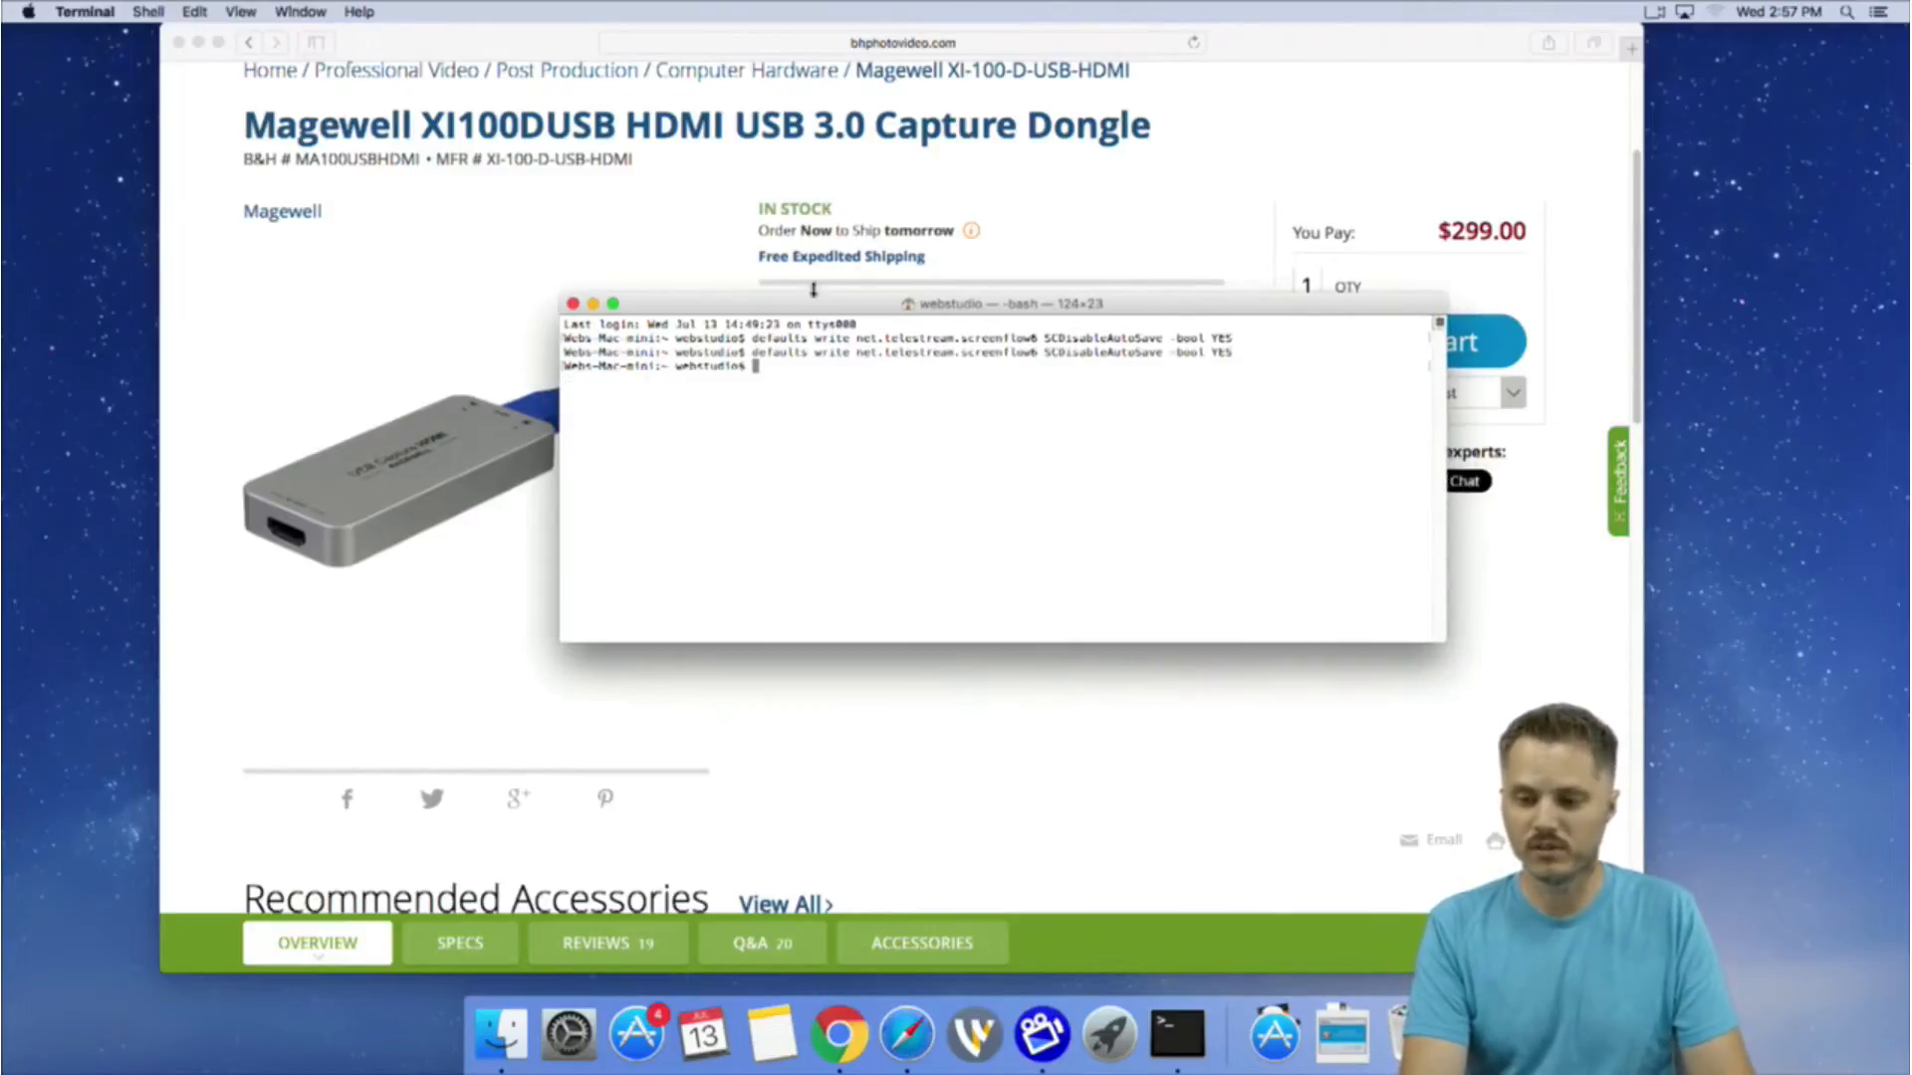
drag(818, 309, 787, 330)
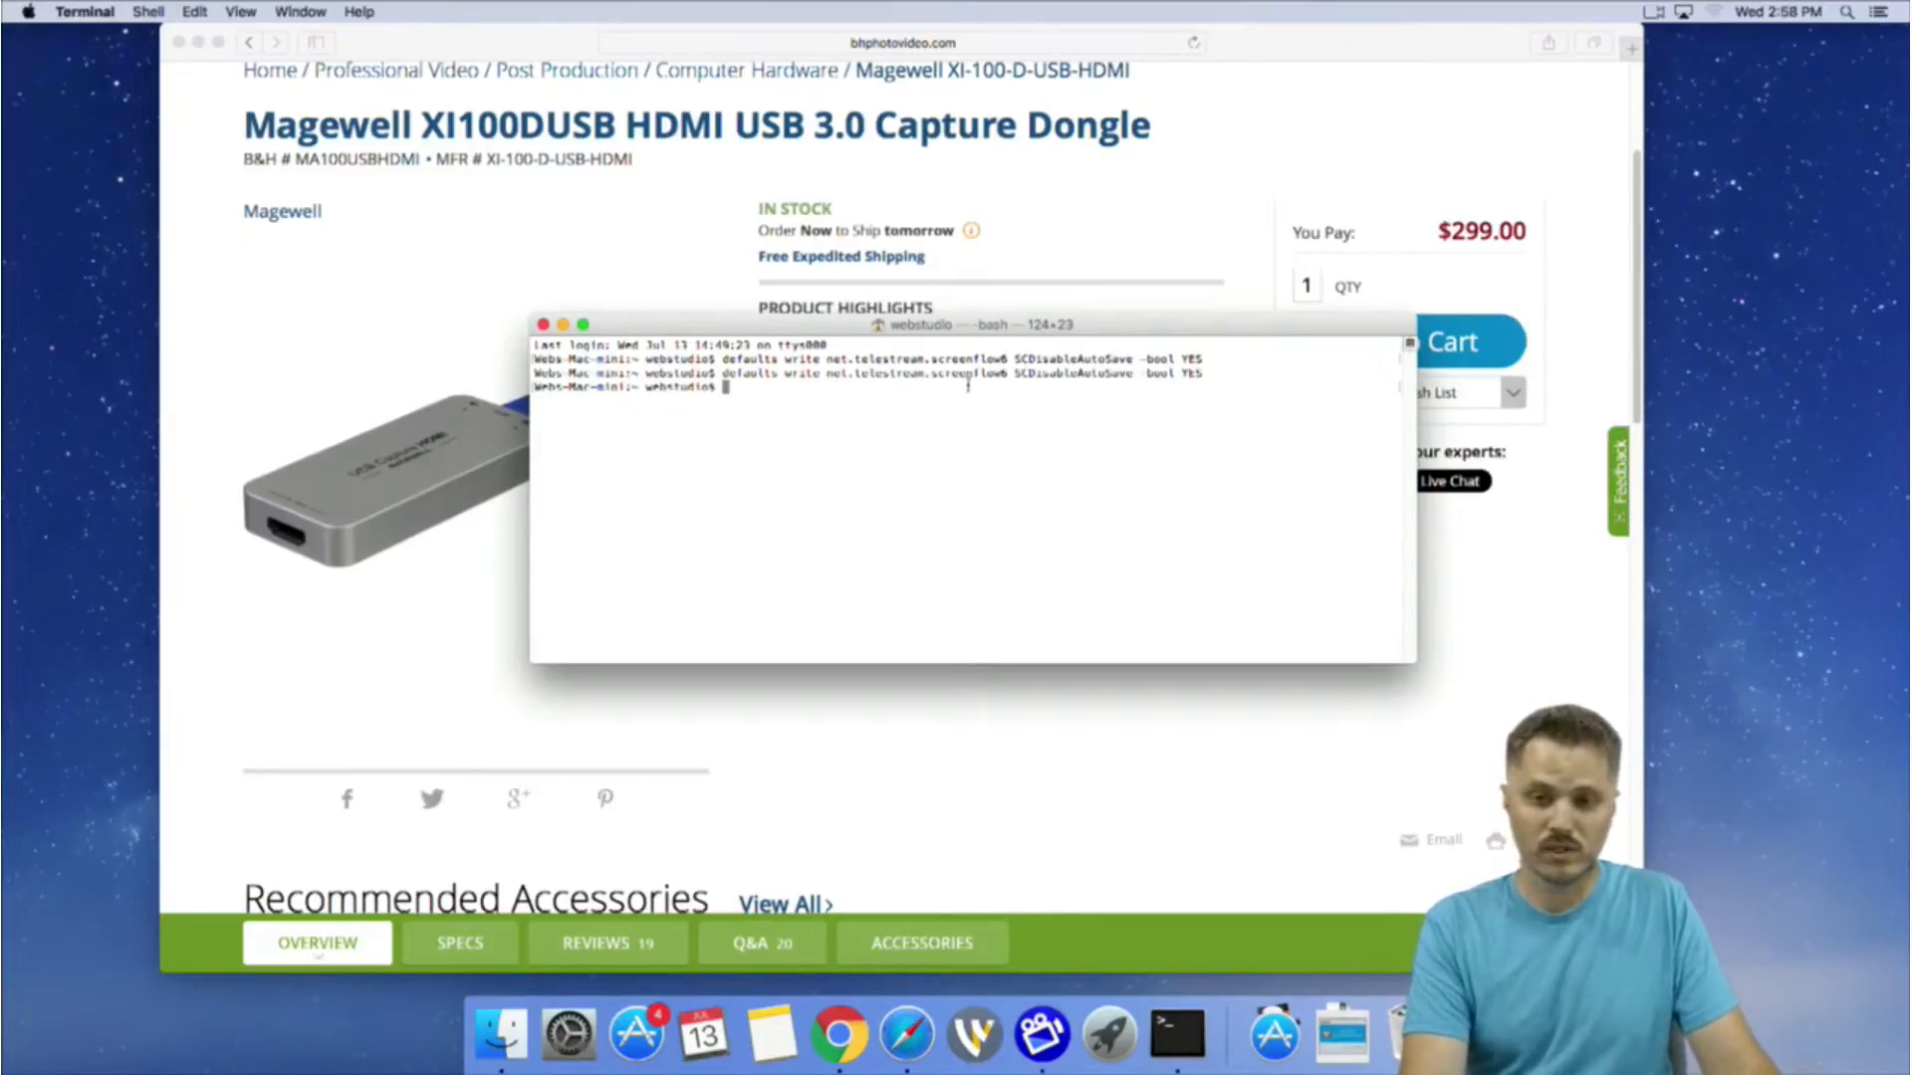
drag(742, 331, 566, 292)
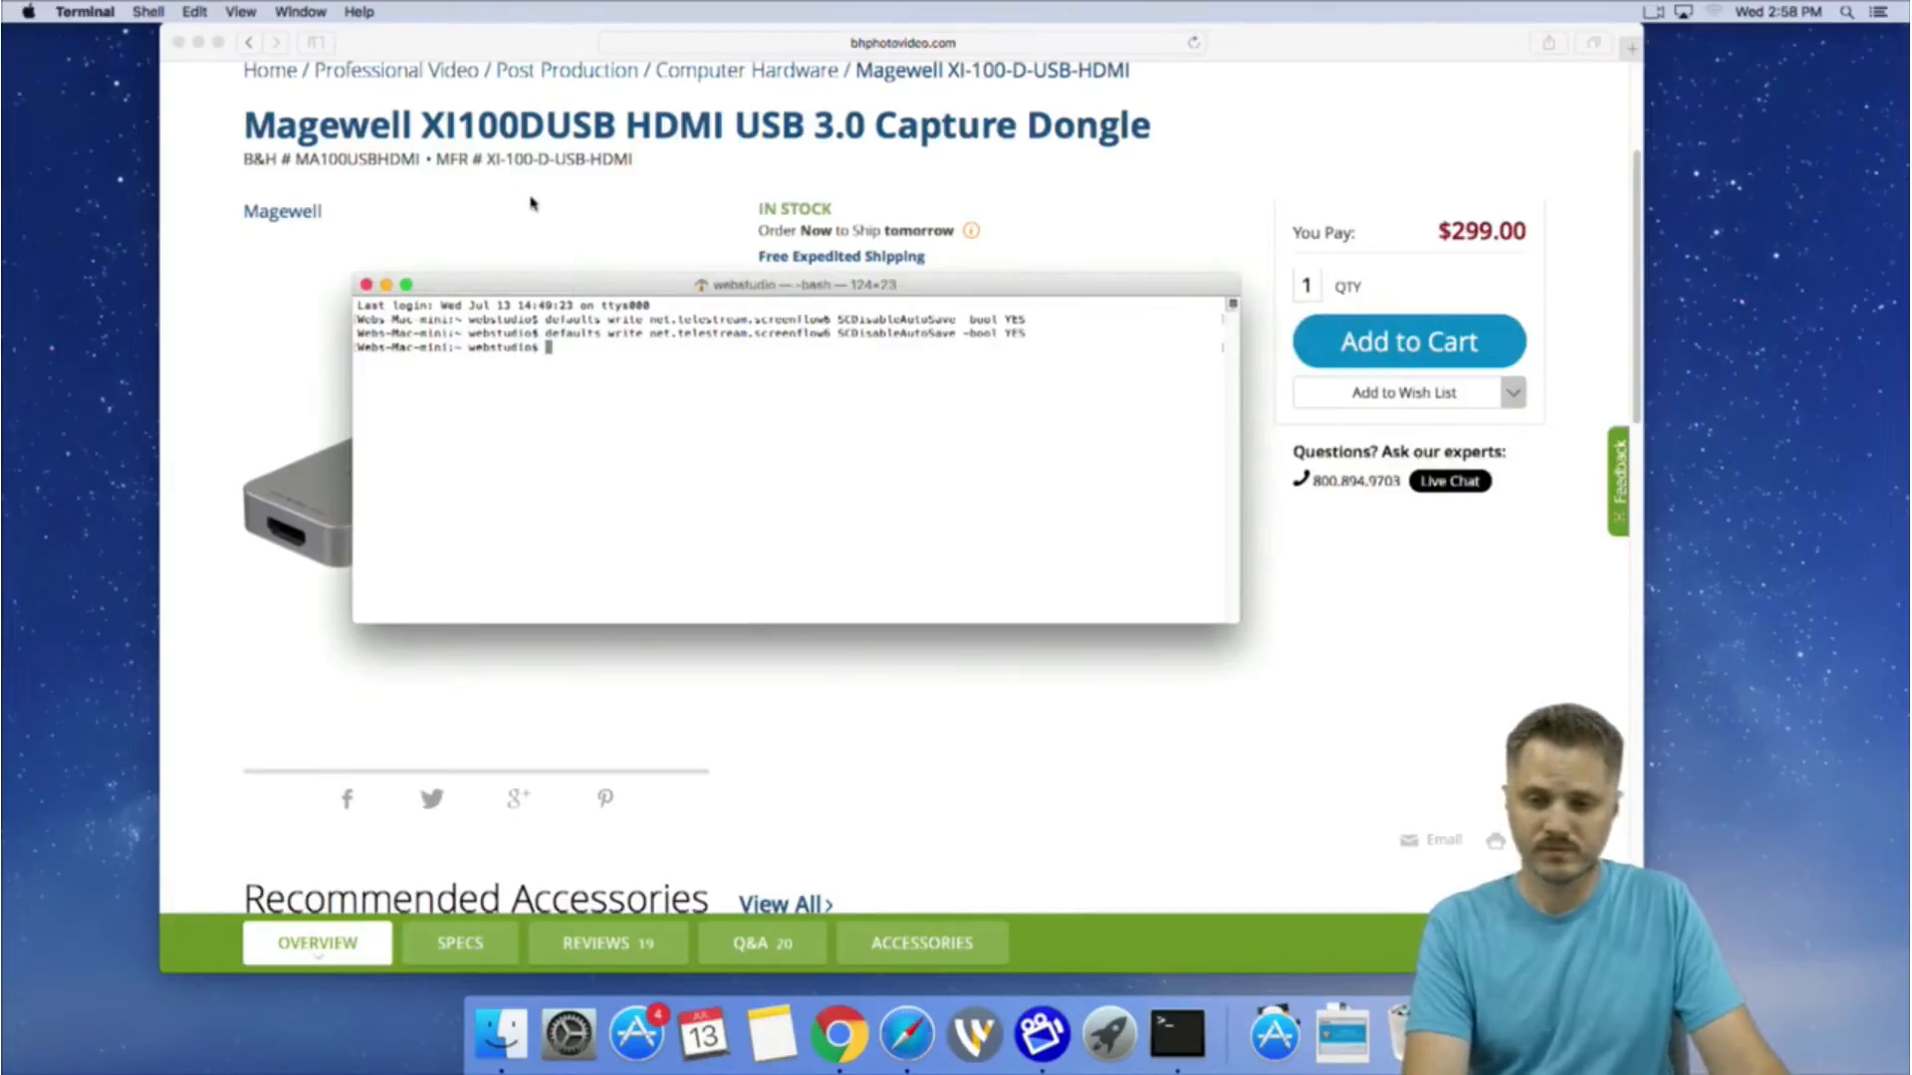
key(super+q)
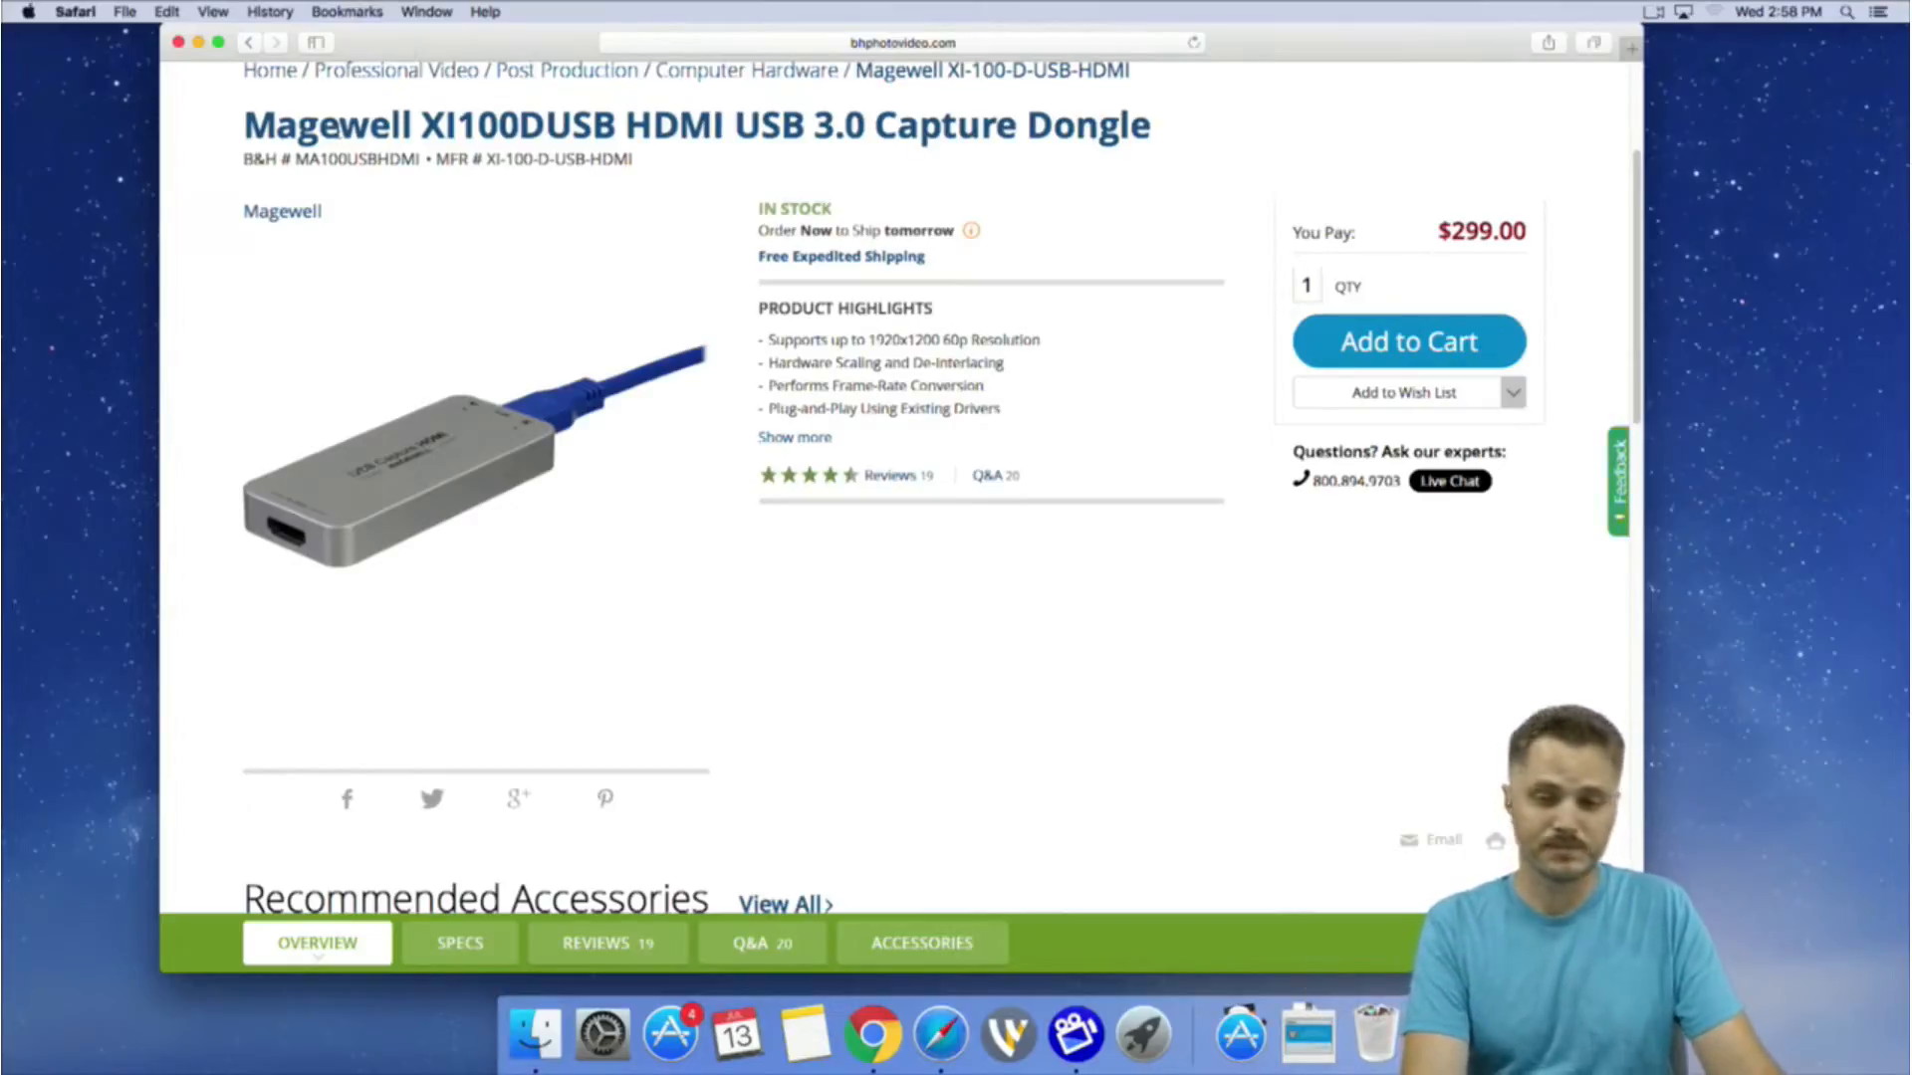
key(super+q)
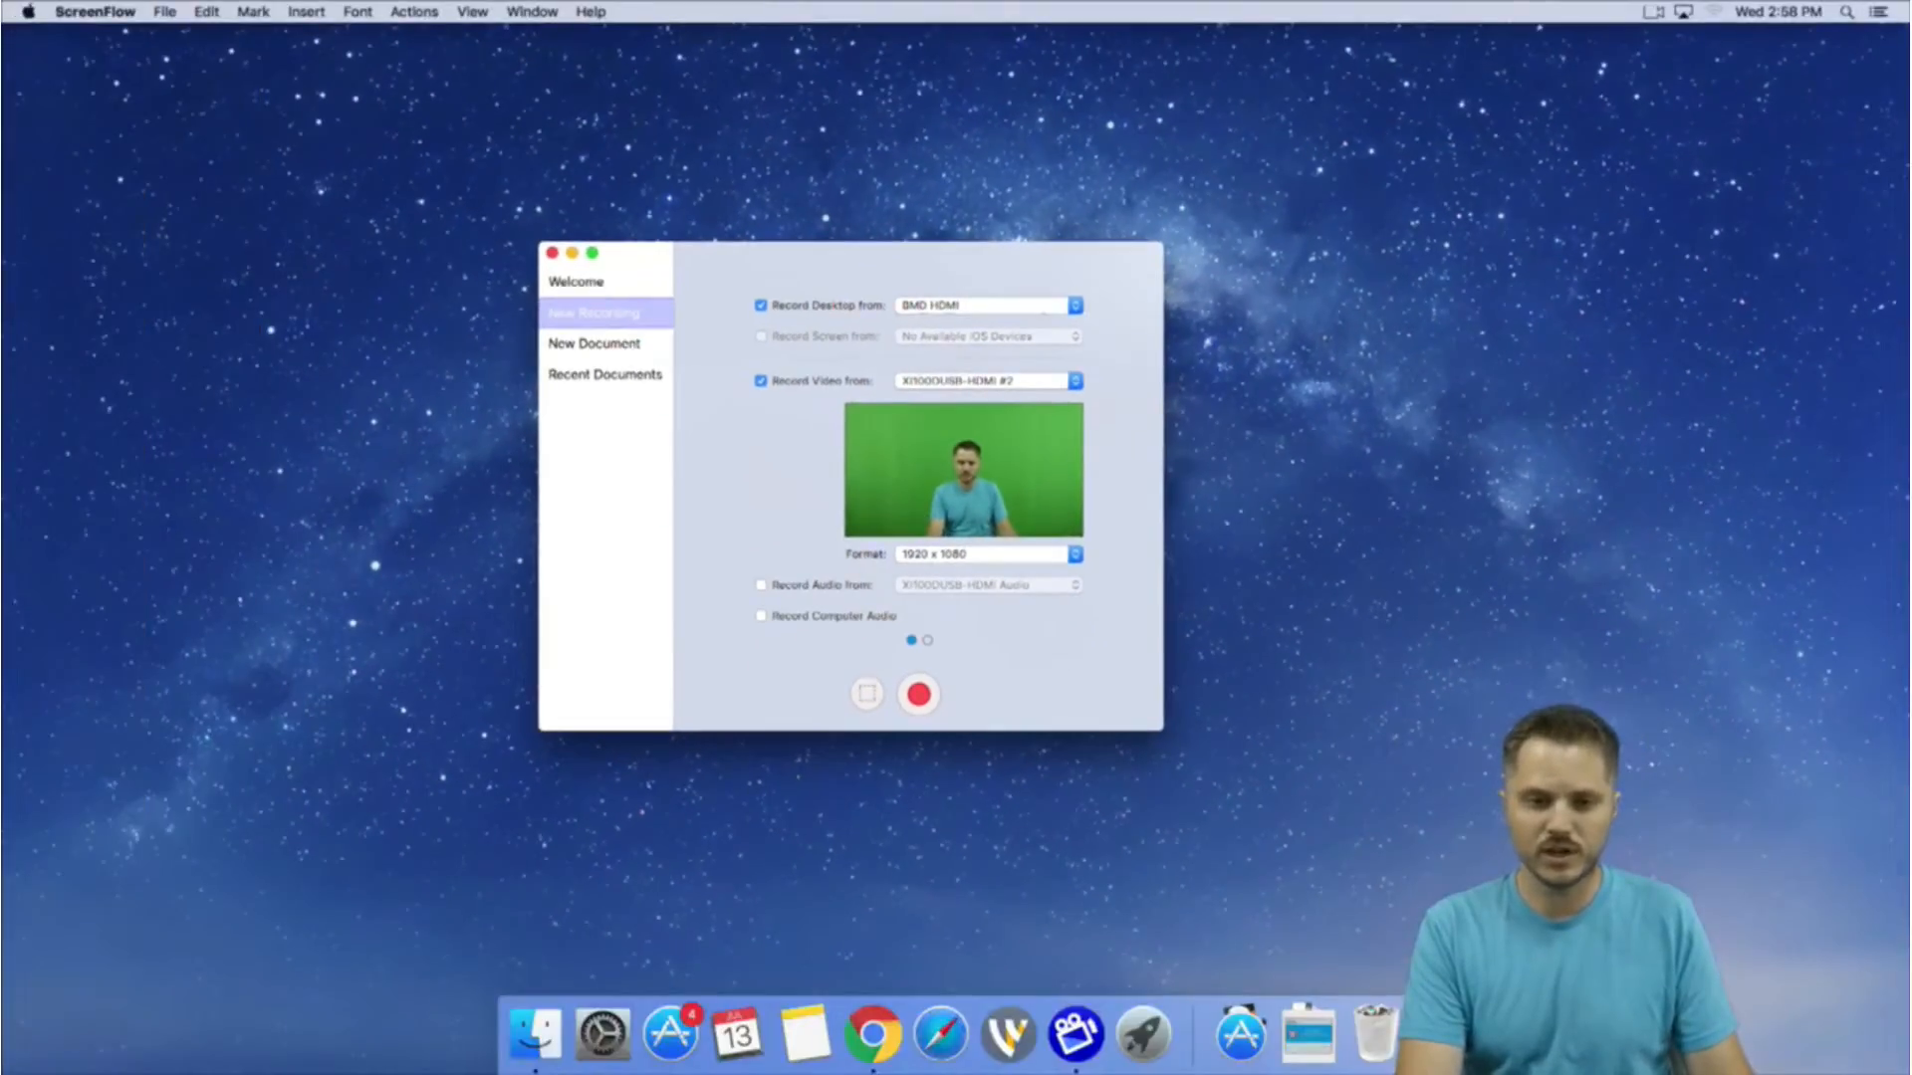
Open the general preferences of ScreenFlow and set the countdown before recording to 3 seconds.
click(101, 13)
click(108, 86)
drag(918, 165, 691, 166)
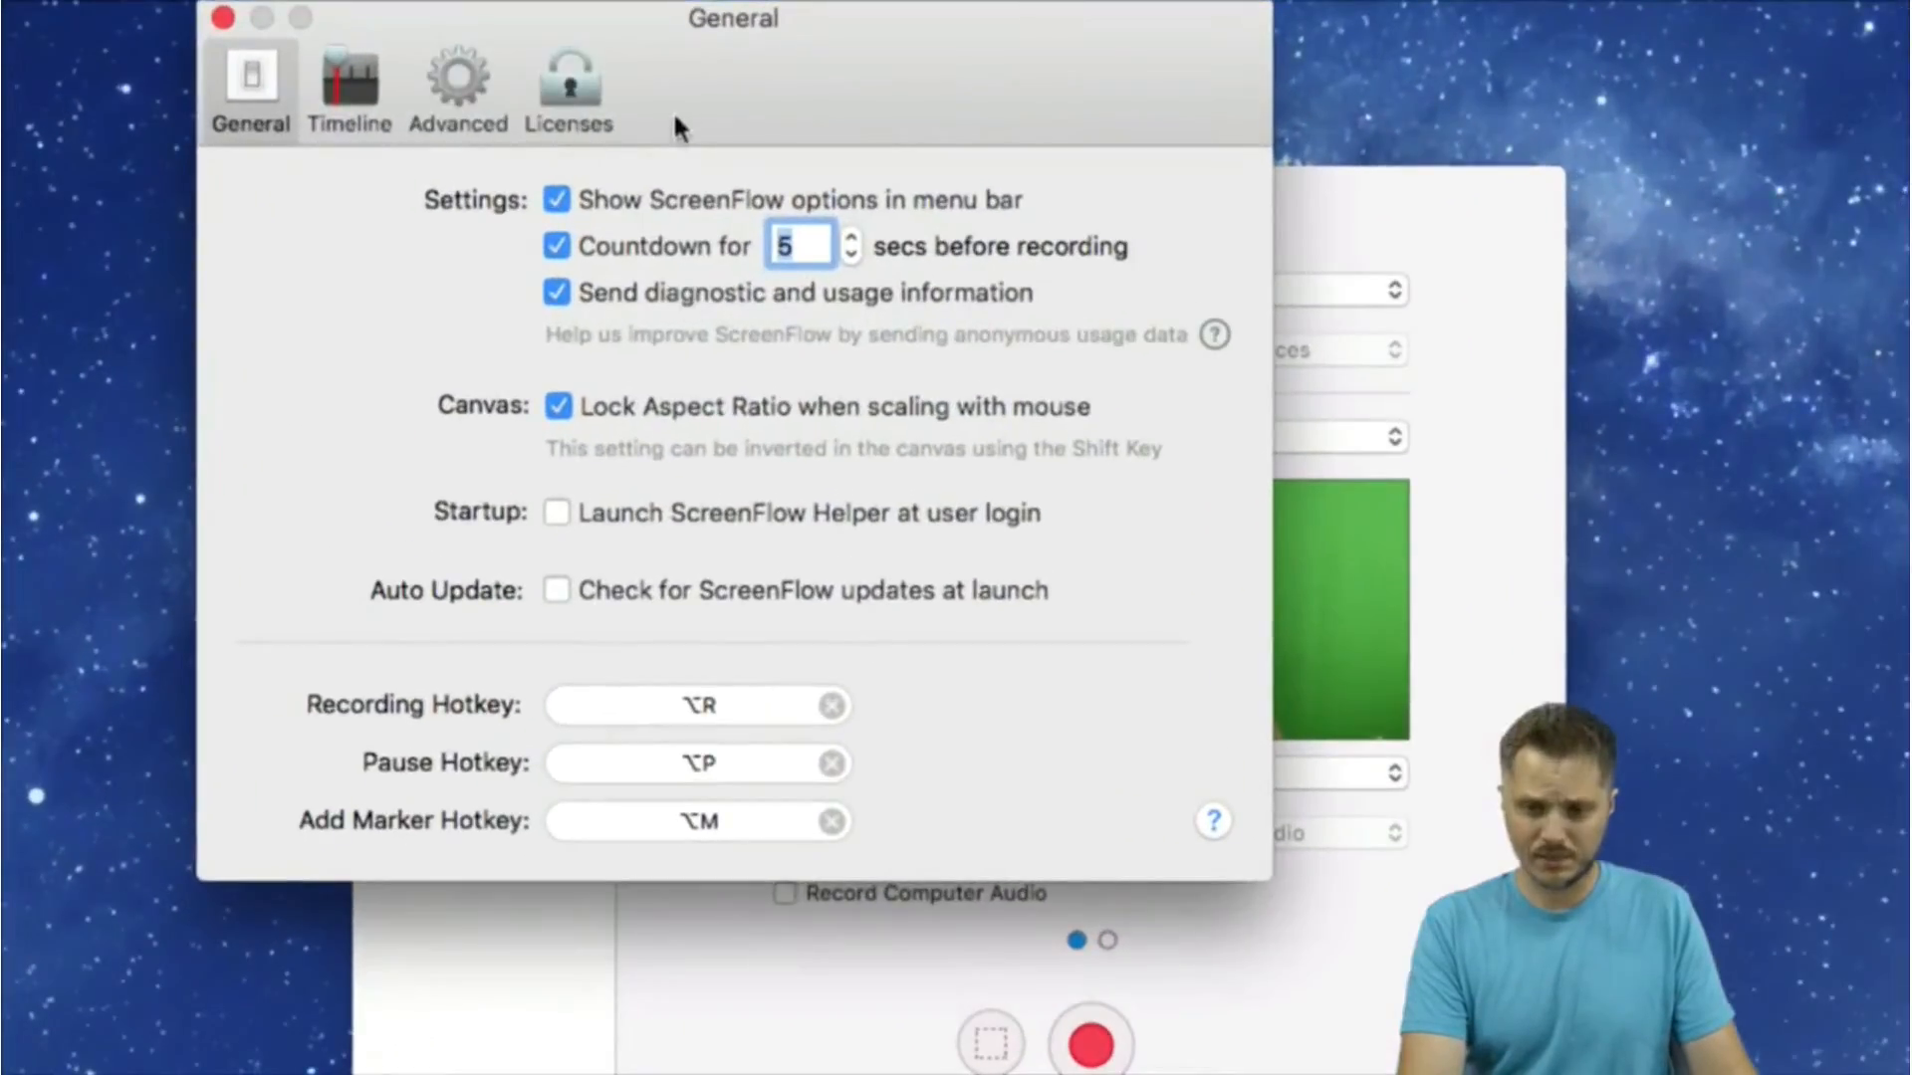
drag(674, 125, 804, 249)
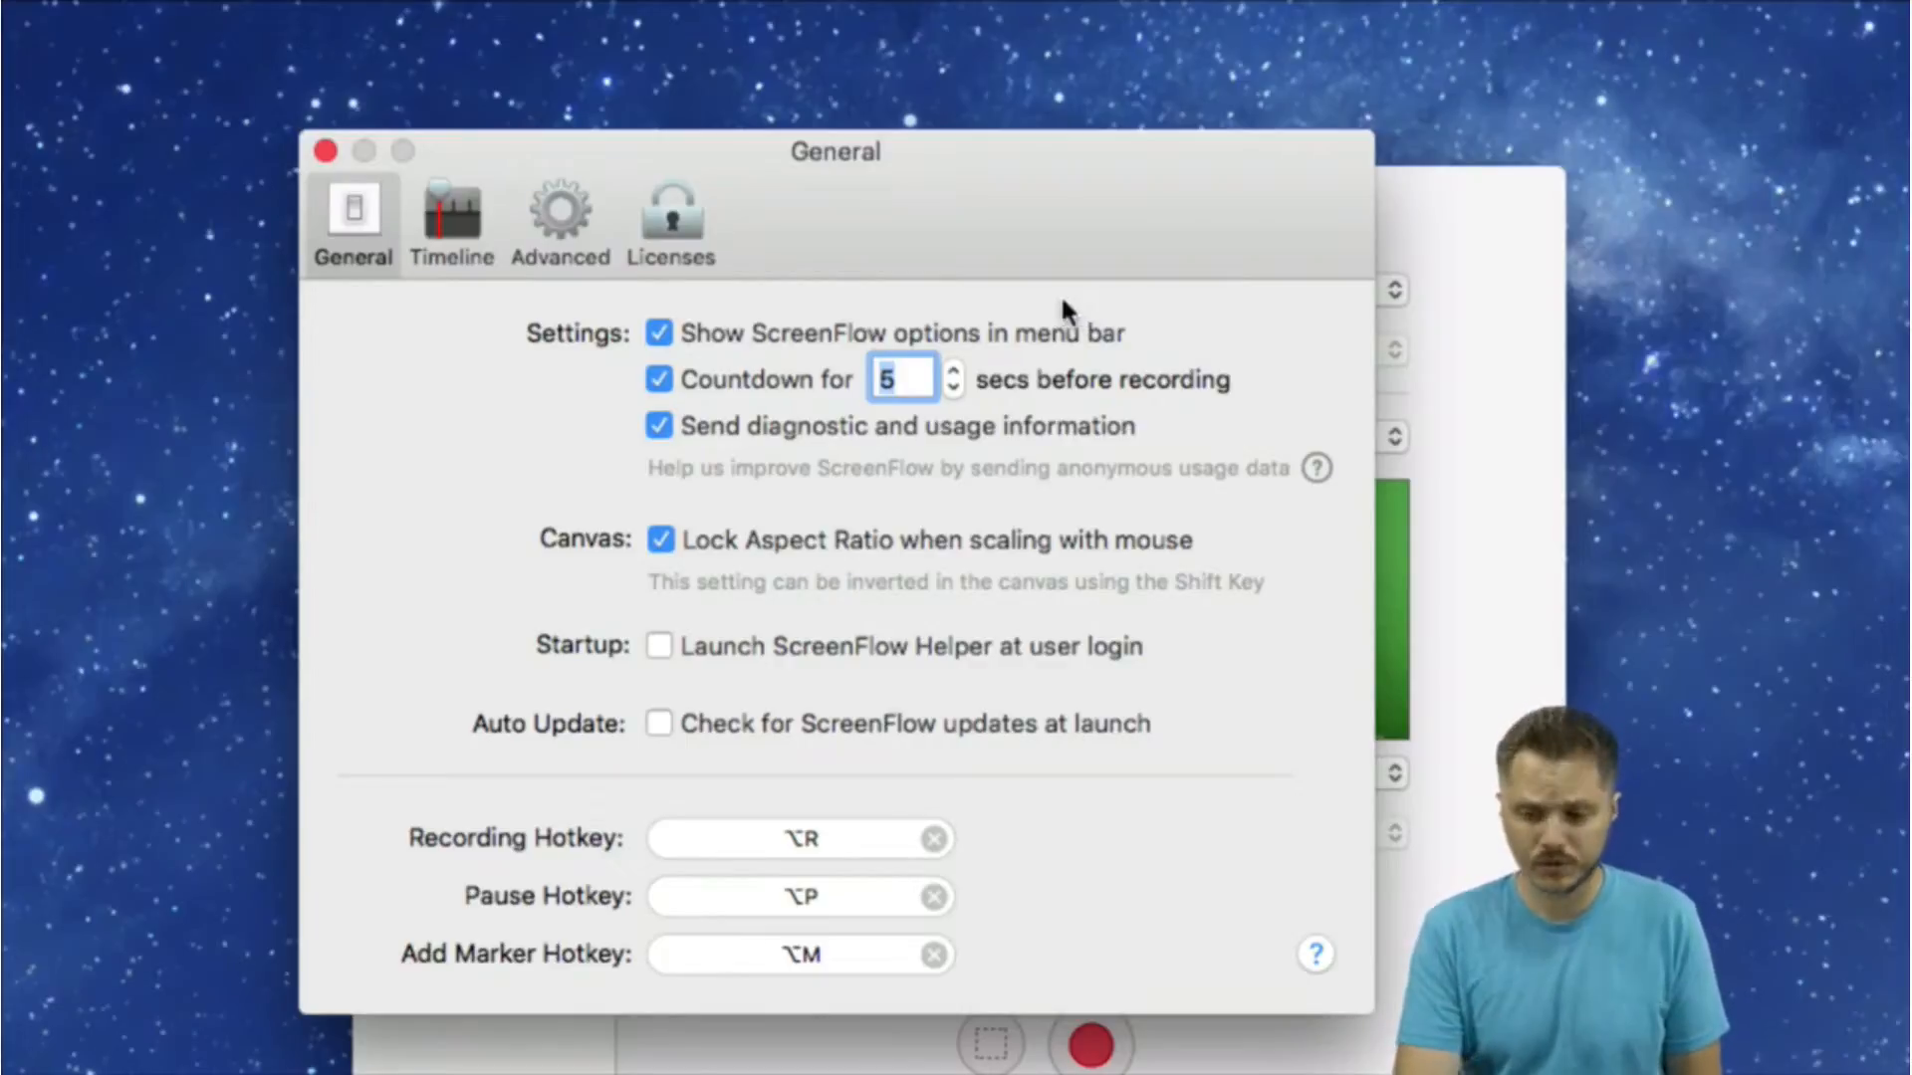
click(954, 386)
click(954, 386)
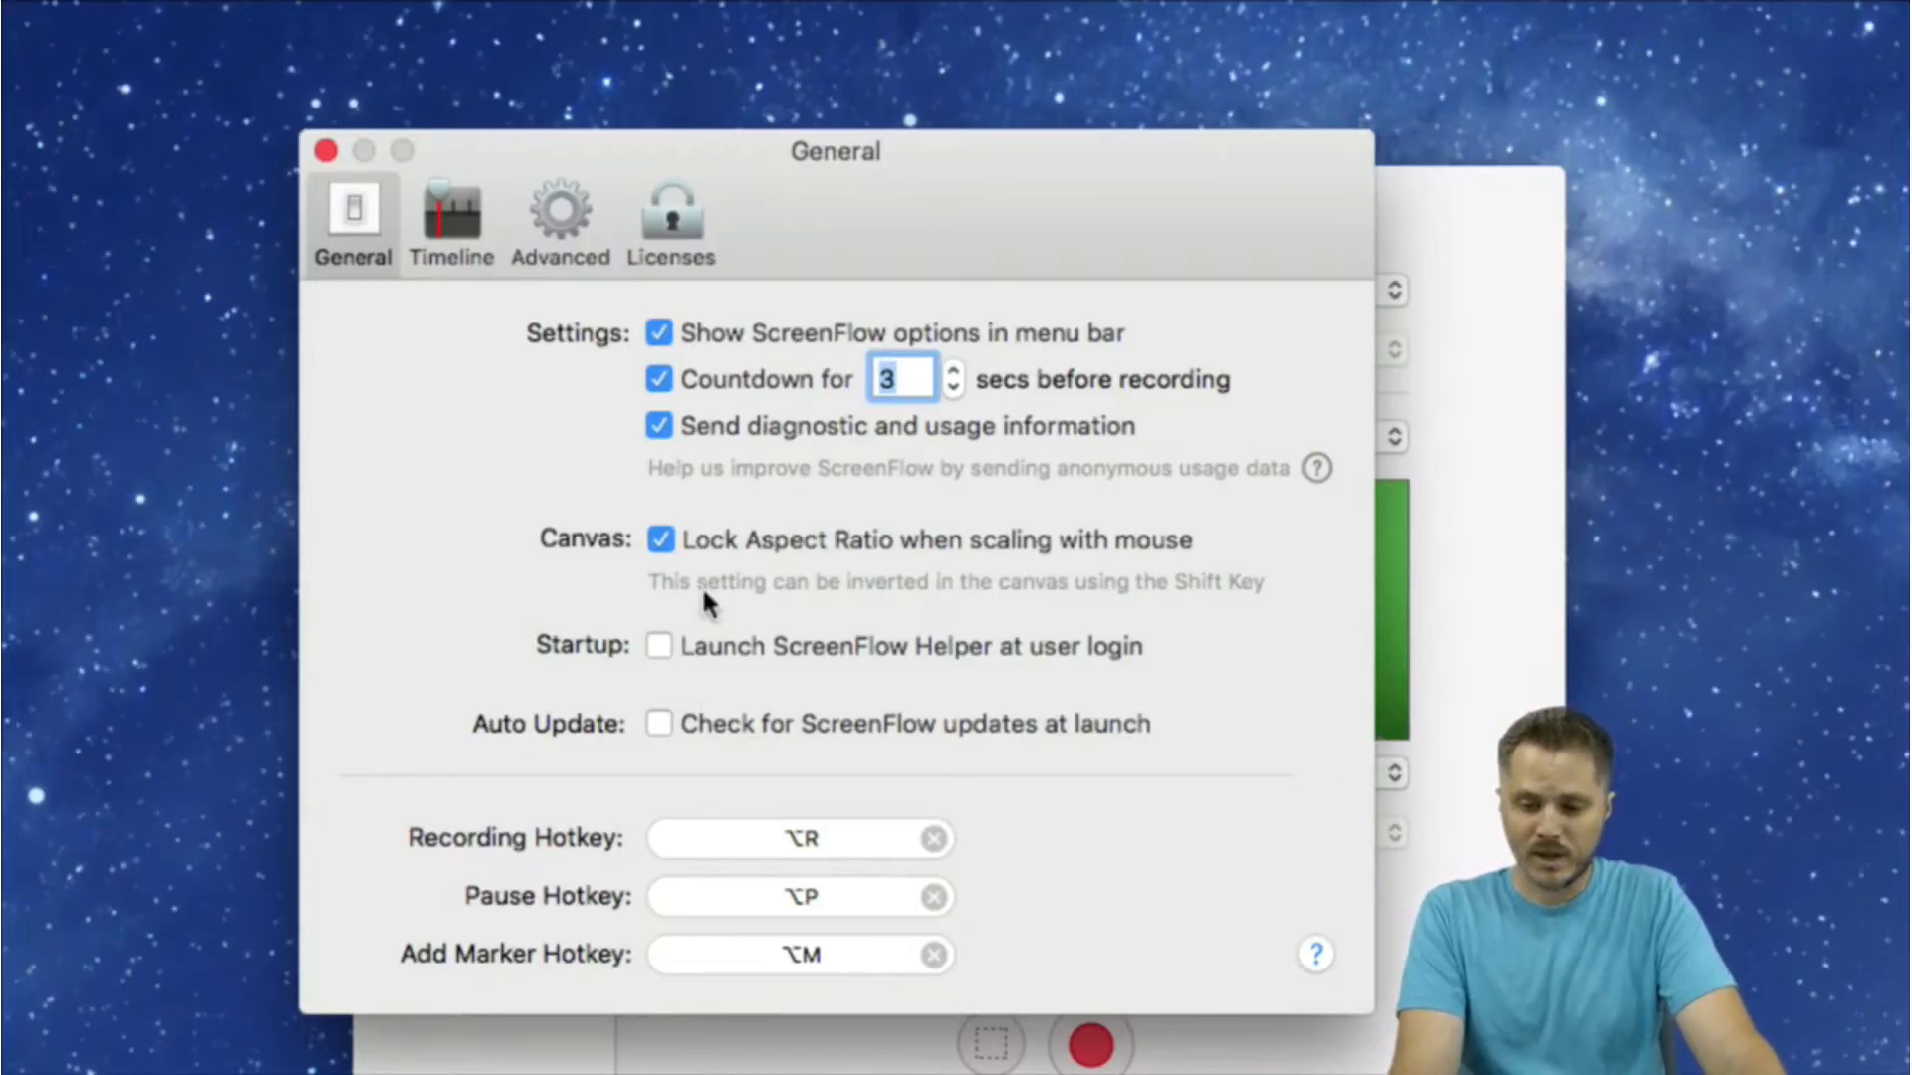
Try Shift+Command+2 as the recording hotkey and restore it to Option+R.
click(866, 840)
key(shift+super)
key(shift+super+2)
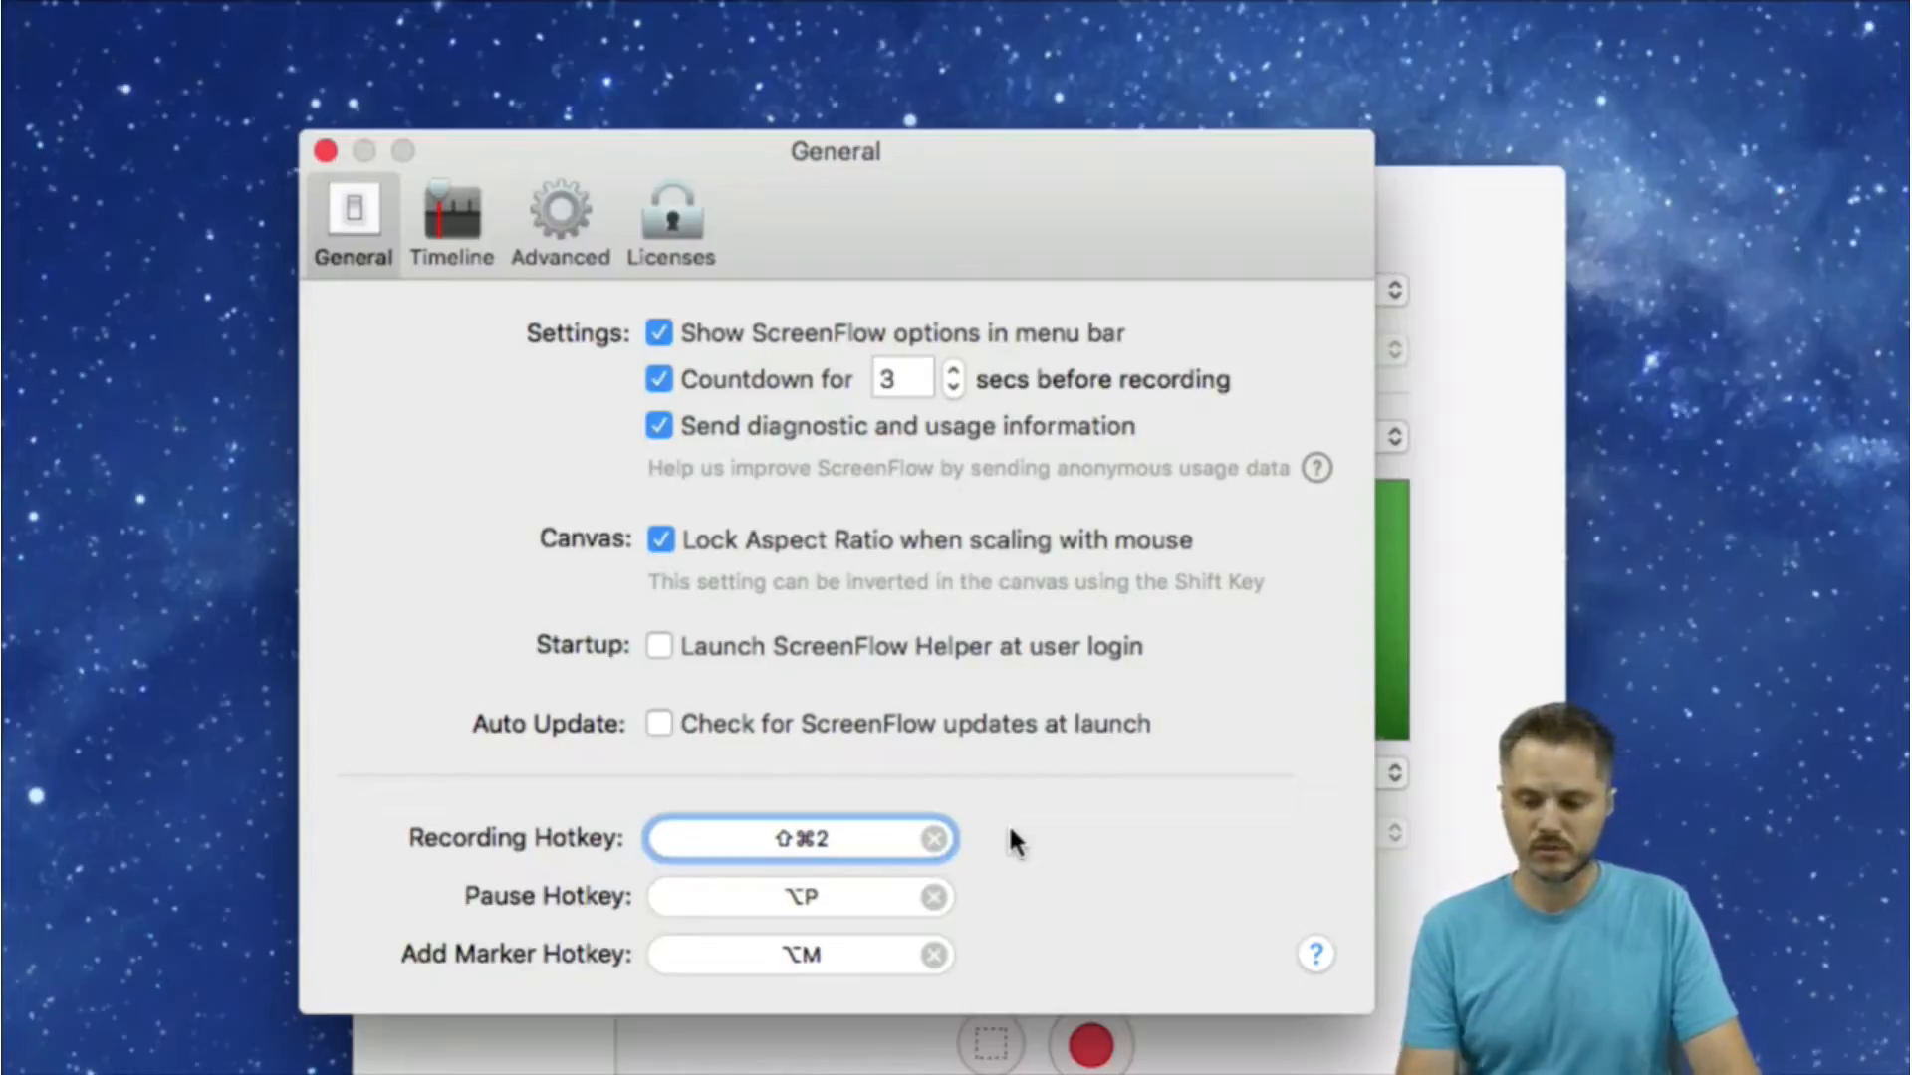
click(836, 842)
key(alt+r)
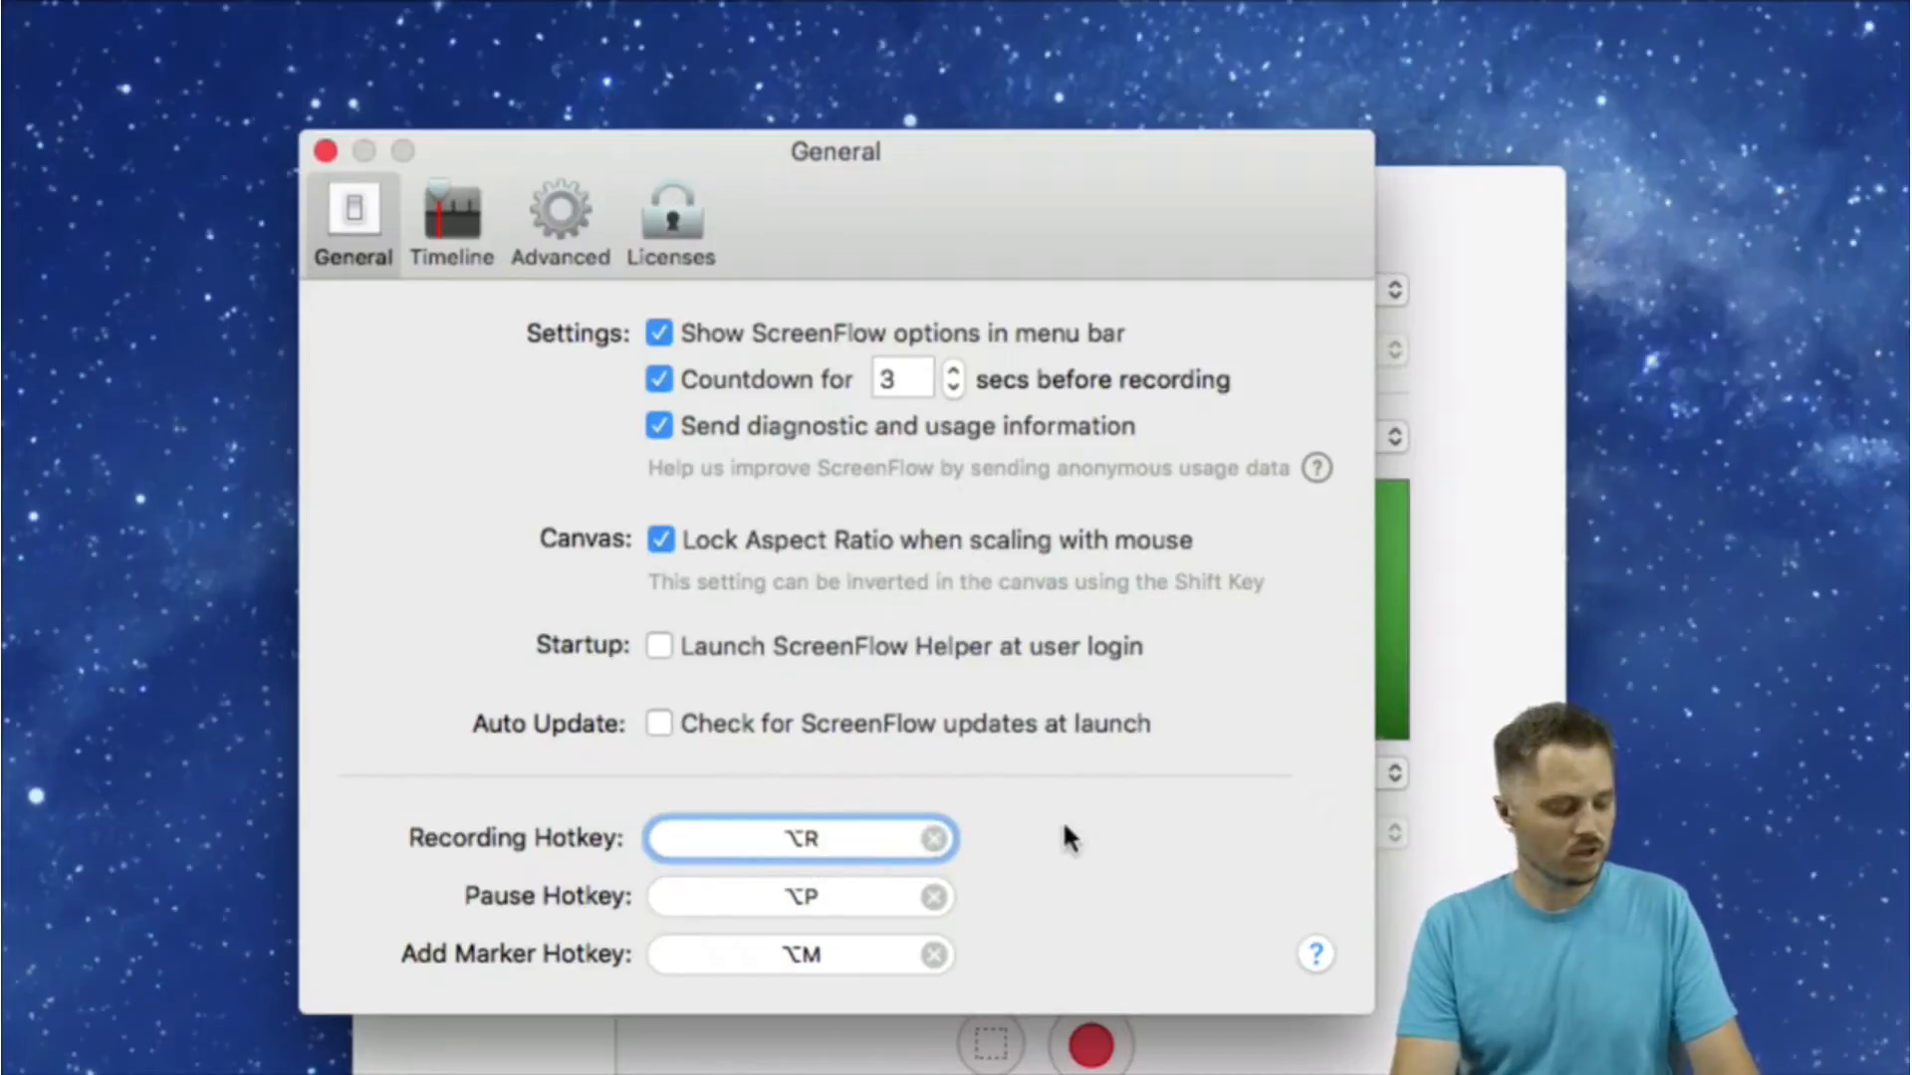
Test the recording hotkey by cancelling a countdown and making a short recording, and discard the resulting document.
key(alt+r)
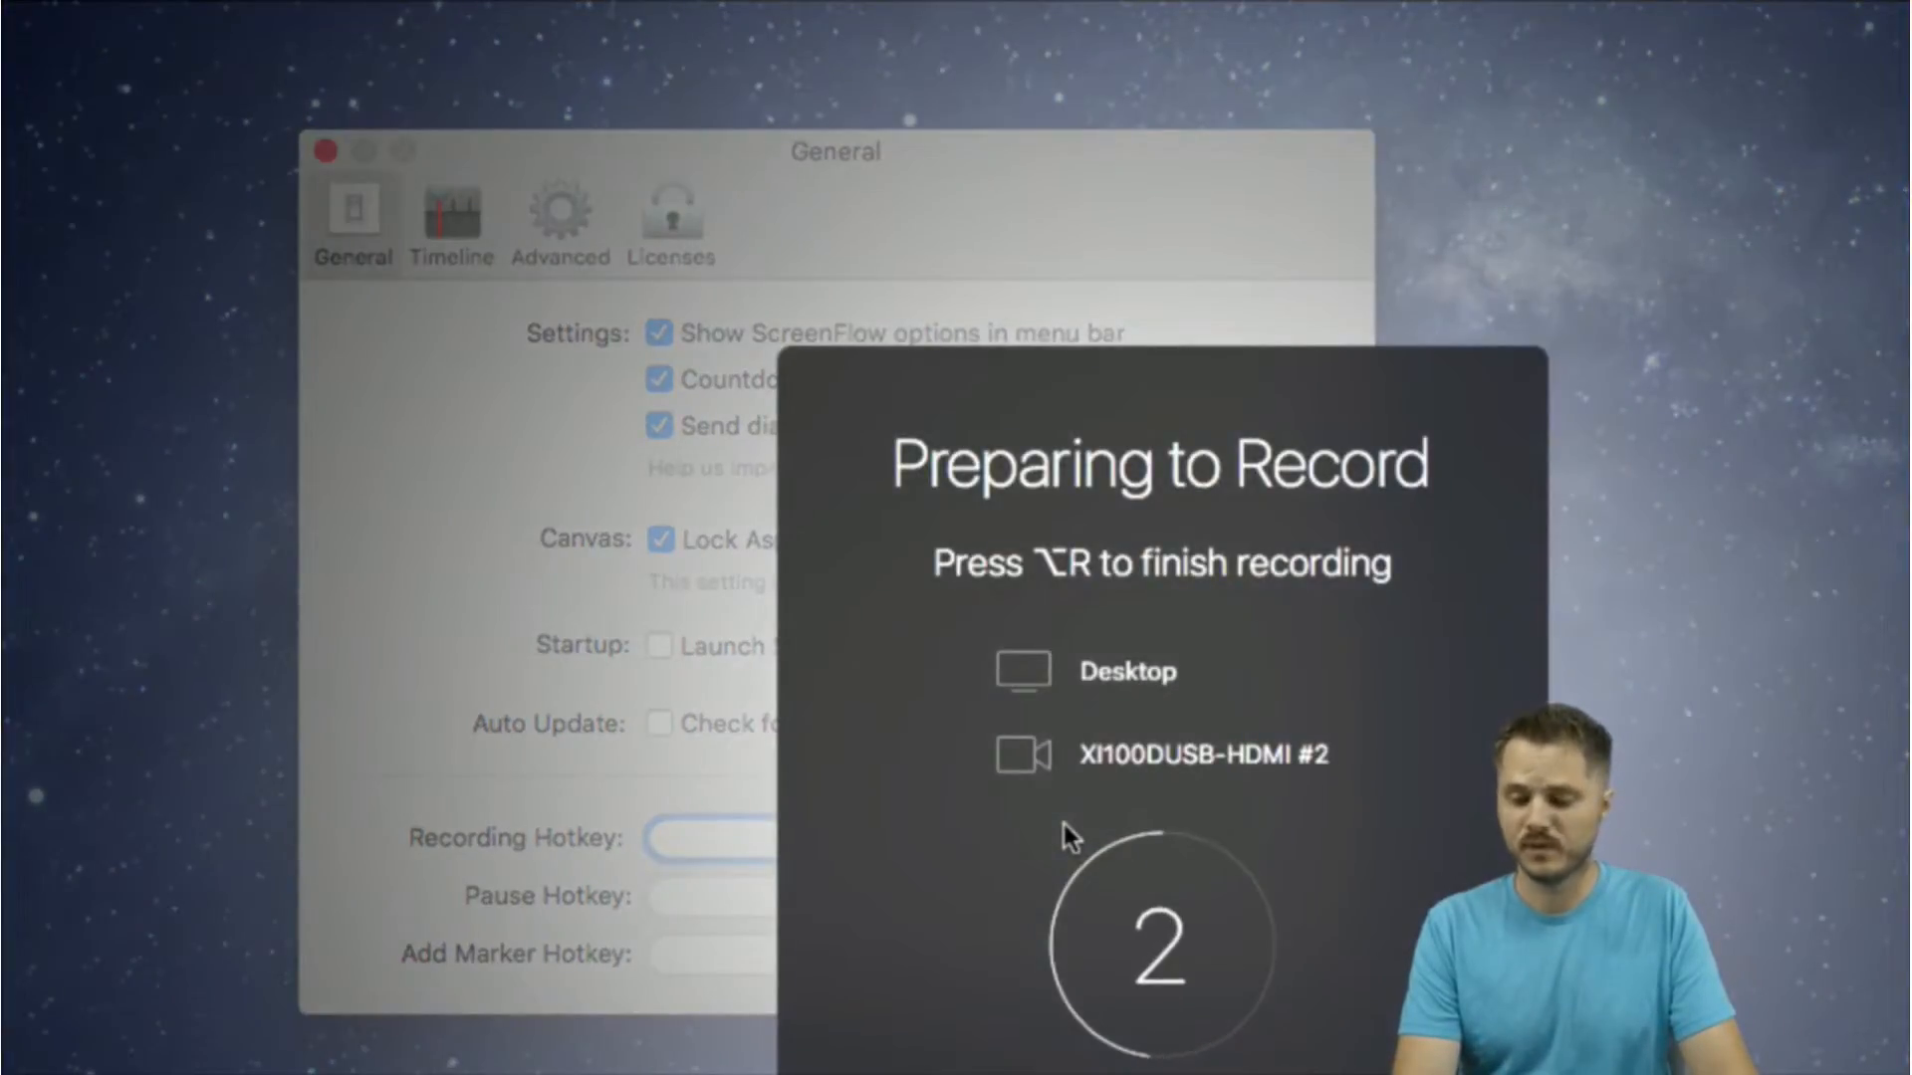
key(alt+r)
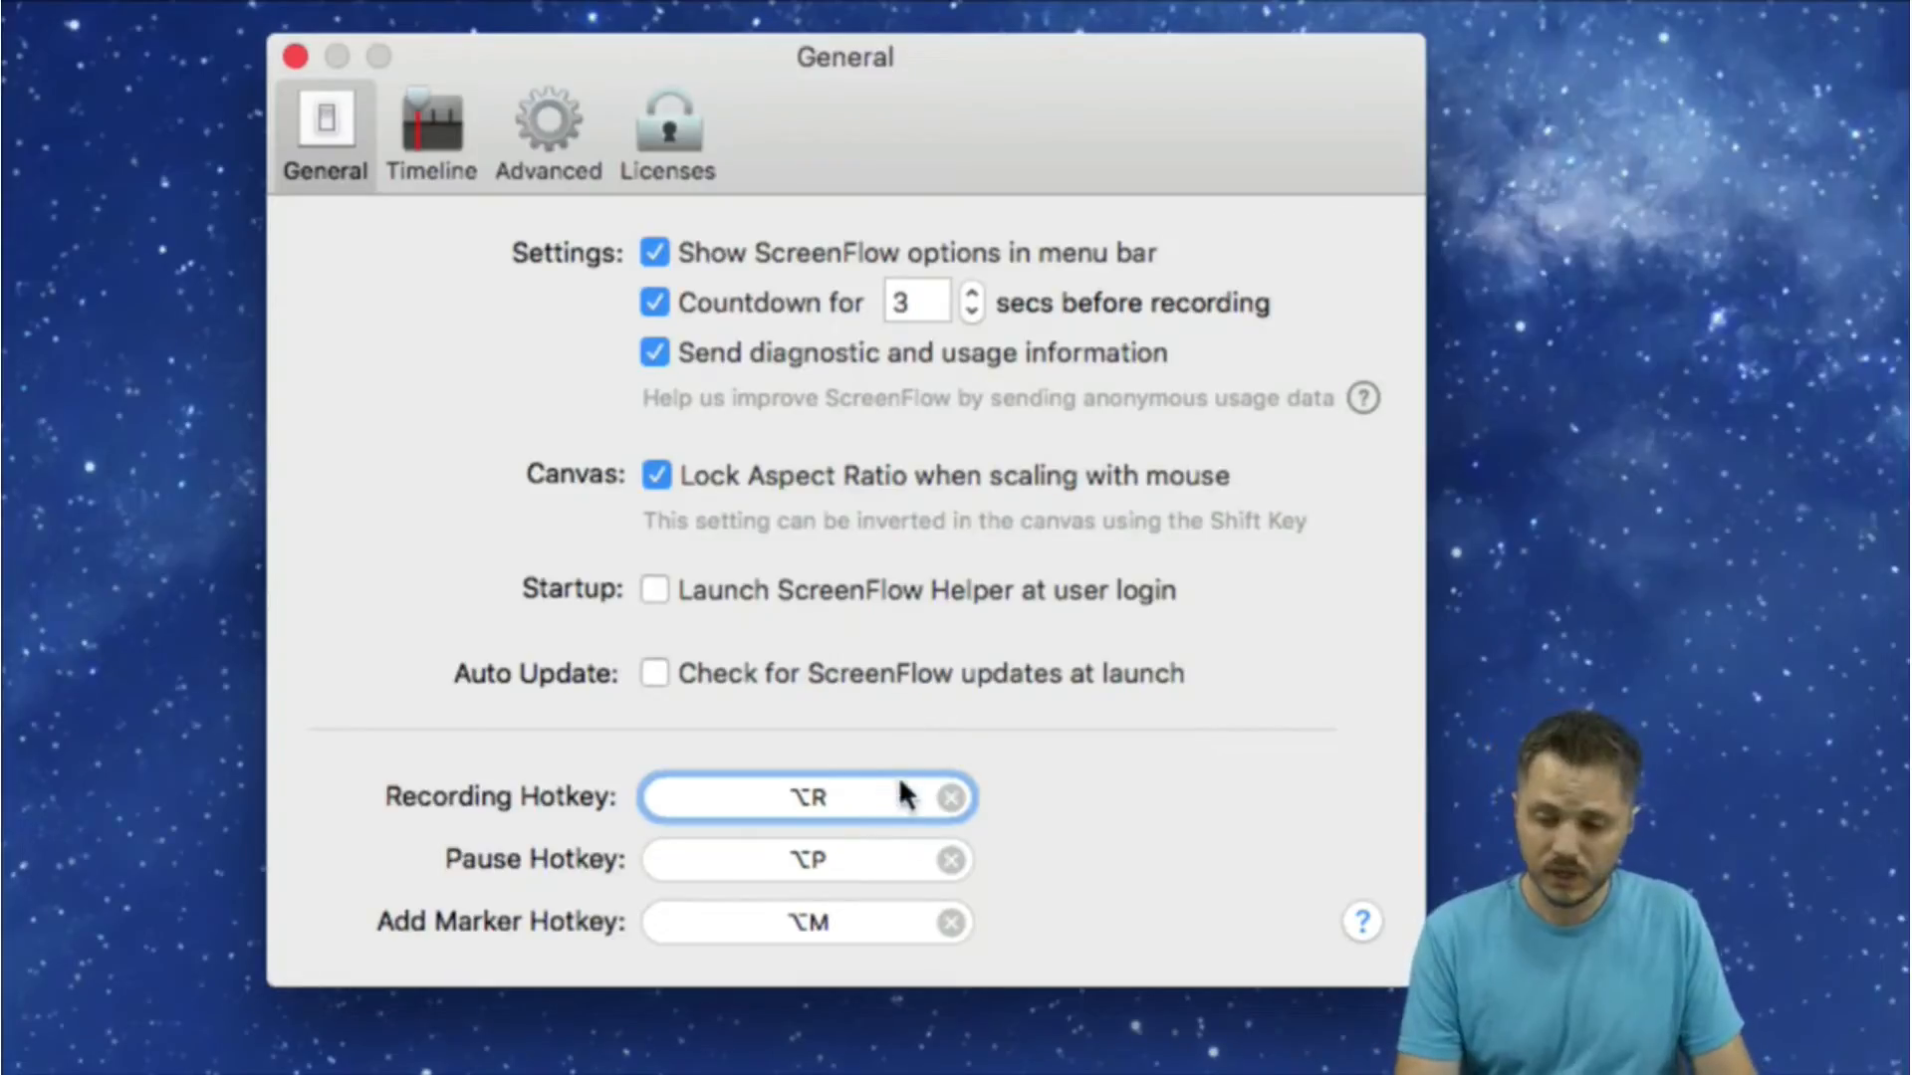
key(alt+r)
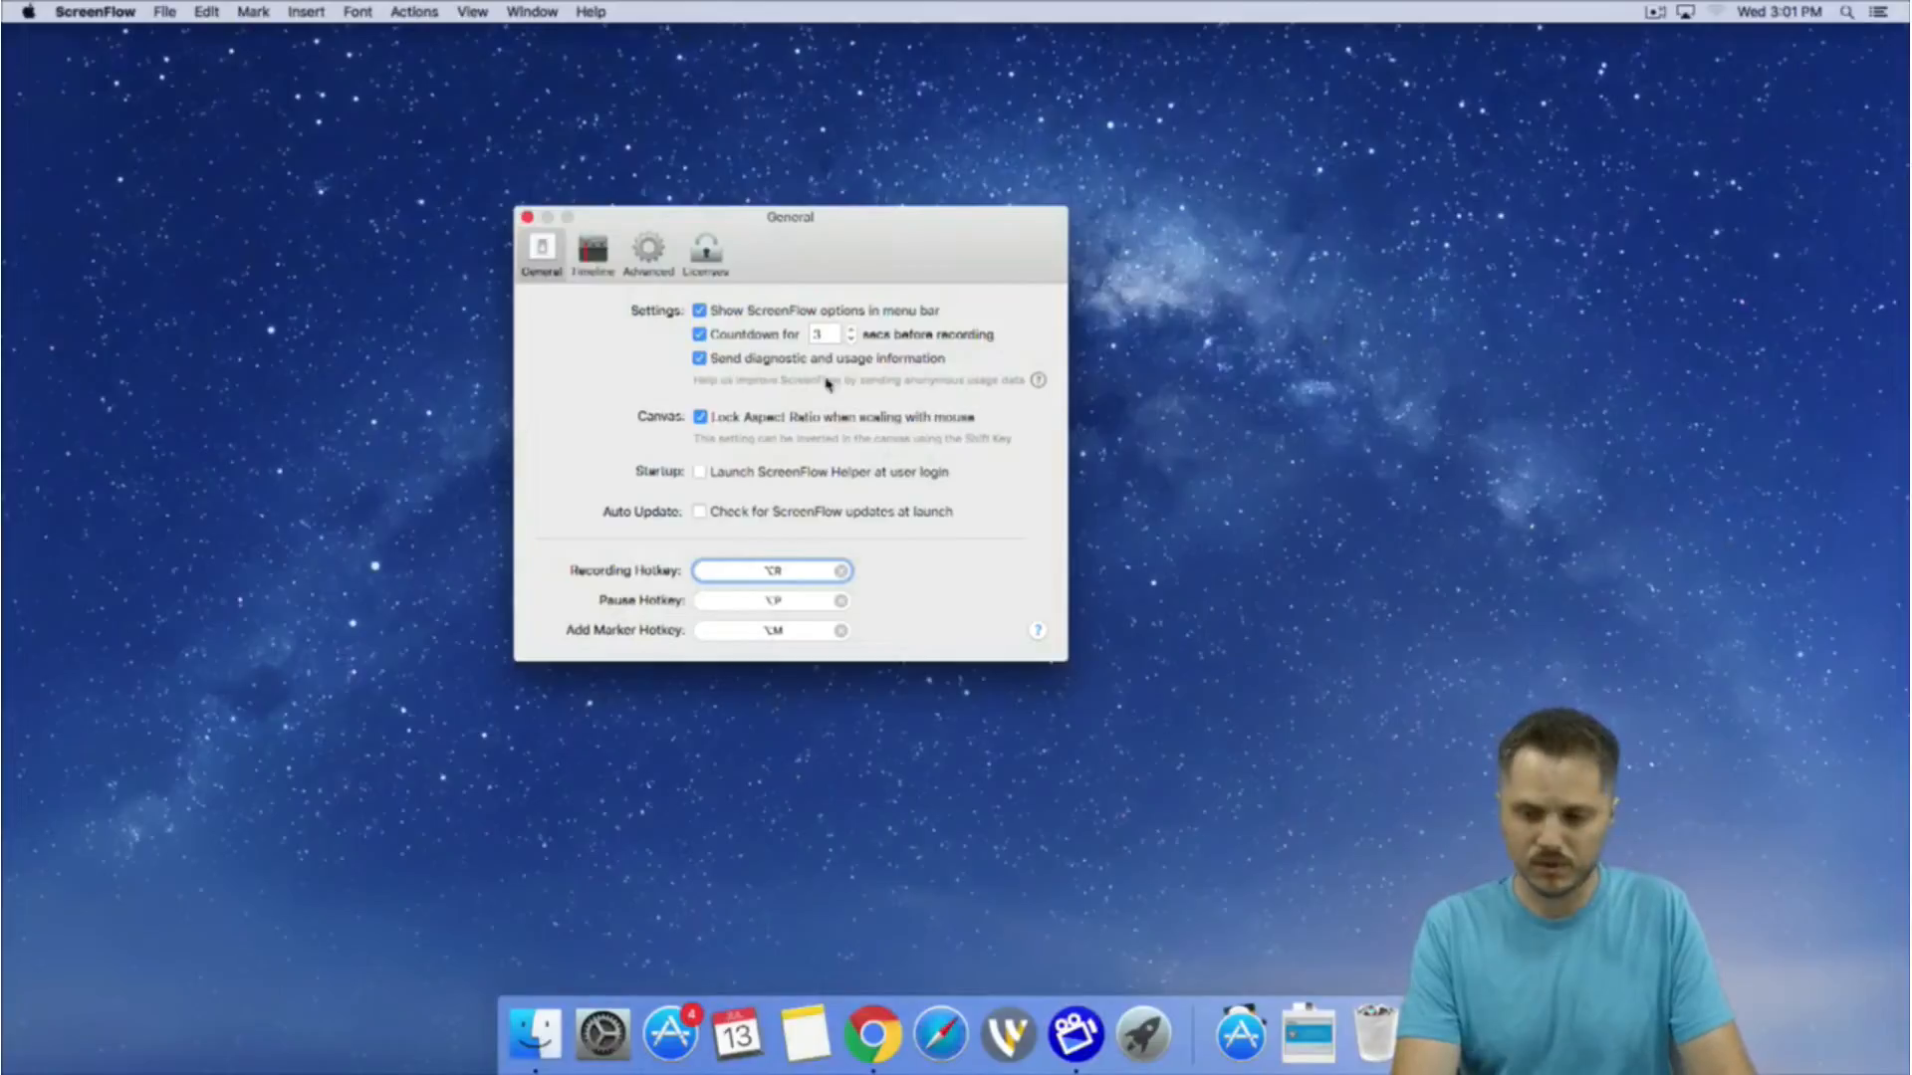
key(alt+r)
click(15, 35)
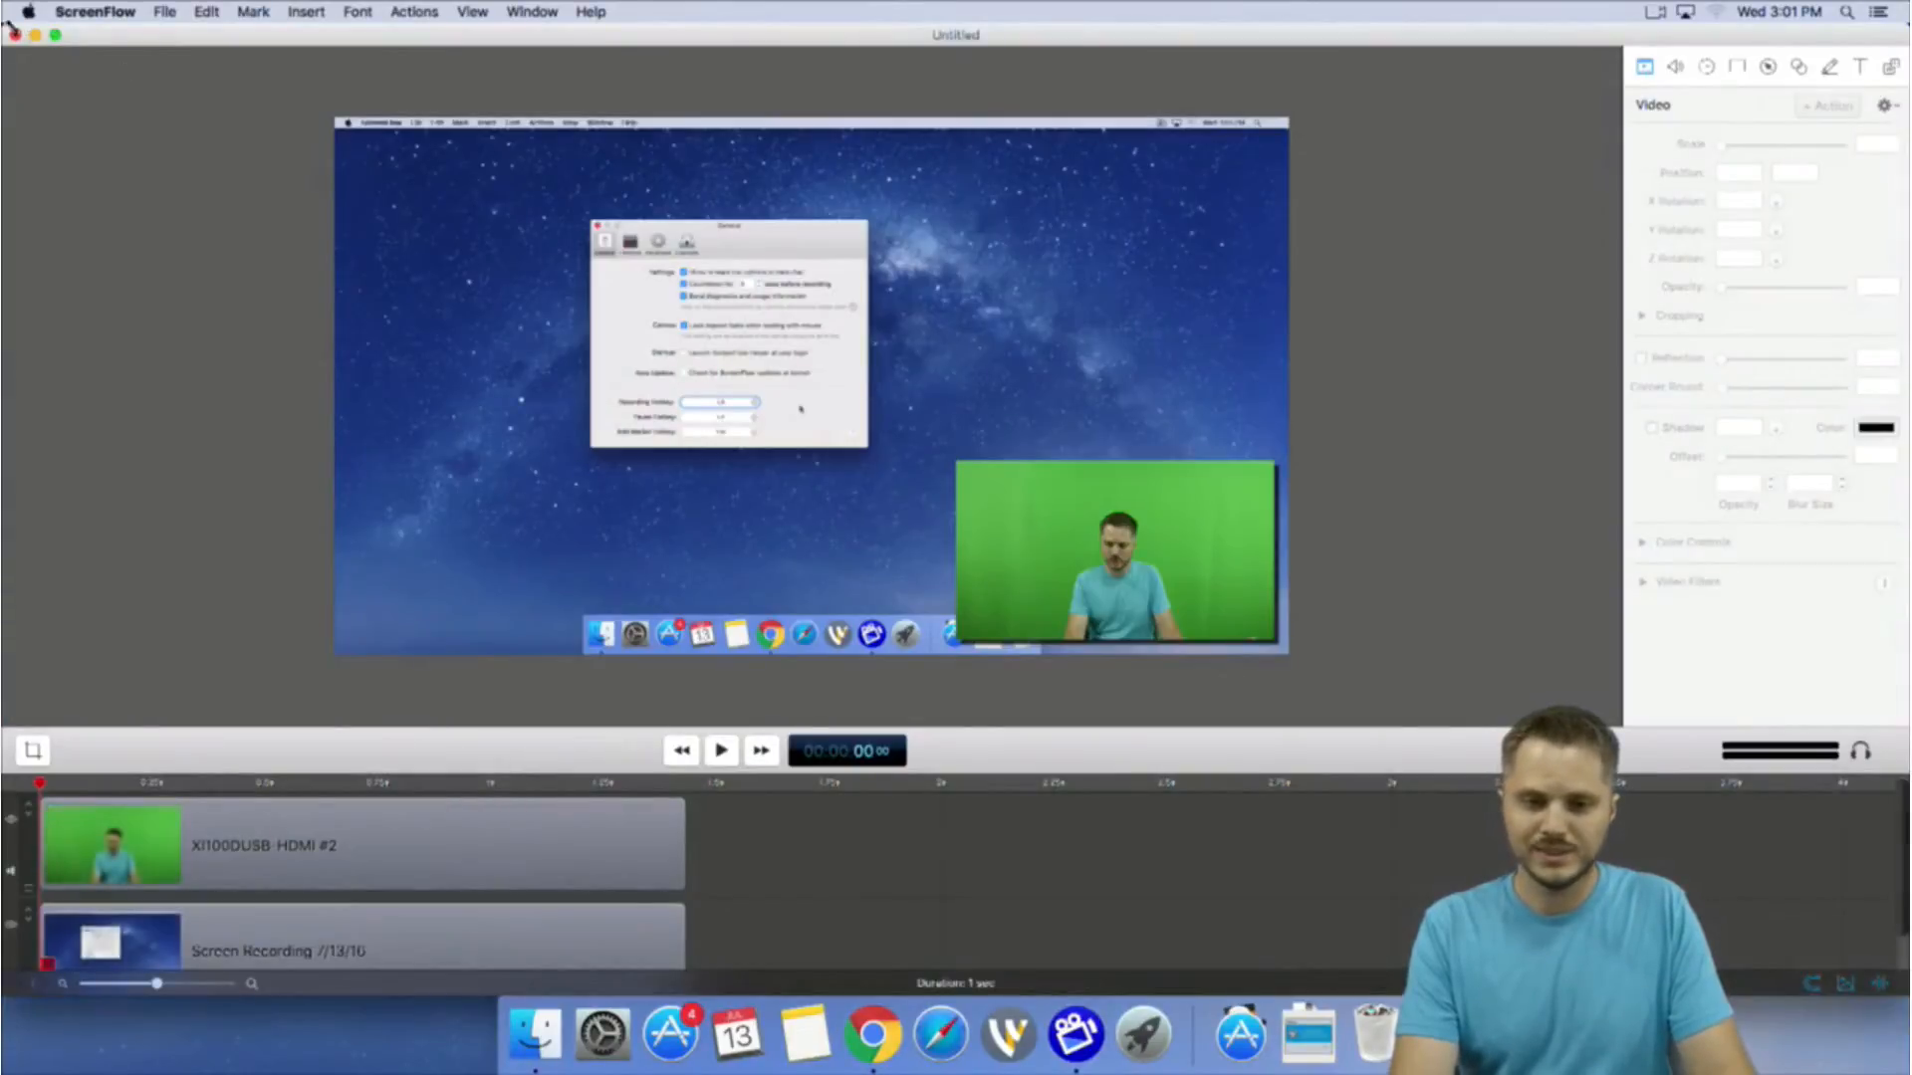
click(888, 148)
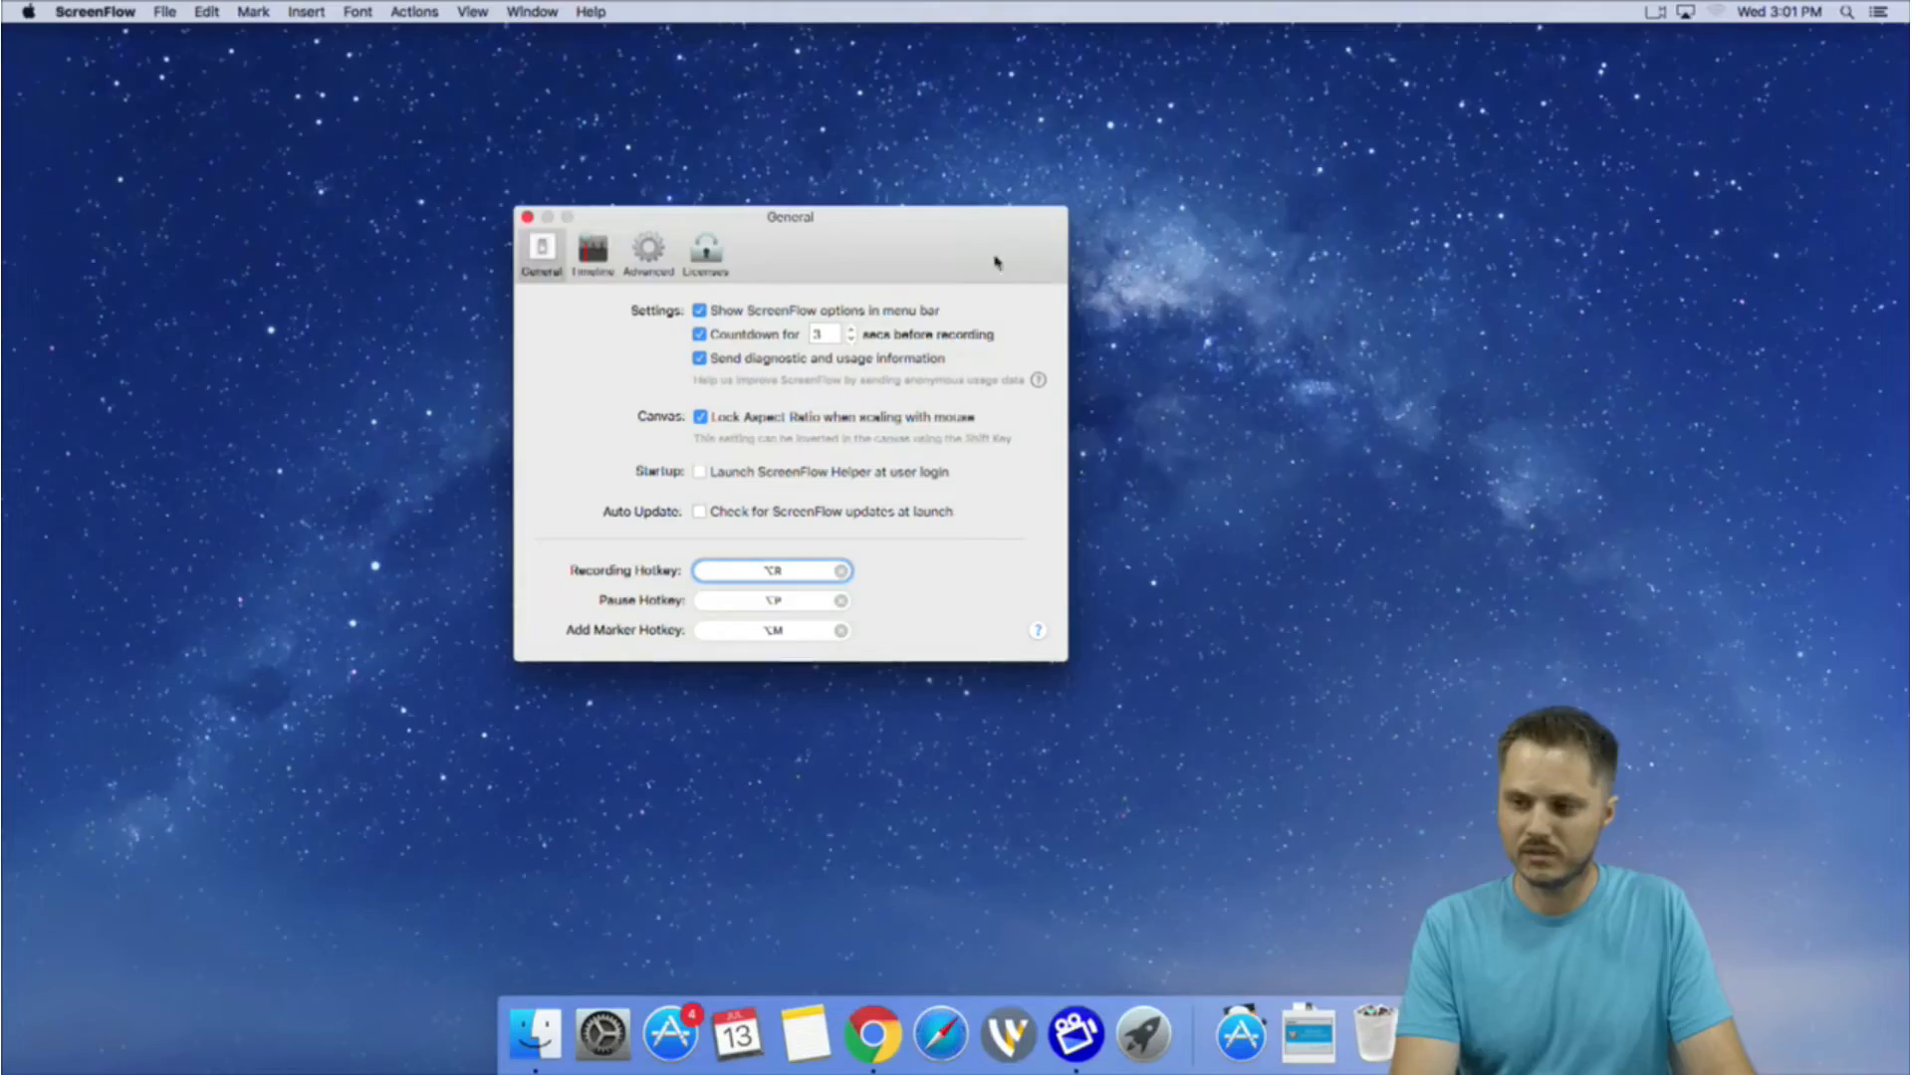
Configure the recording to include audio from the Yeti Stereo Microphone and start recording.
click(1654, 12)
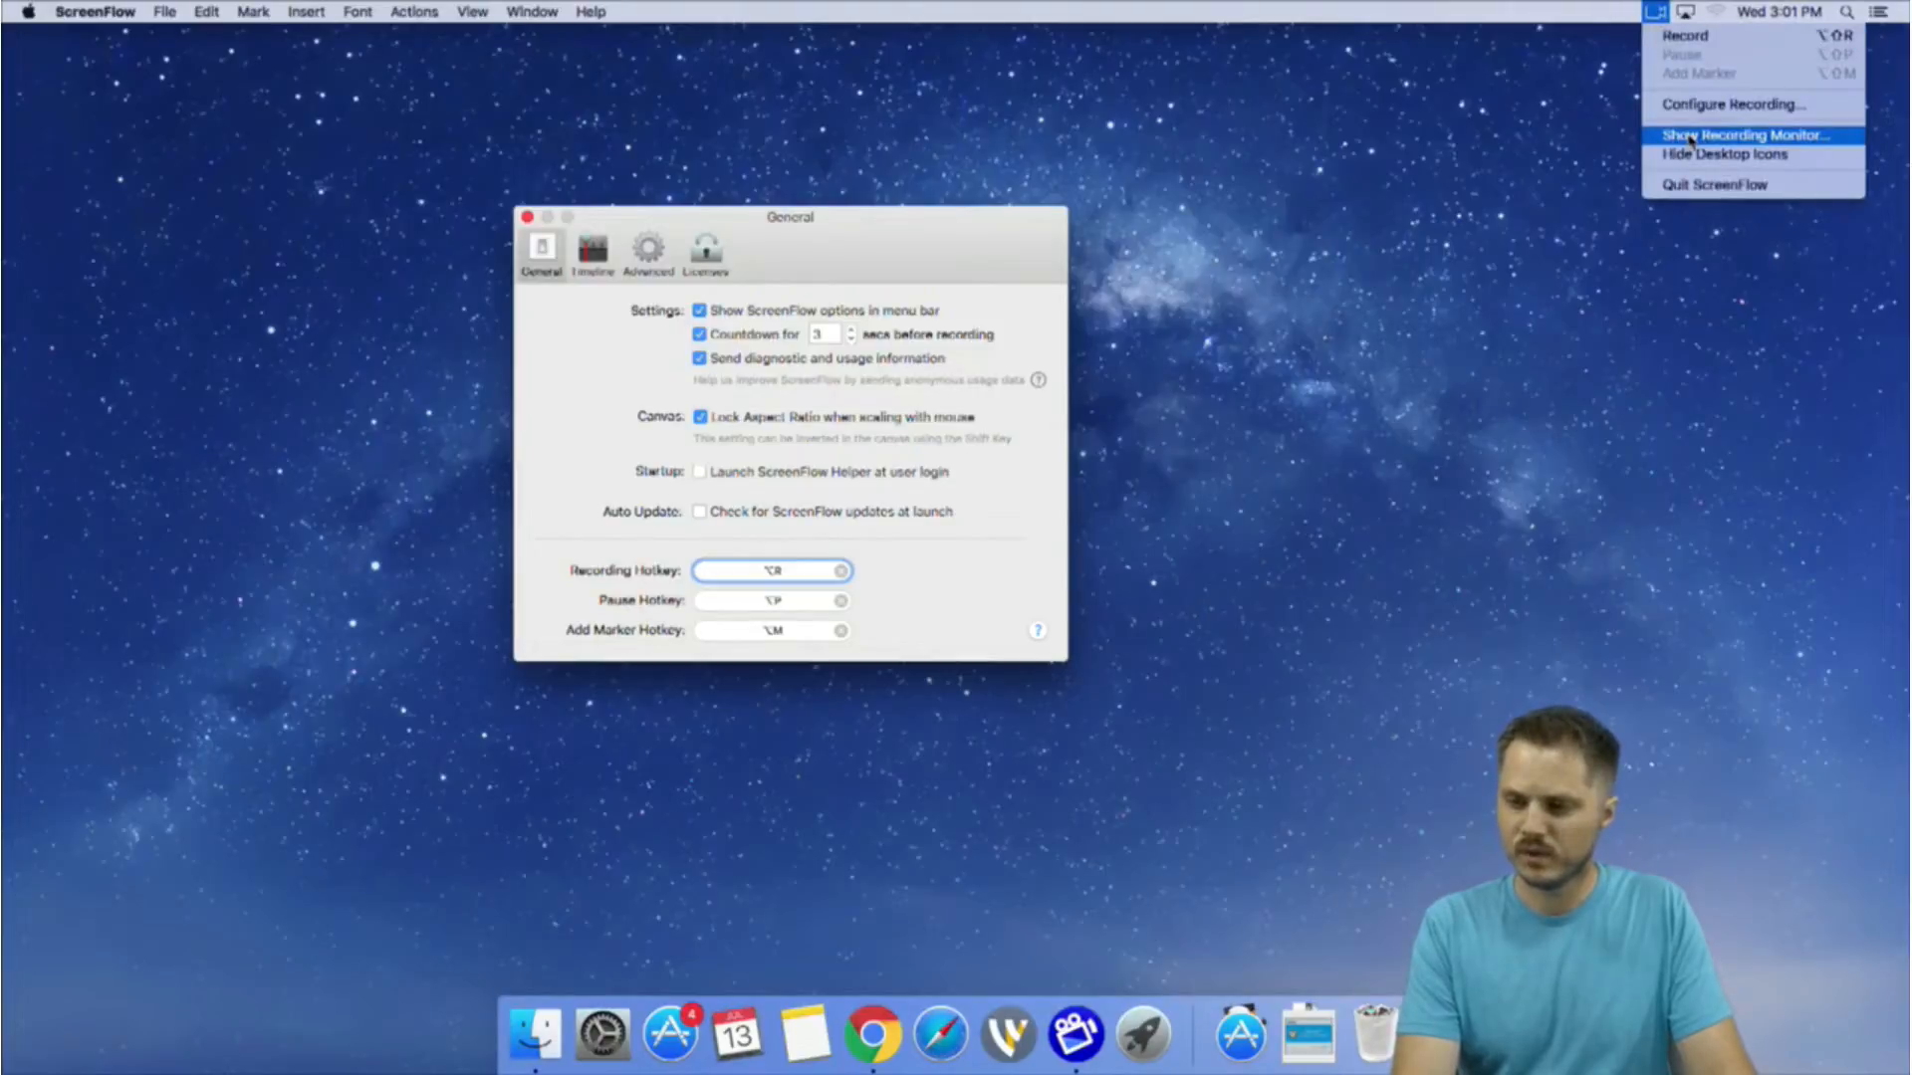
click(1713, 104)
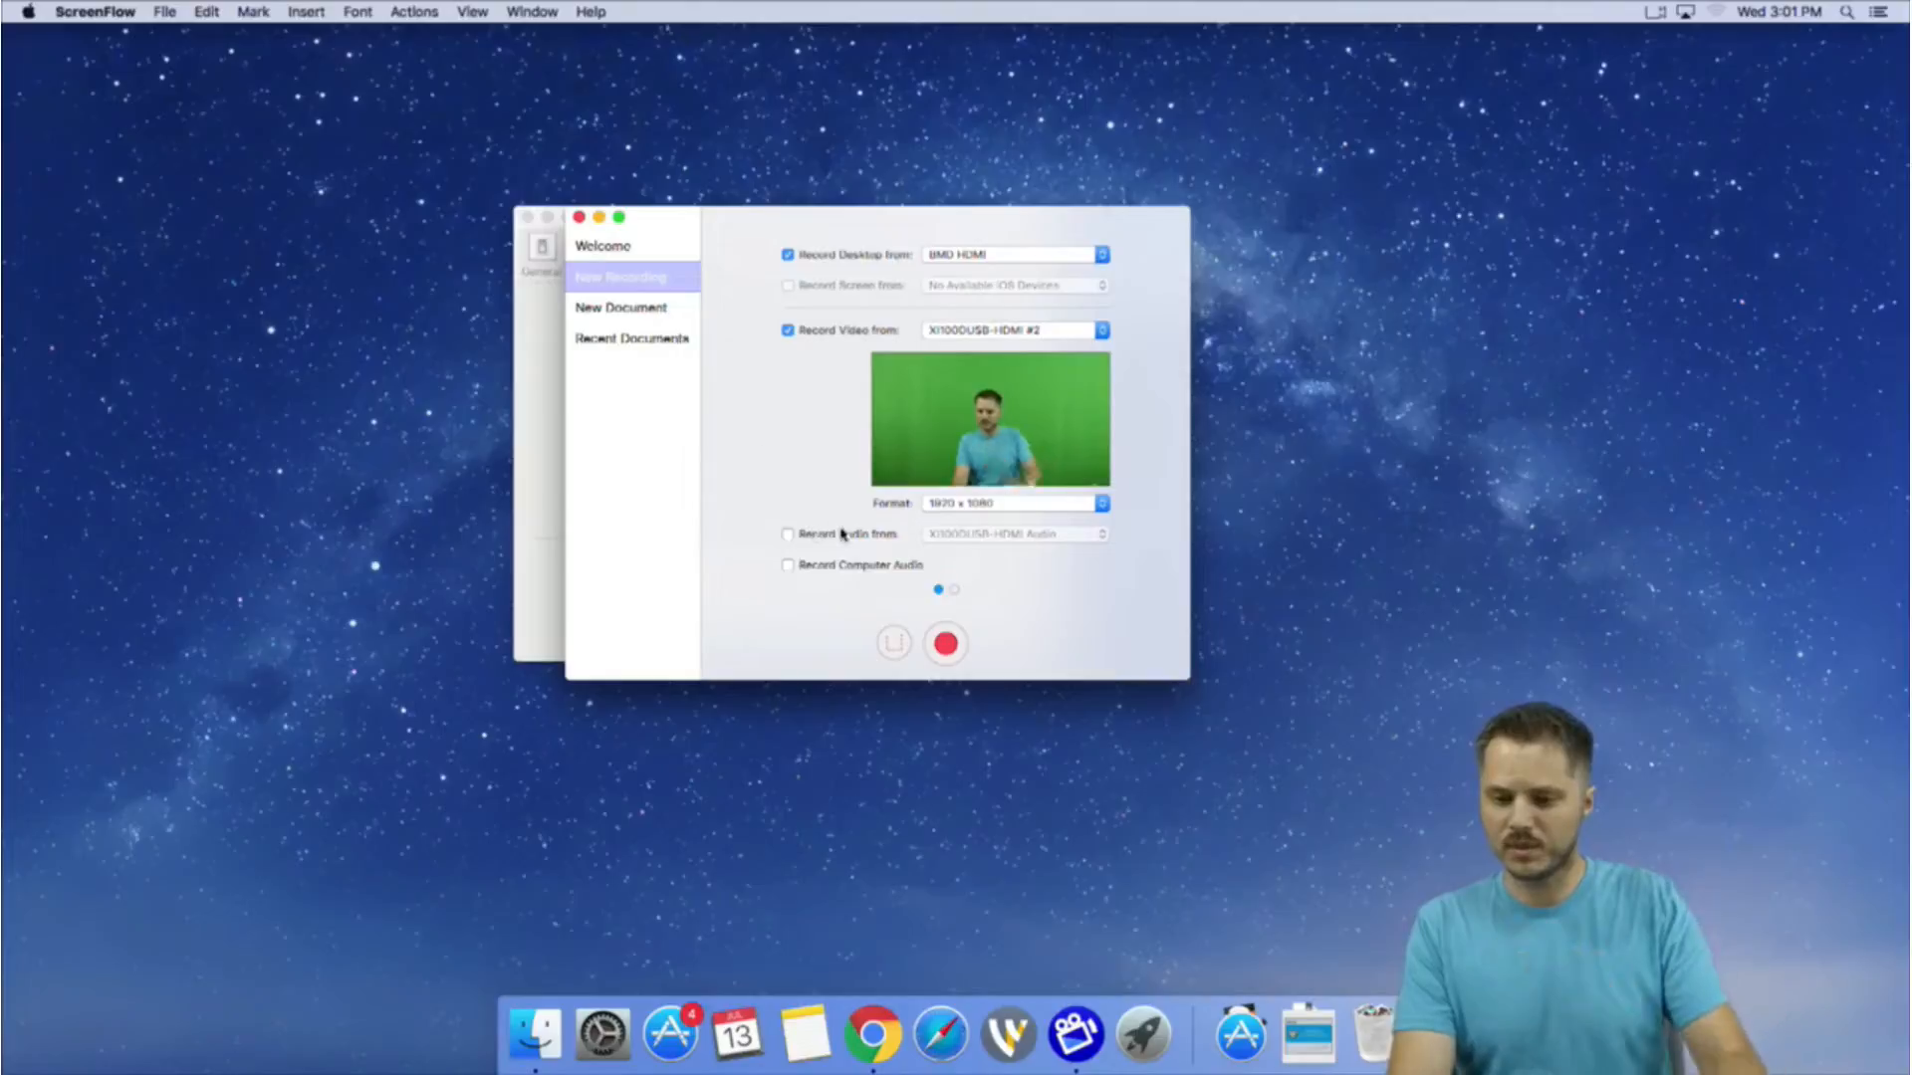
click(797, 532)
click(1011, 539)
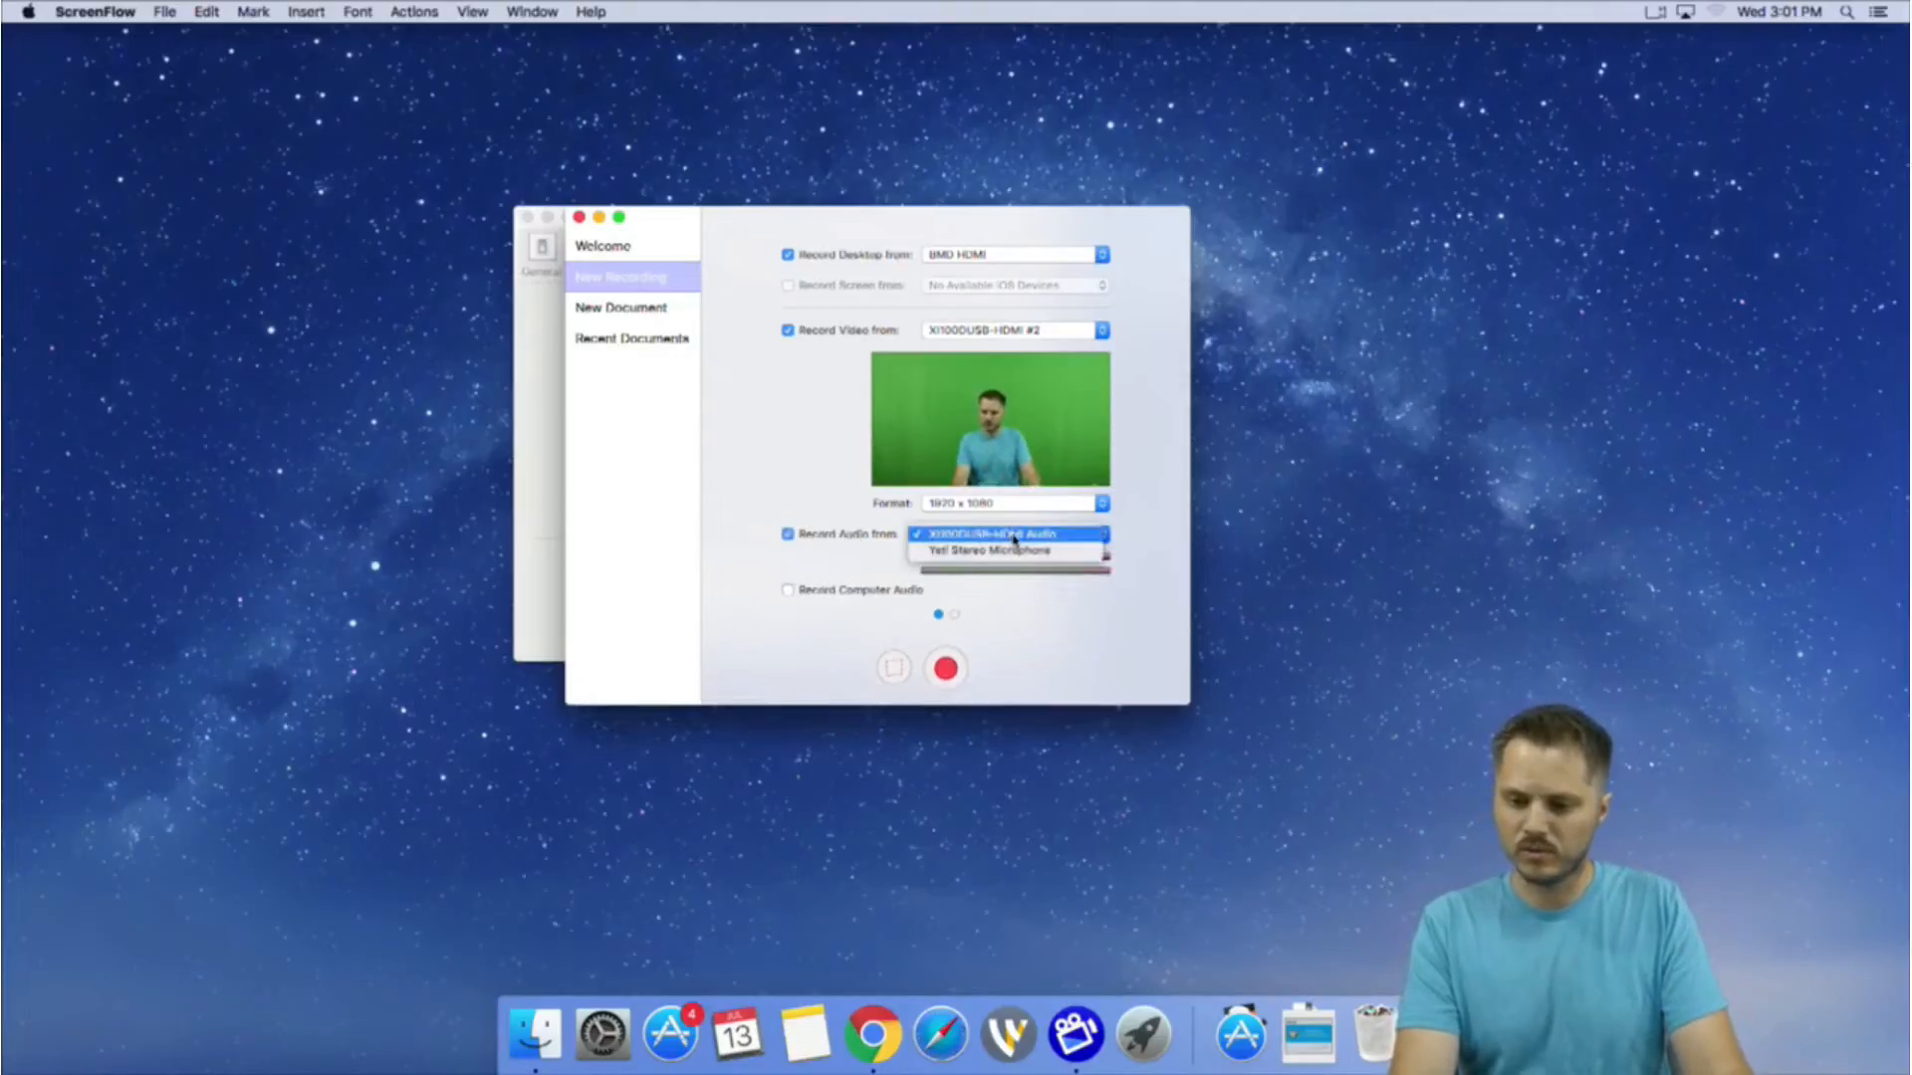
click(1013, 554)
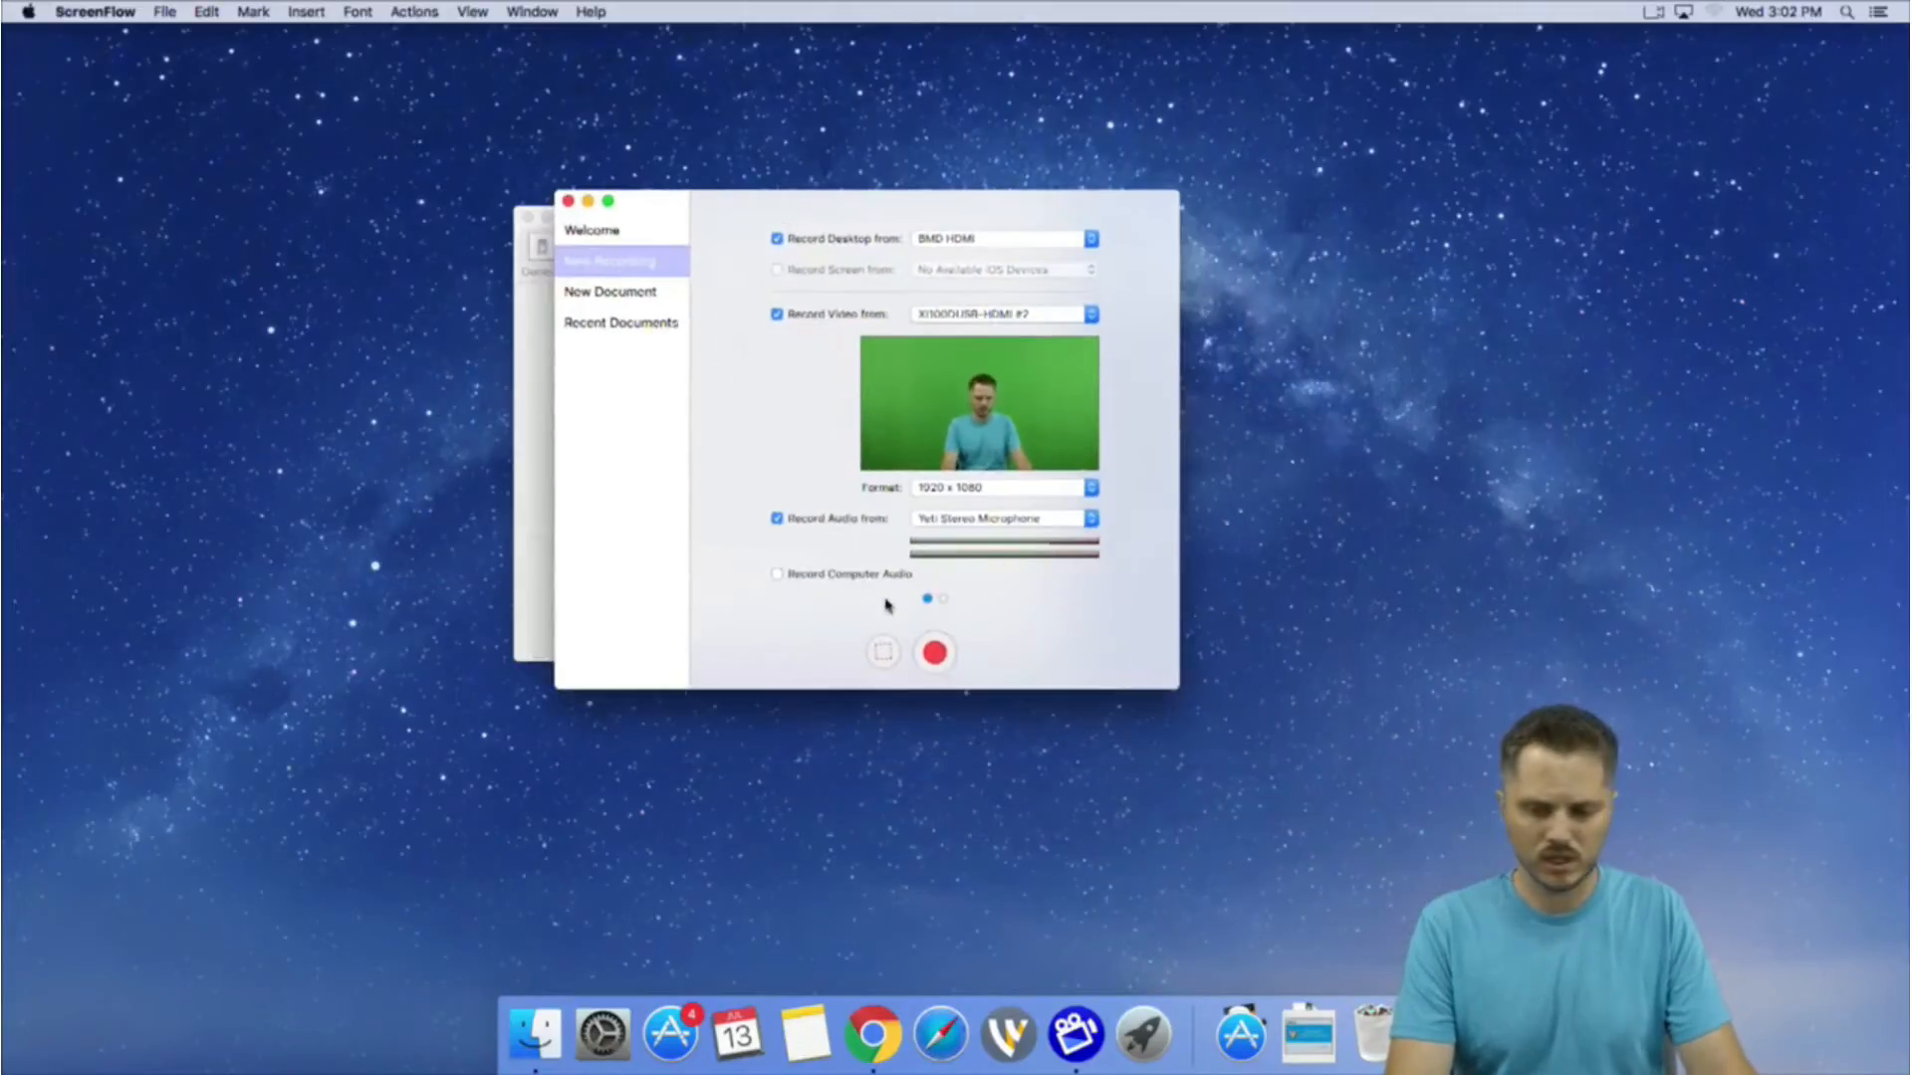
click(935, 653)
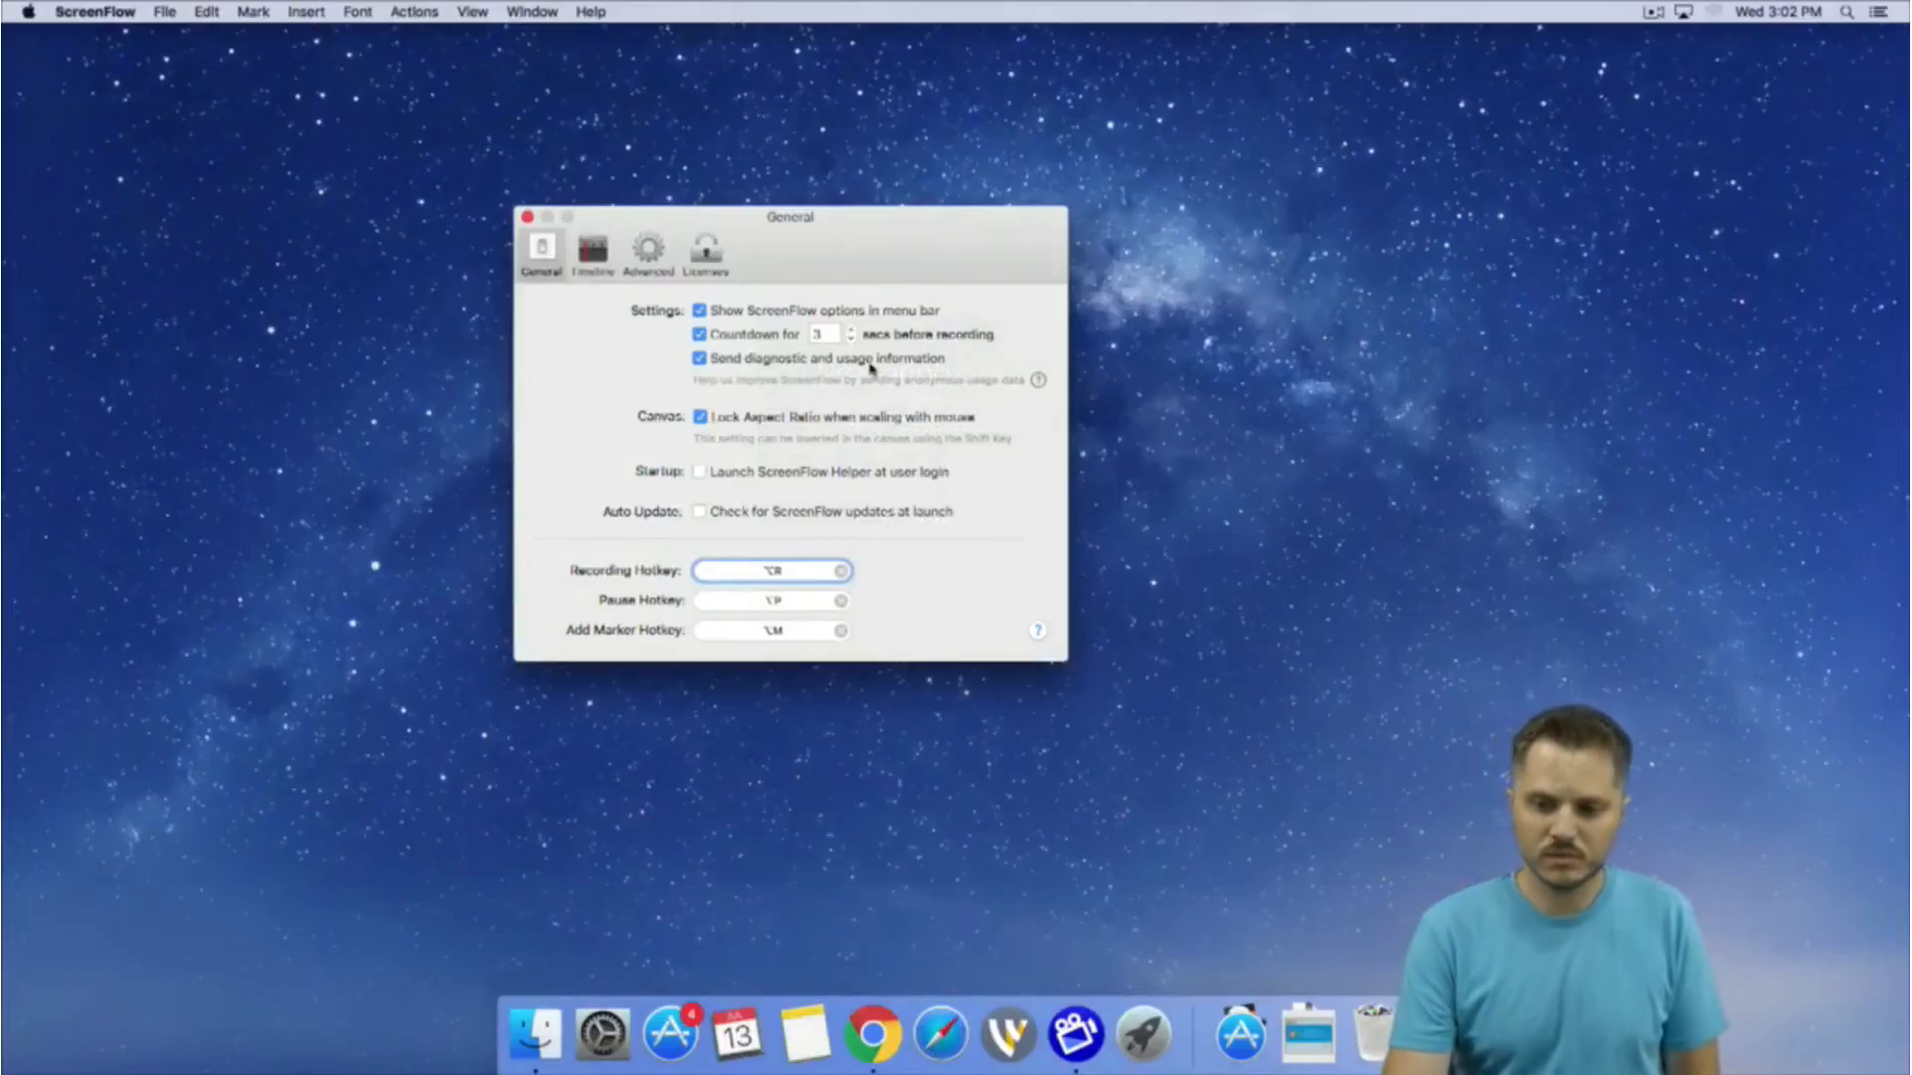
Reposition the preferences window and review the Timeline preferences, including the choices for the default track height.
drag(794, 237, 808, 235)
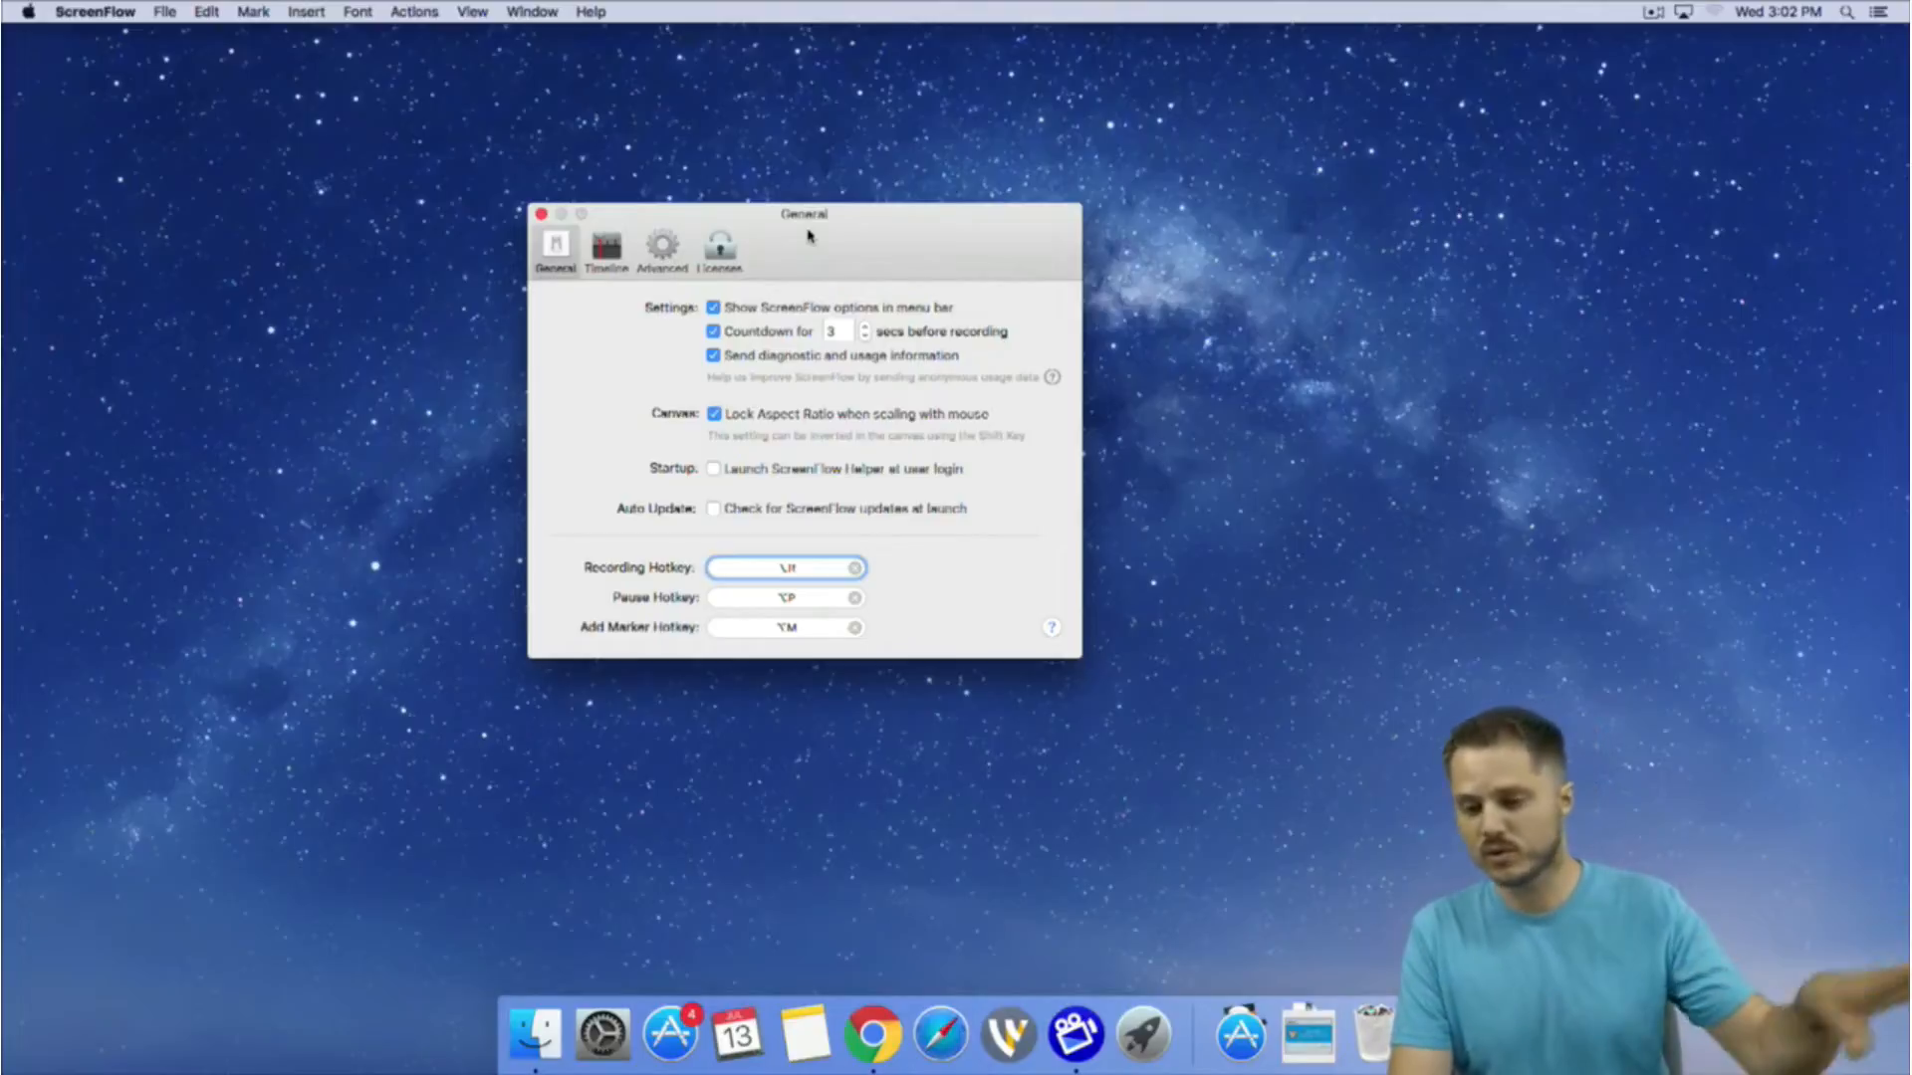
drag(815, 265, 842, 352)
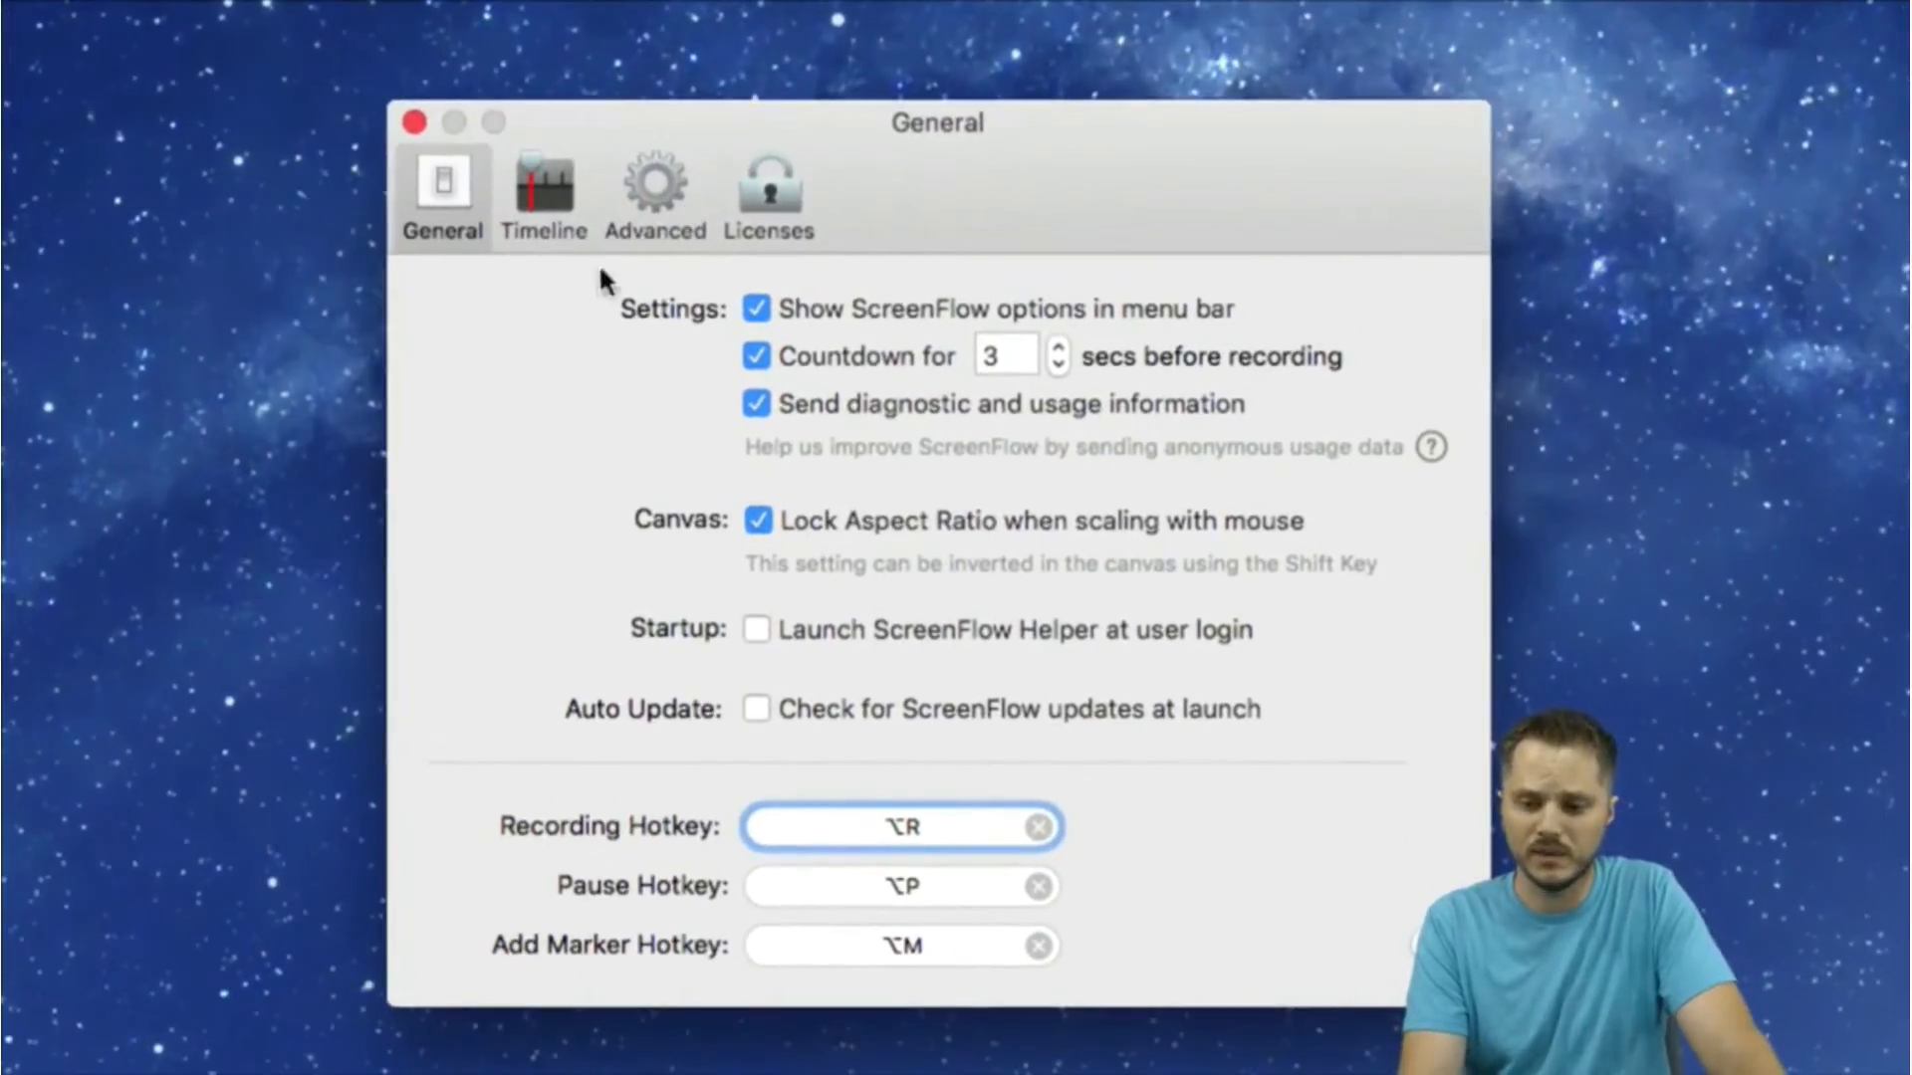
click(554, 199)
drag(922, 201, 929, 139)
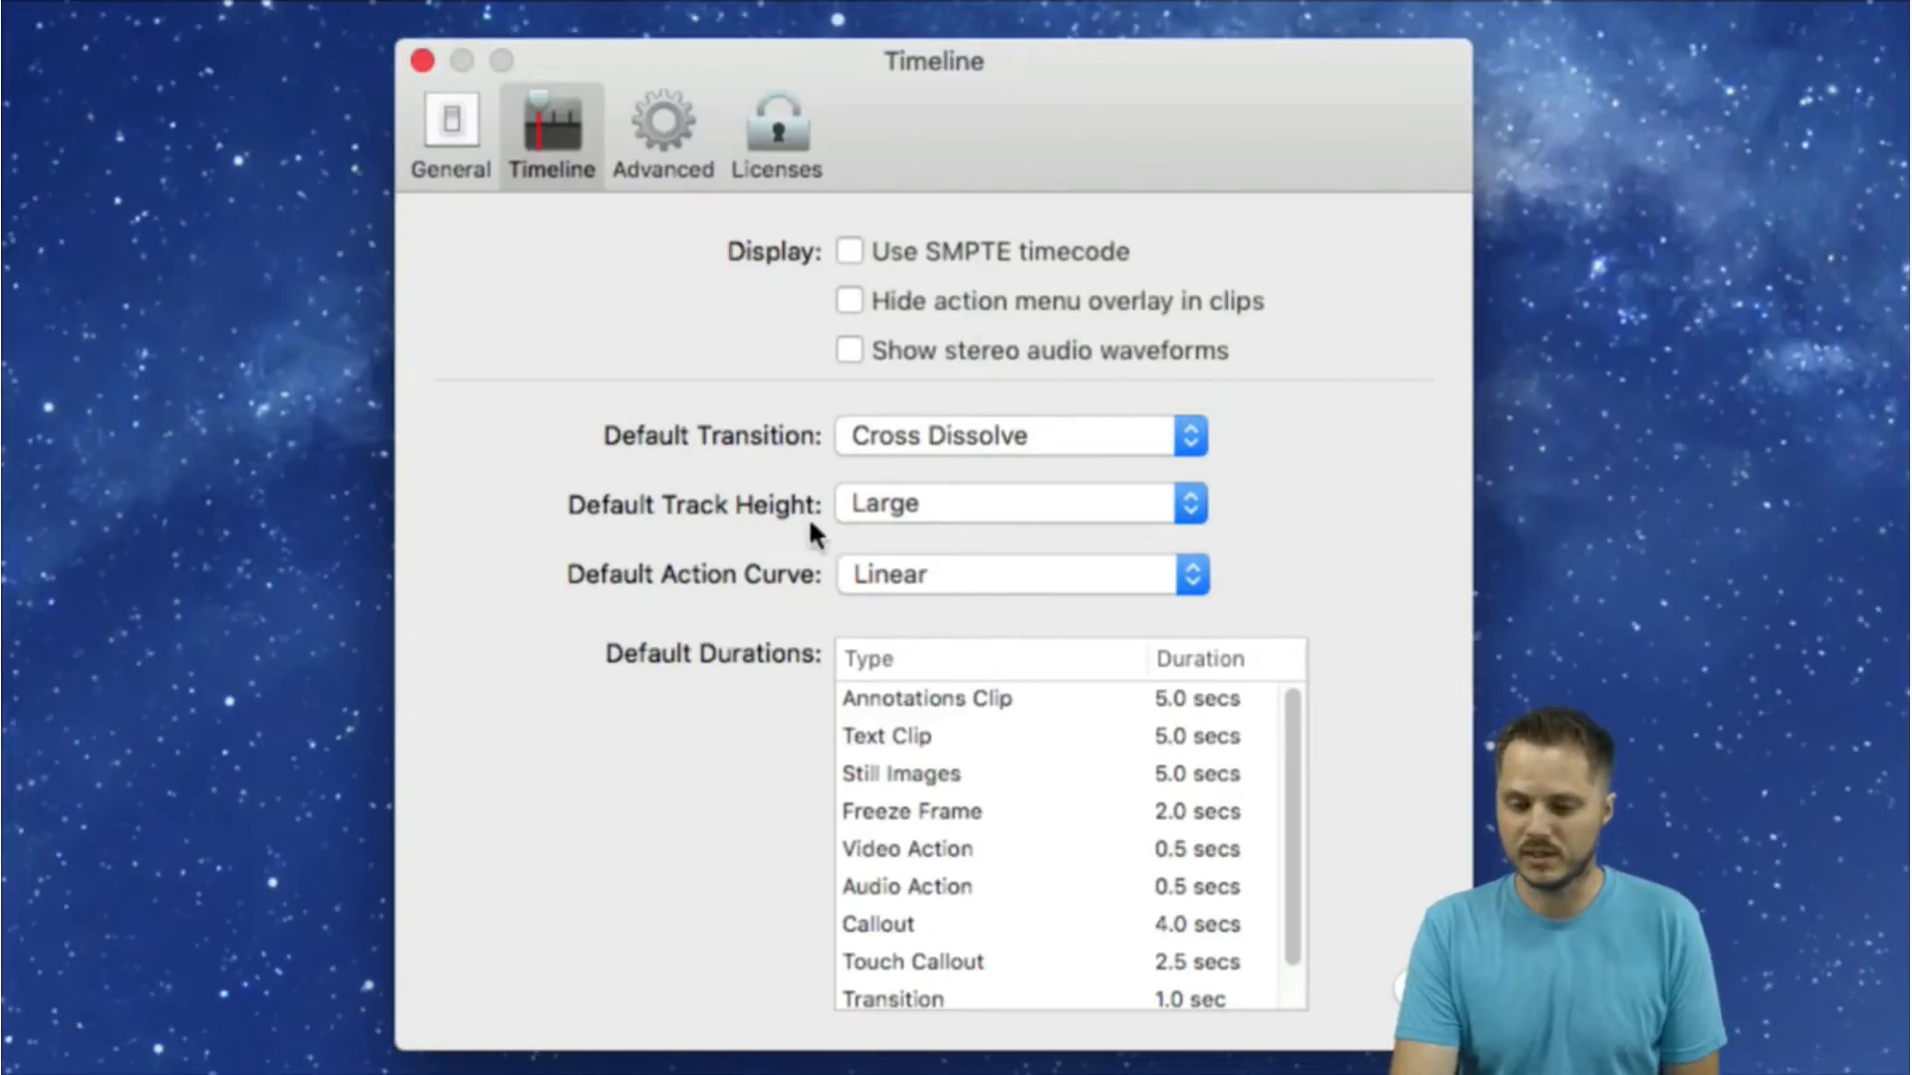
click(1089, 502)
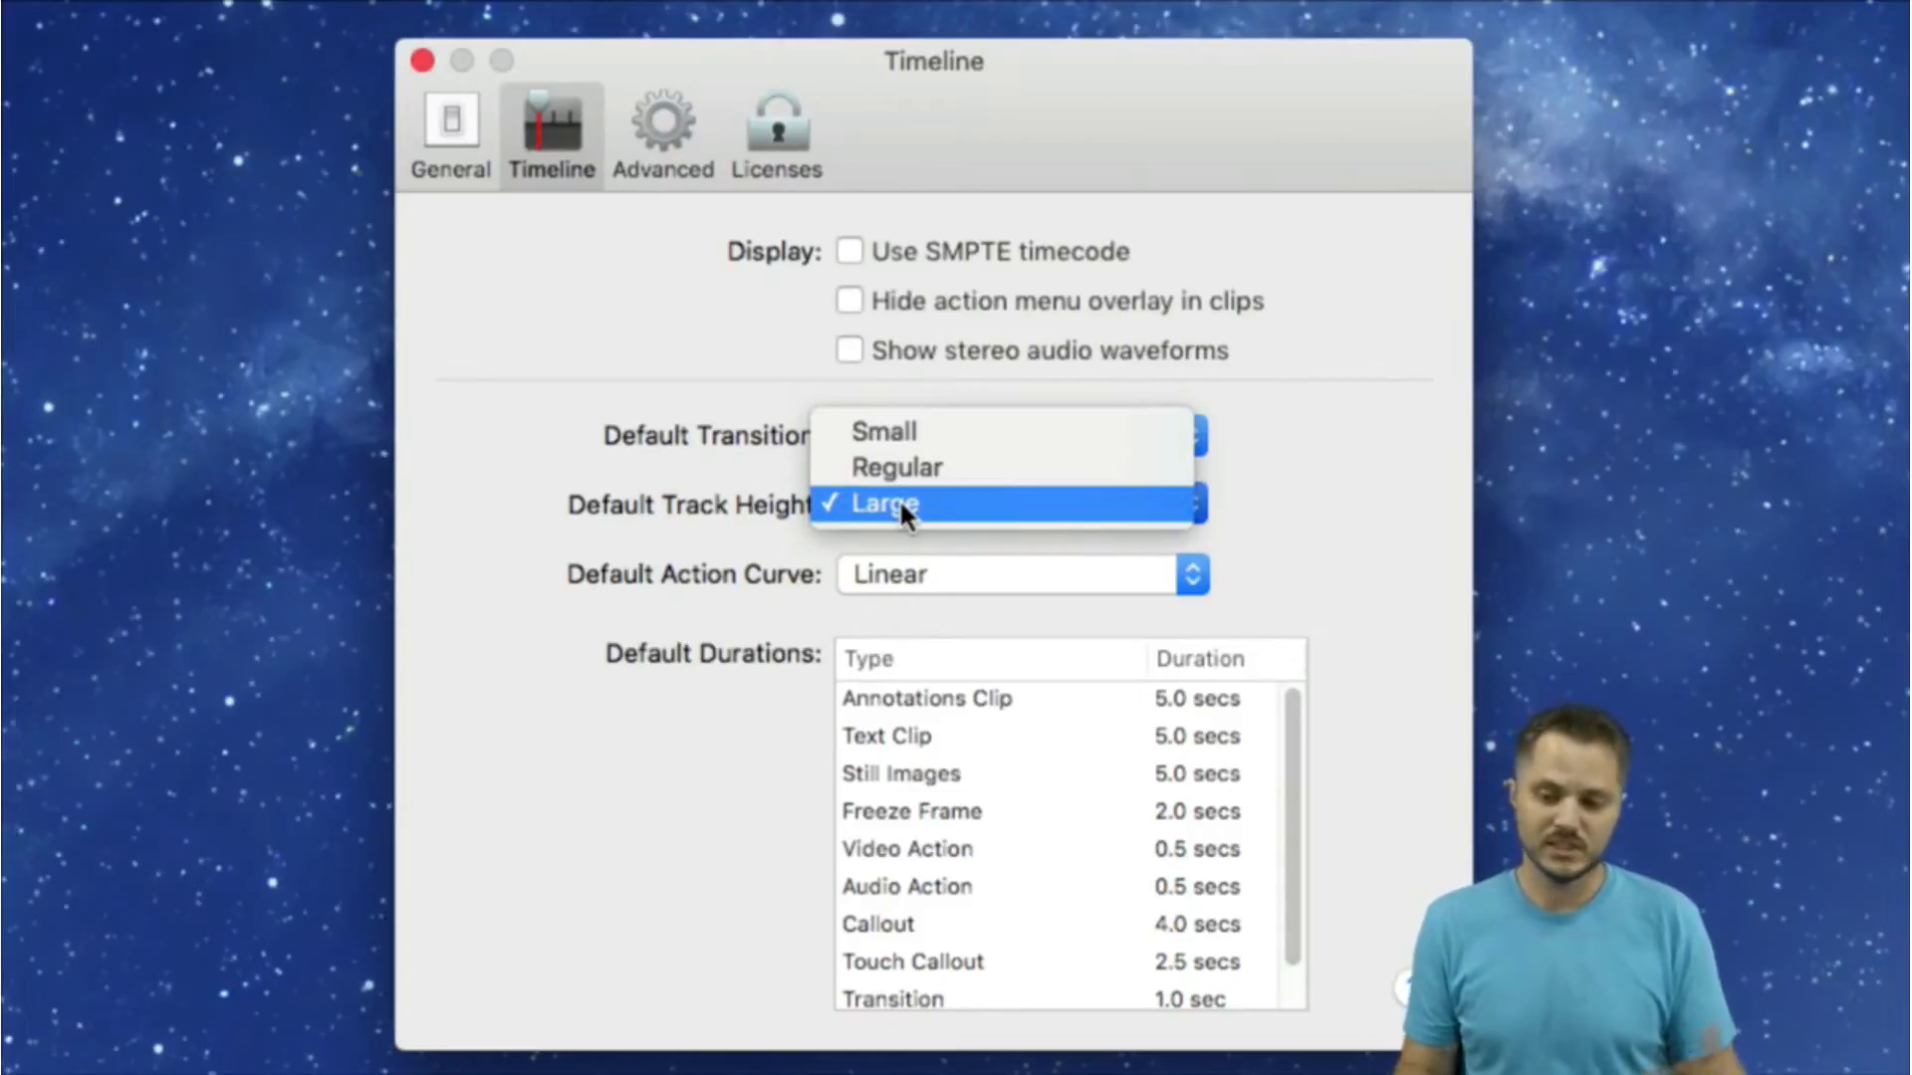
click(1279, 531)
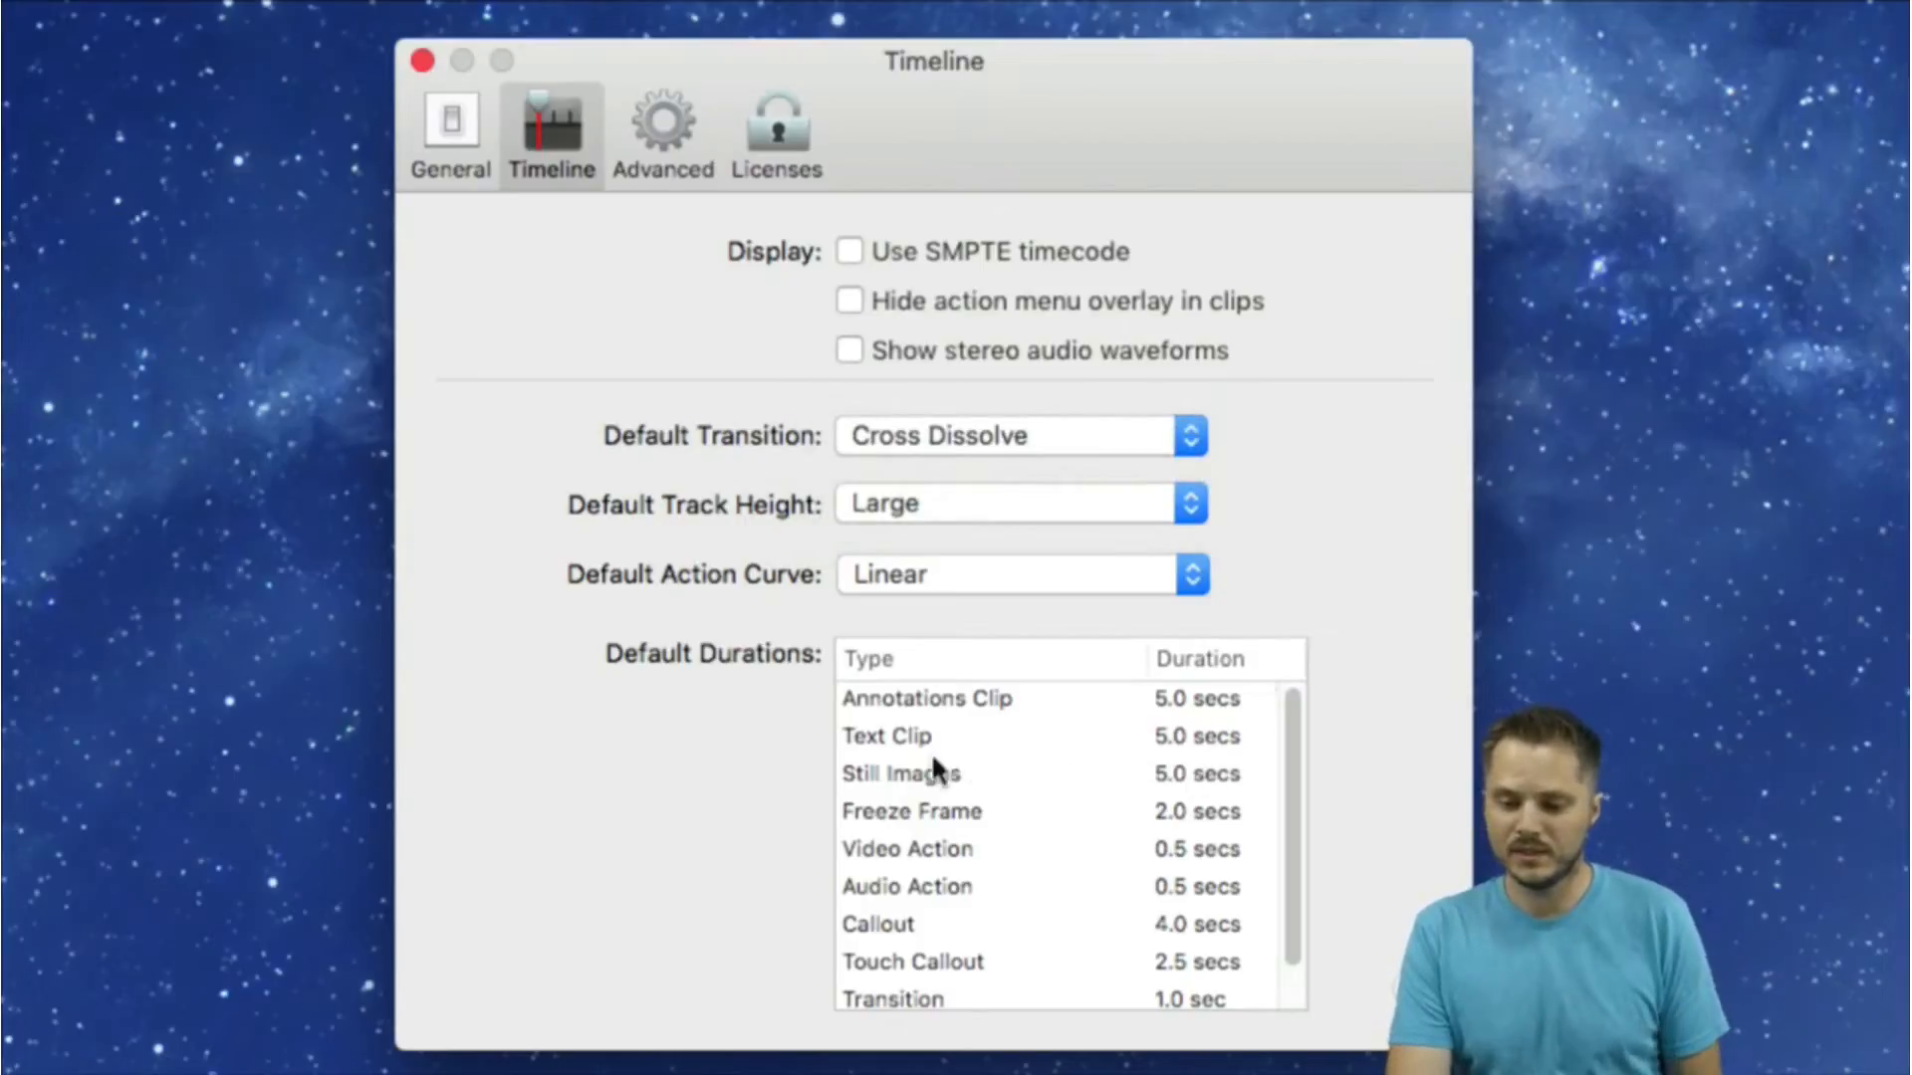
Set the default duration for Still Images to 10.00 seconds.
click(1161, 784)
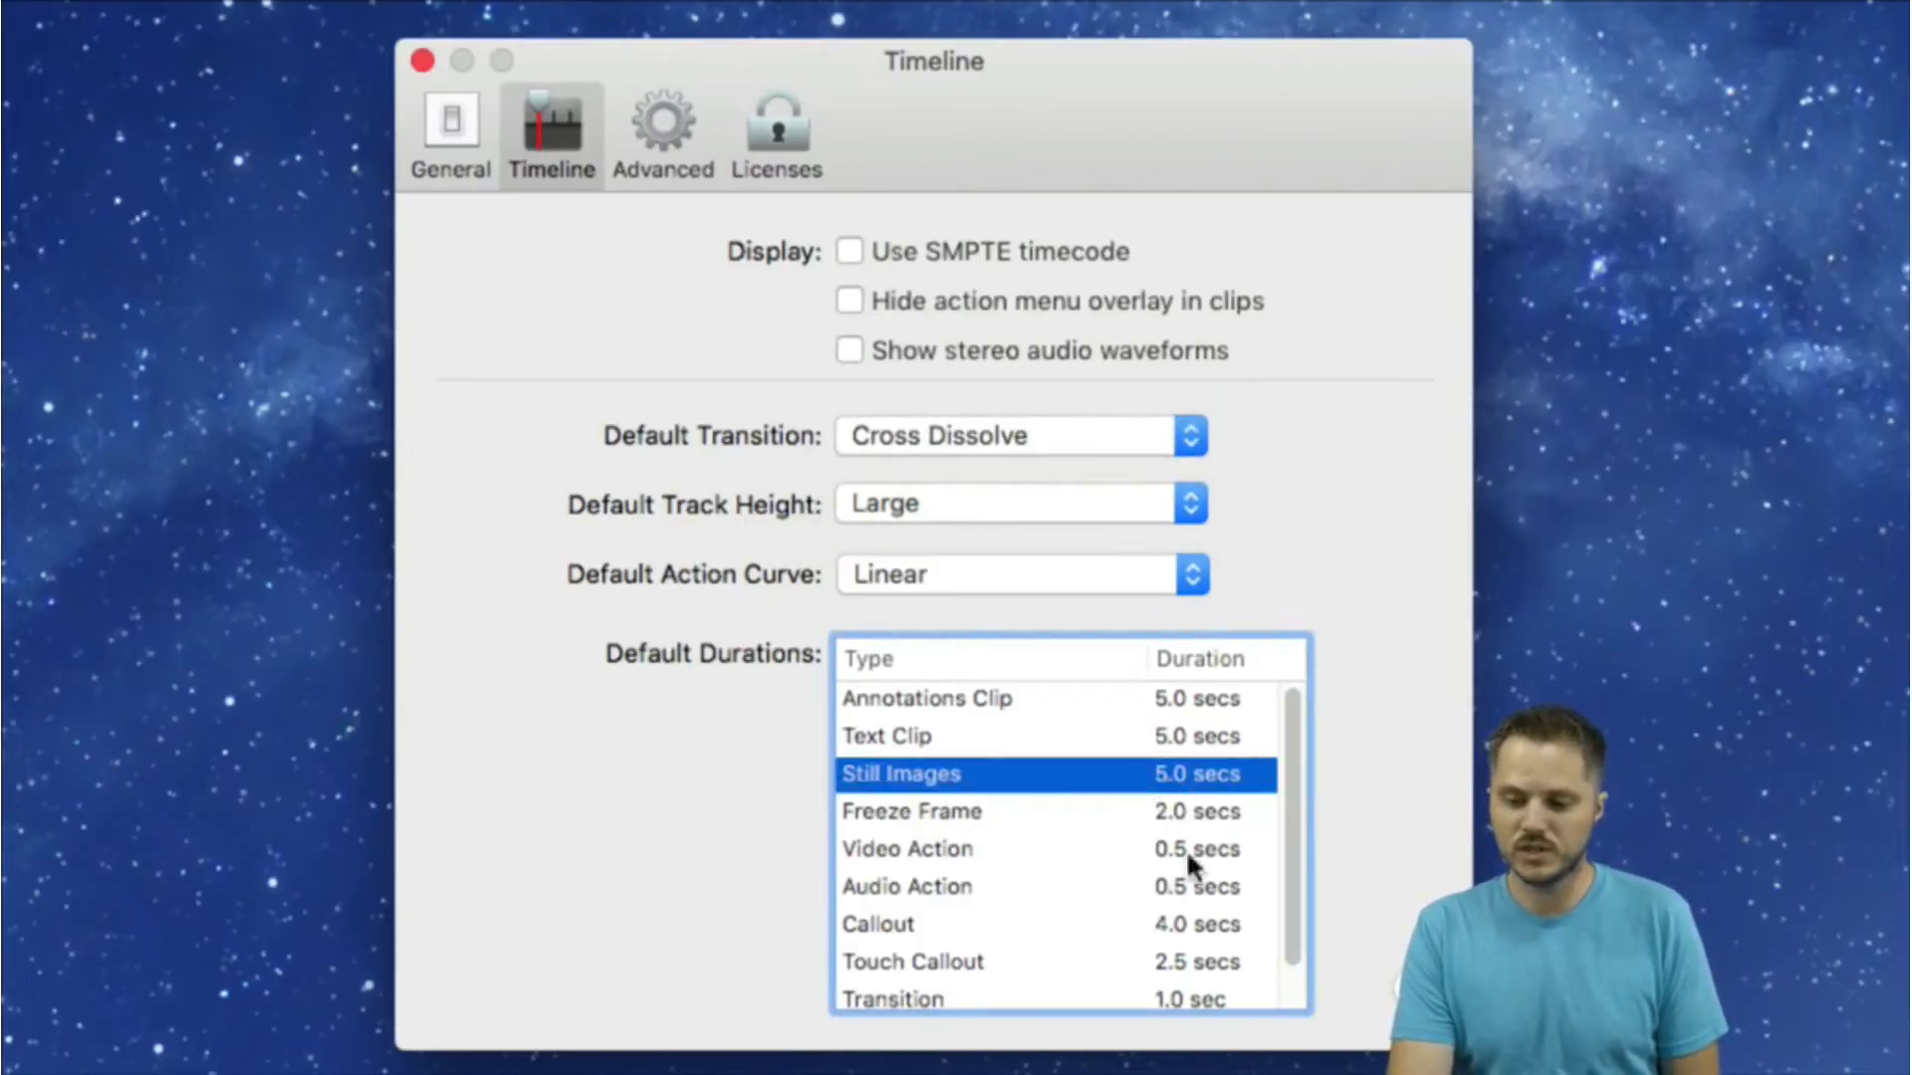
click(1177, 782)
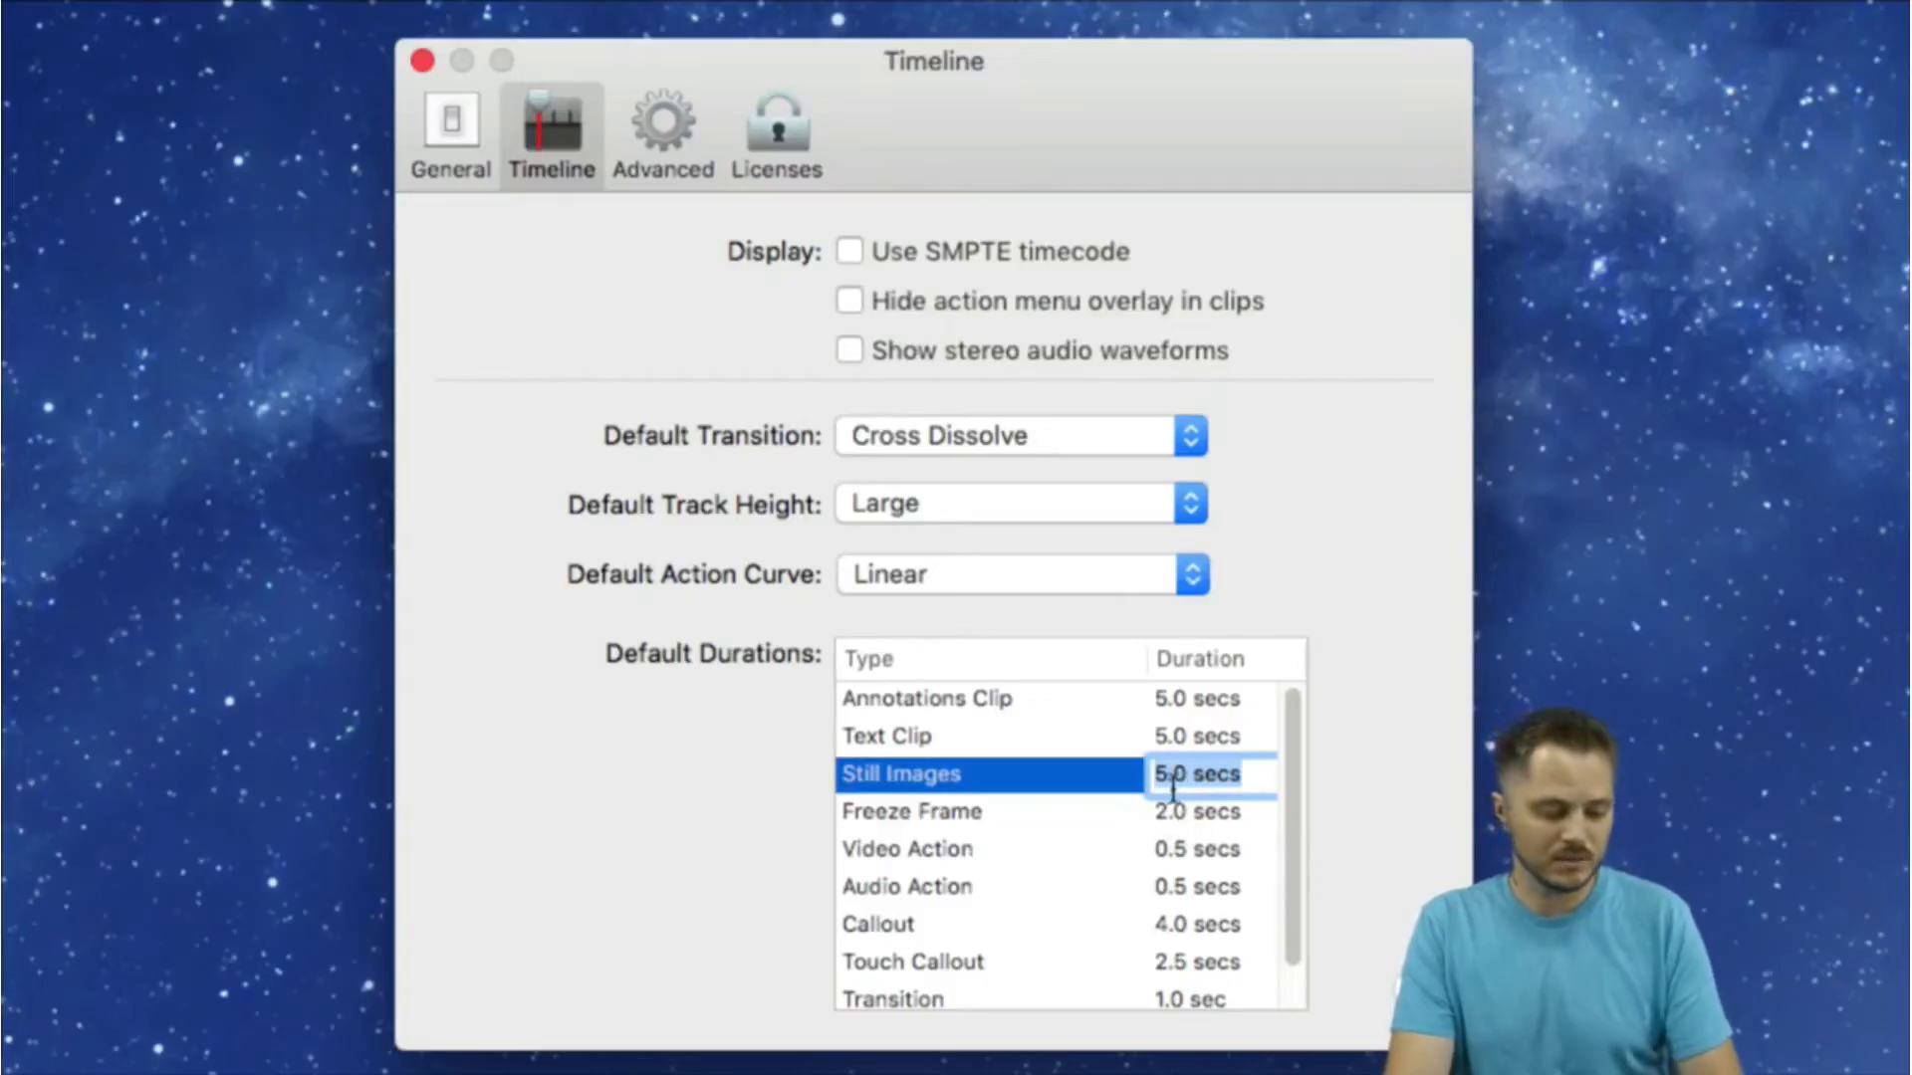
text(10)
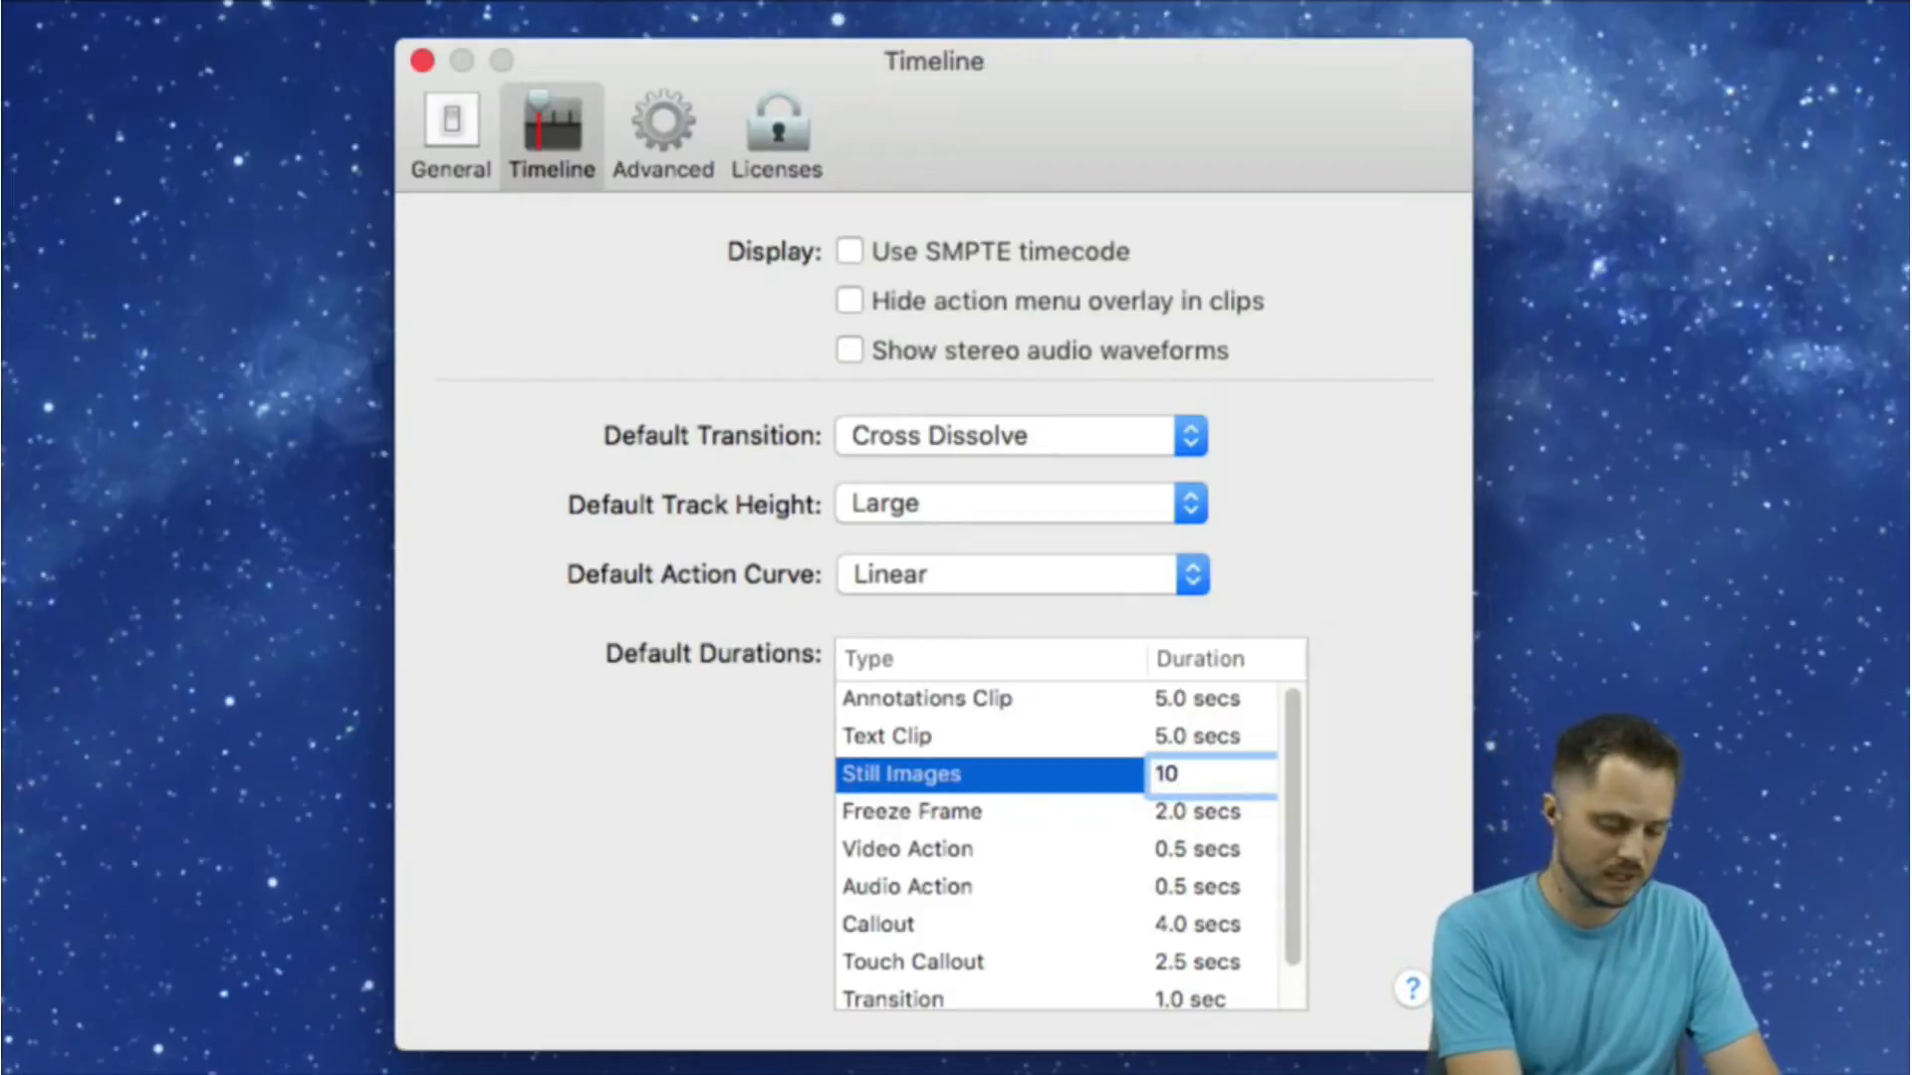
text(.00)
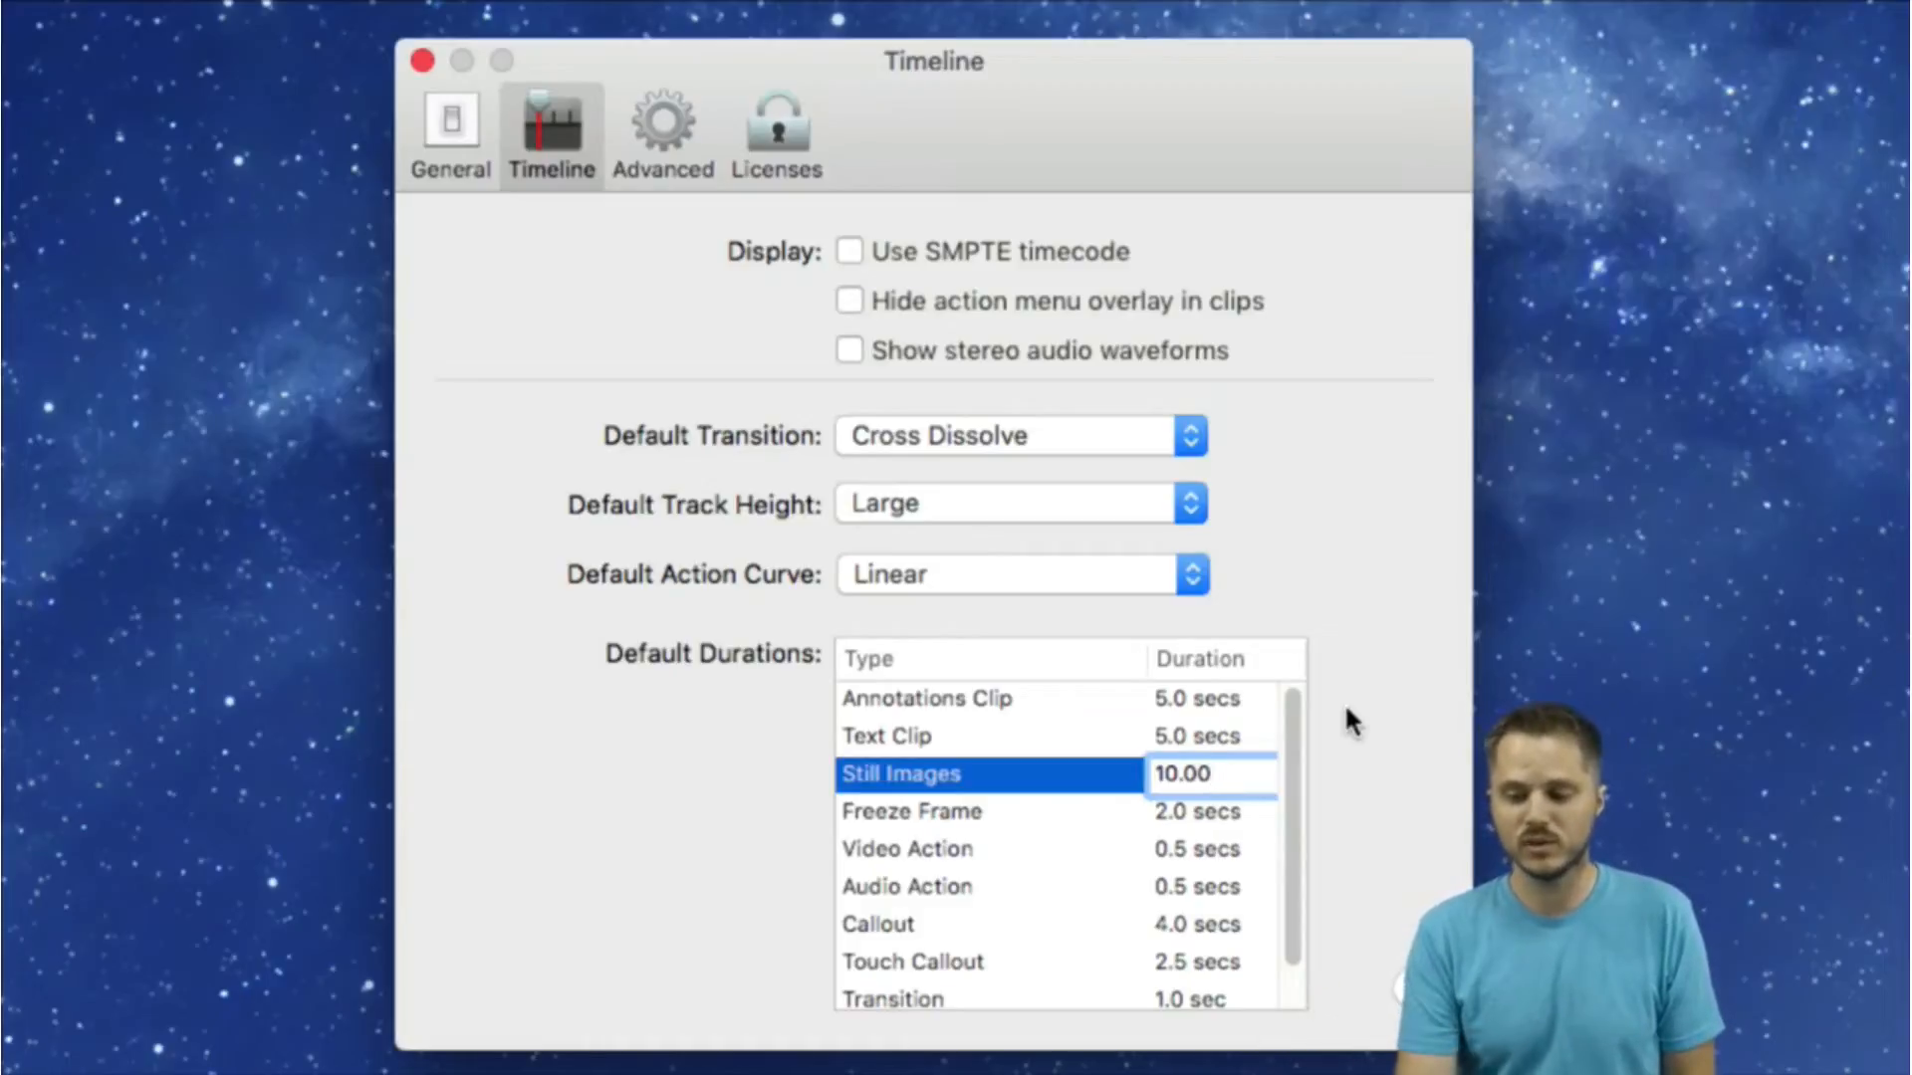
Set the default duration for Freeze Frame to 5.0 seconds.
click(1181, 814)
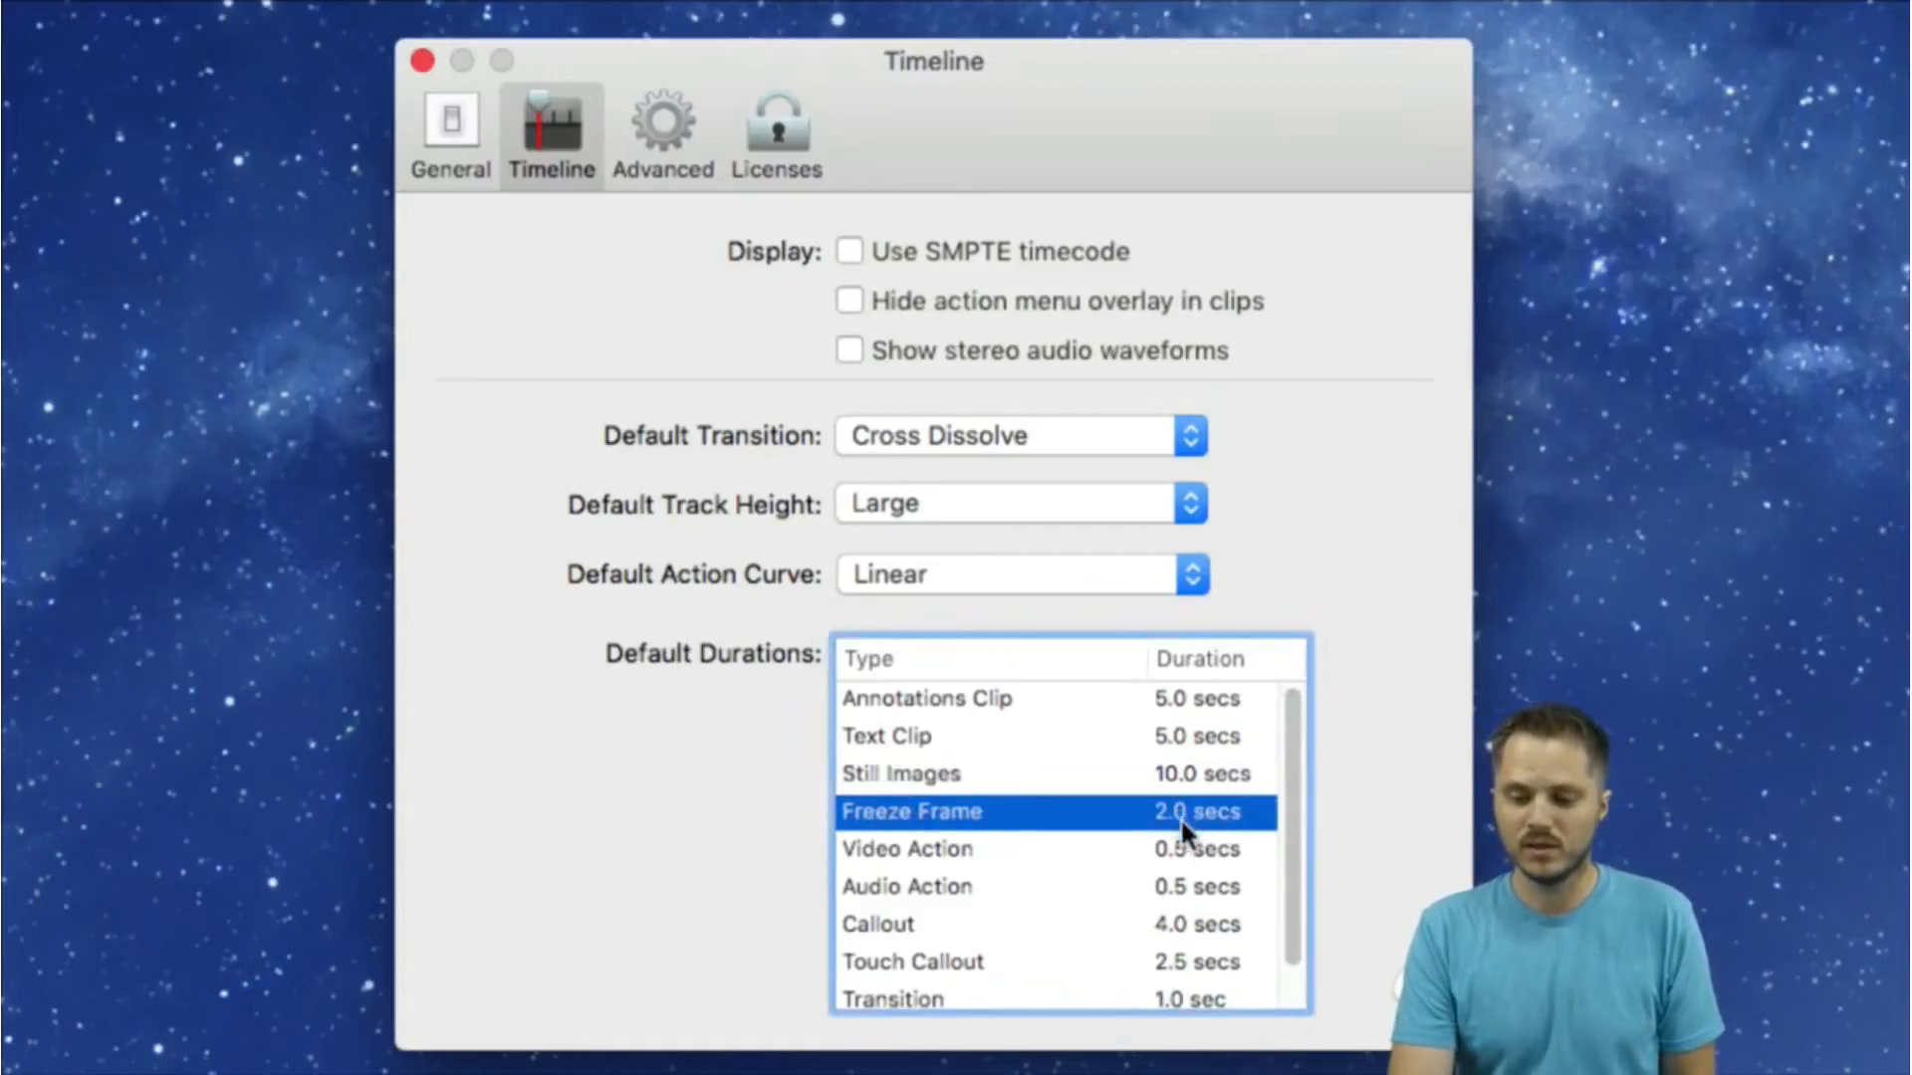
click(1169, 810)
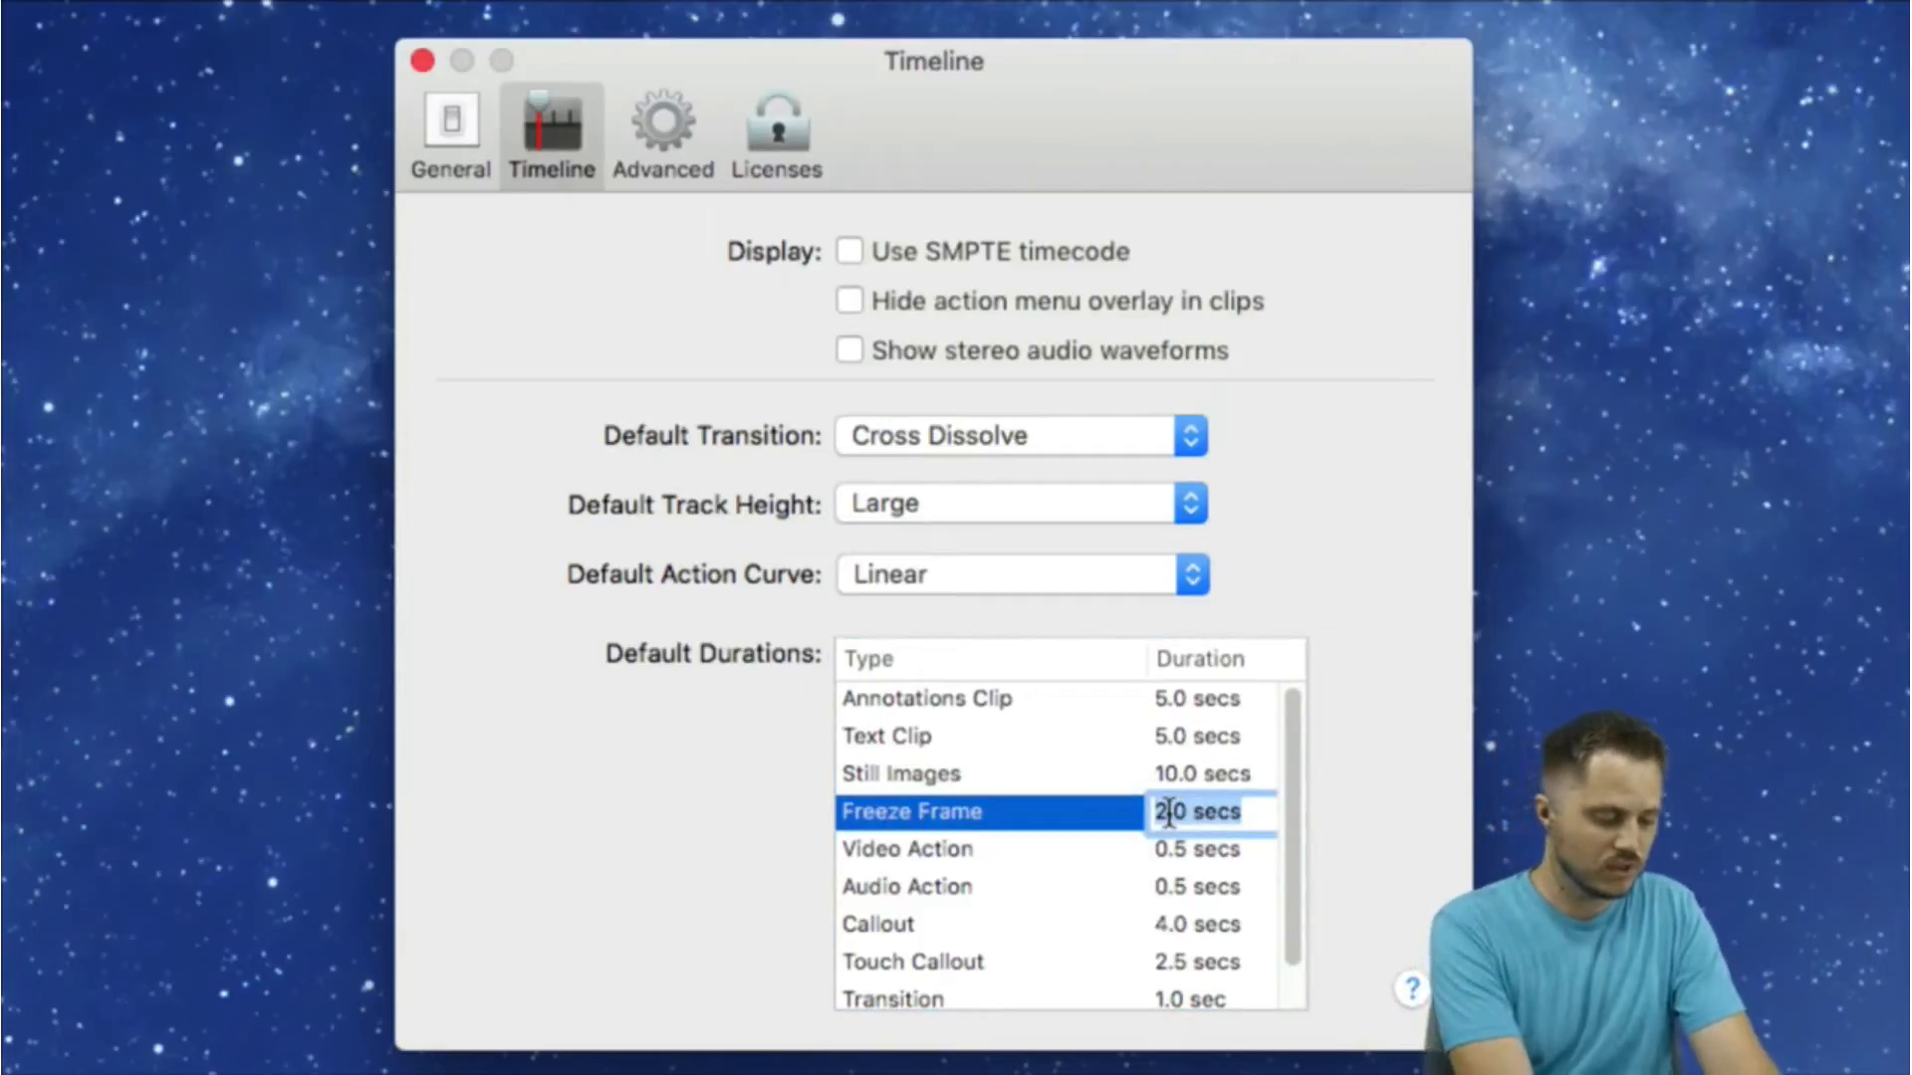
text(50)
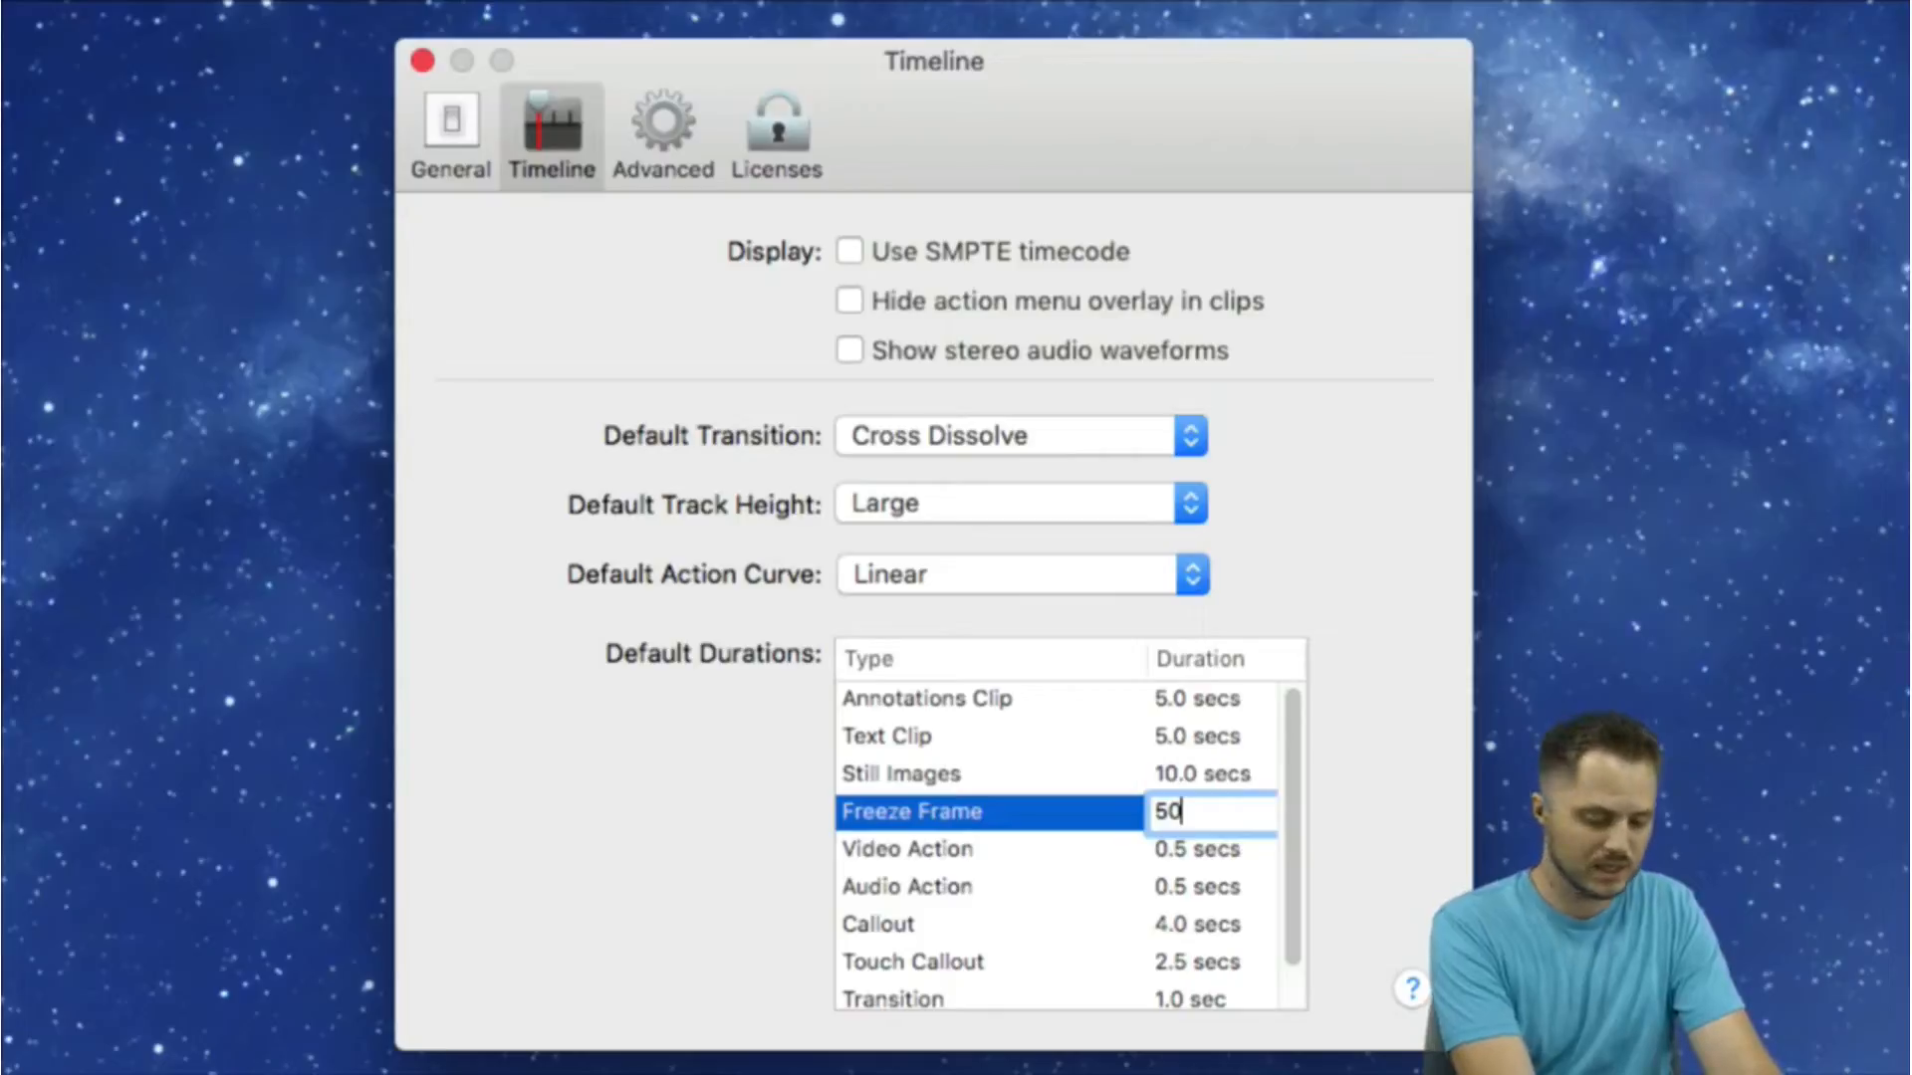
key(BackSpace)
text(.0)
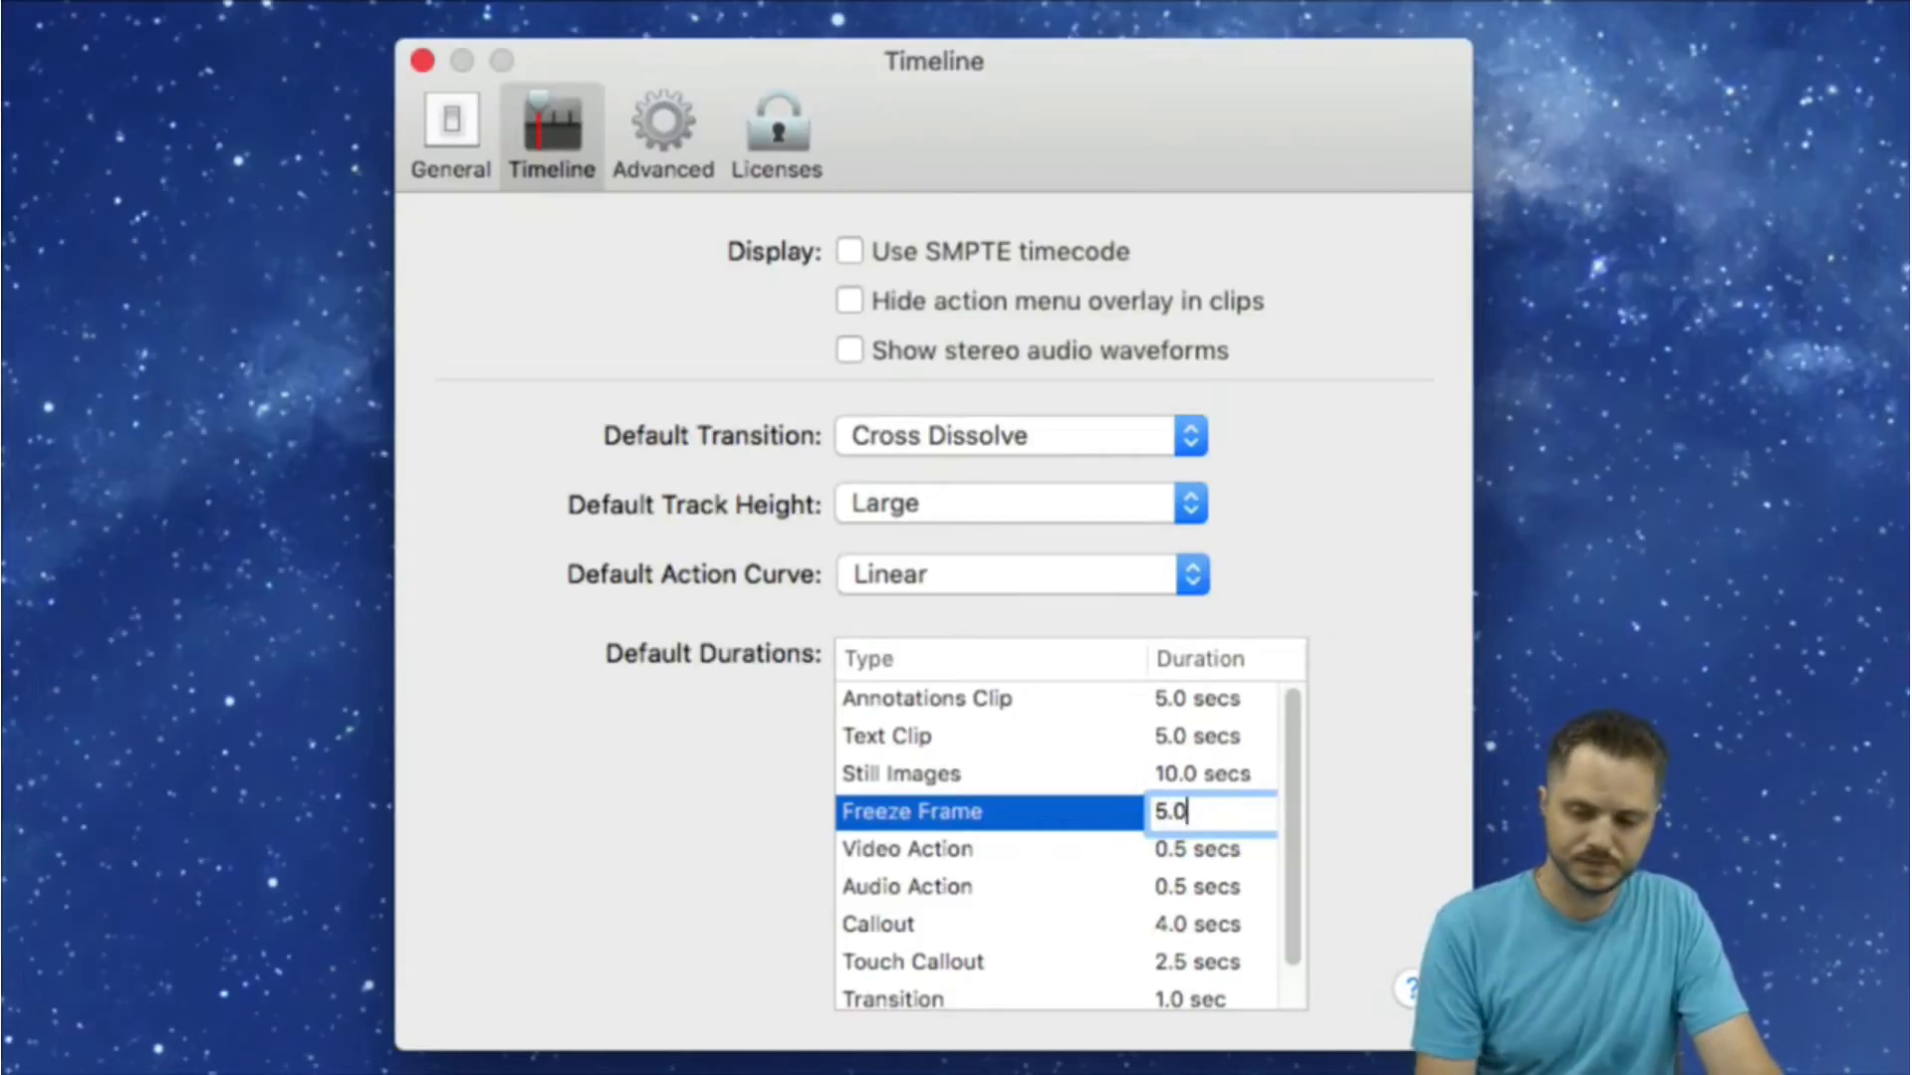
key(Return)
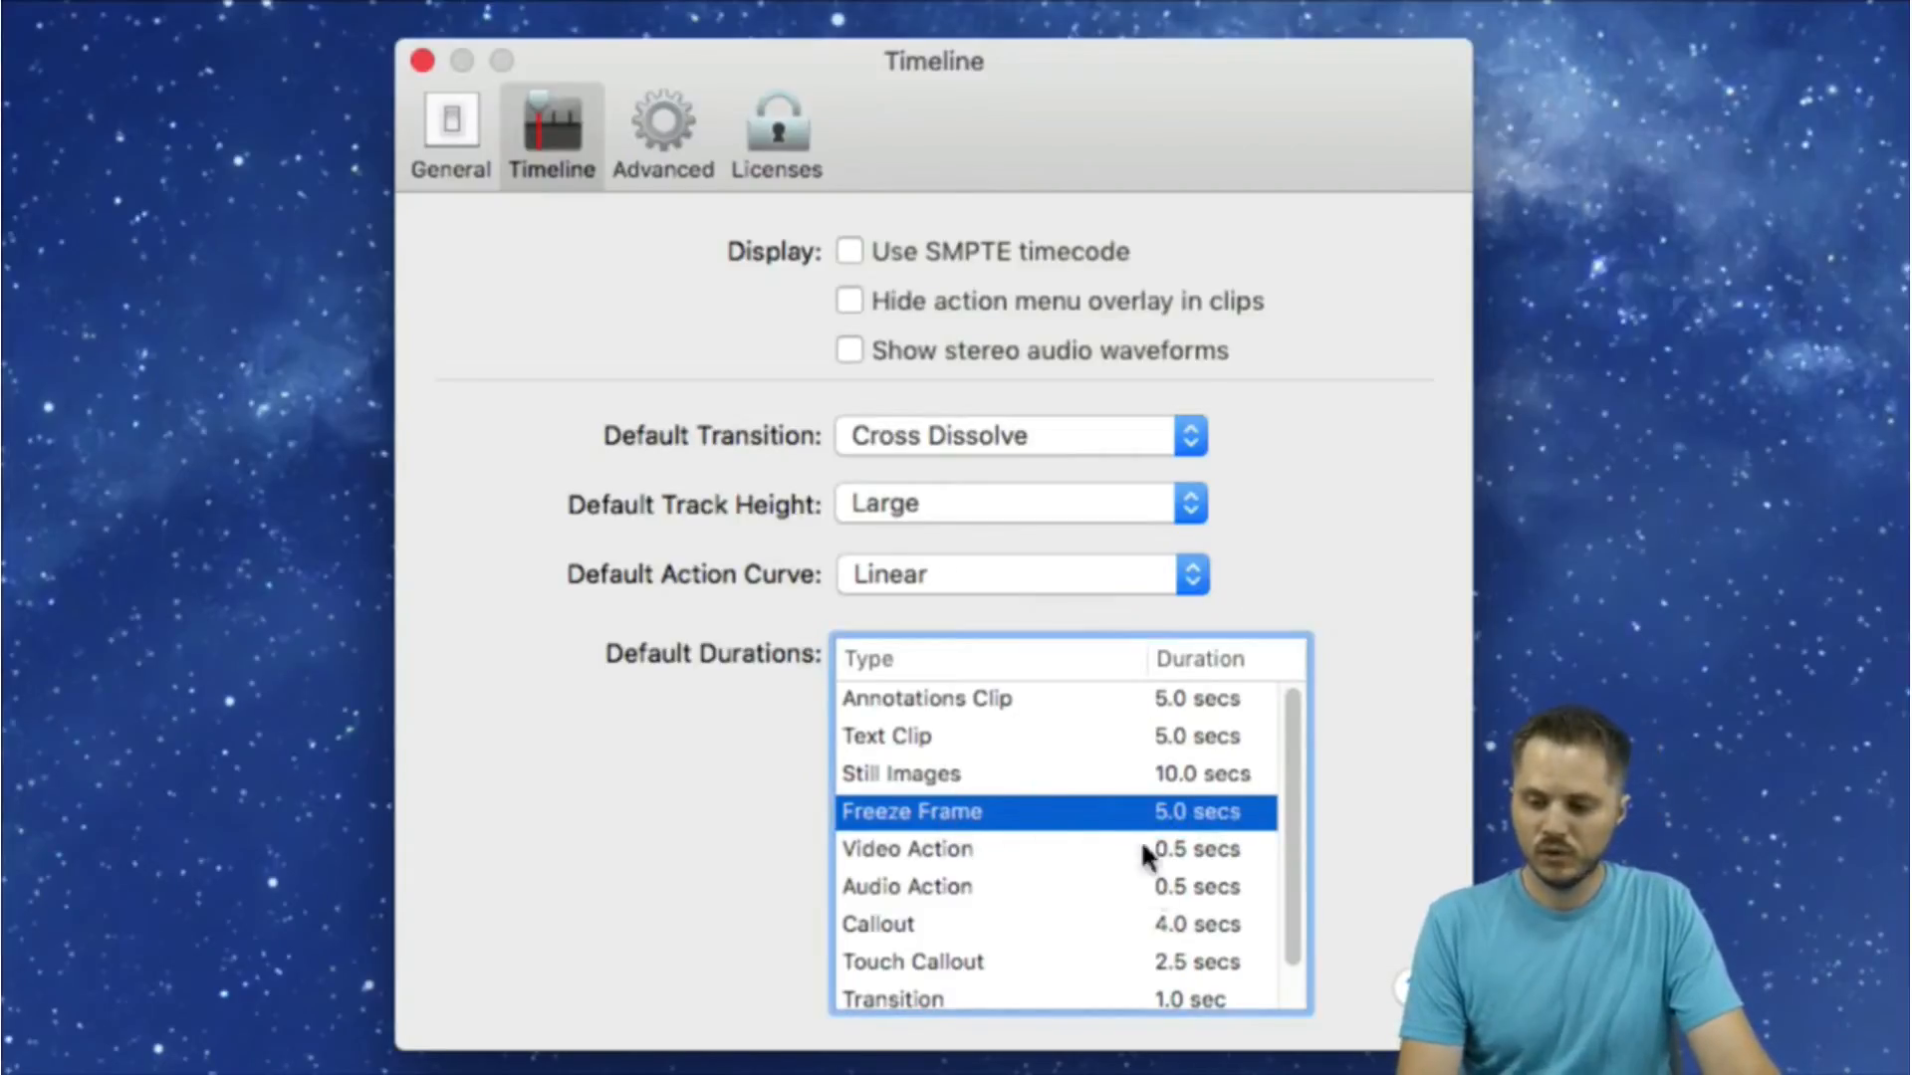
Set the default duration for Transition to 2.0 seconds and look over the rest of the default durations list.
scroll(1161, 883, down, 2)
scroll(1128, 921, up, 2)
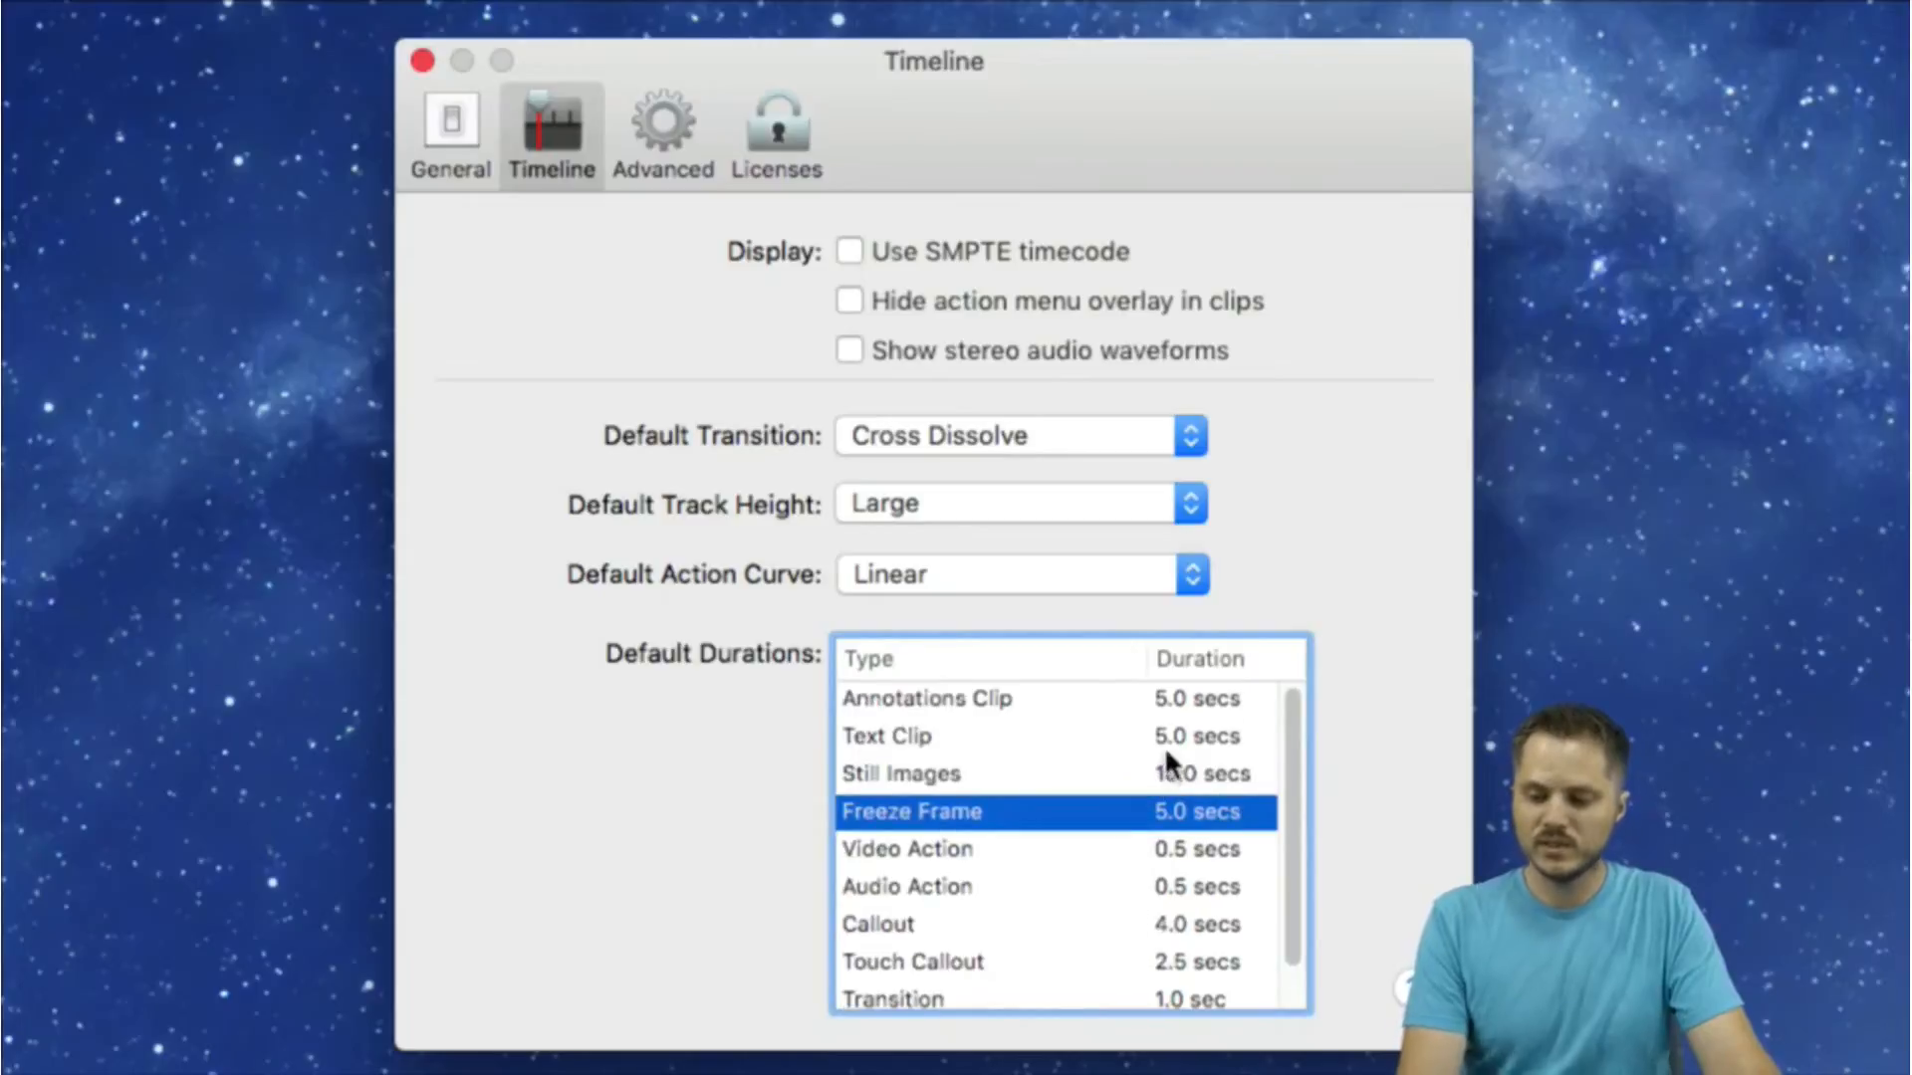
scroll(1145, 832, down, 2)
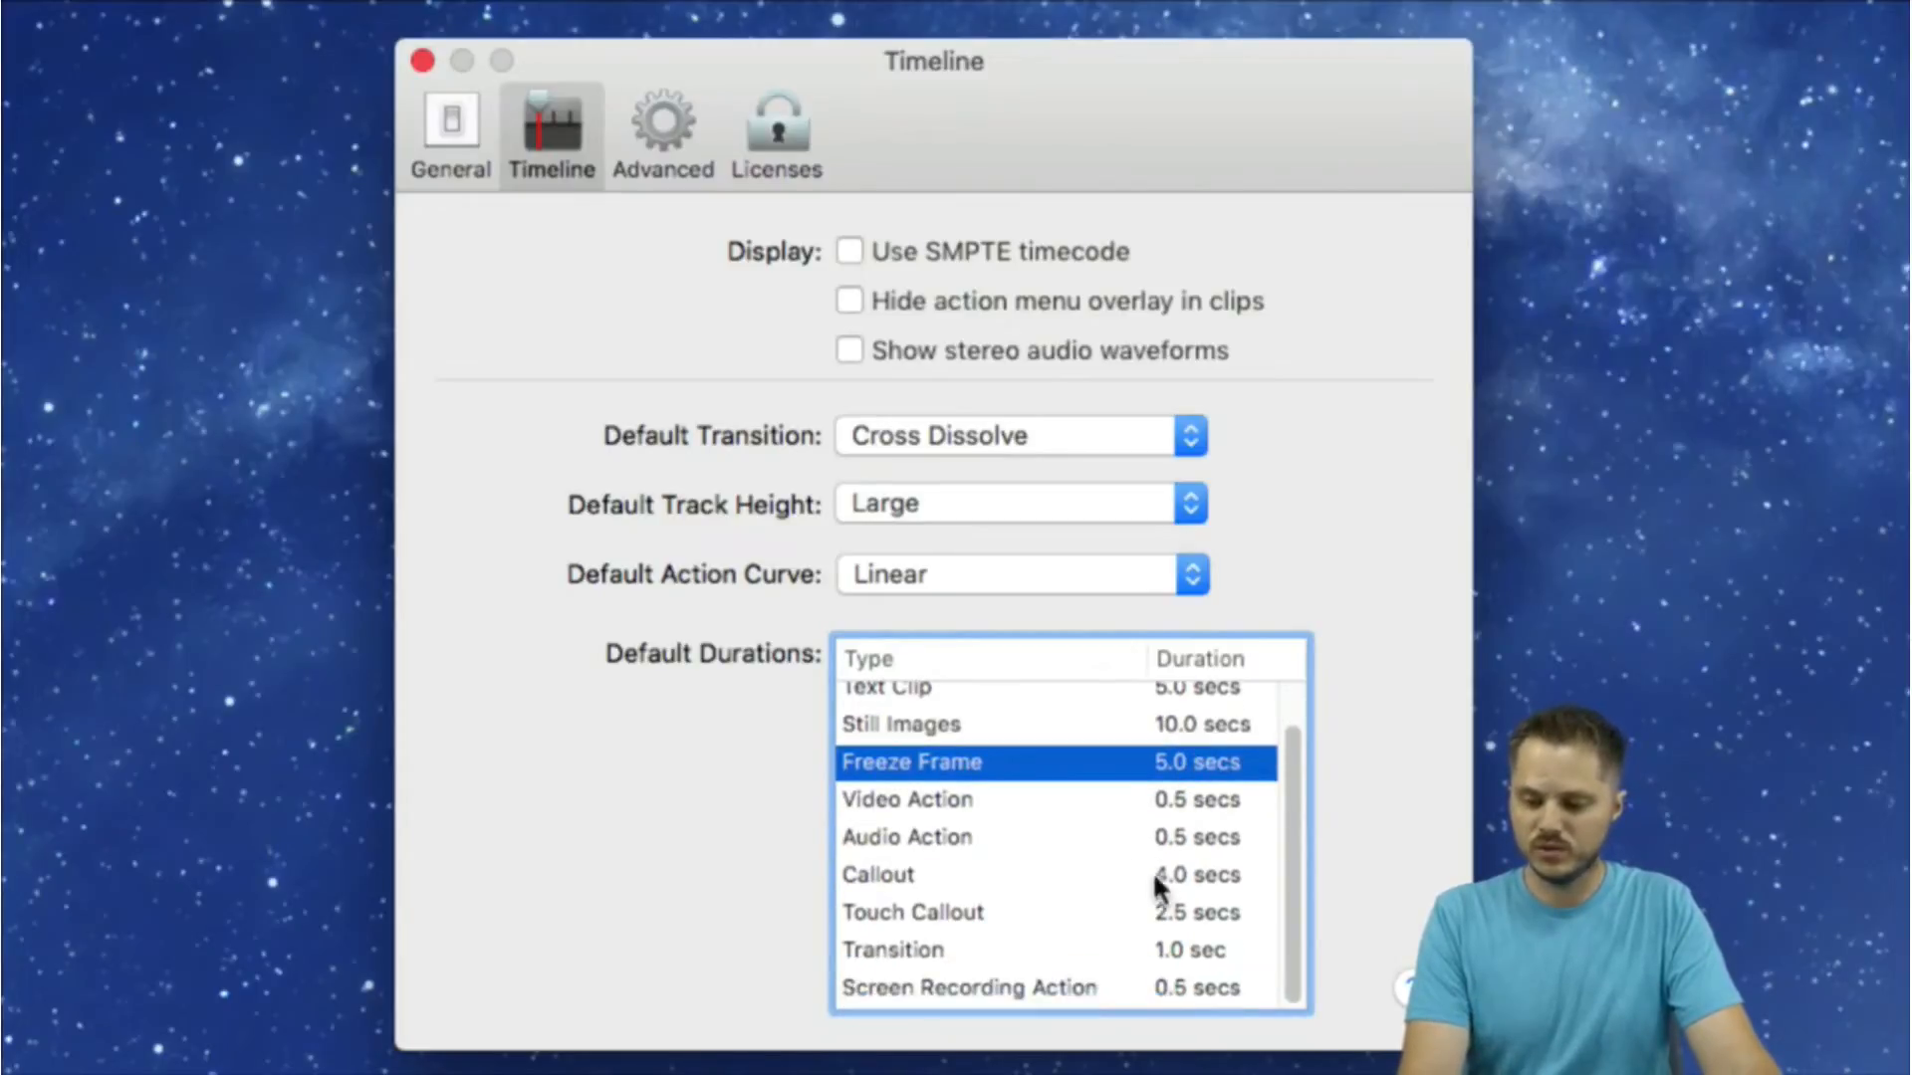
click(1164, 948)
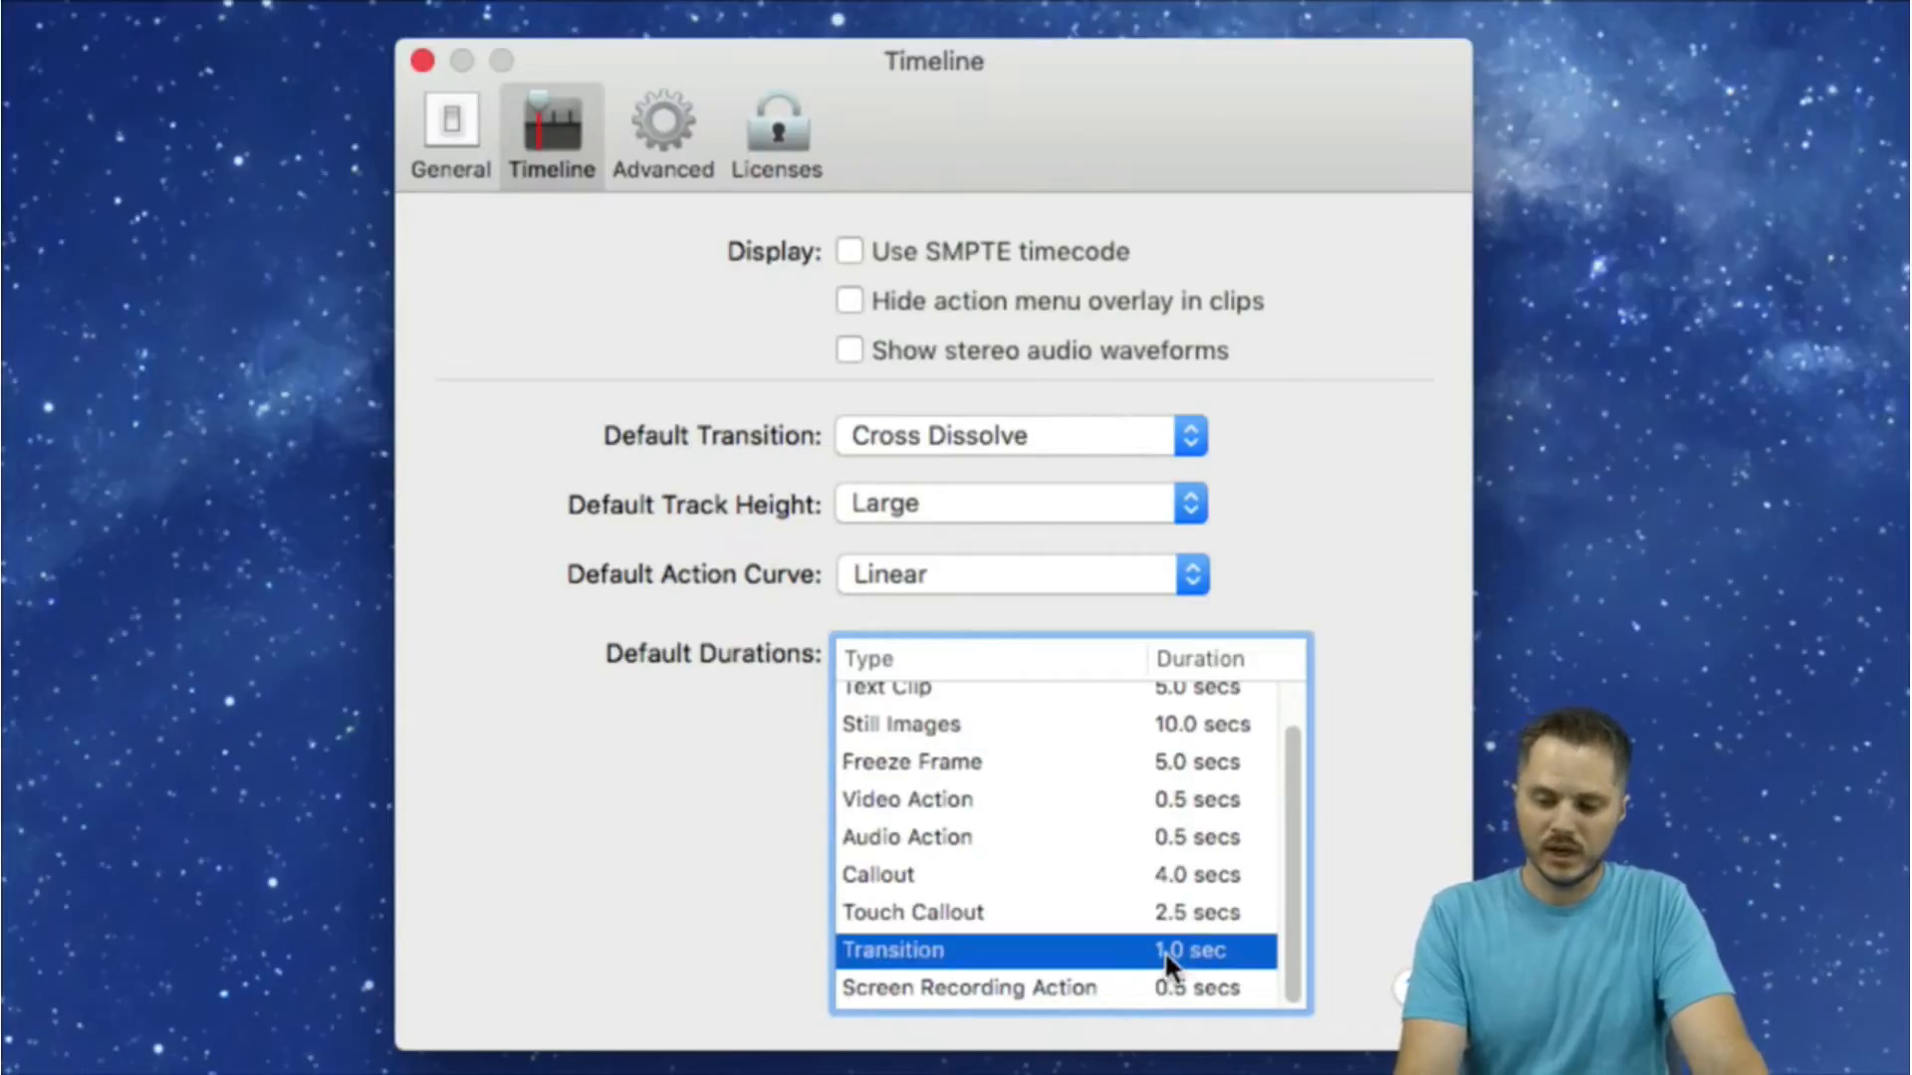
click(1163, 950)
text(2.0)
click(1014, 878)
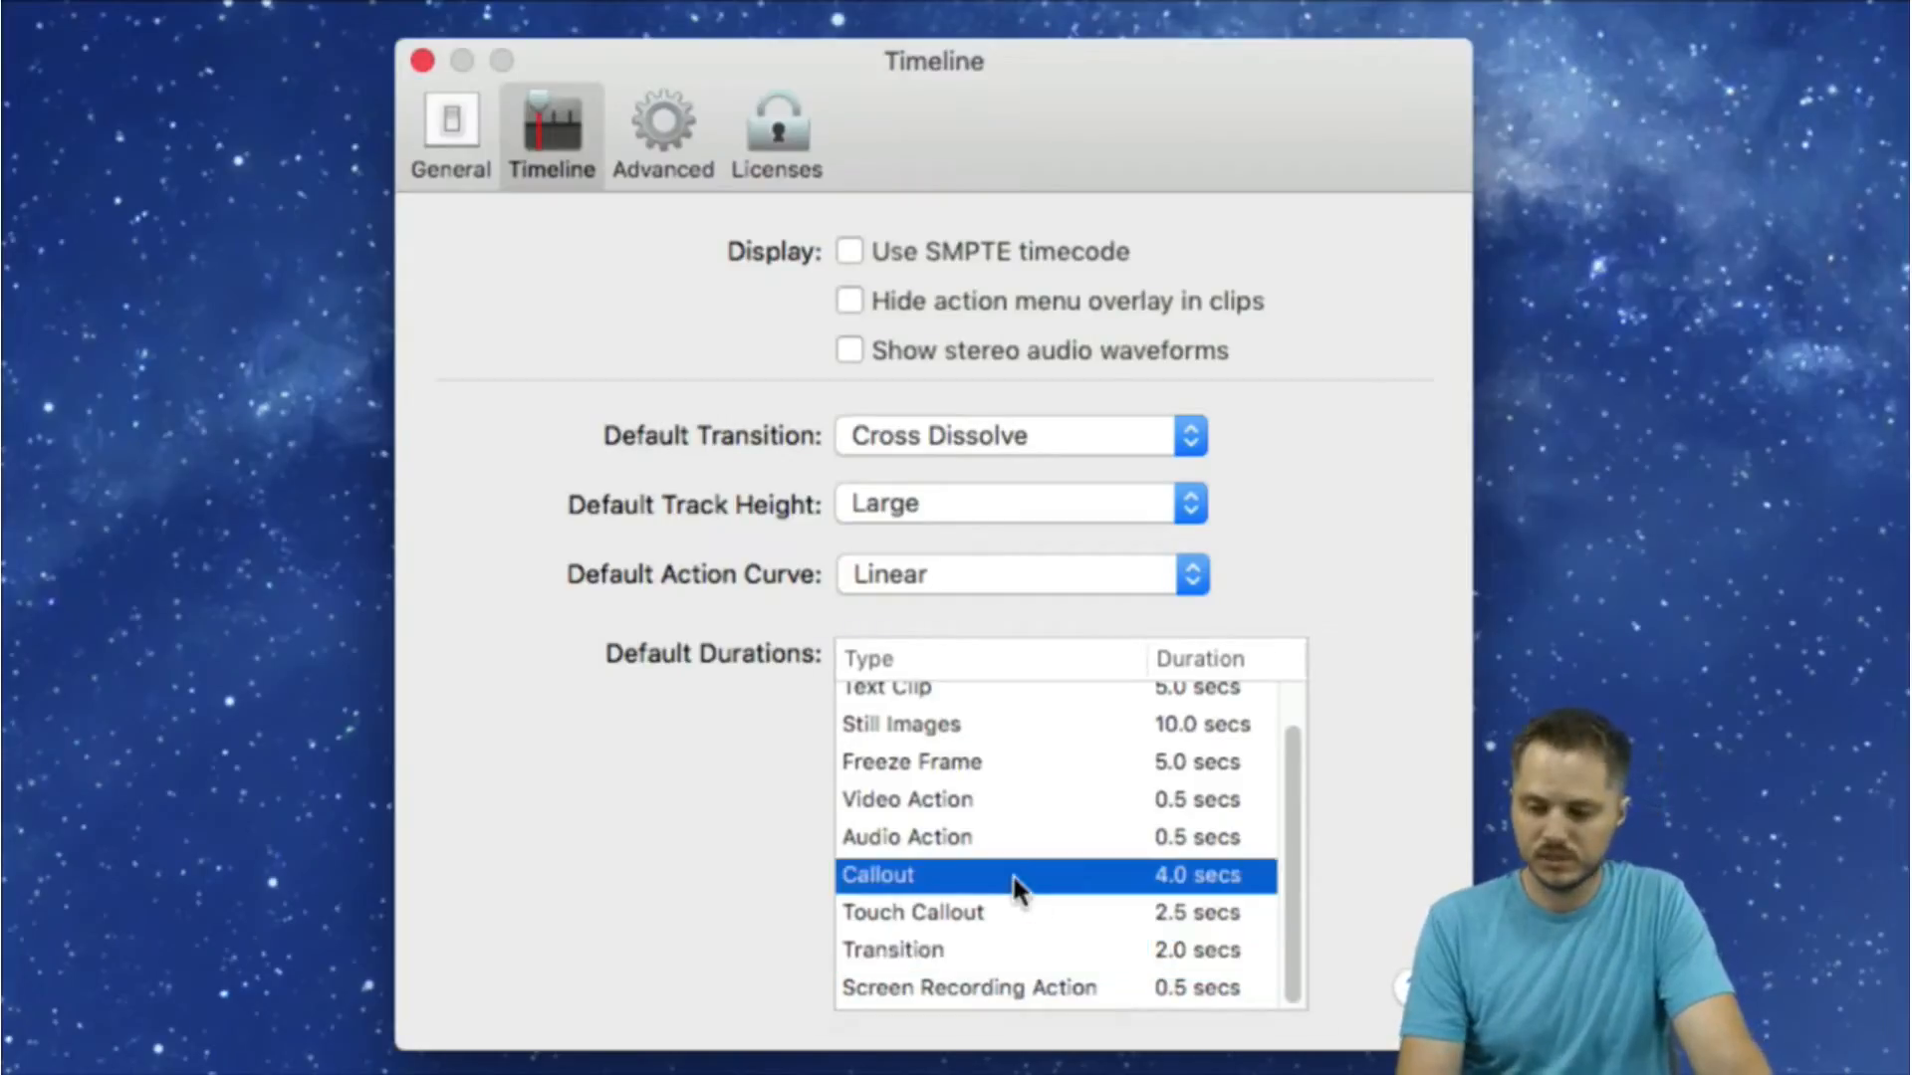
scroll(1046, 881, up, 2)
scroll(1076, 812, down, 1)
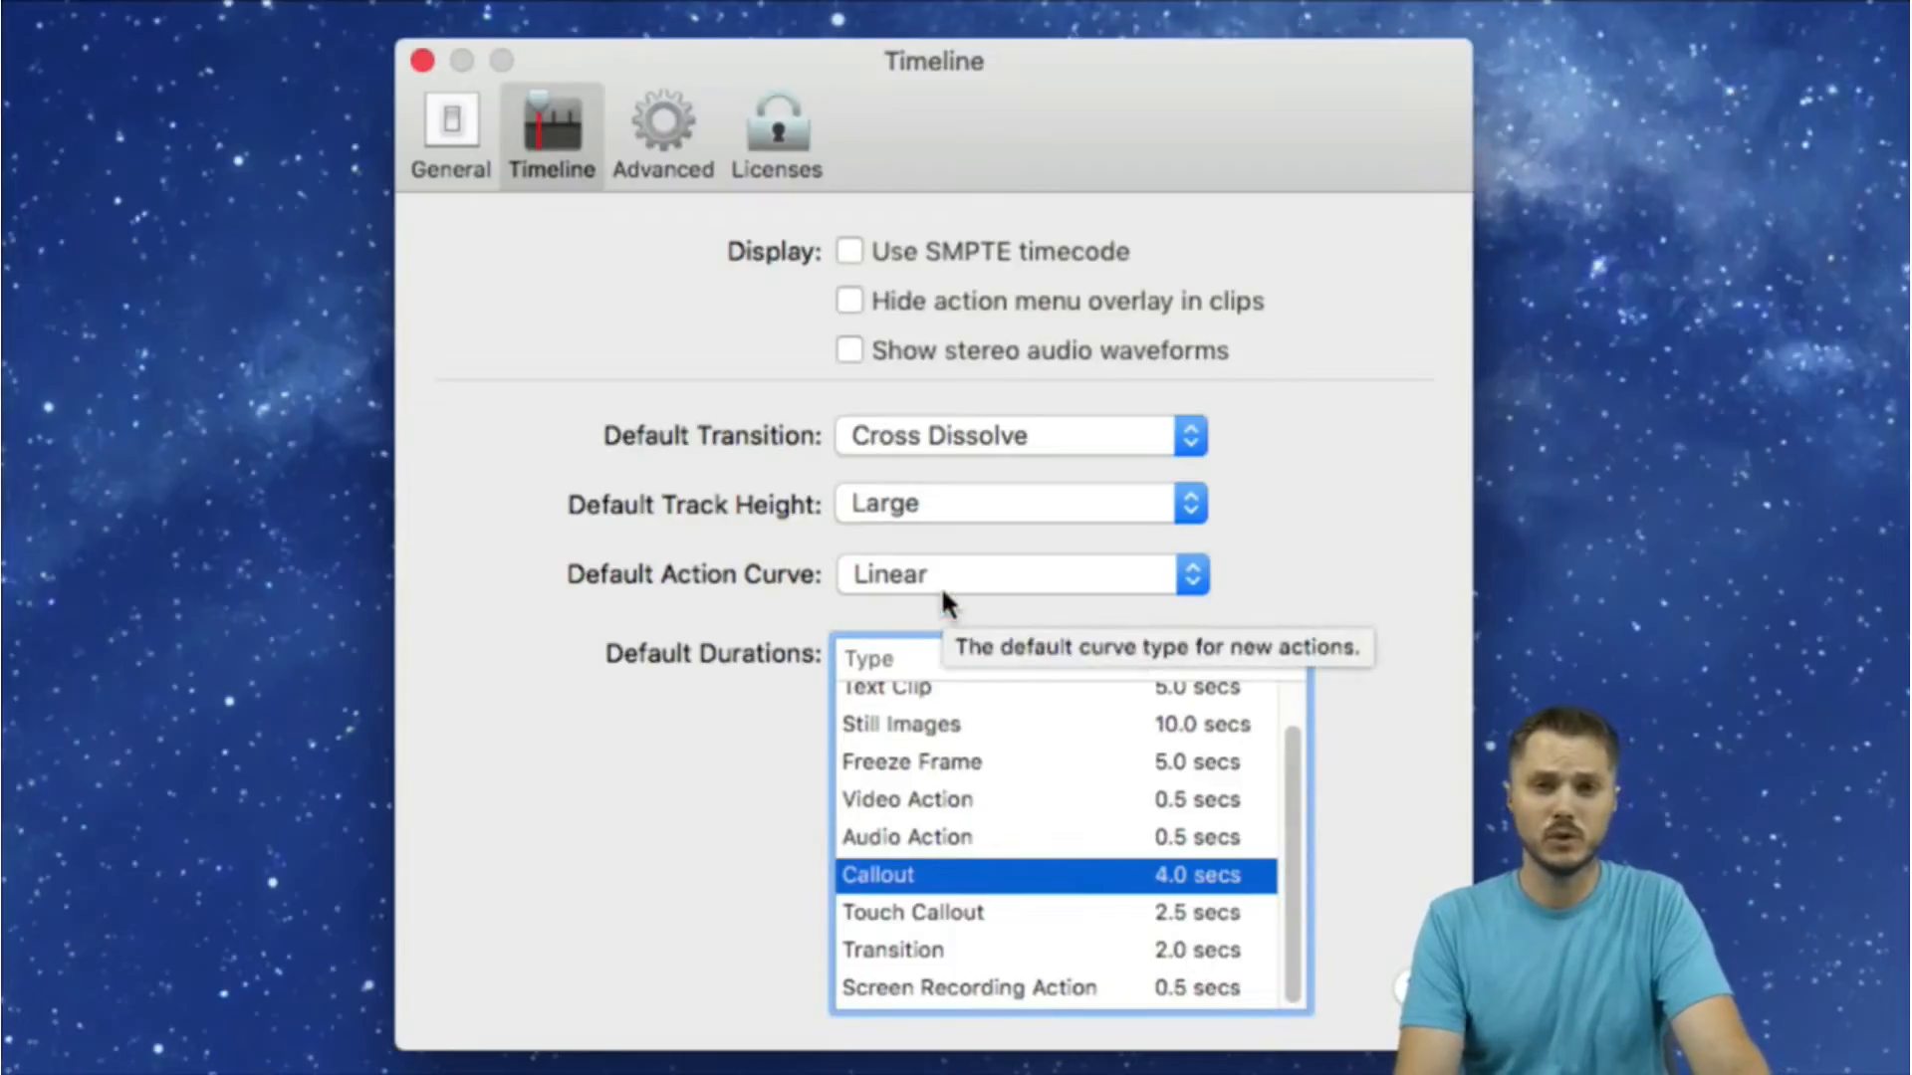
scroll(1024, 786, up, 1)
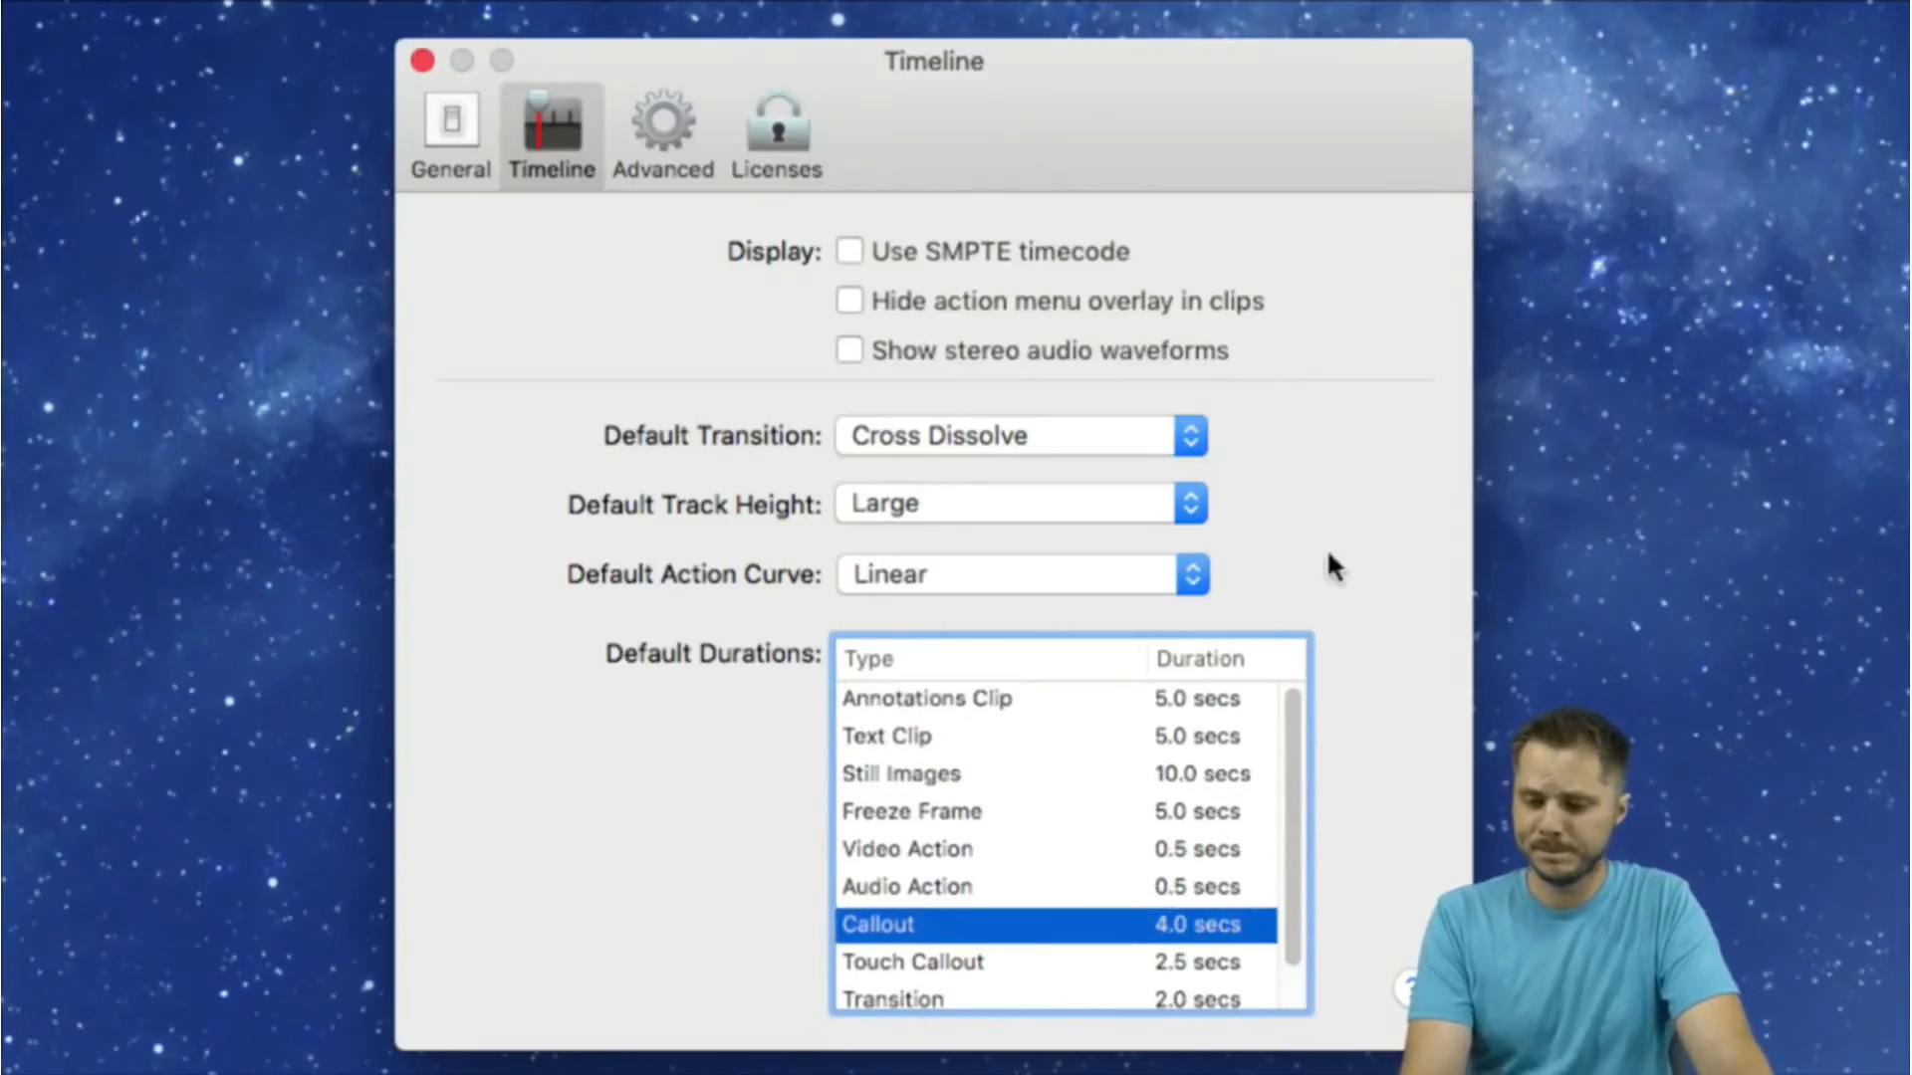
Review the Advanced preferences, including the location chooser for the capture scratch disk, and cancel the chooser.
drag(942, 89, 881, 146)
click(648, 117)
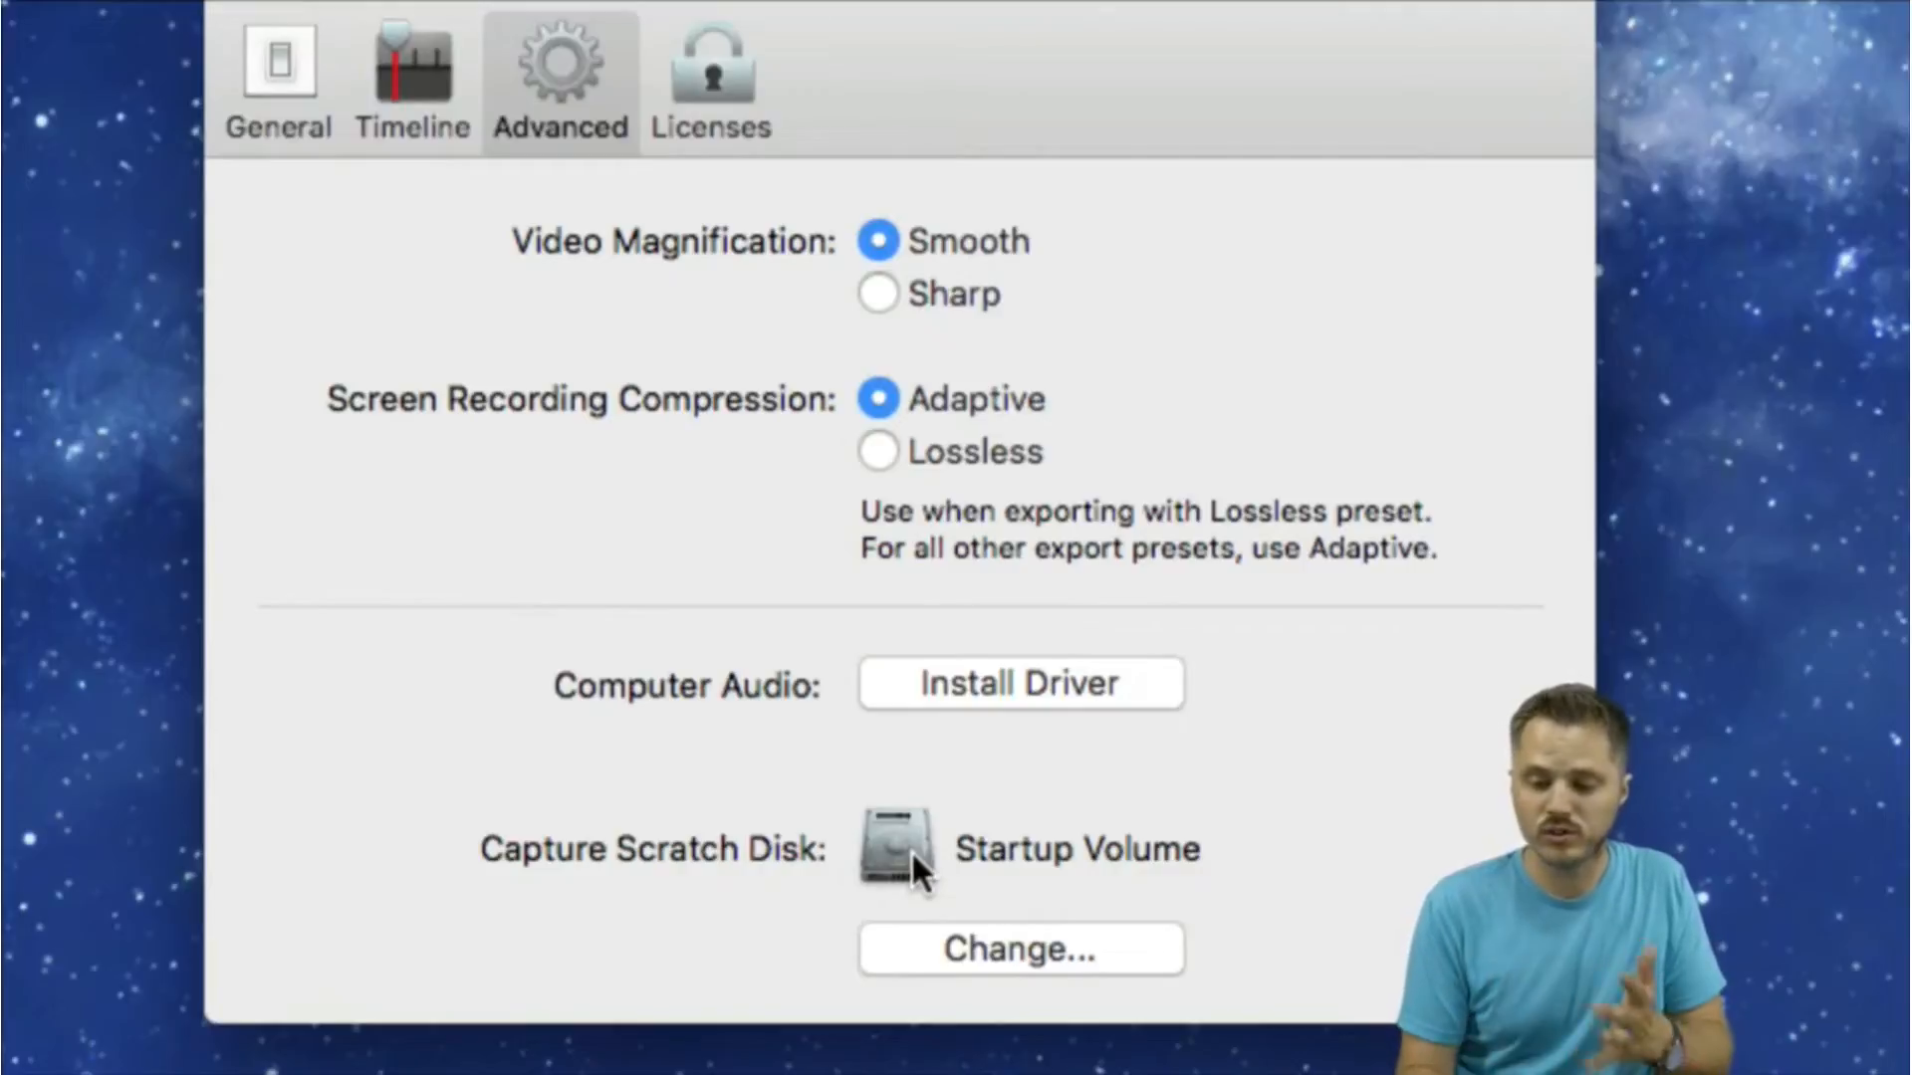
click(944, 954)
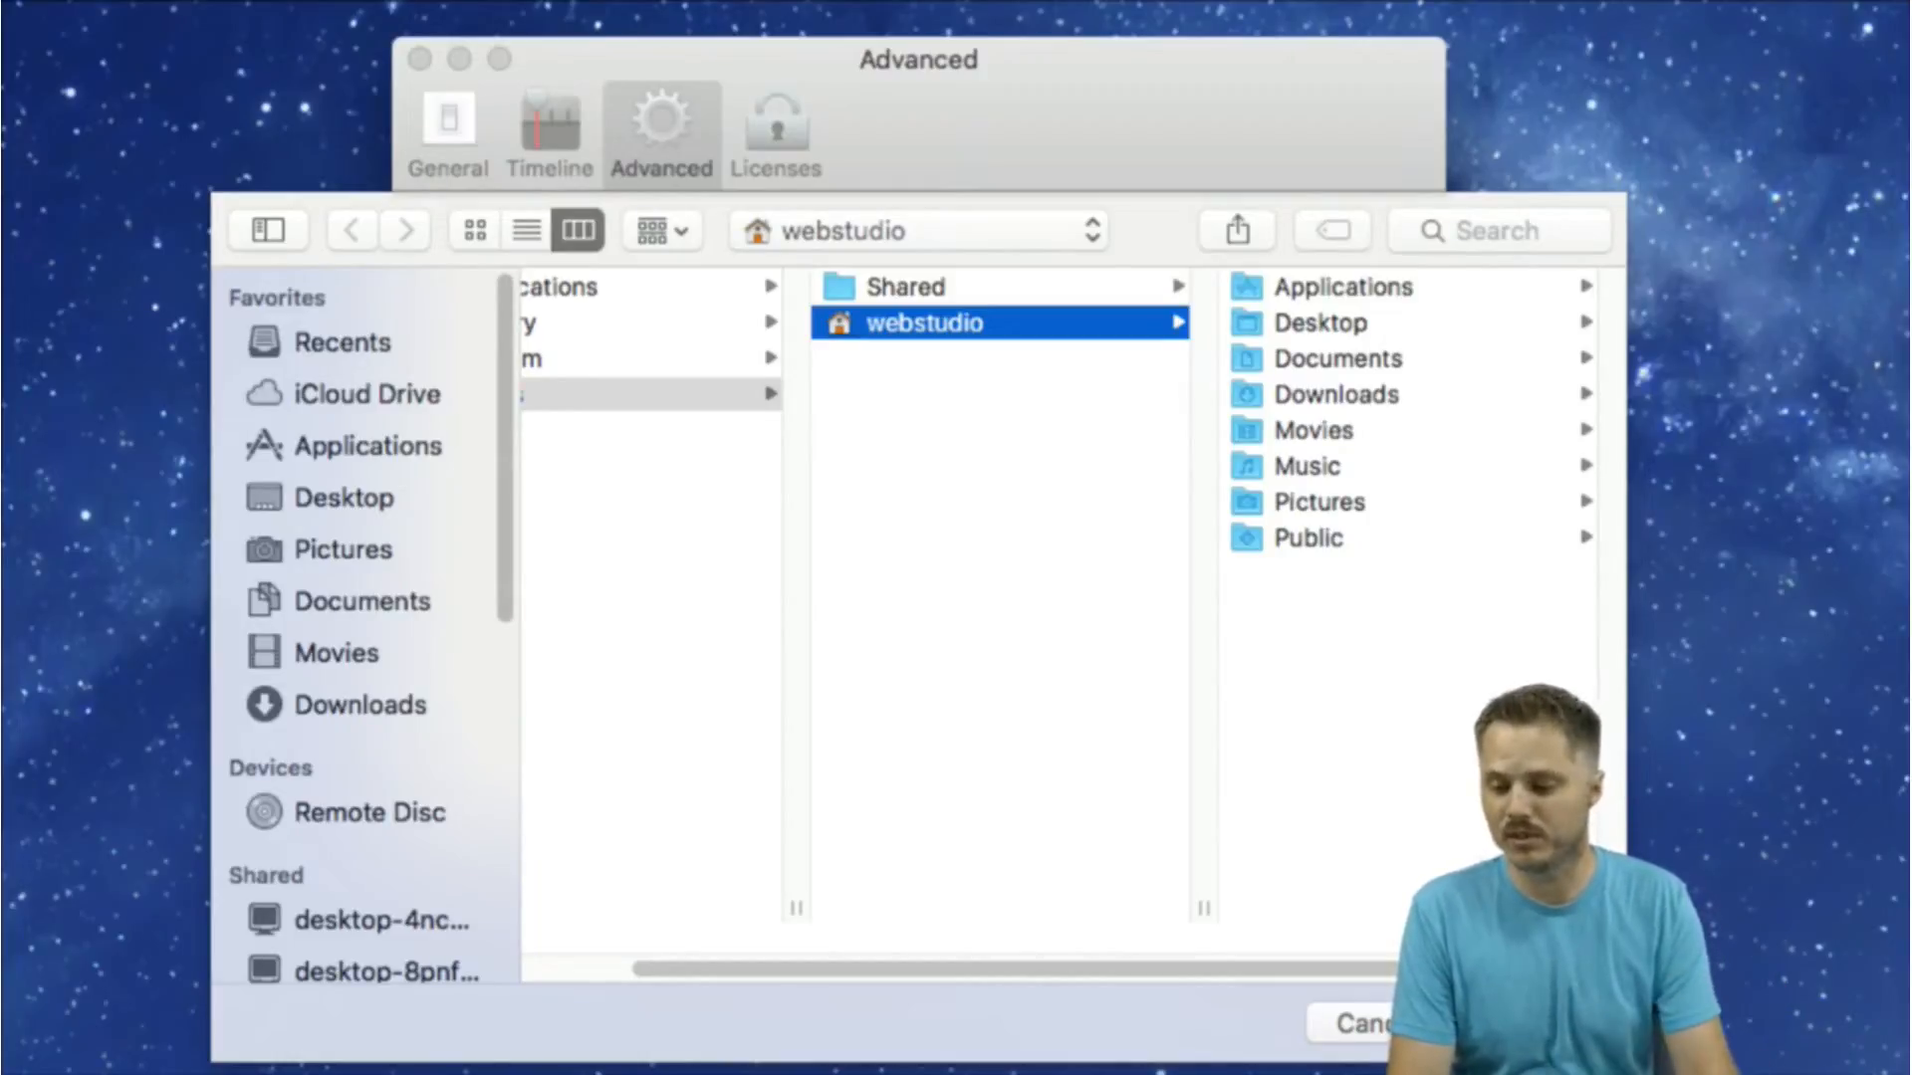
key(Escape)
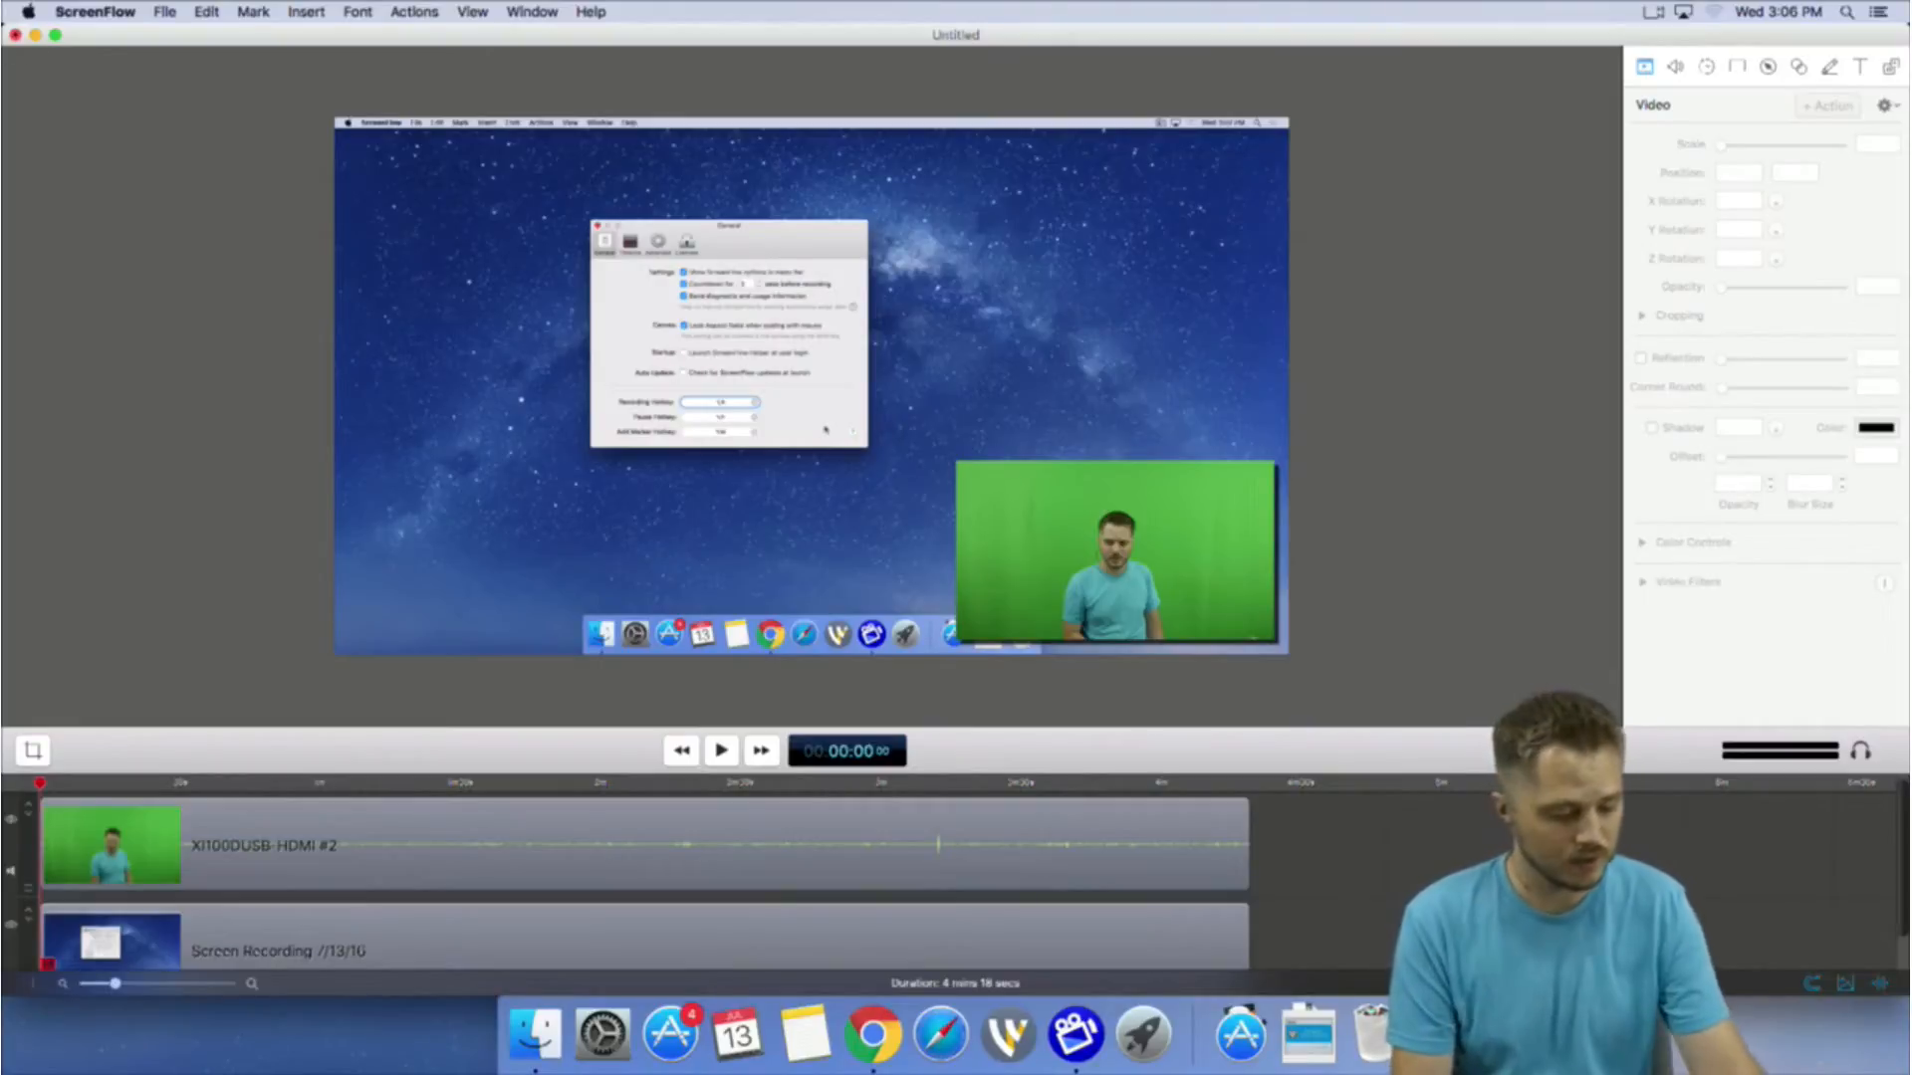
Open the new recording setup and bring up its second page with the framerate, loop and timer options.
click(1653, 12)
click(1692, 104)
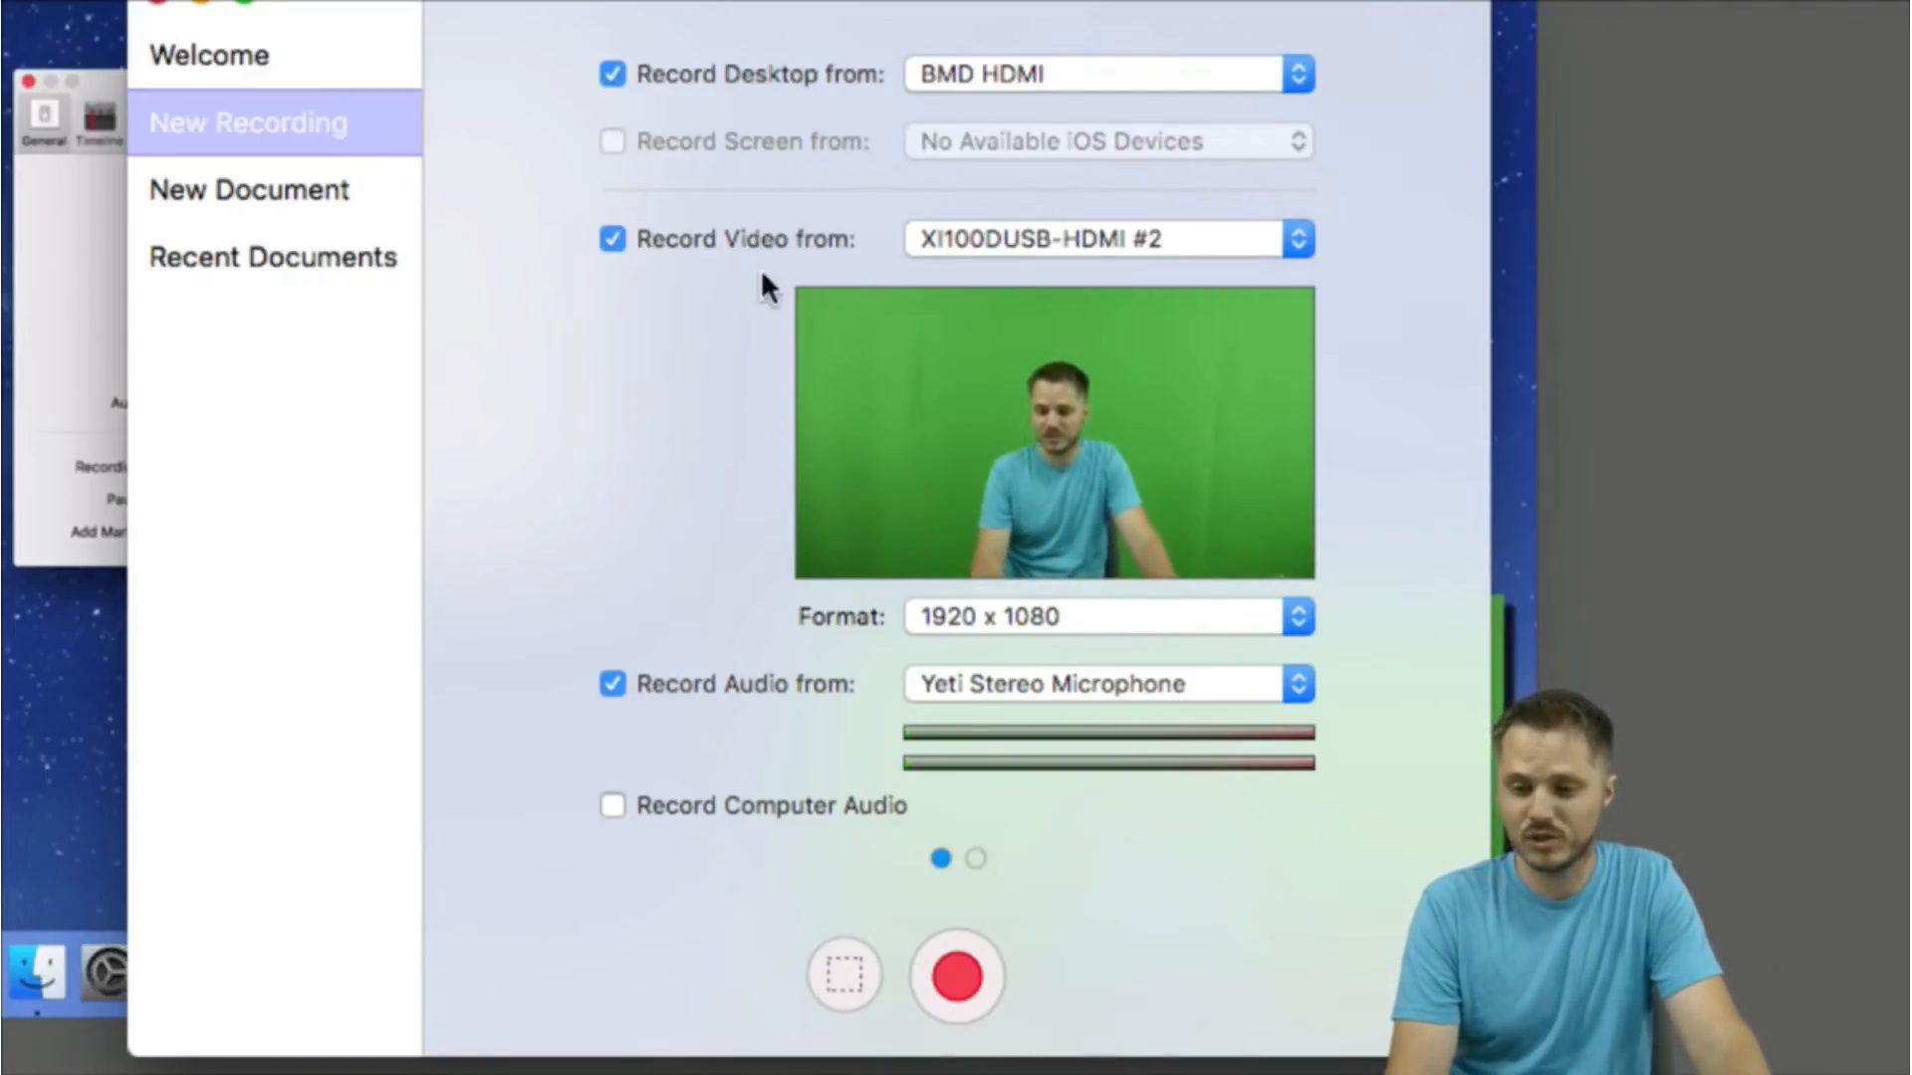
click(968, 841)
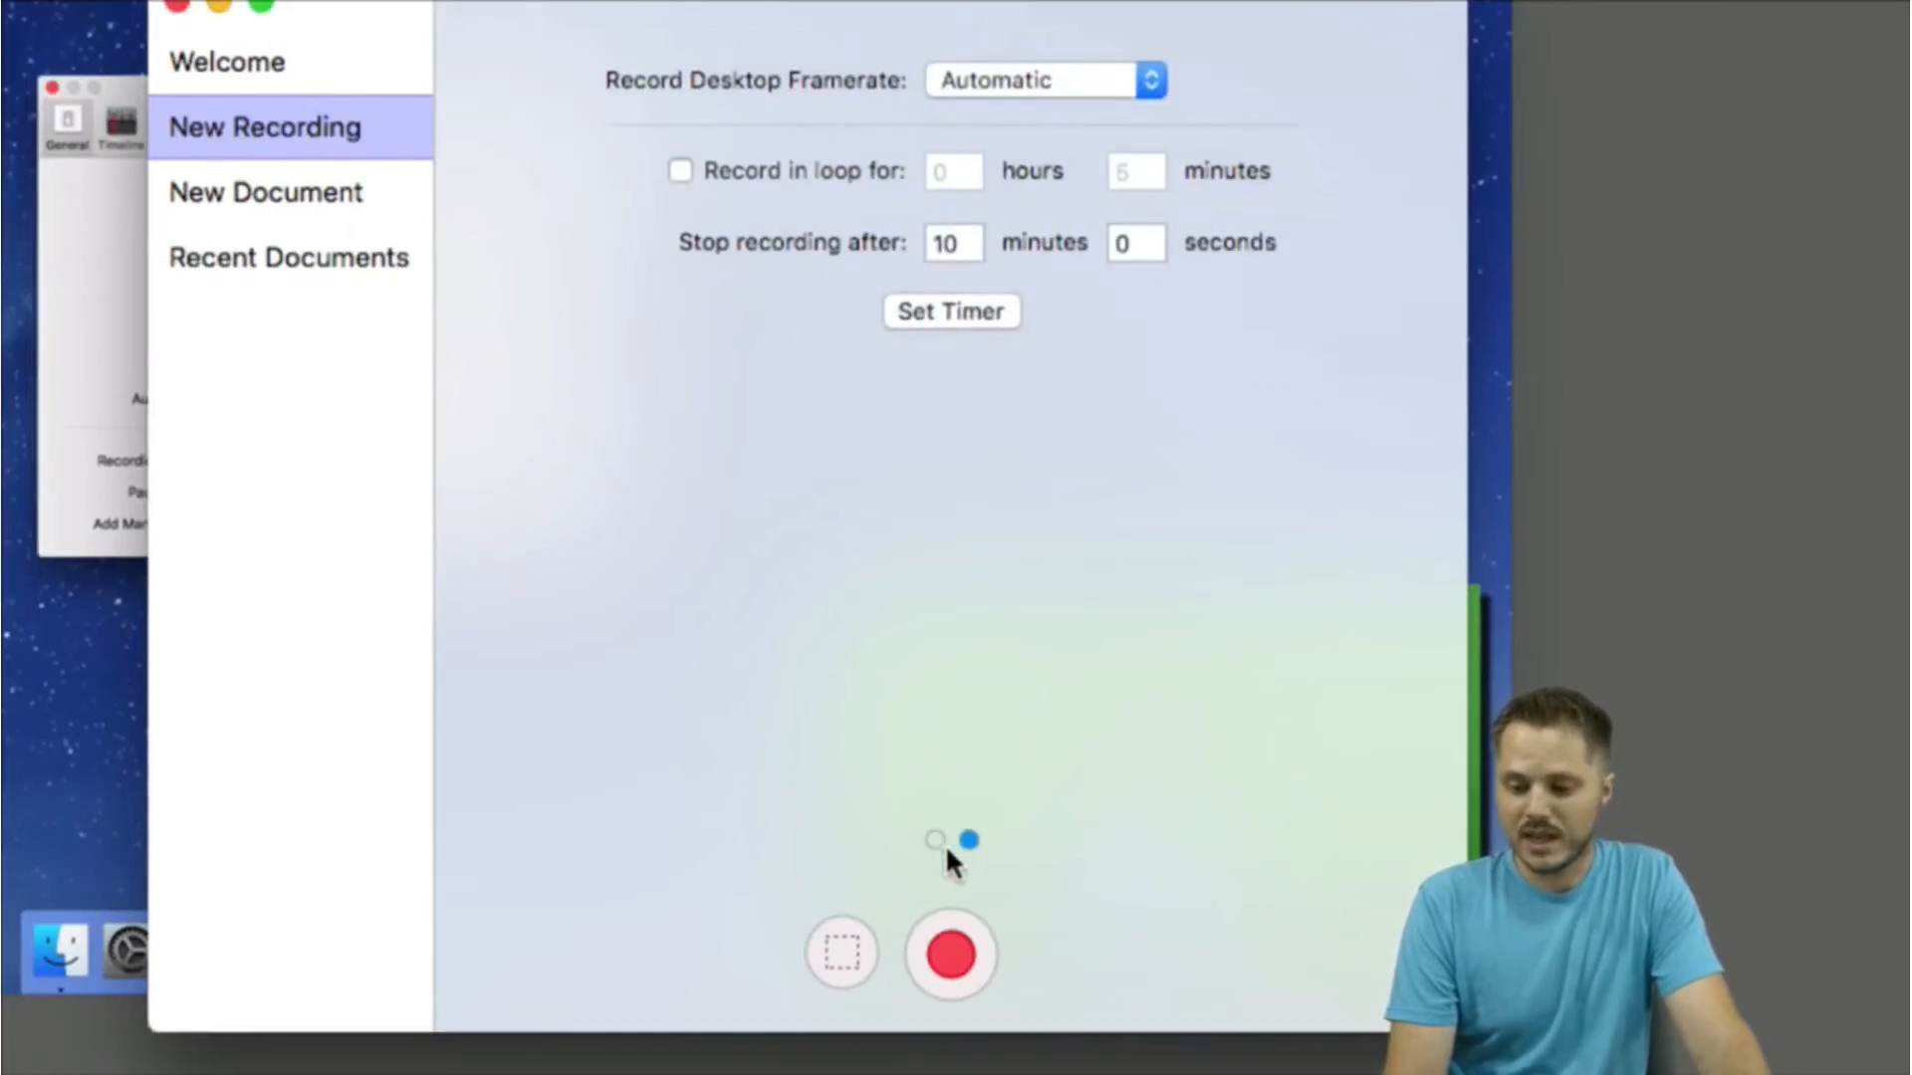
click(935, 841)
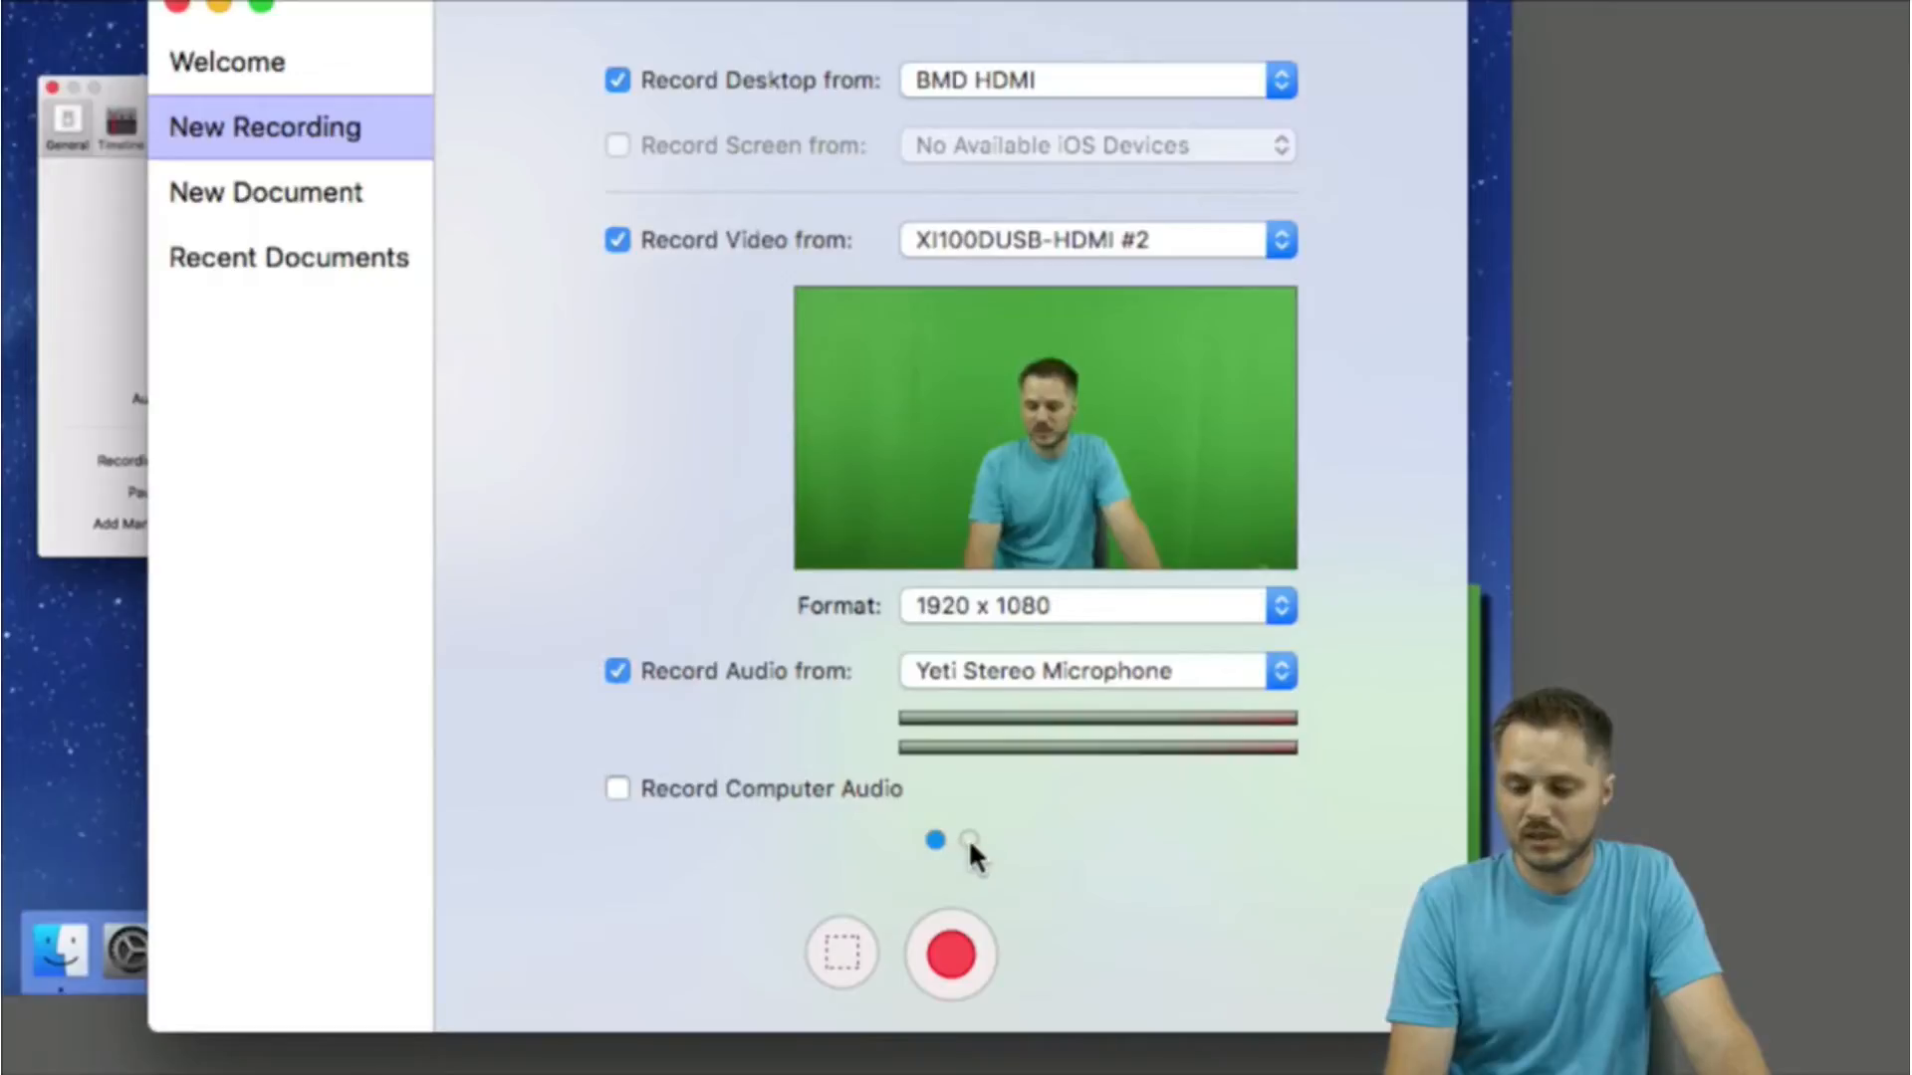
click(968, 840)
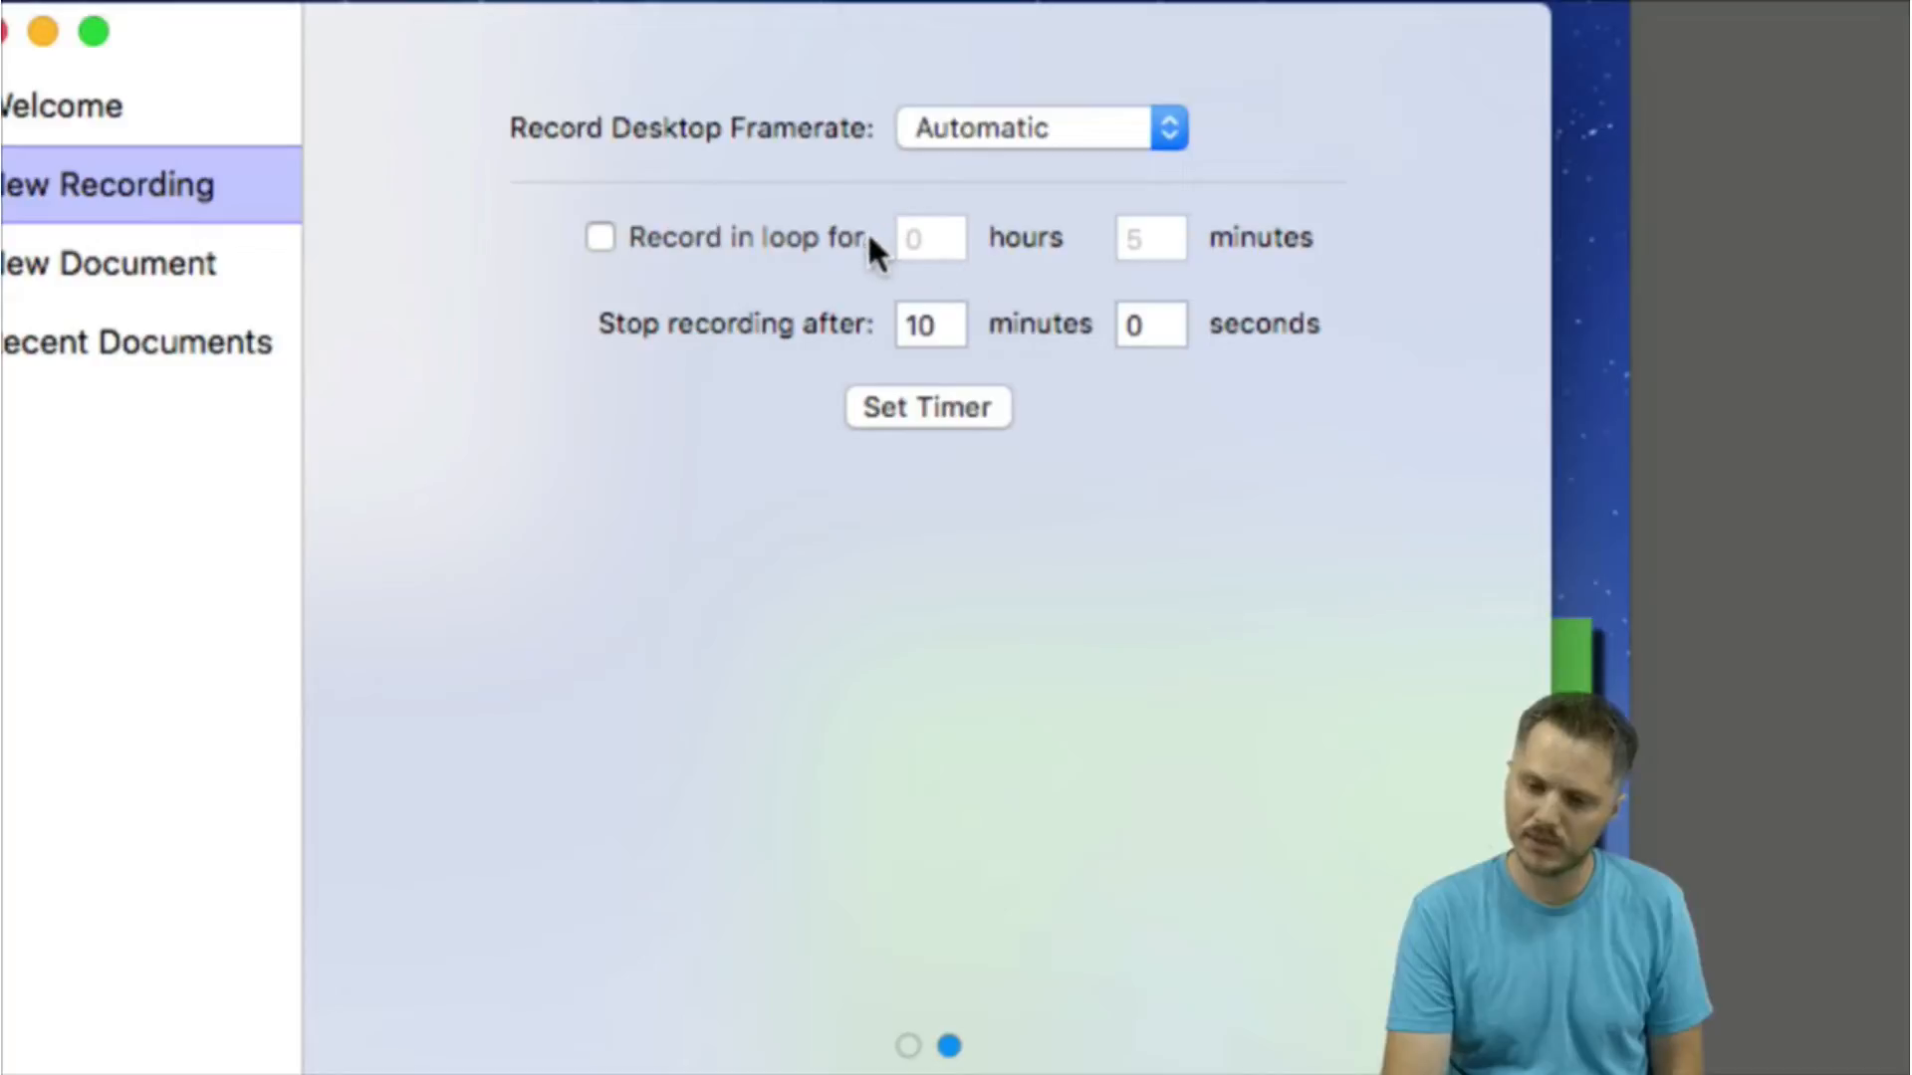
Enable loop recording and set the loop length to 1 hour and 15 minutes.
click(600, 237)
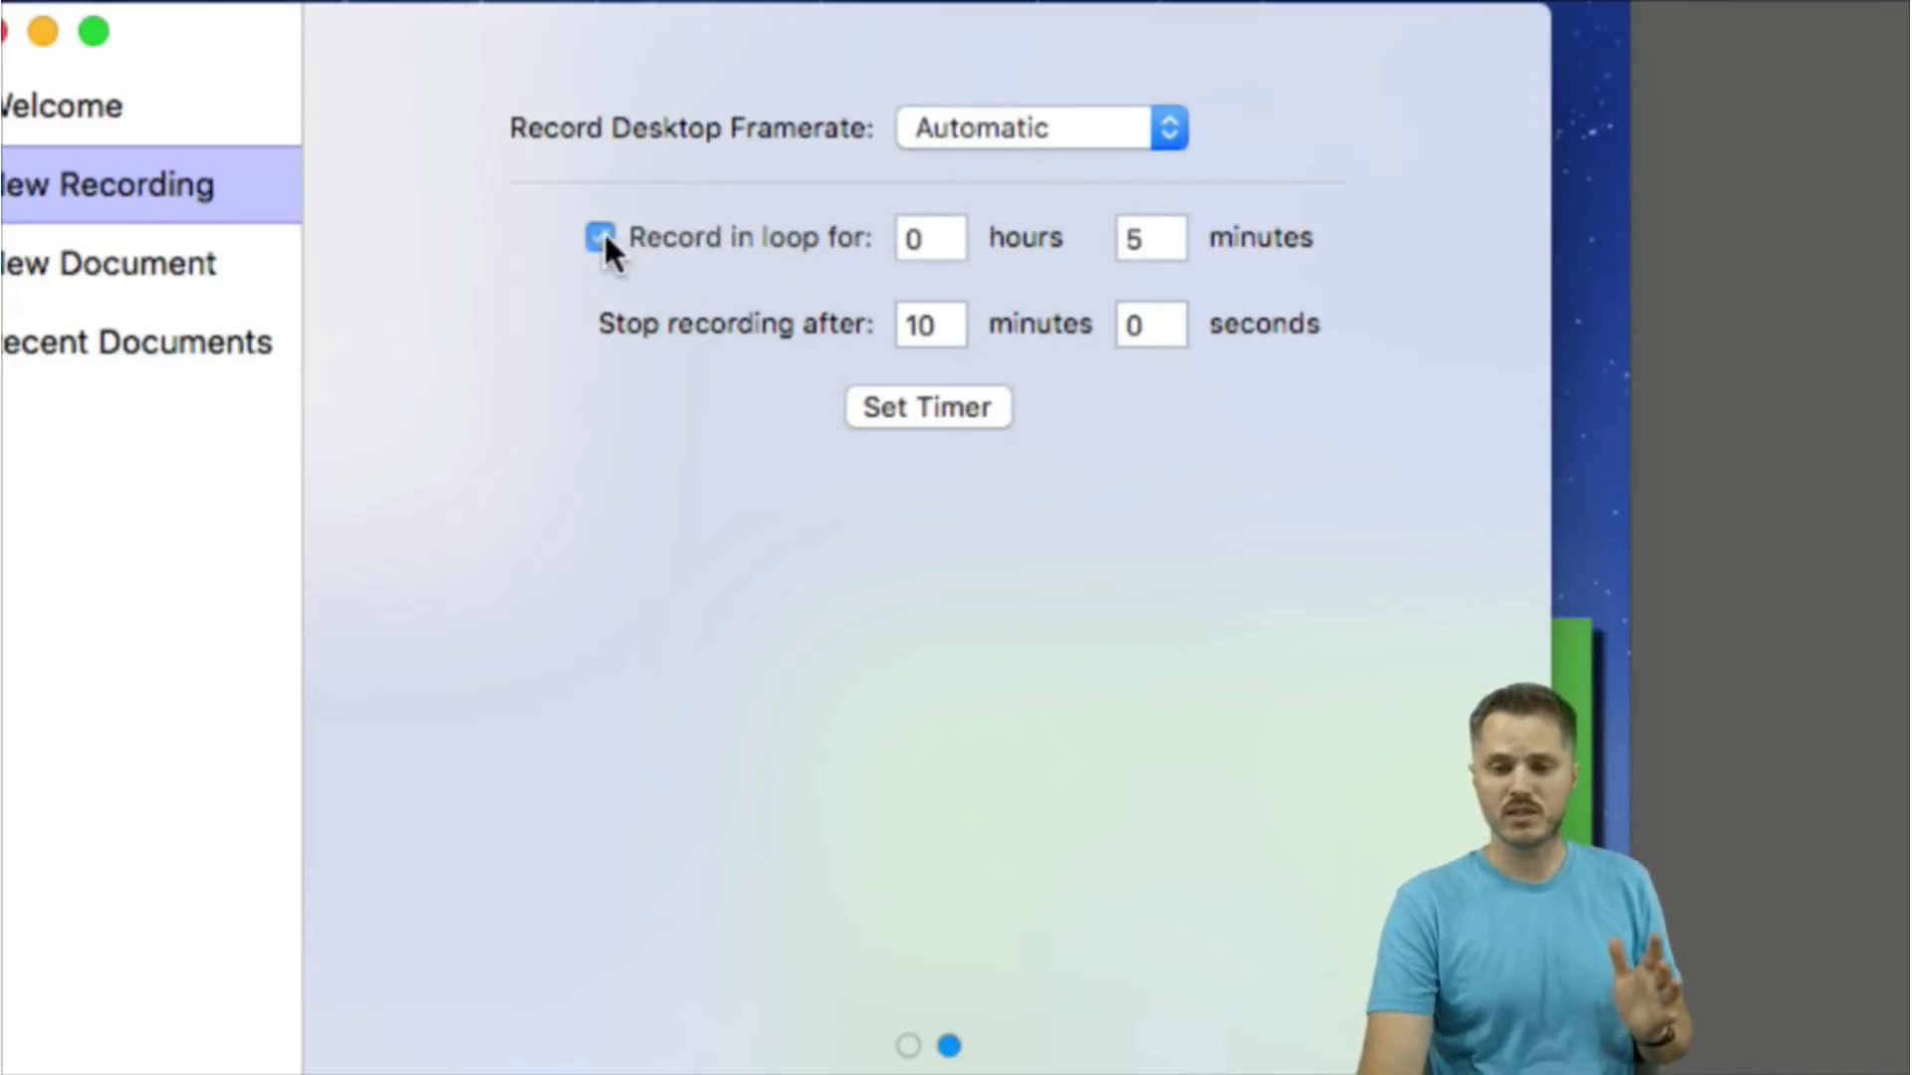
click(953, 236)
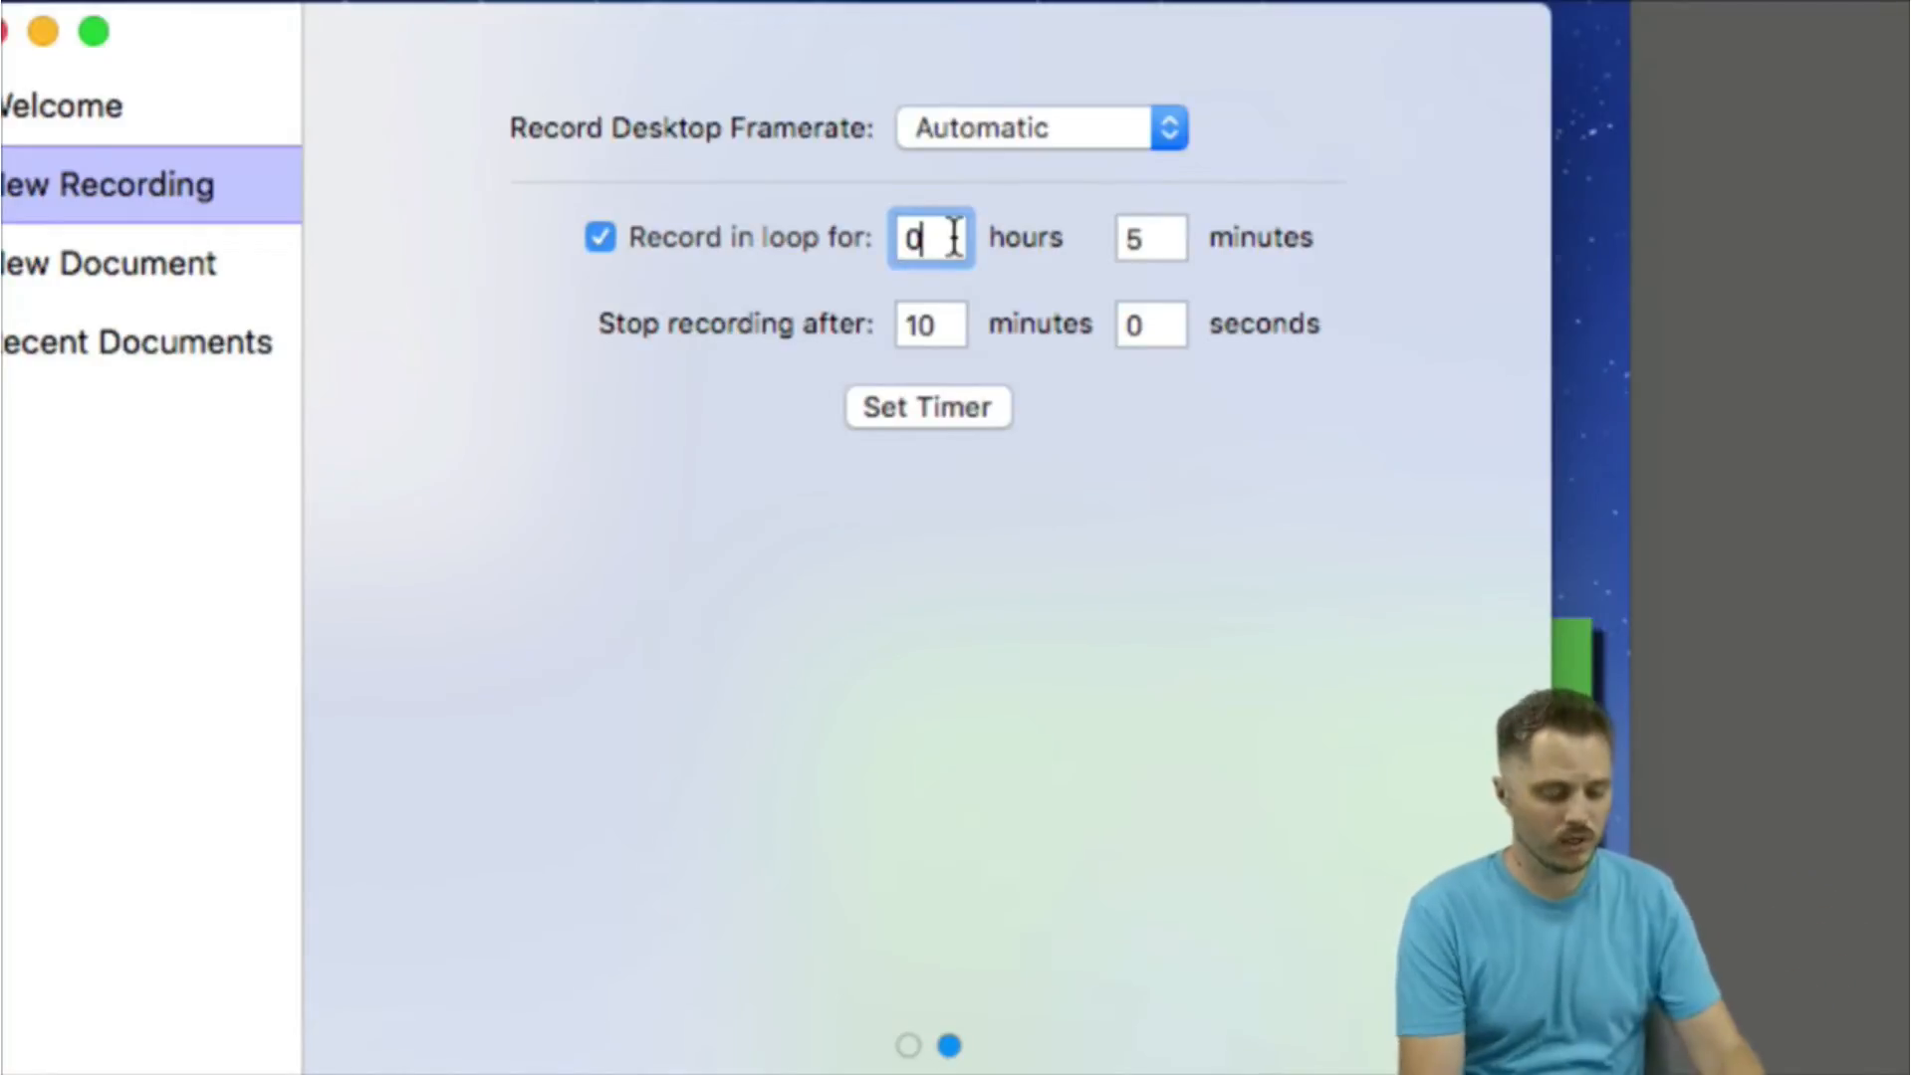
key(BackSpace)
text(1)
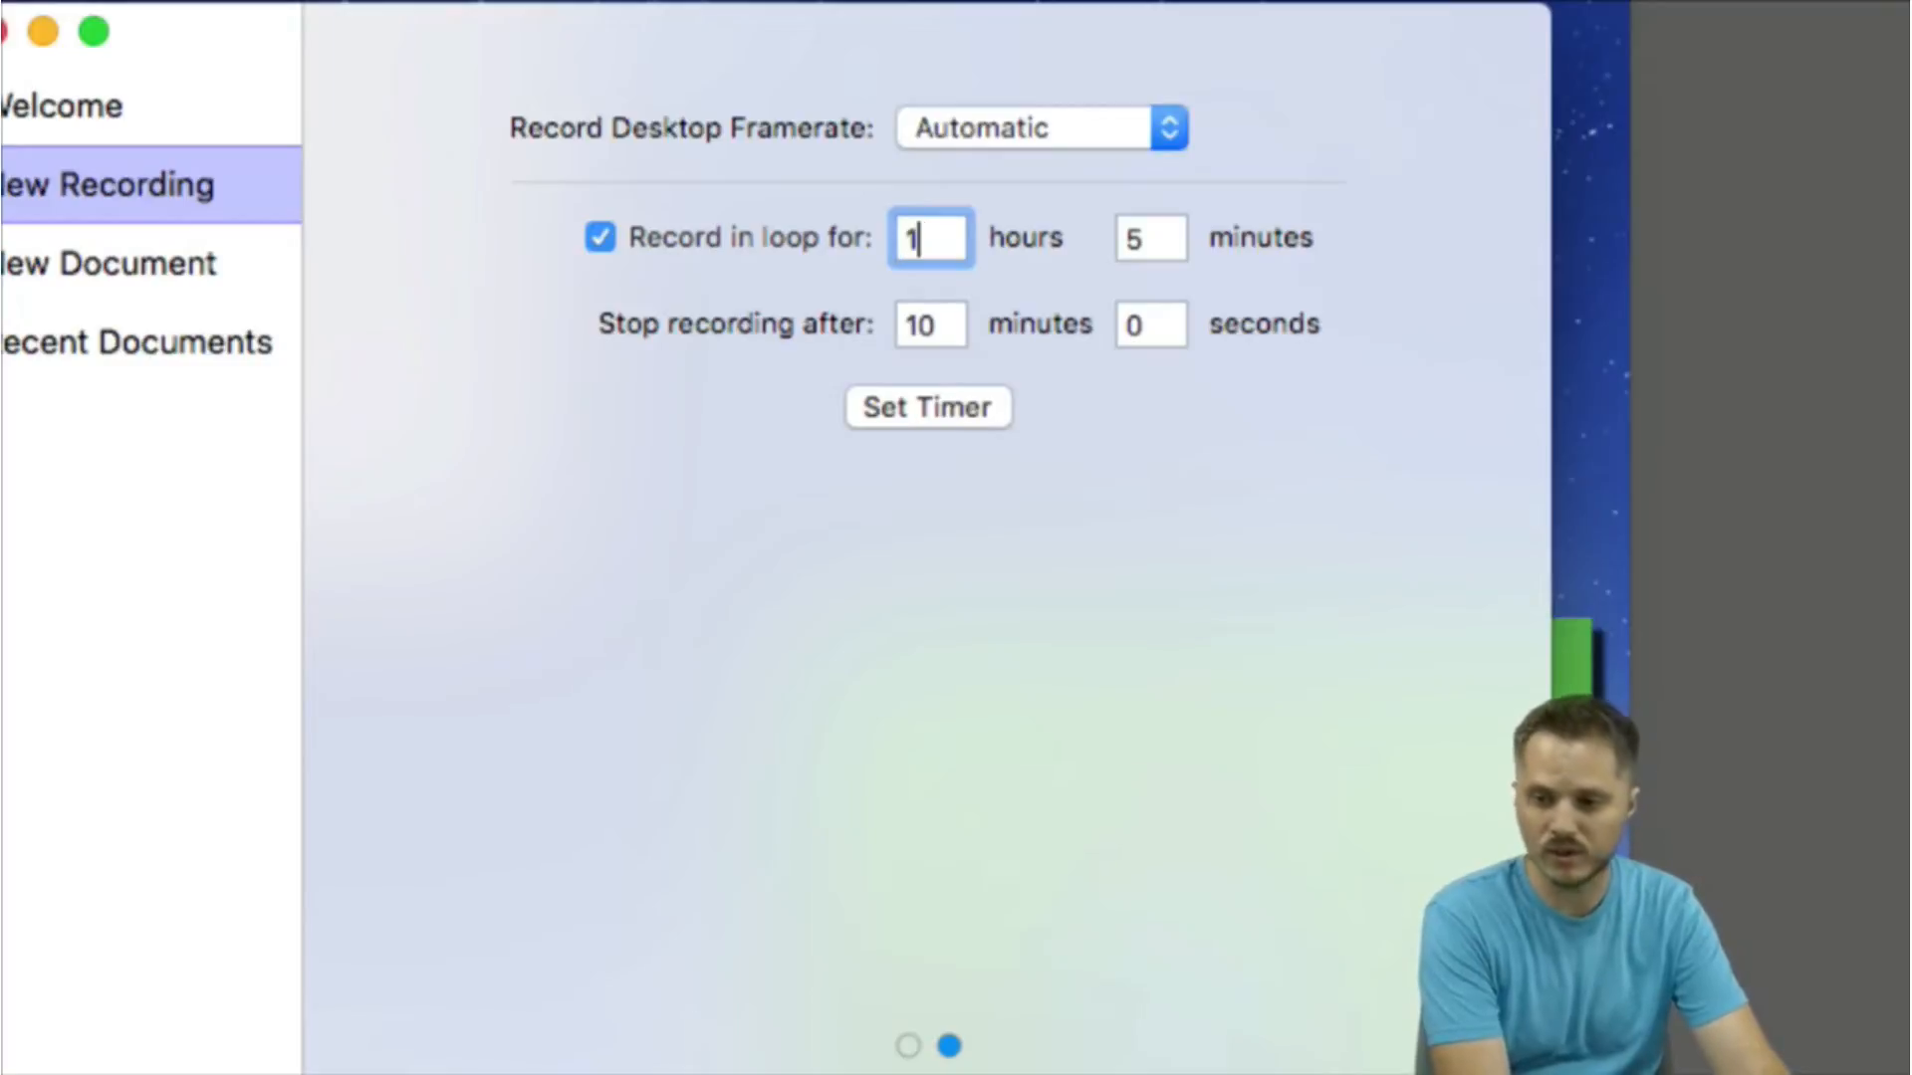
click(1133, 239)
text(1)
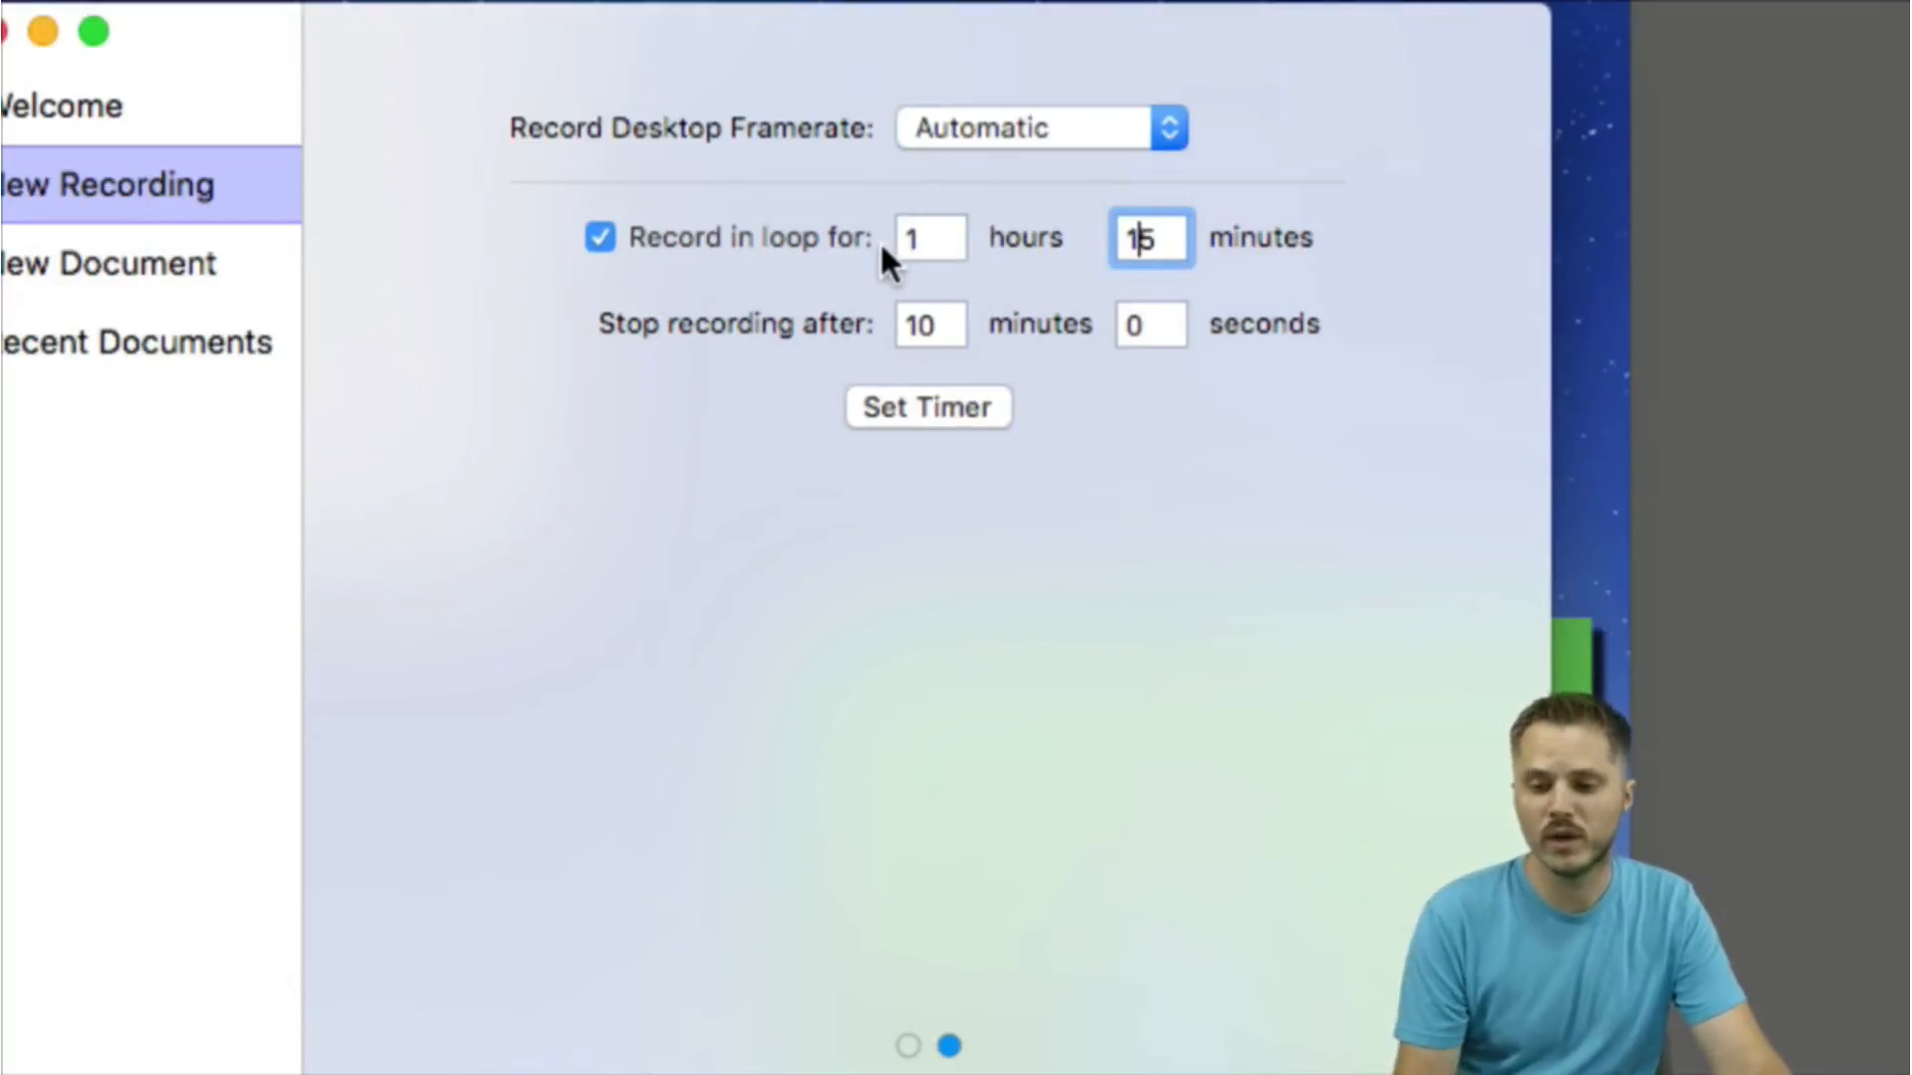
Set the recording to stop after 150 minutes.
double_click(931, 326)
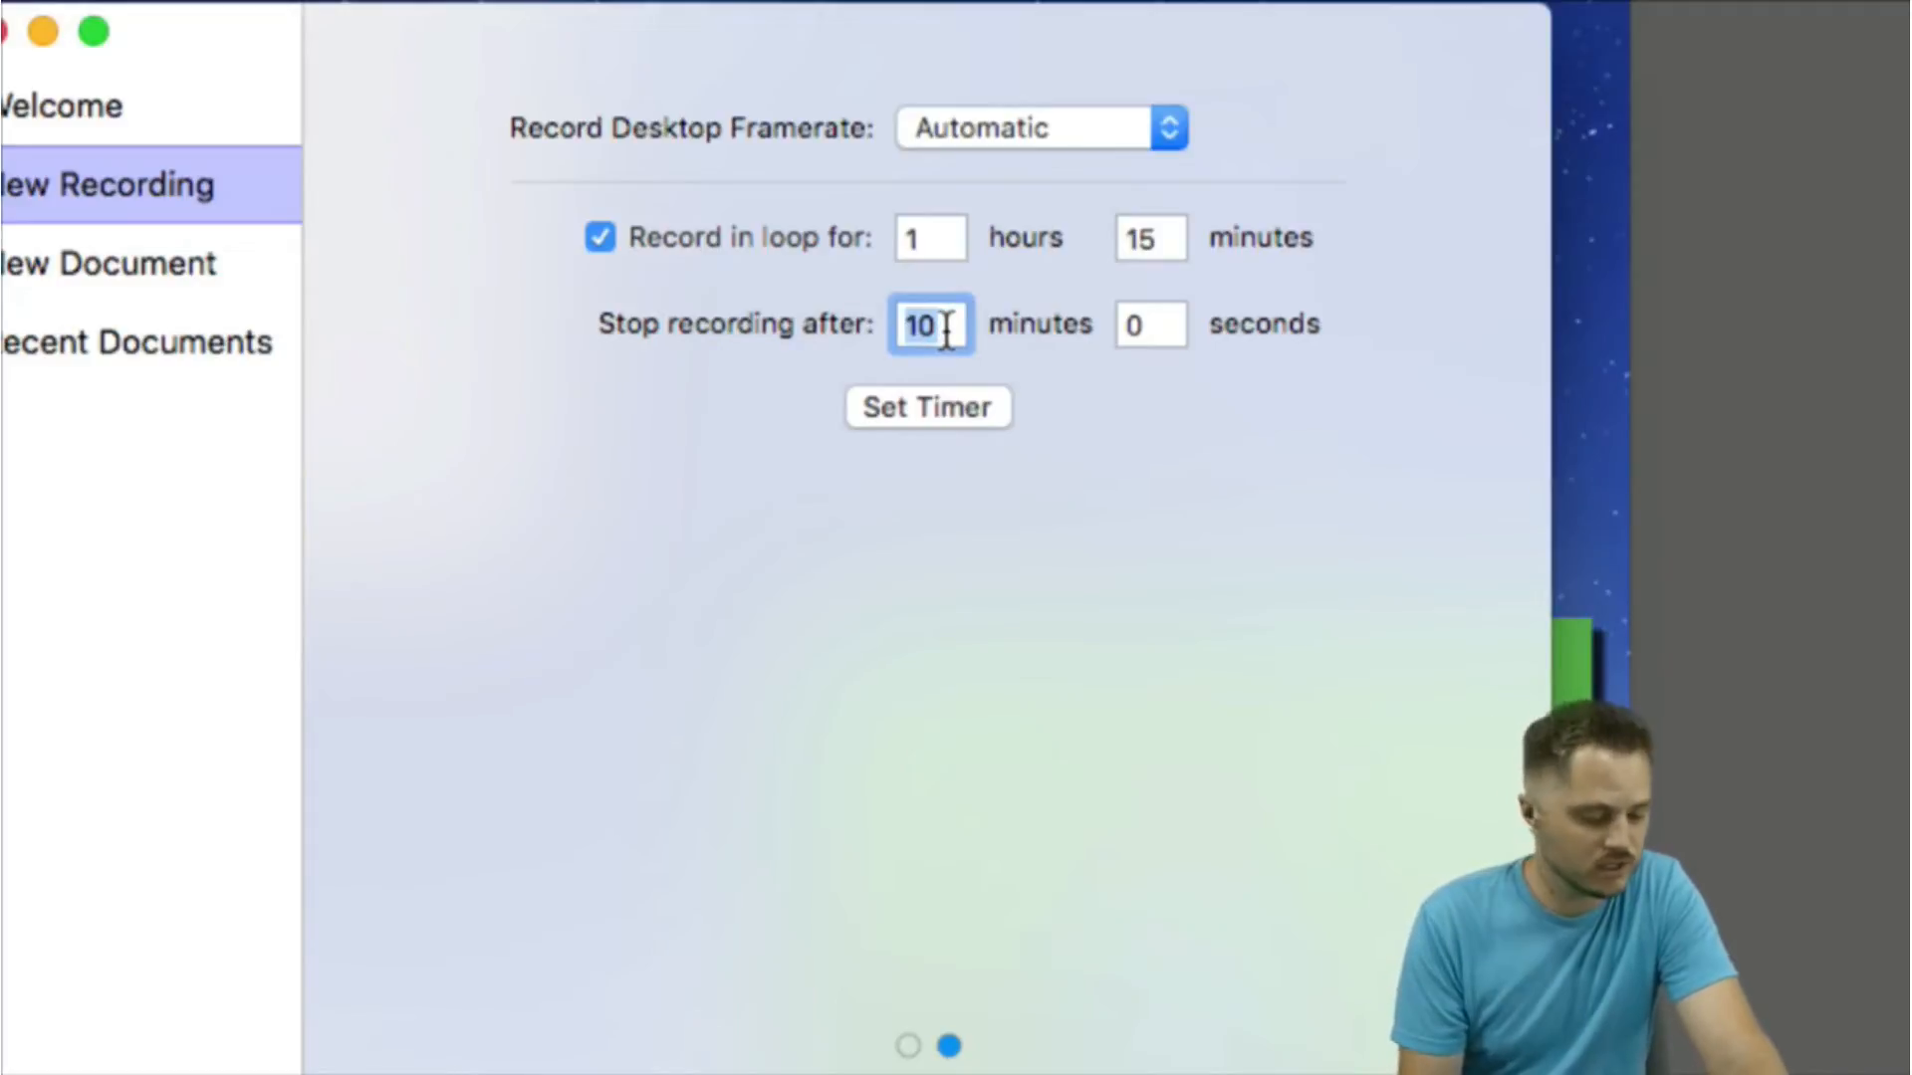
key(Tab)
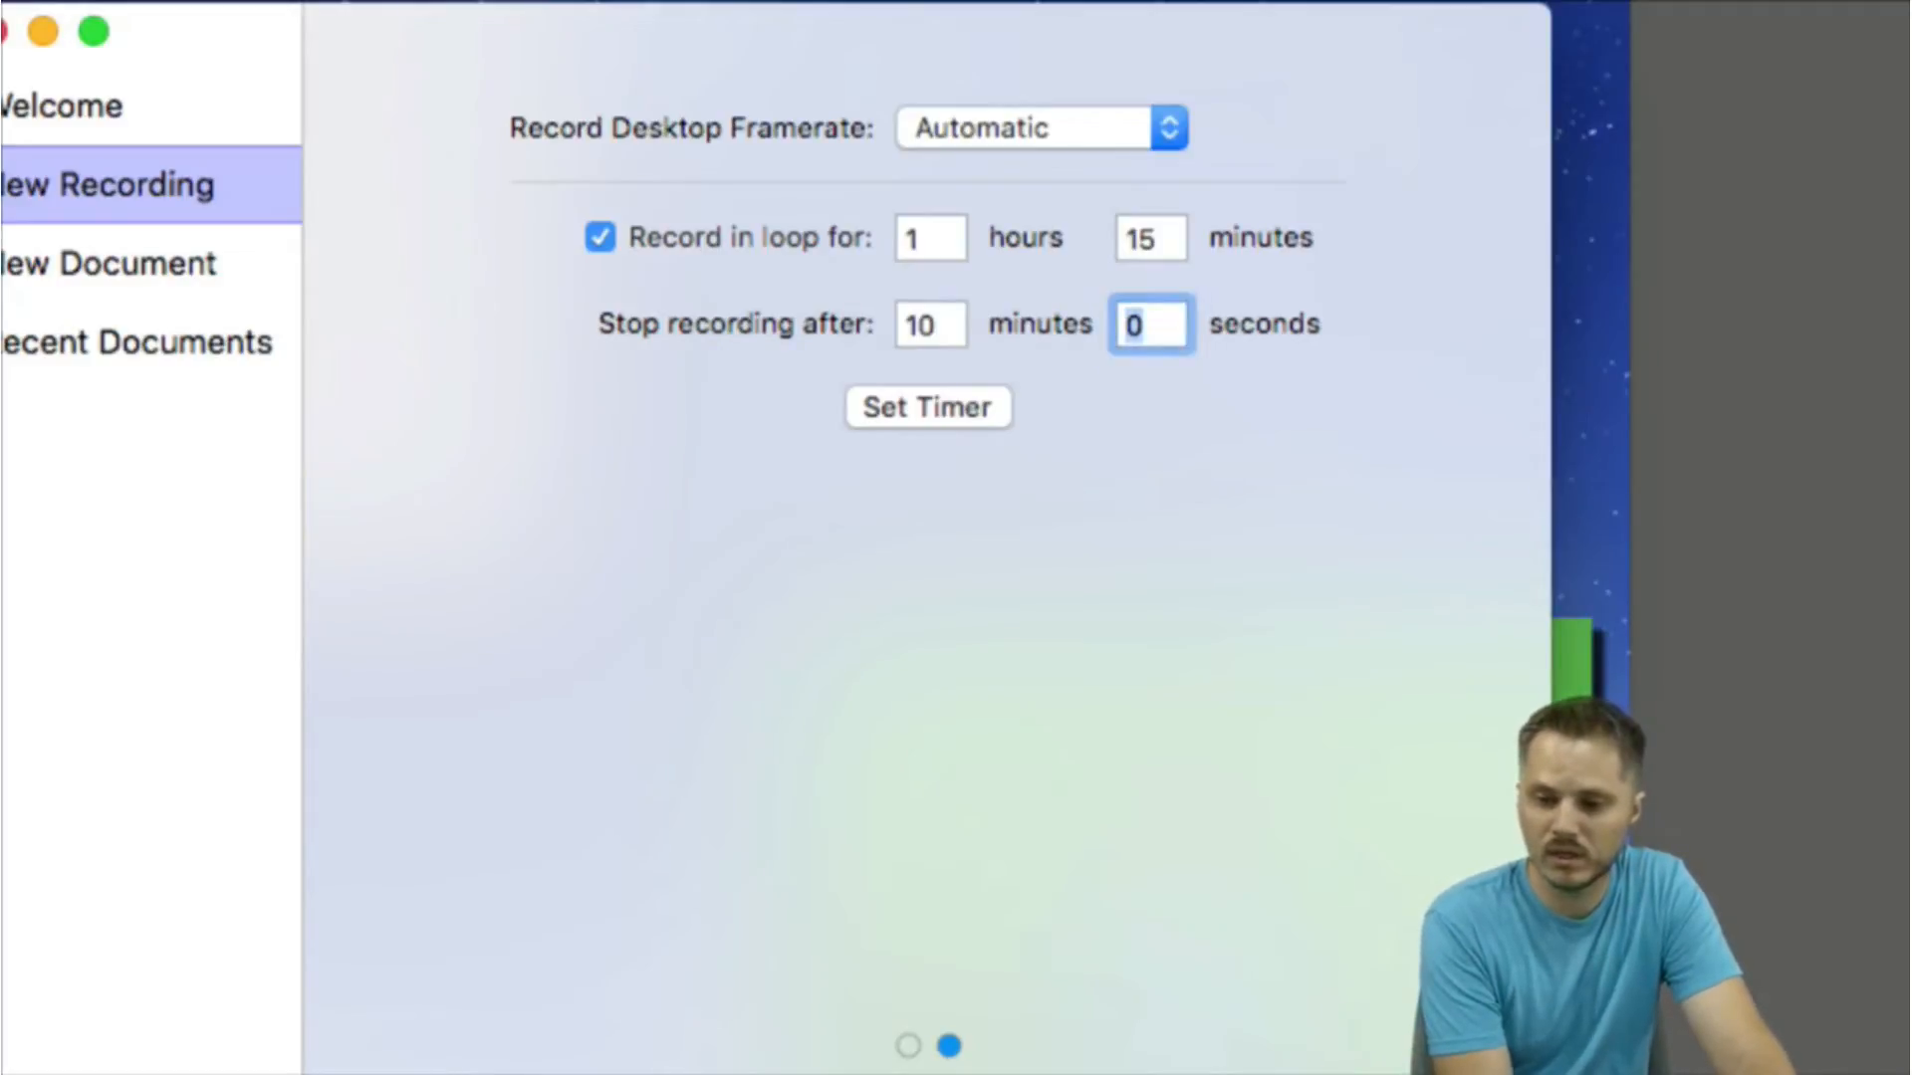
key(shift+Tab)
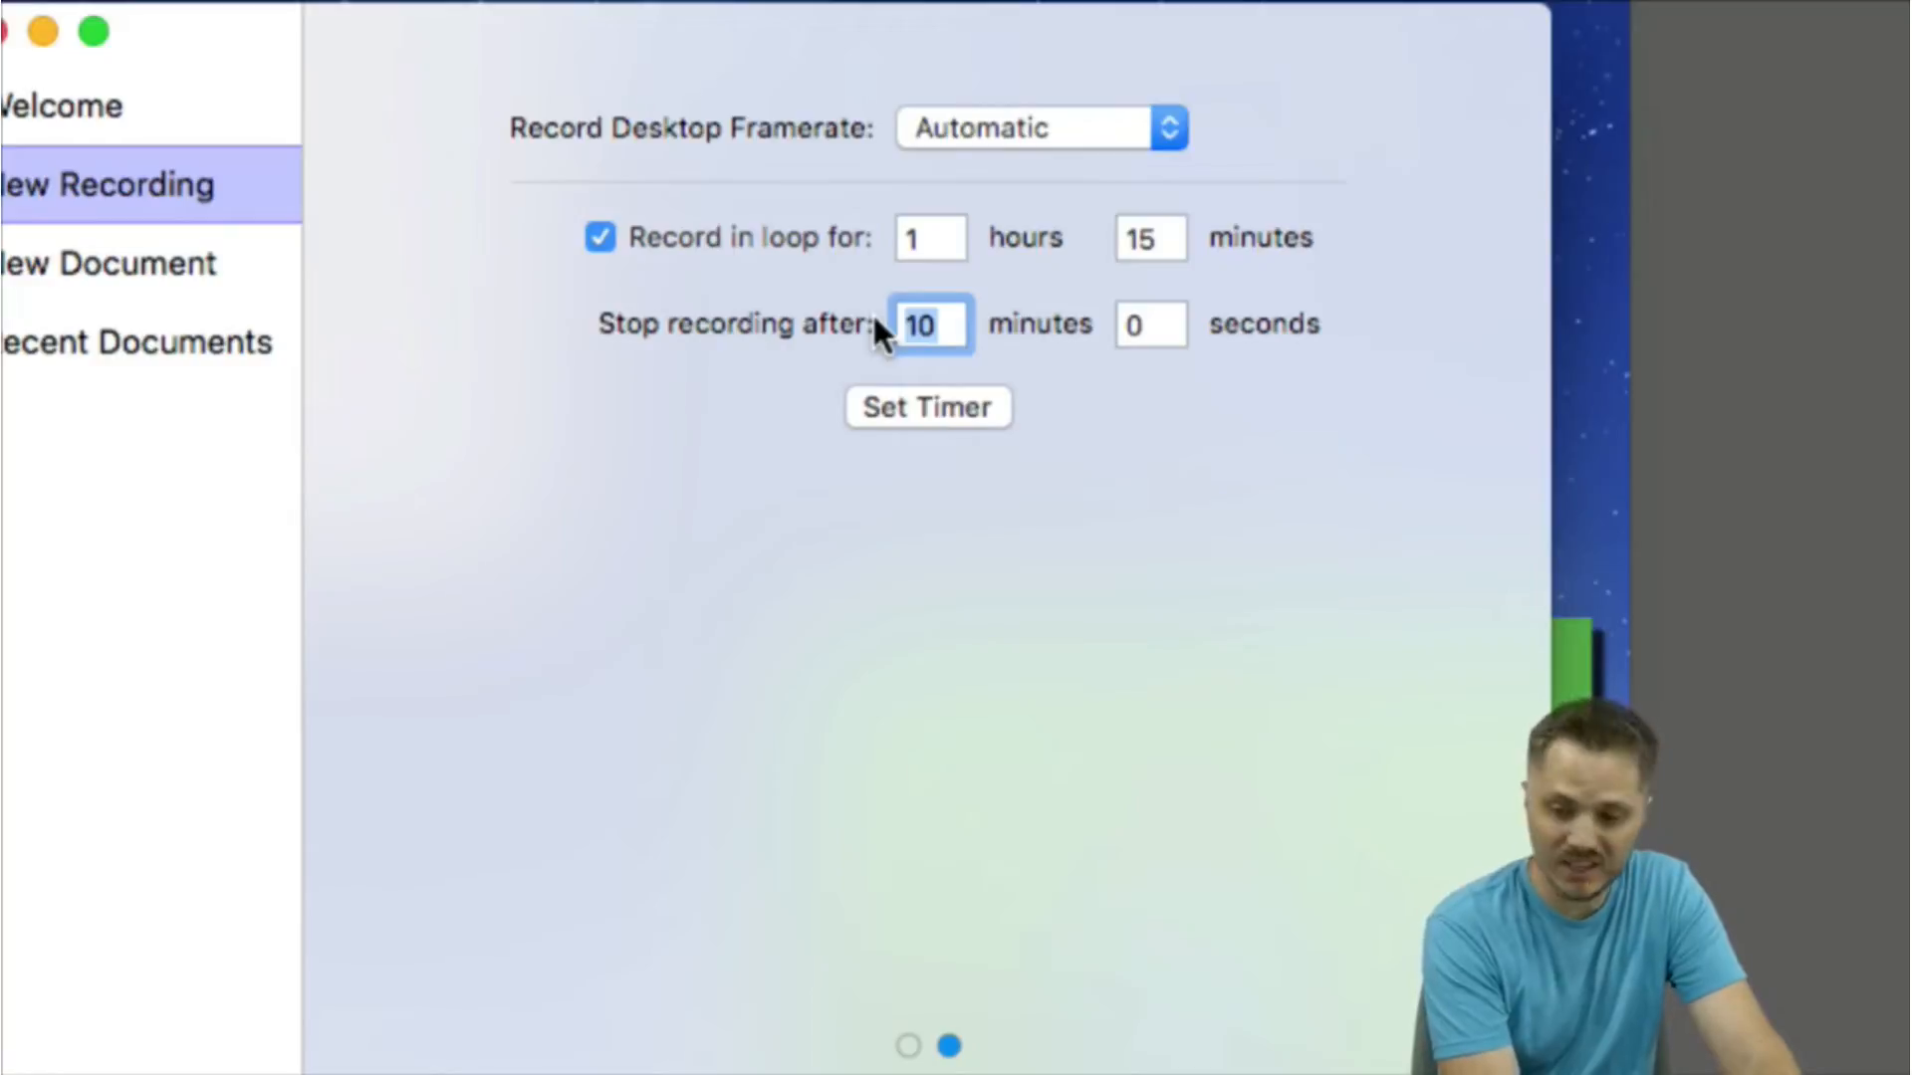
text(15)
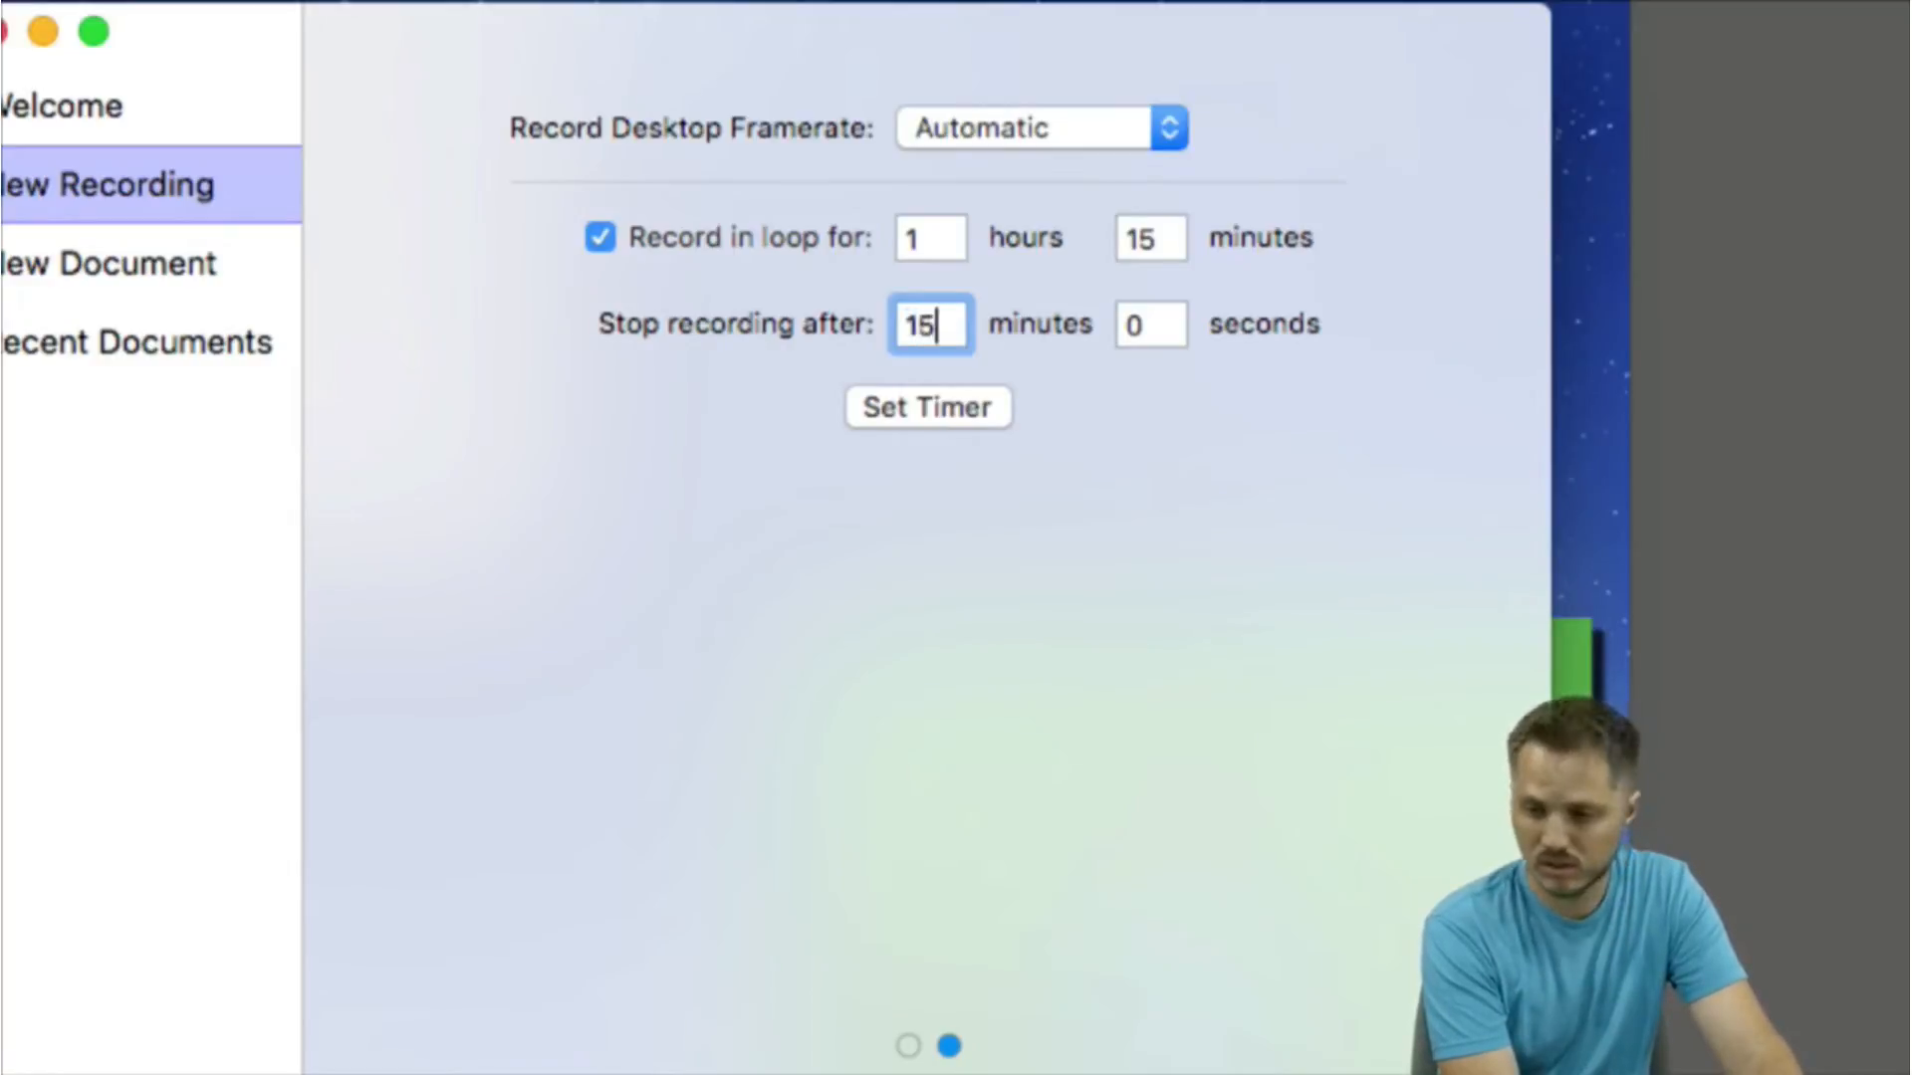
text(0`)
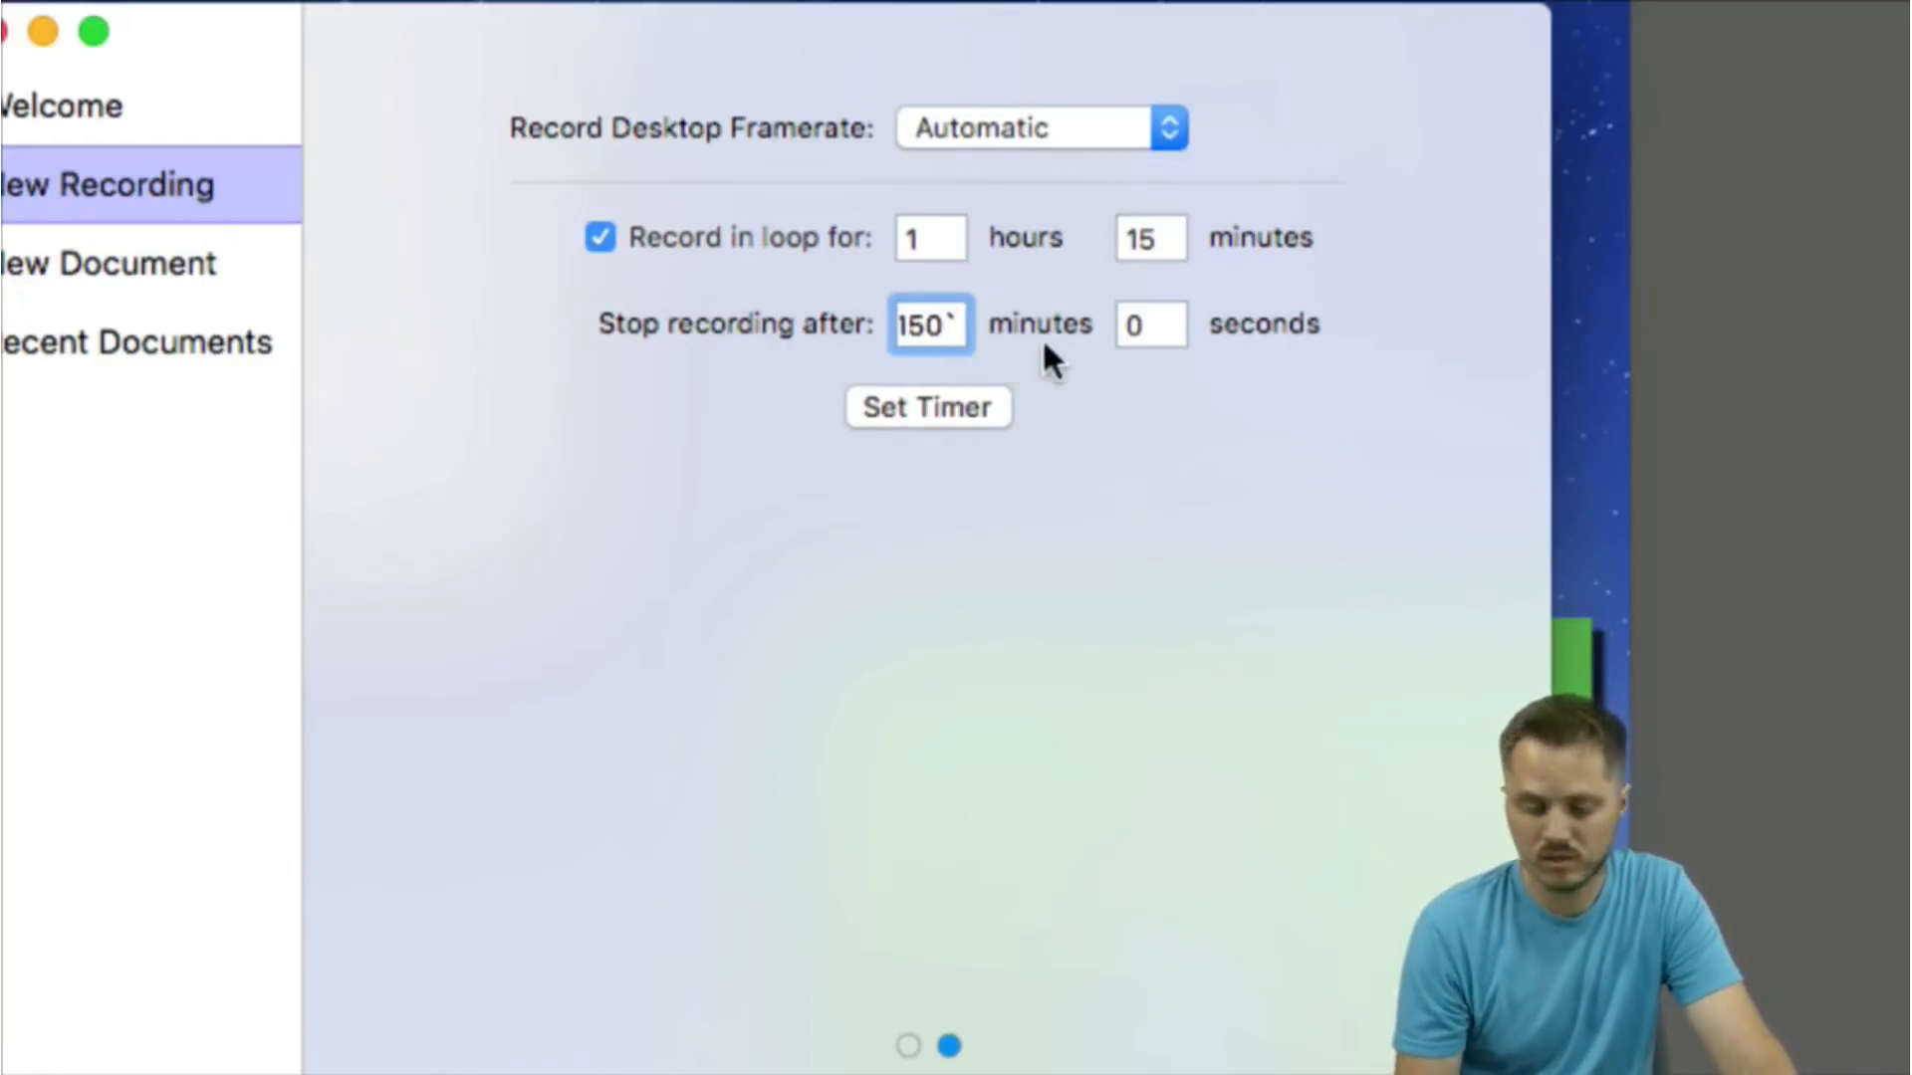
key(BackSpace)
key(Tab)
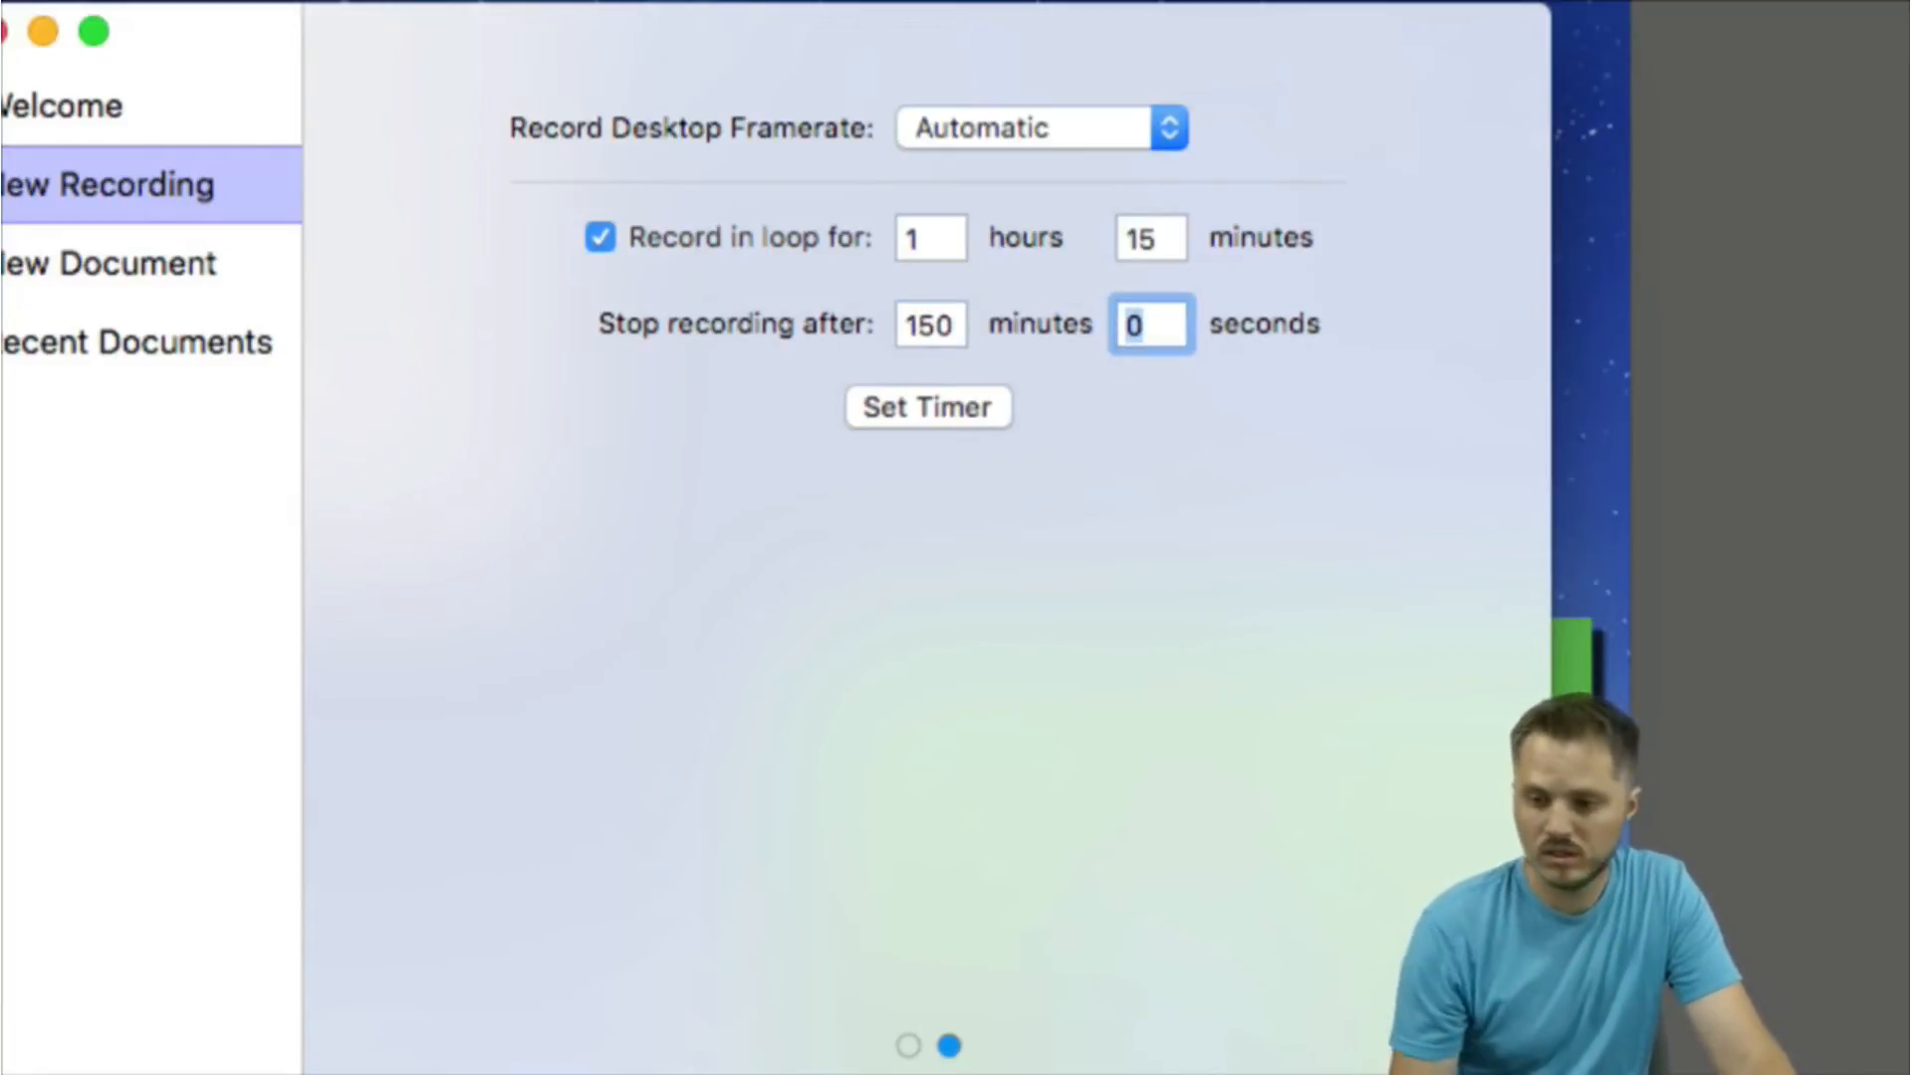
Change the minutes value of the loop recording length to 30.
click(1145, 237)
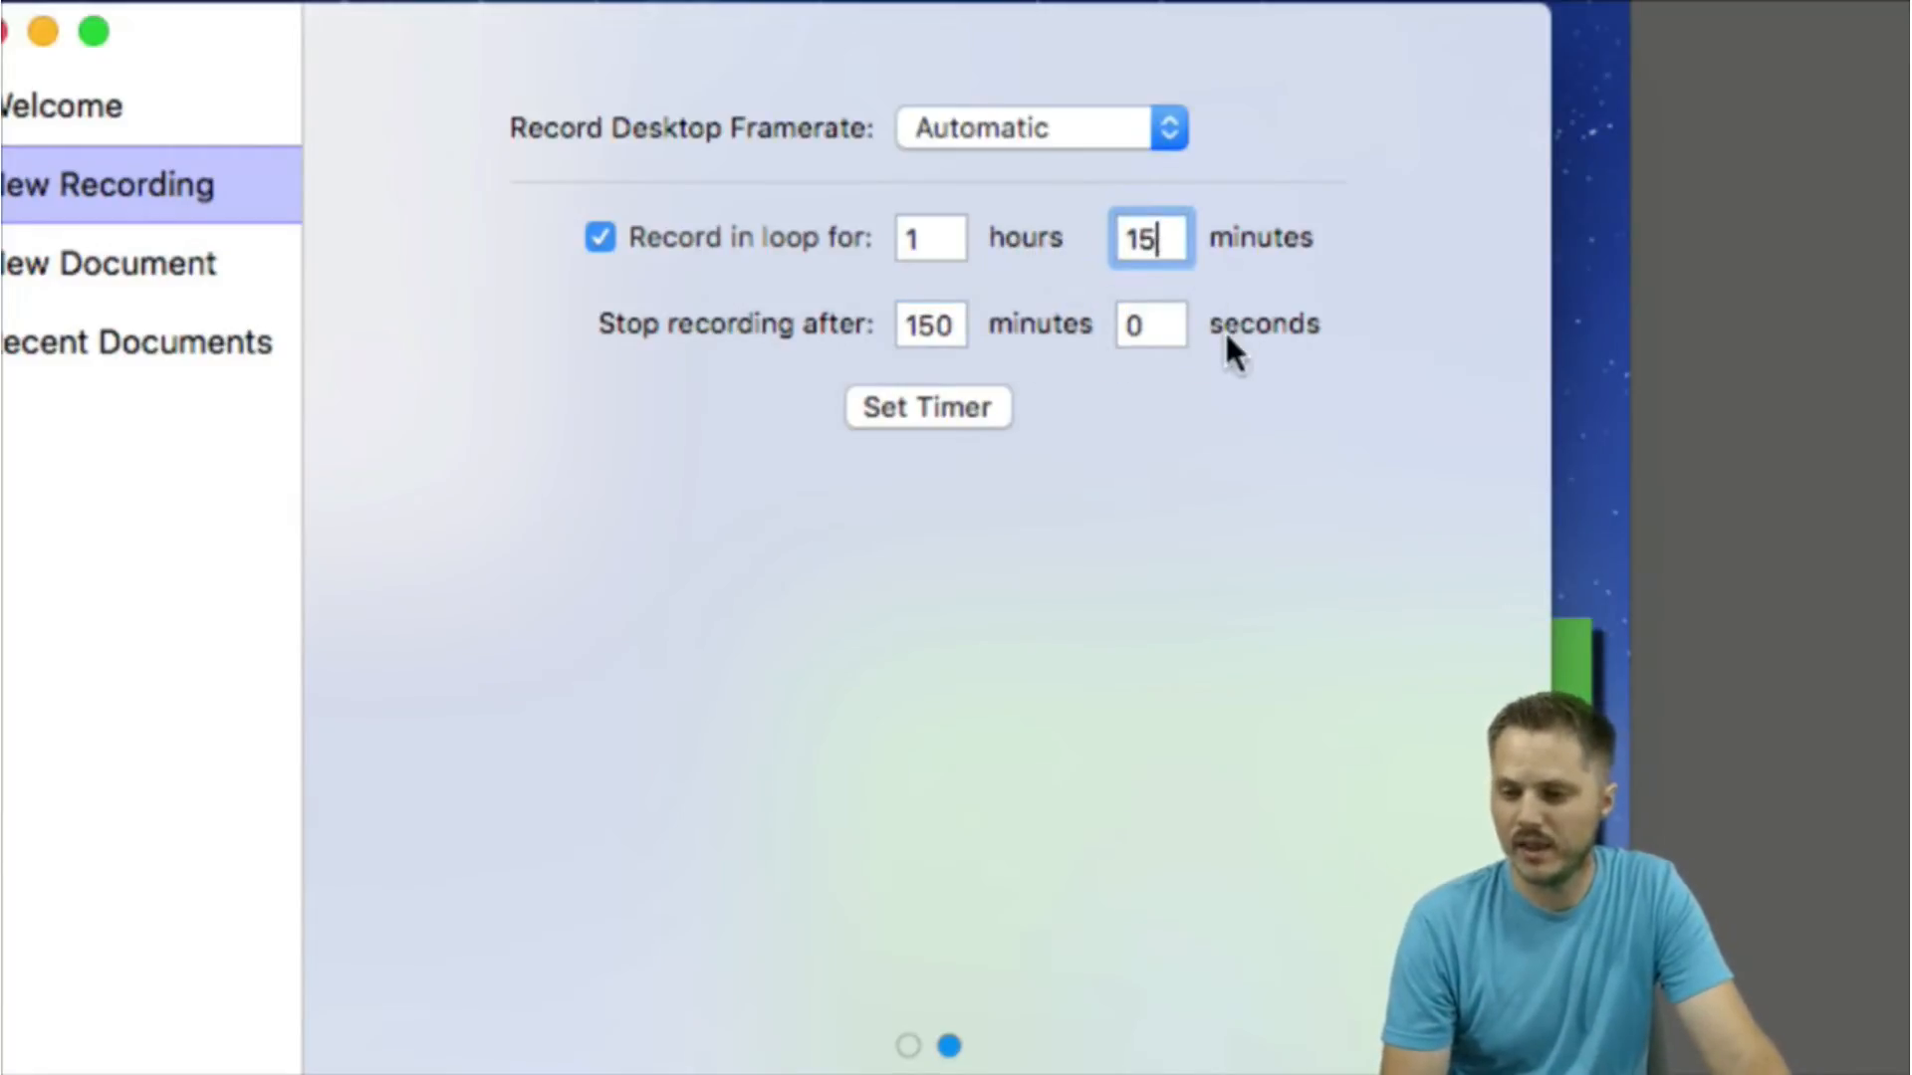
double_click(1148, 240)
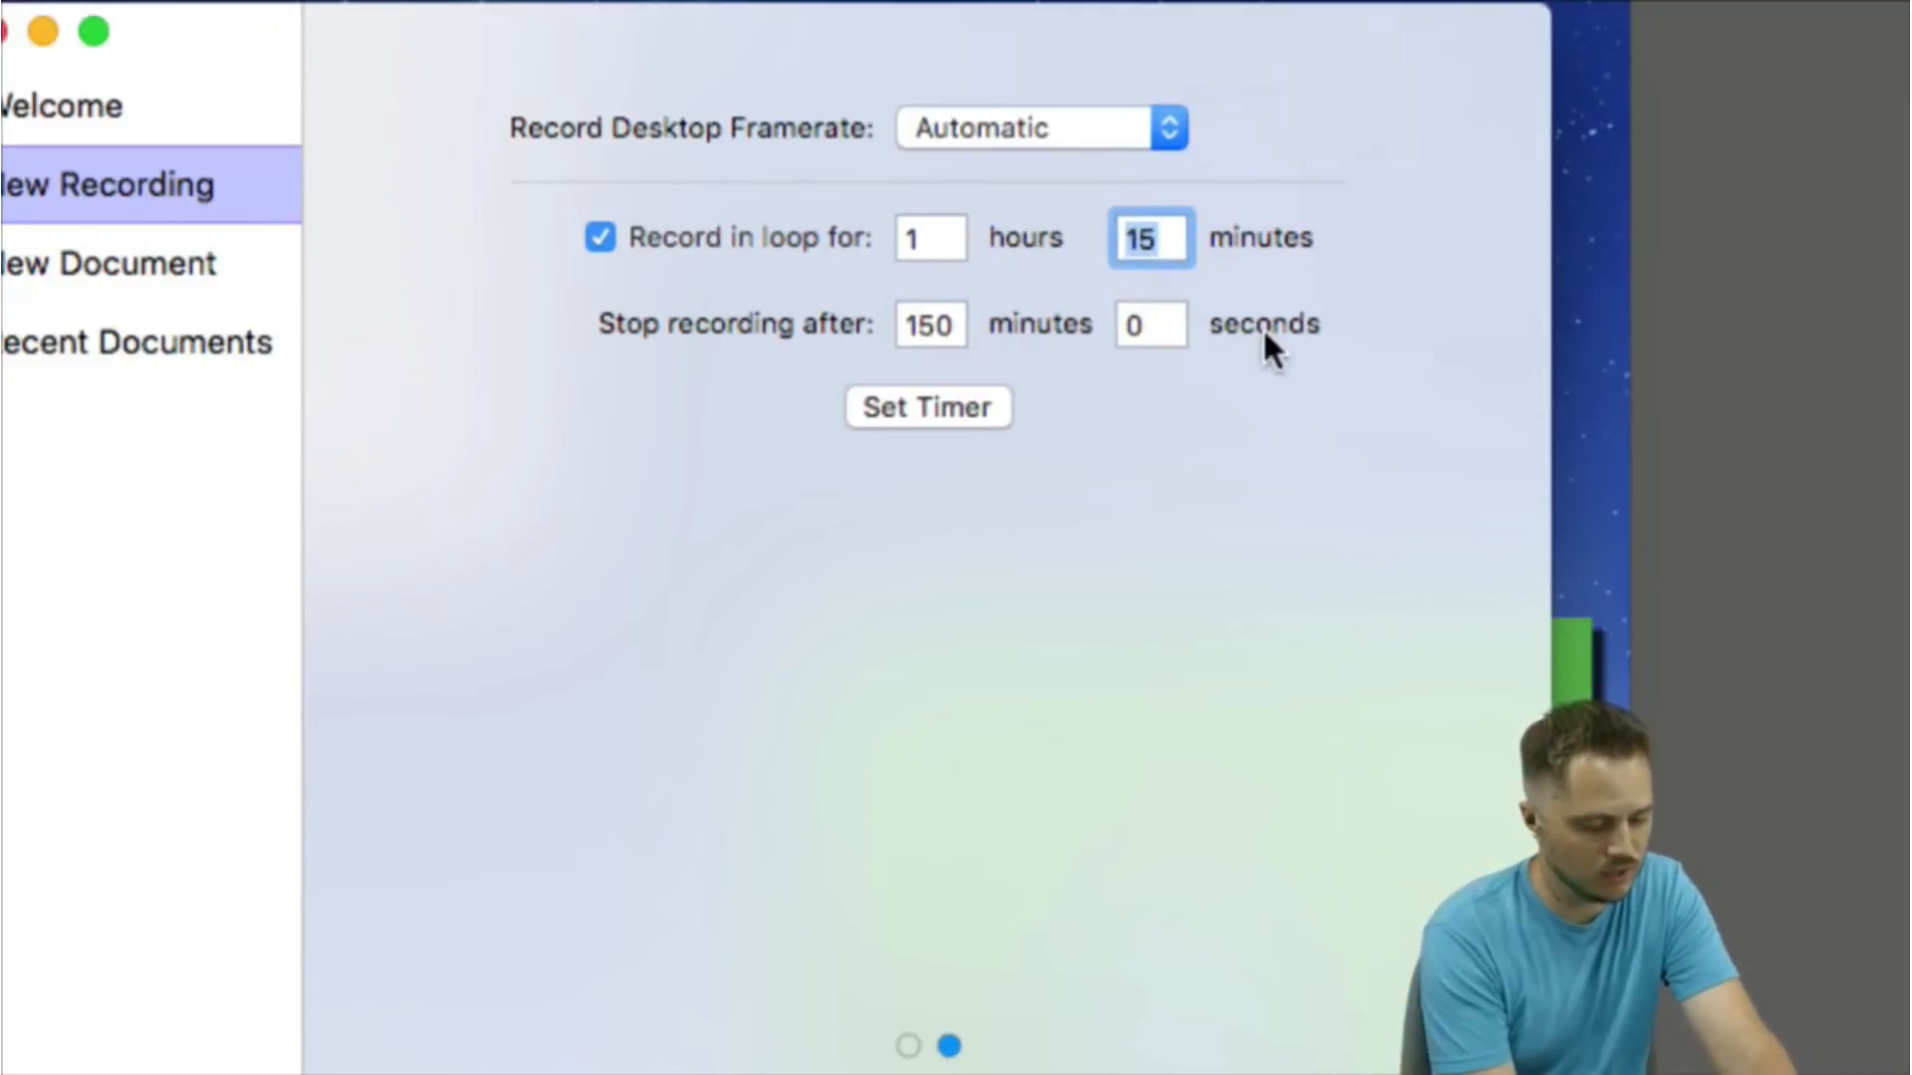
text(30)
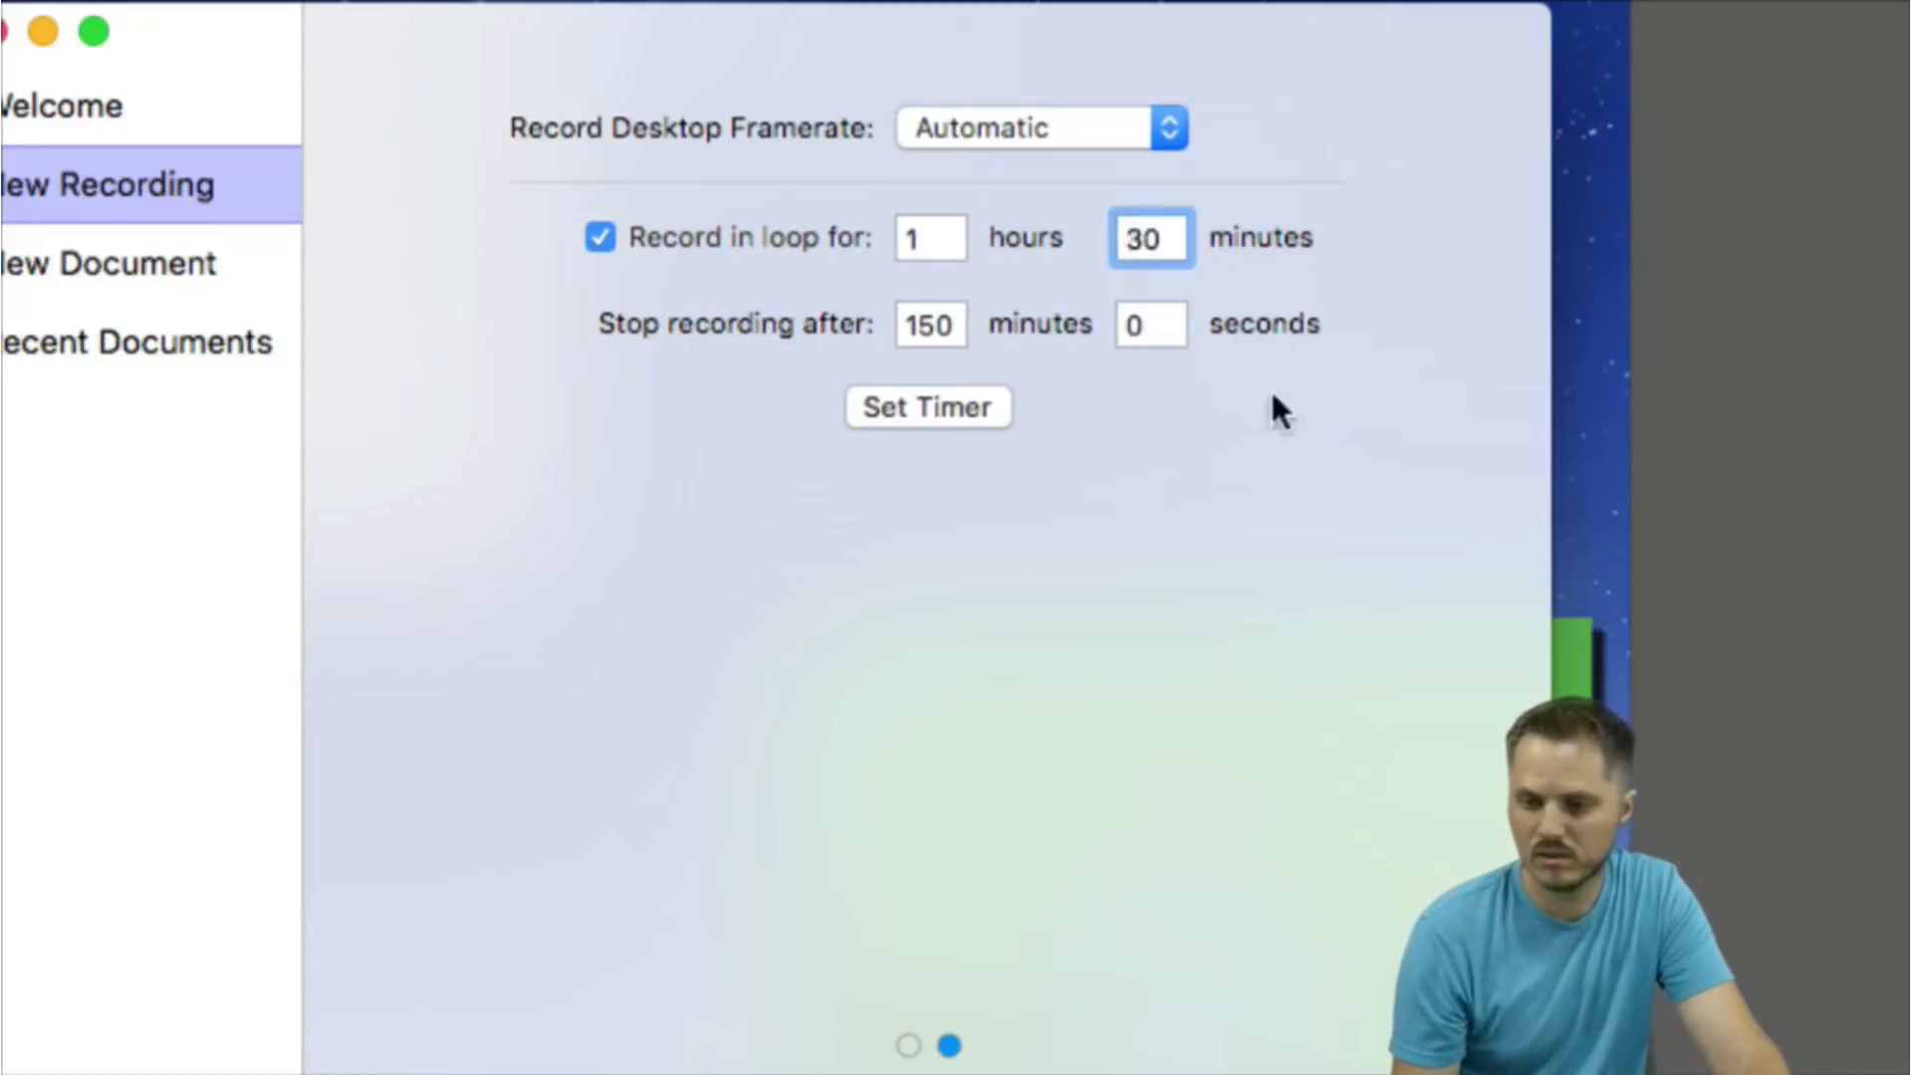
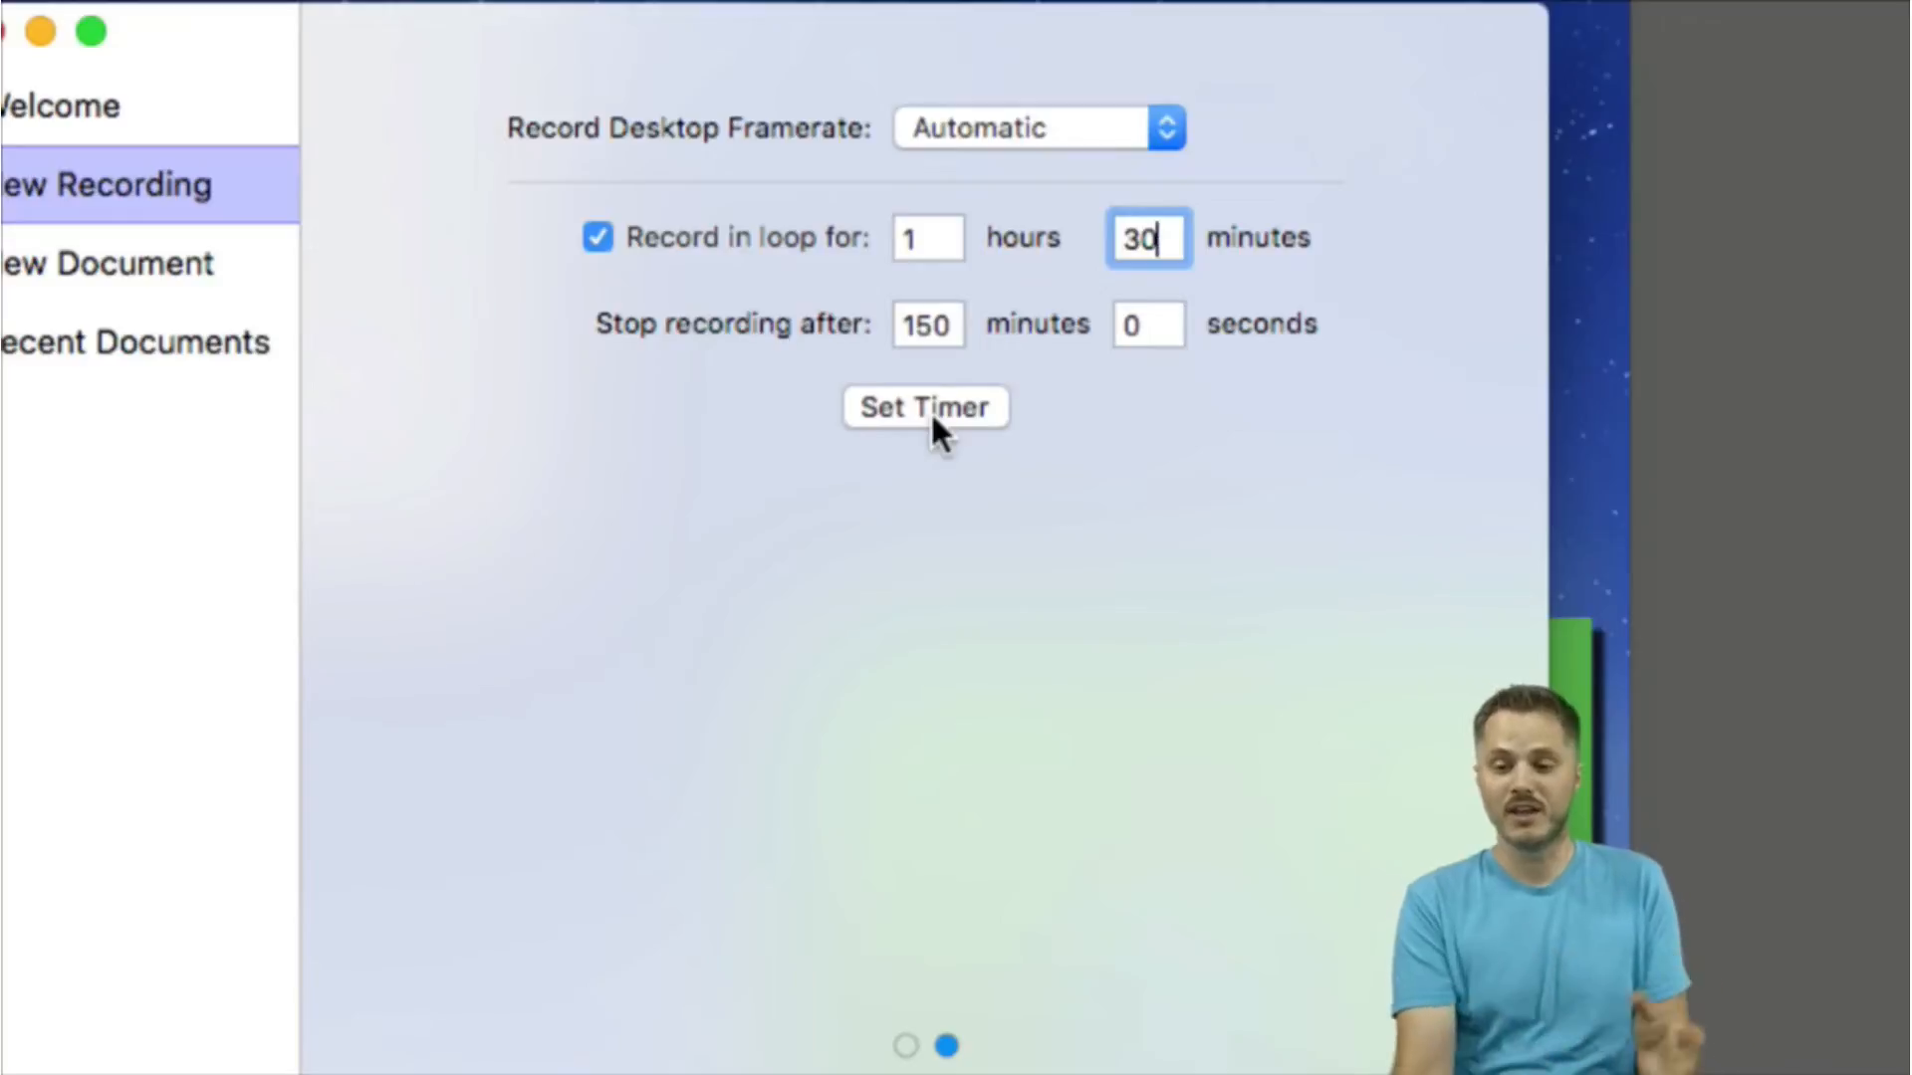
Activate the stop timer for the 150-minute limit in the new recording setup.
drag(1163, 239, 1121, 239)
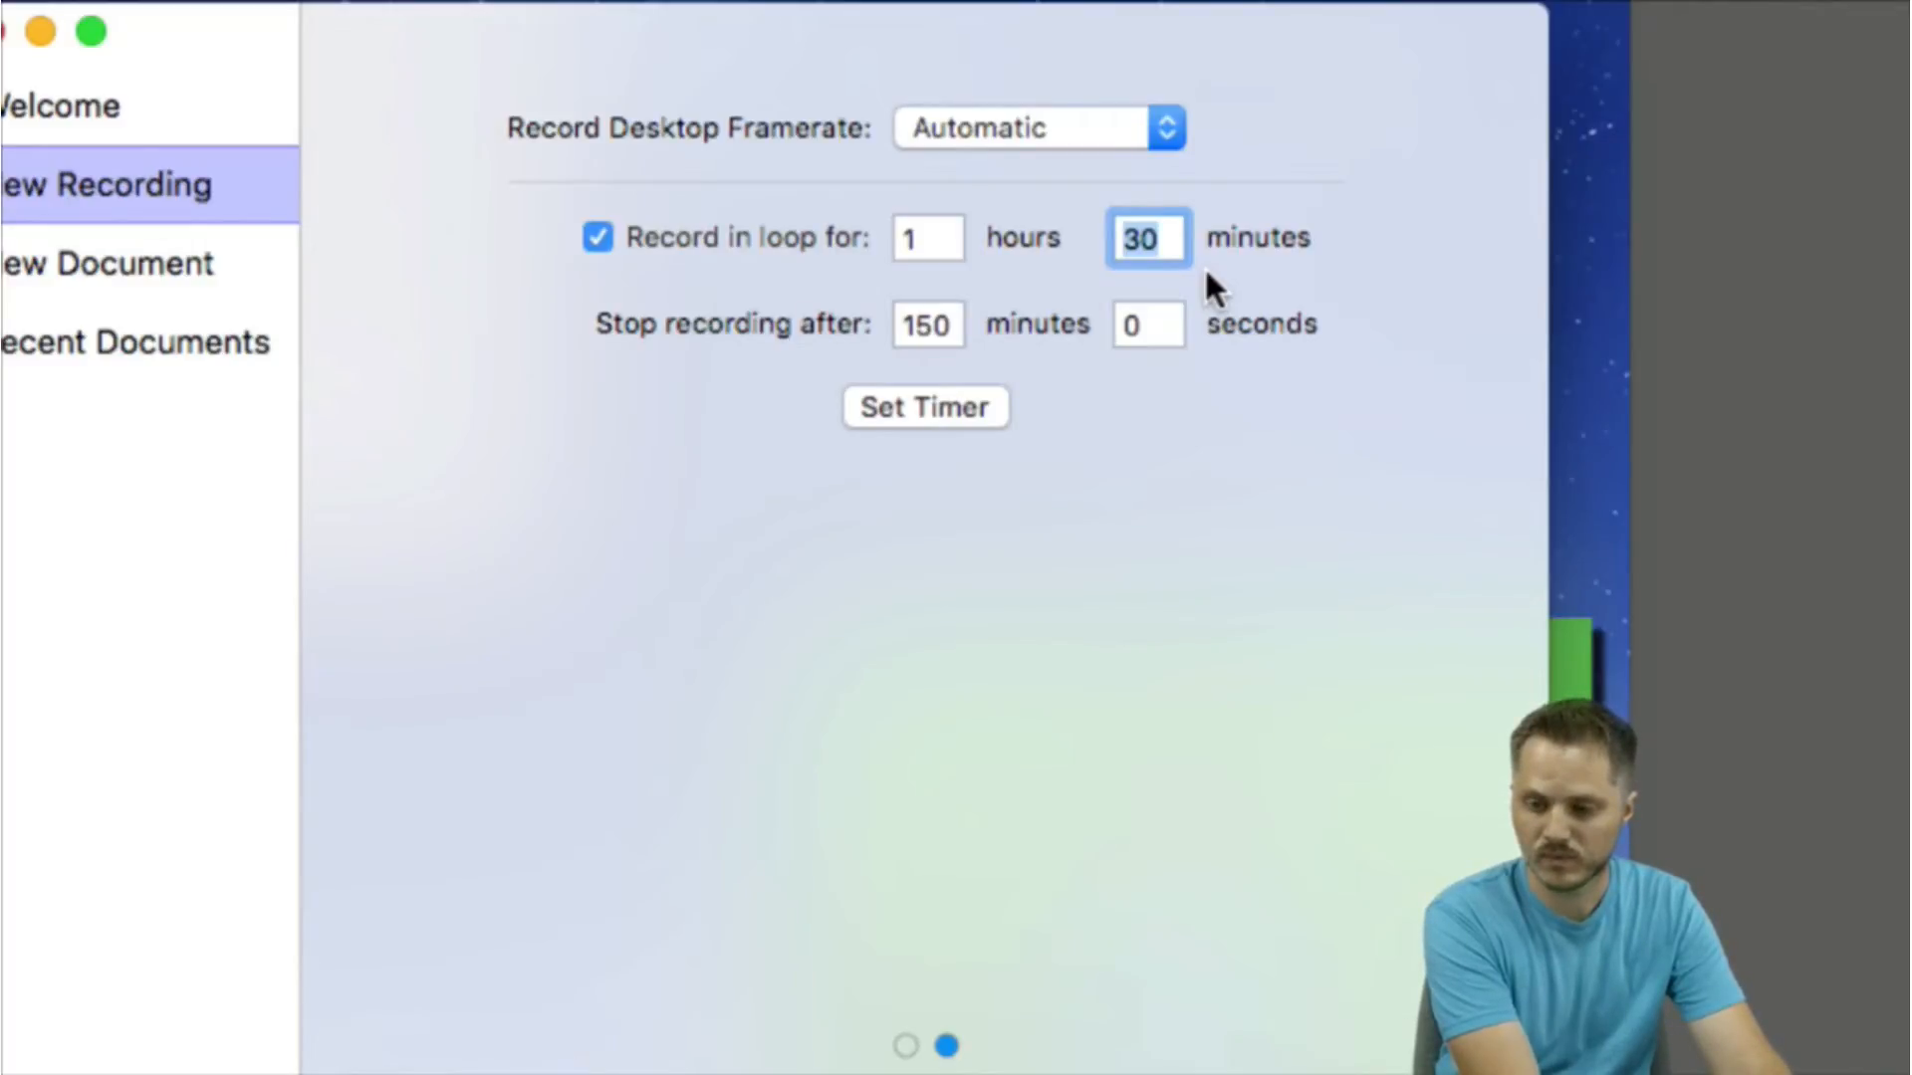
click(918, 325)
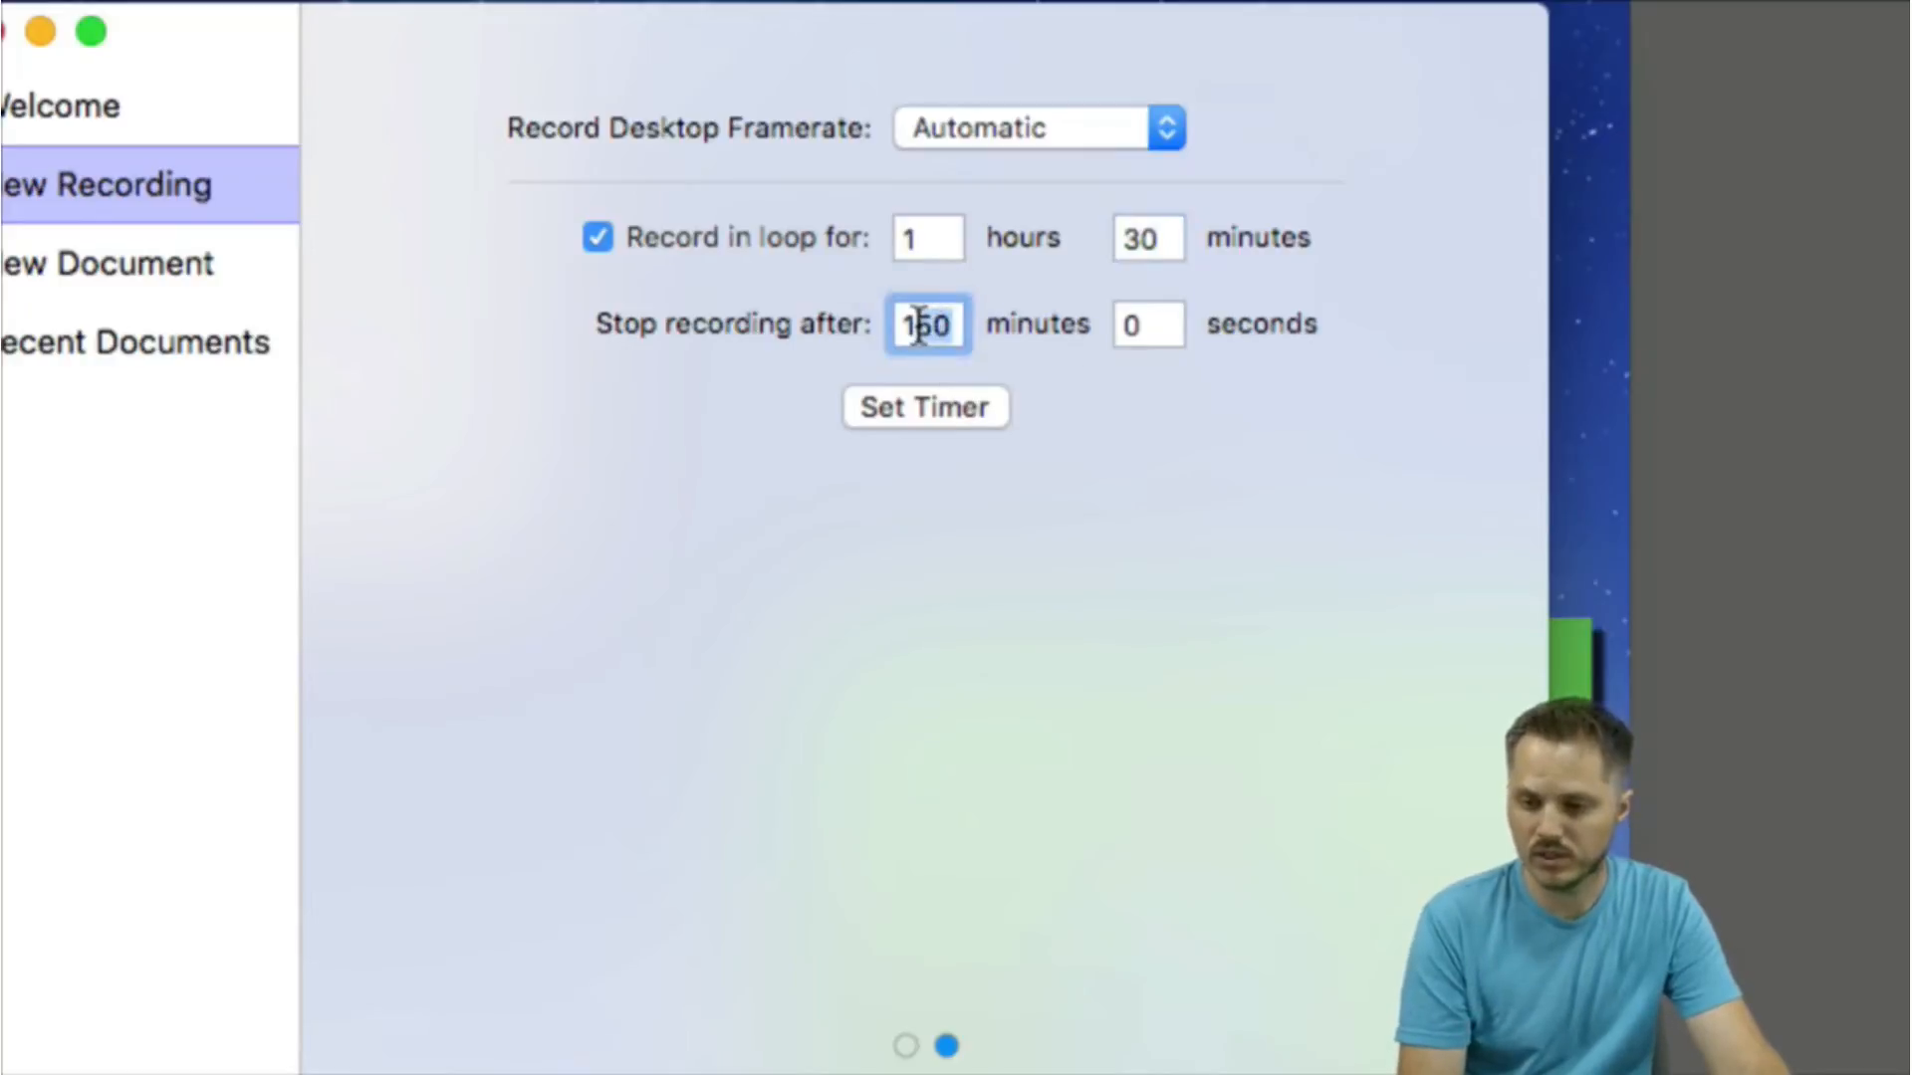
drag(956, 326, 883, 326)
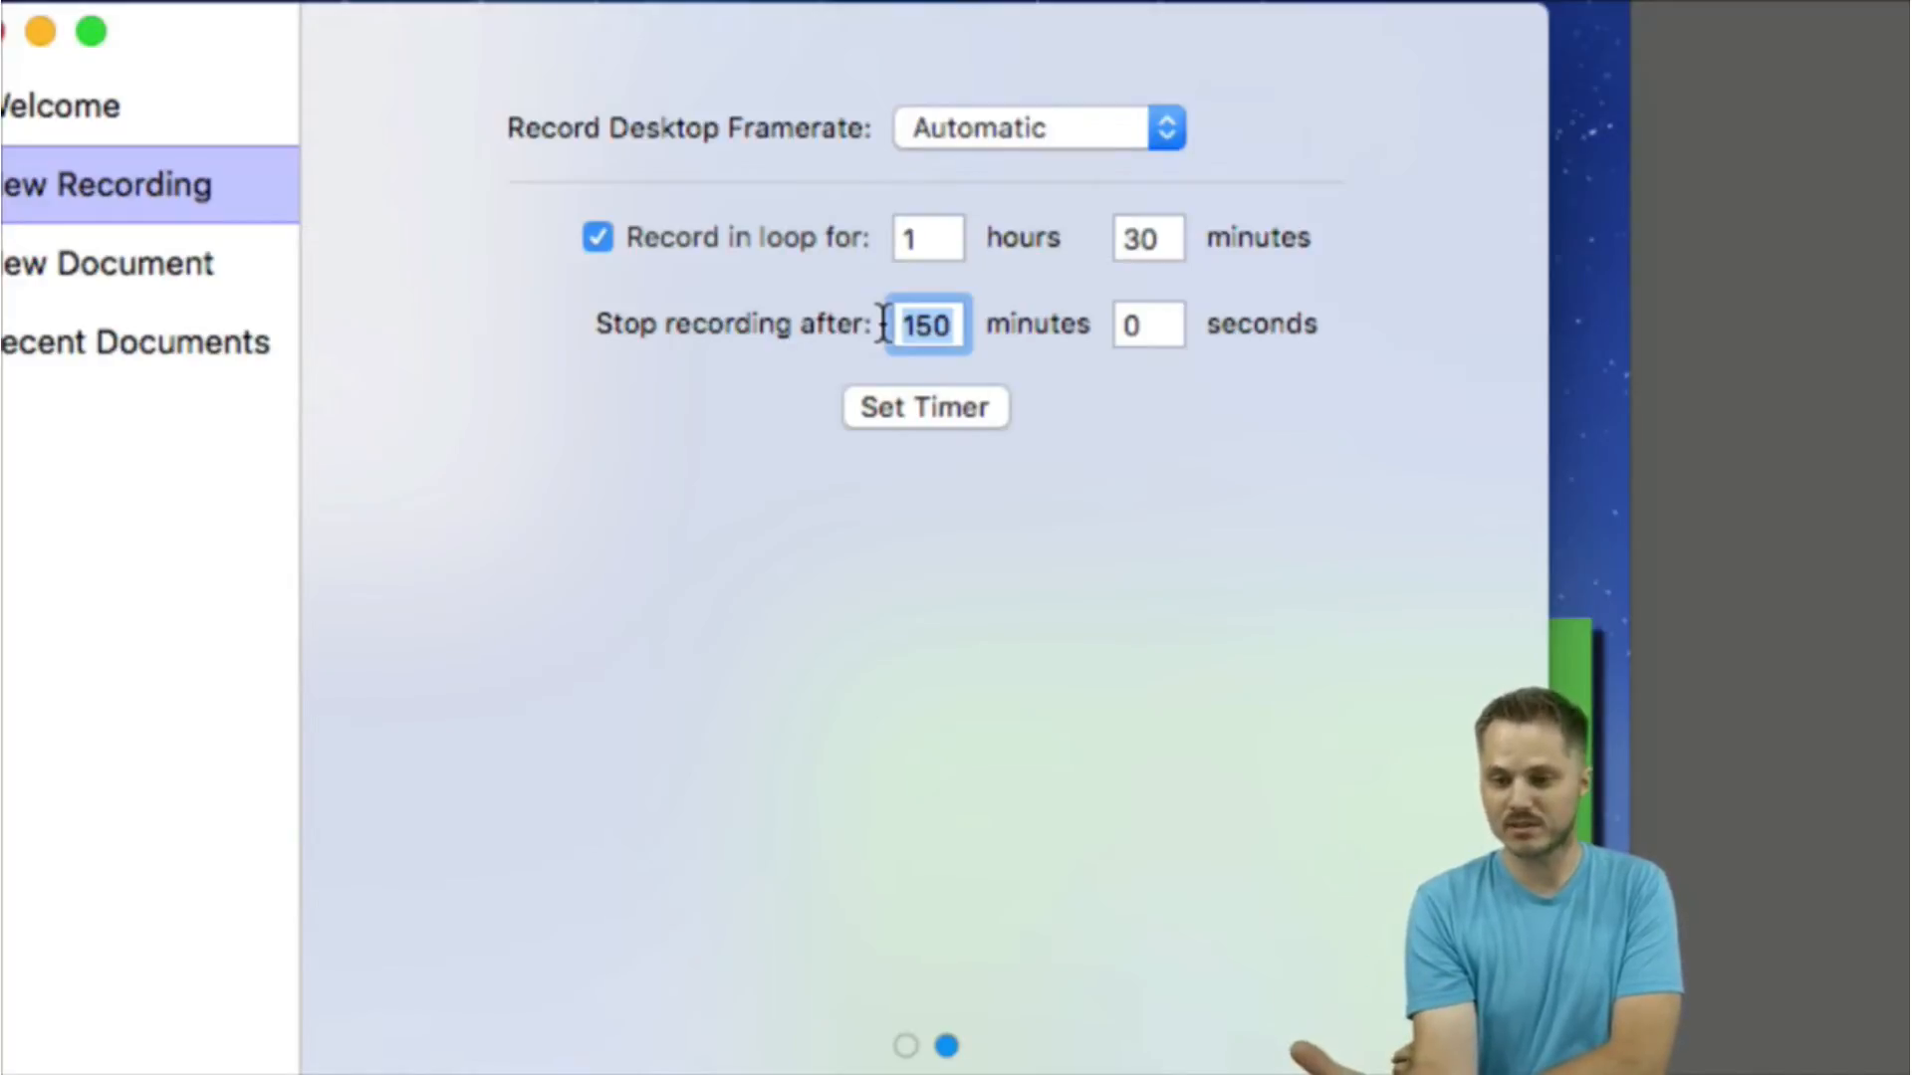
click(922, 410)
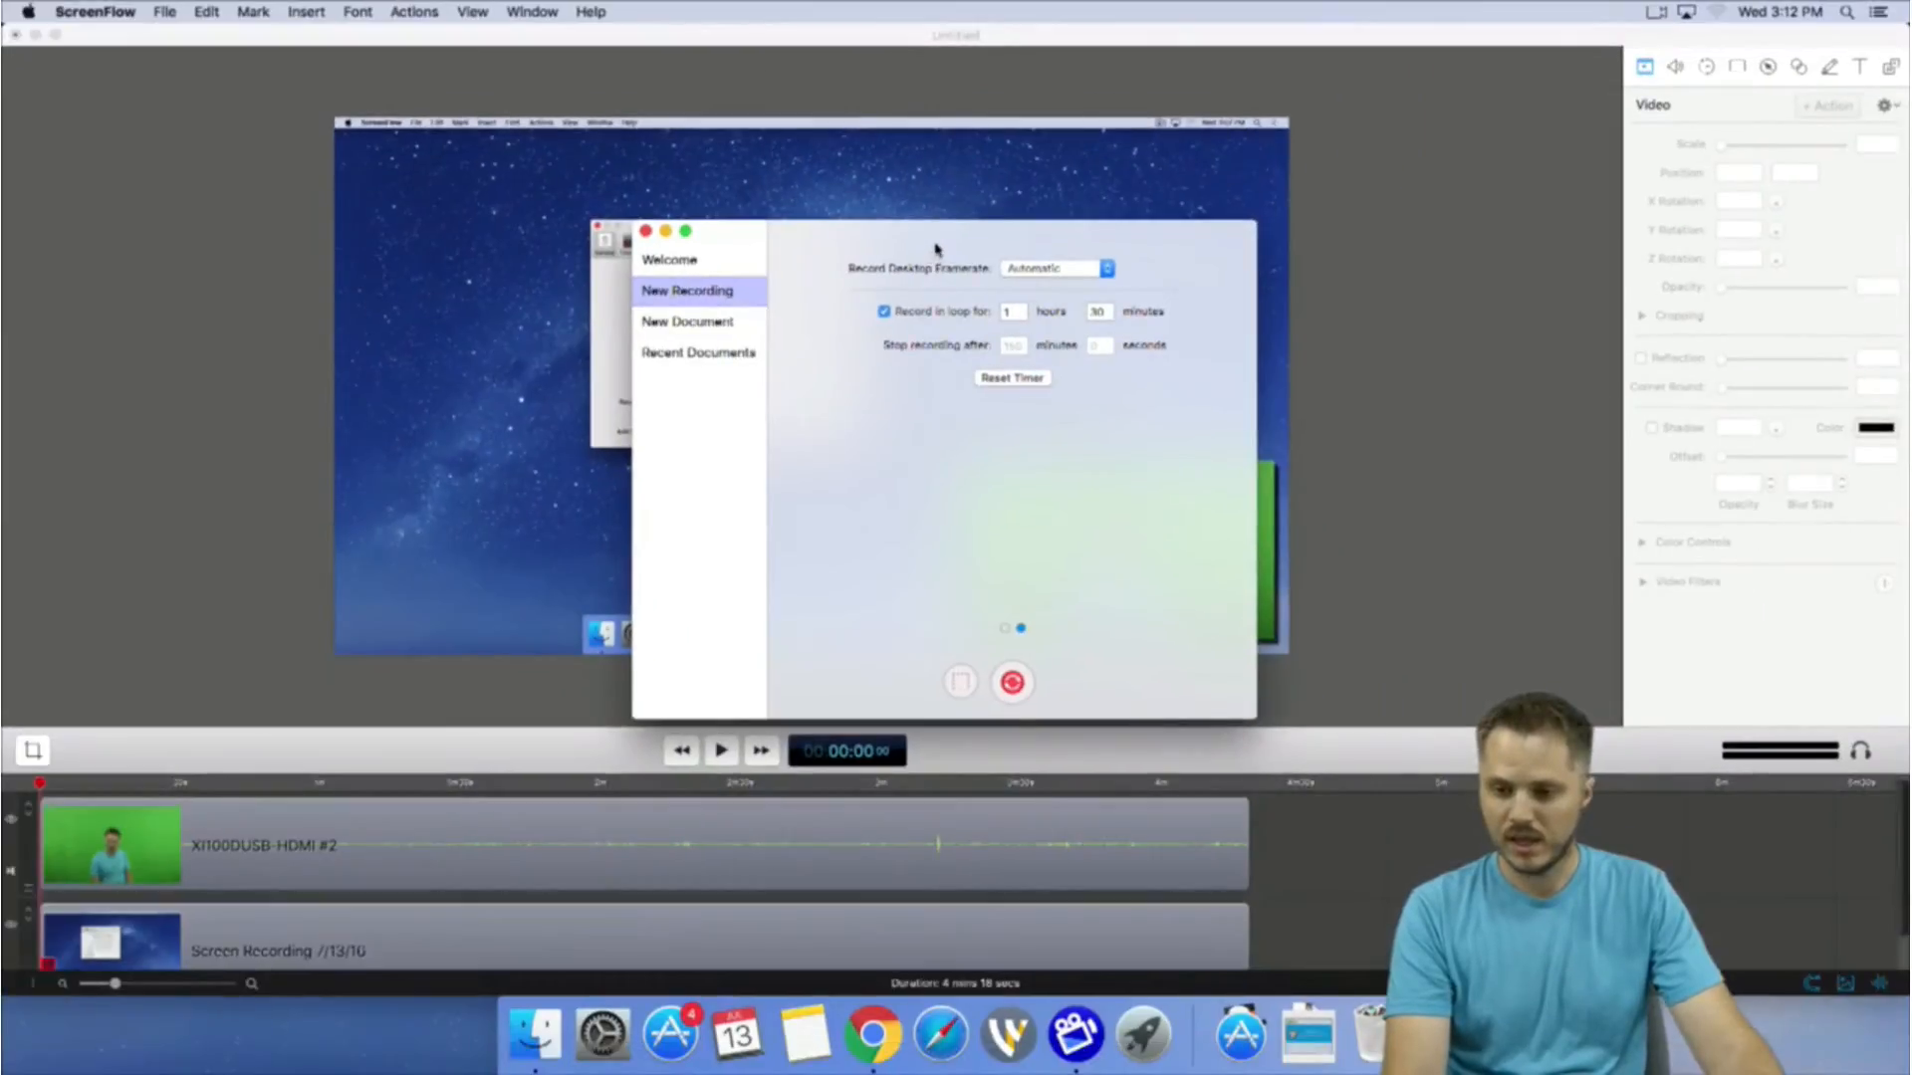
Start a recording with the loop and stop timer settings and end it after a few seconds.
drag(936, 249, 872, 142)
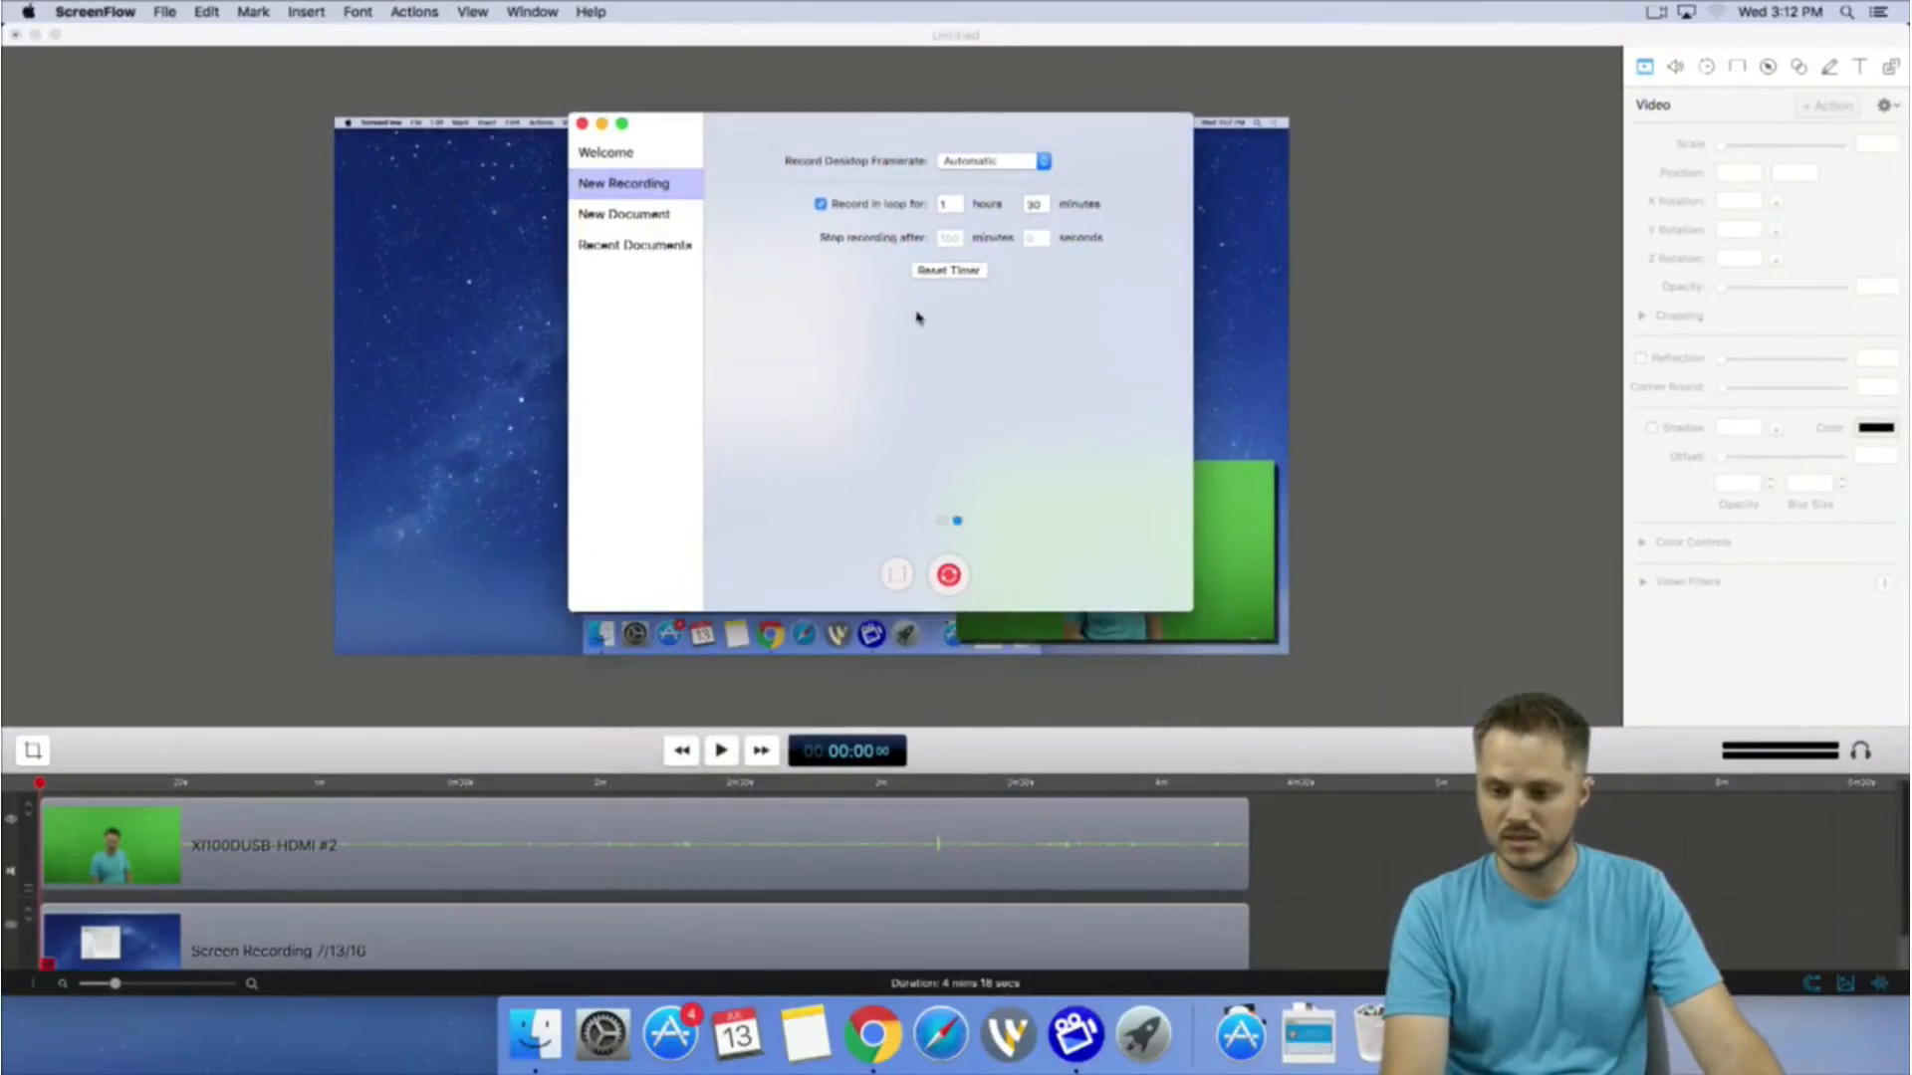
click(948, 577)
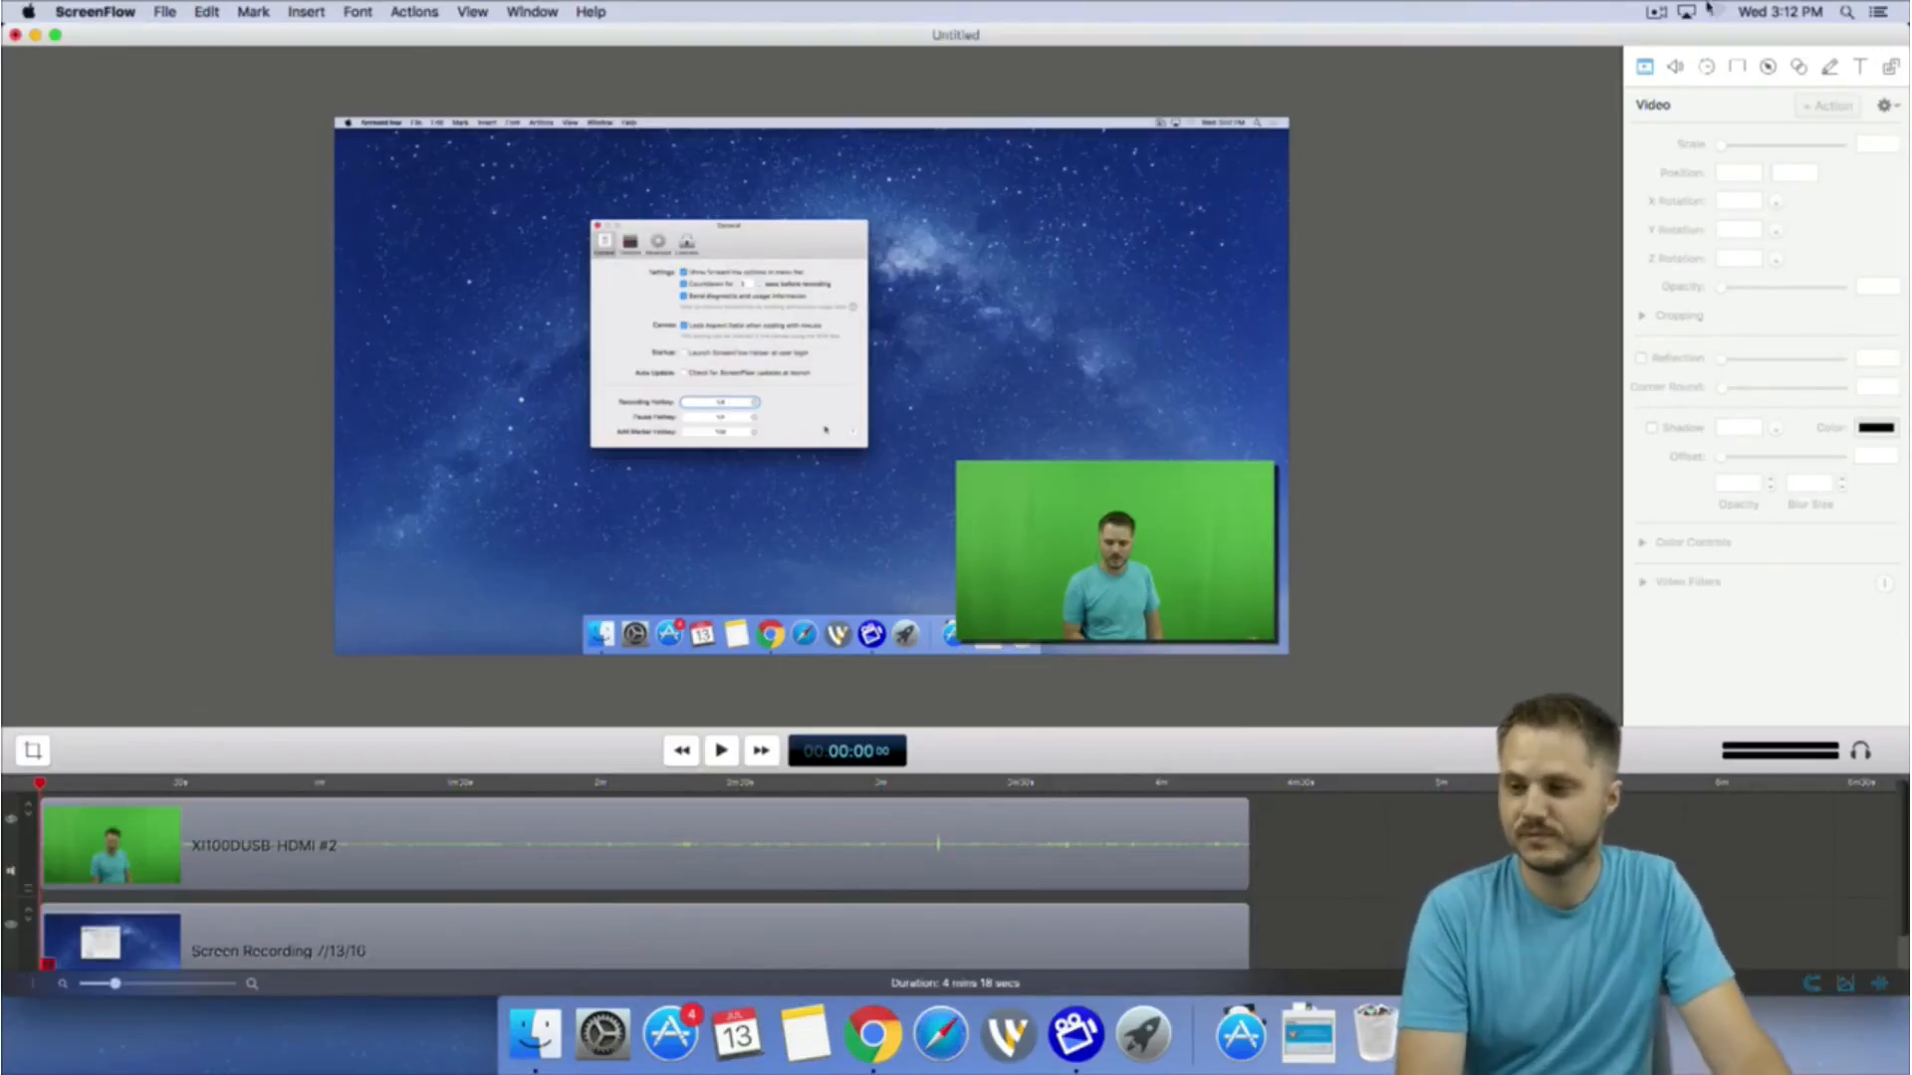
click(1661, 10)
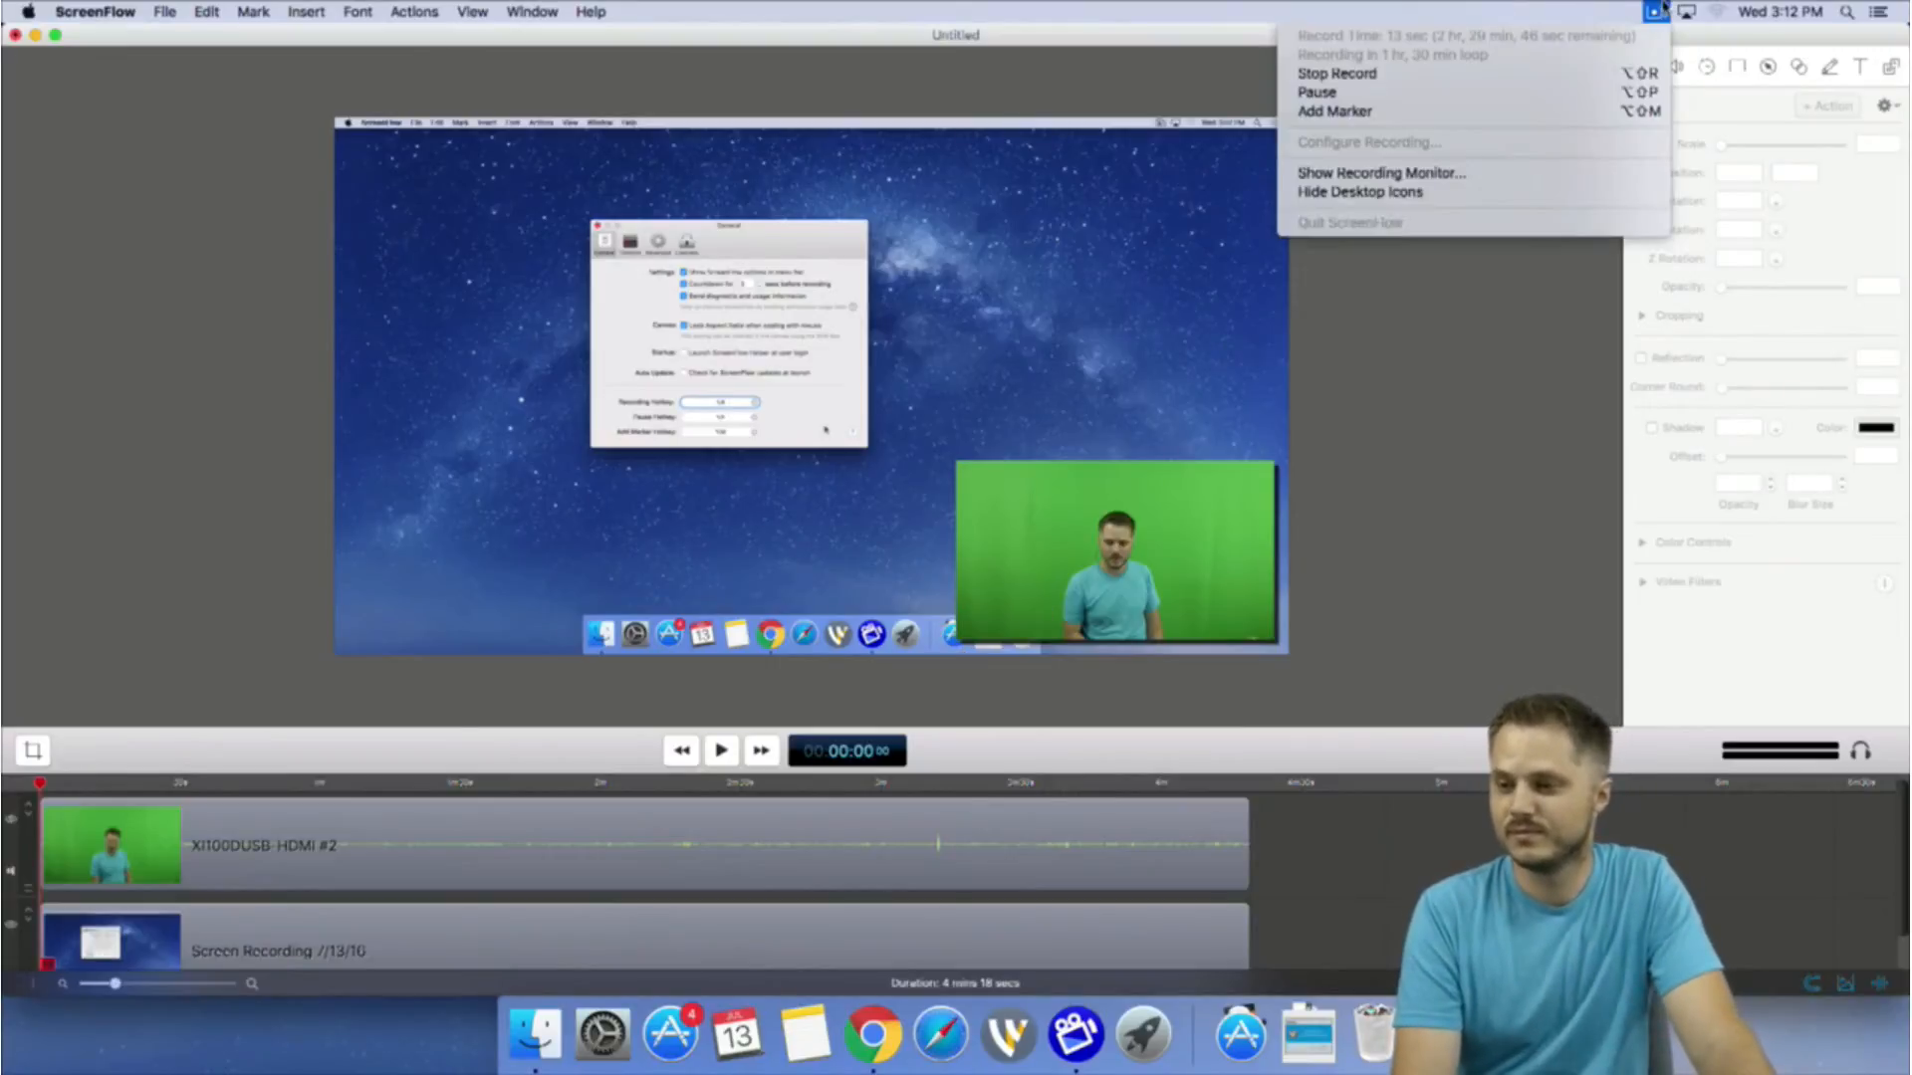
click(1549, 74)
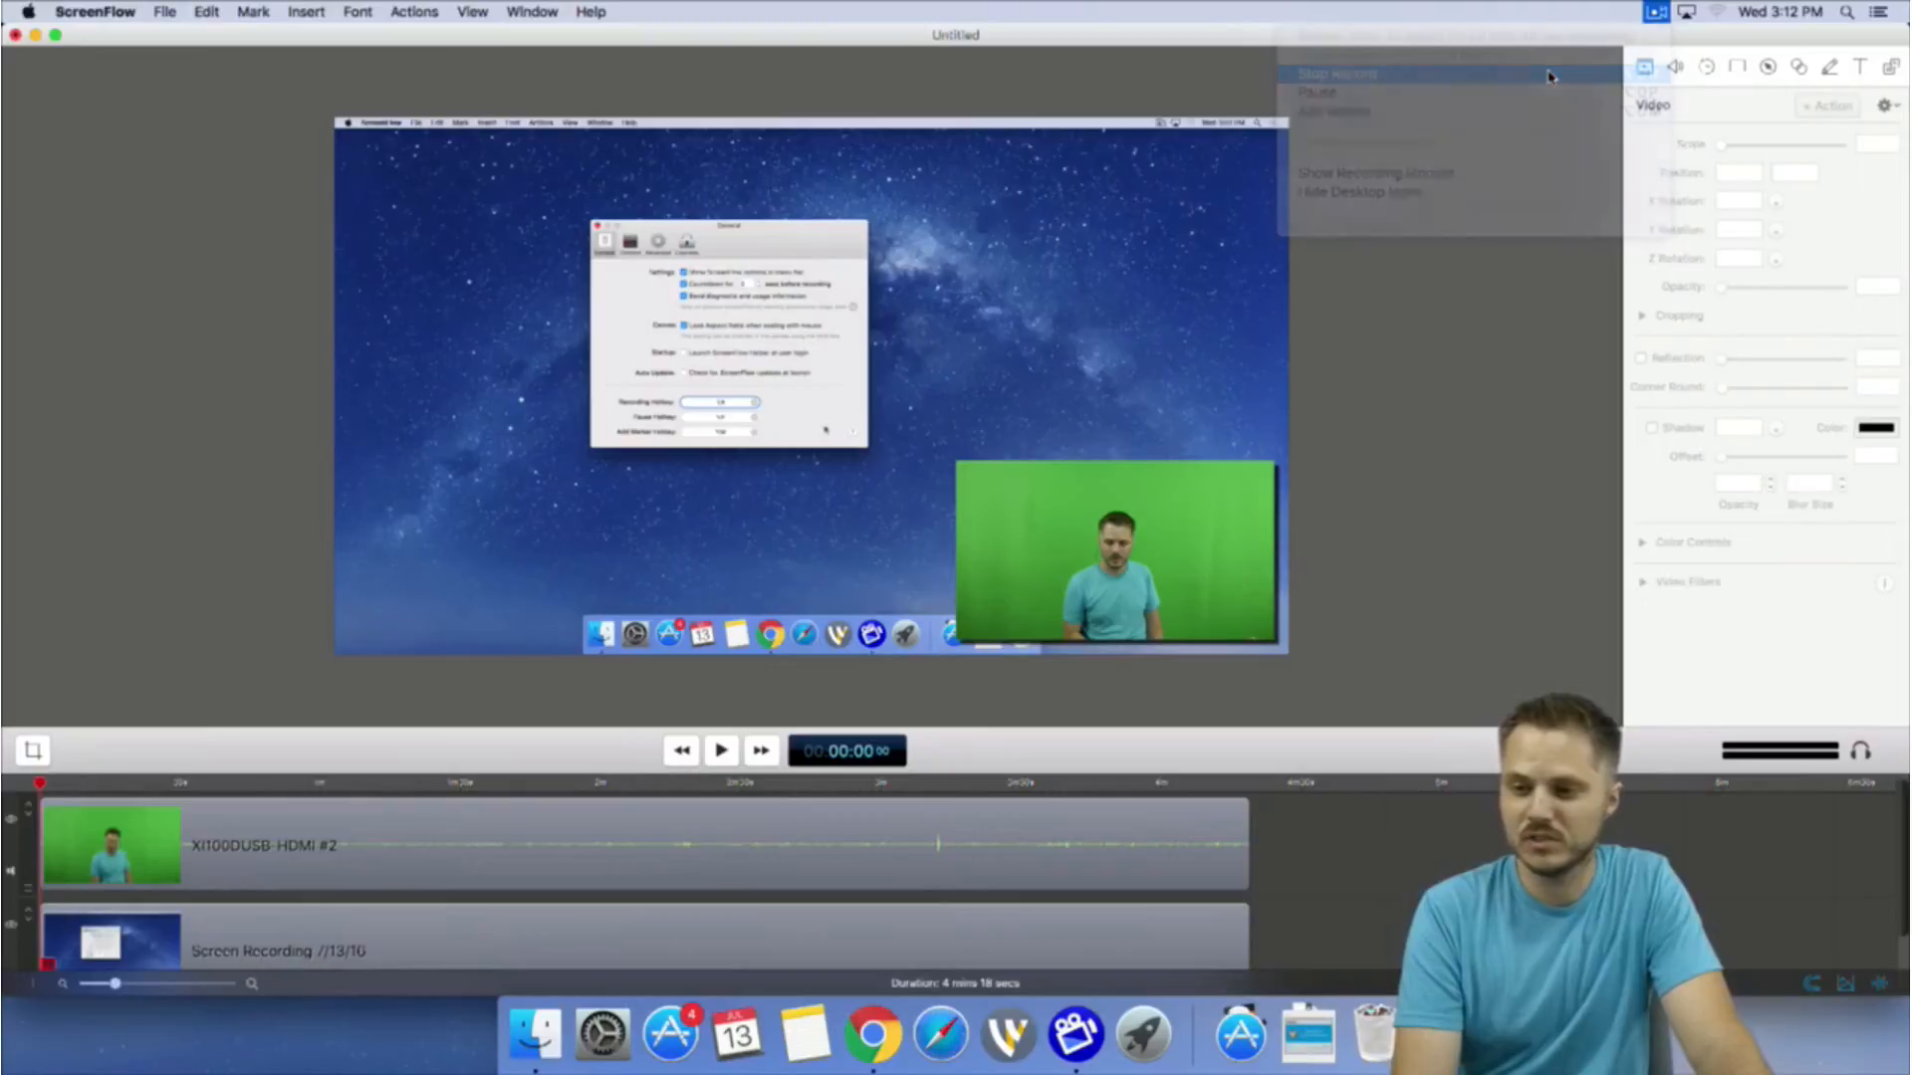
Try to open the recording configuration and dismiss the Recording Complete dialog.
click(1659, 13)
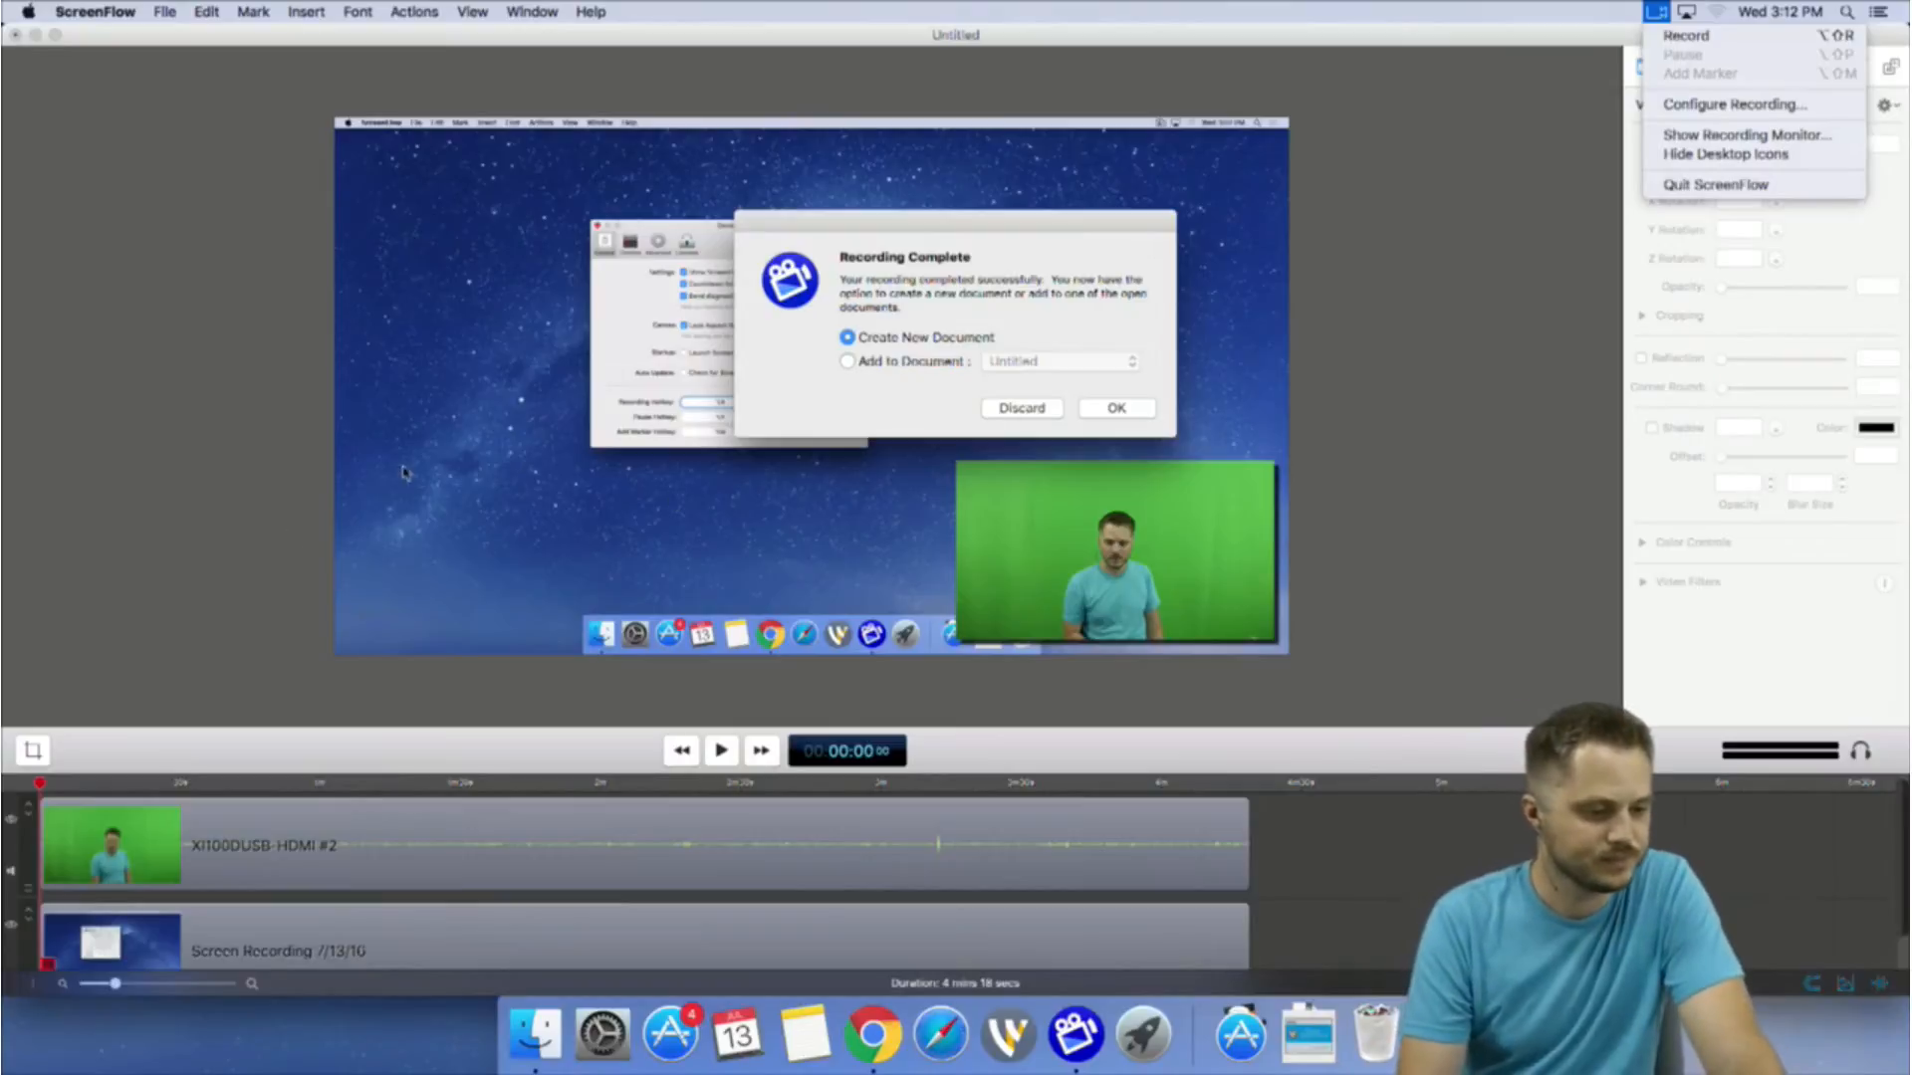
click(1733, 105)
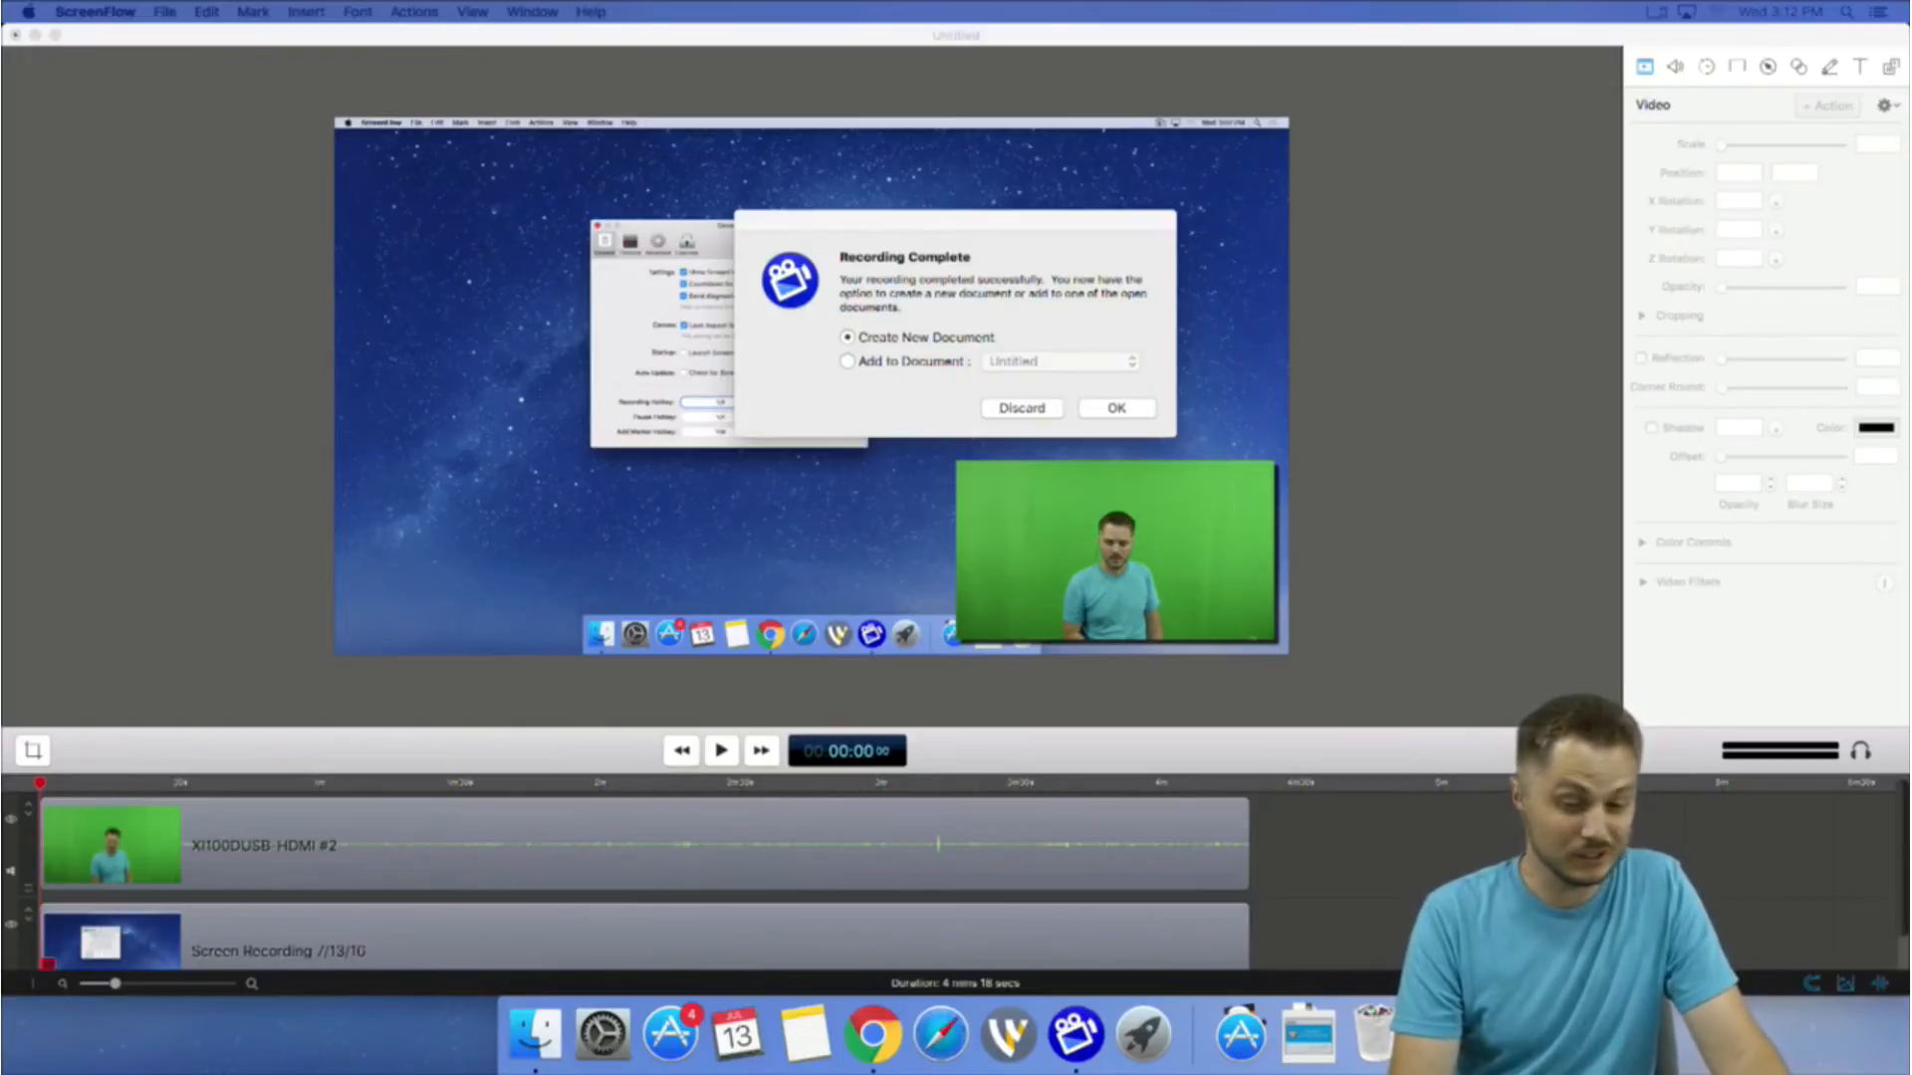
click(876, 227)
click(868, 405)
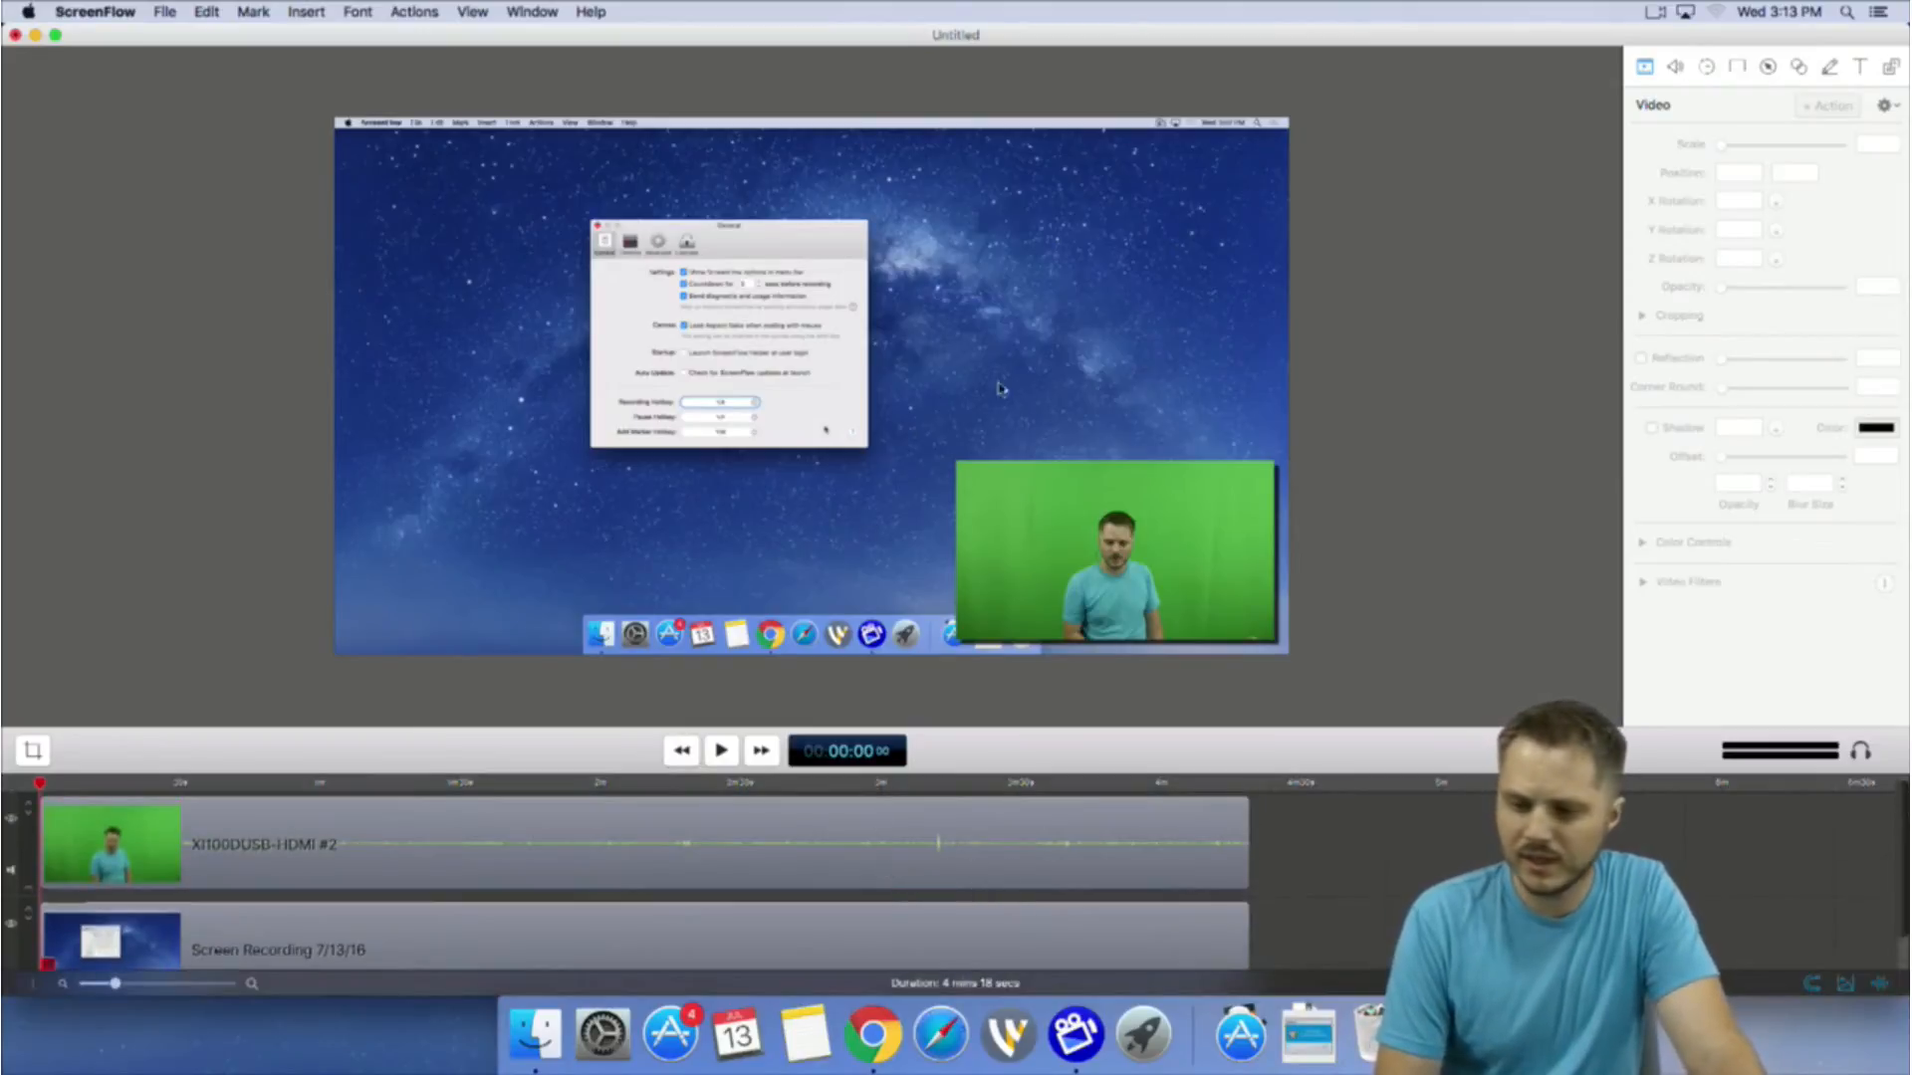
Enable Smooth Volume Levels in the audio properties of the XI100DUSB-HDMI #2 clip.
click(650, 831)
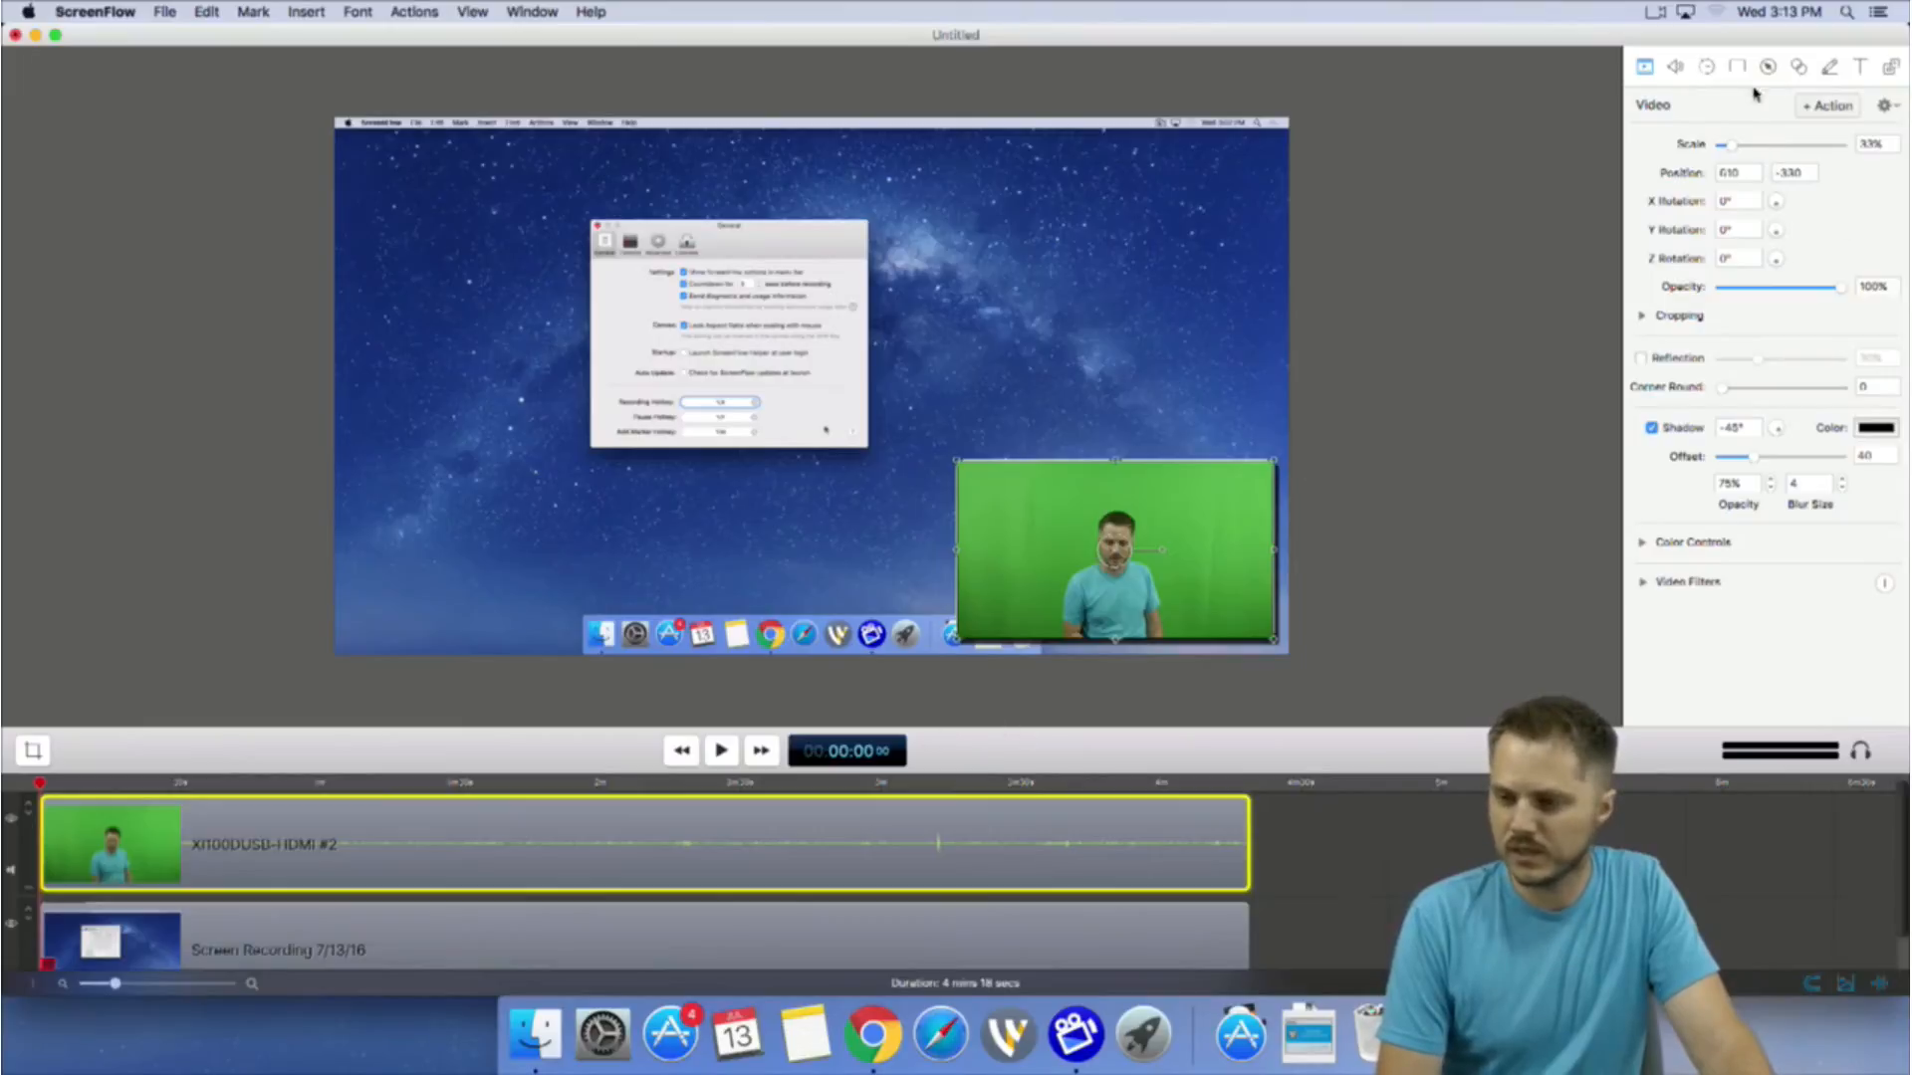
click(1676, 67)
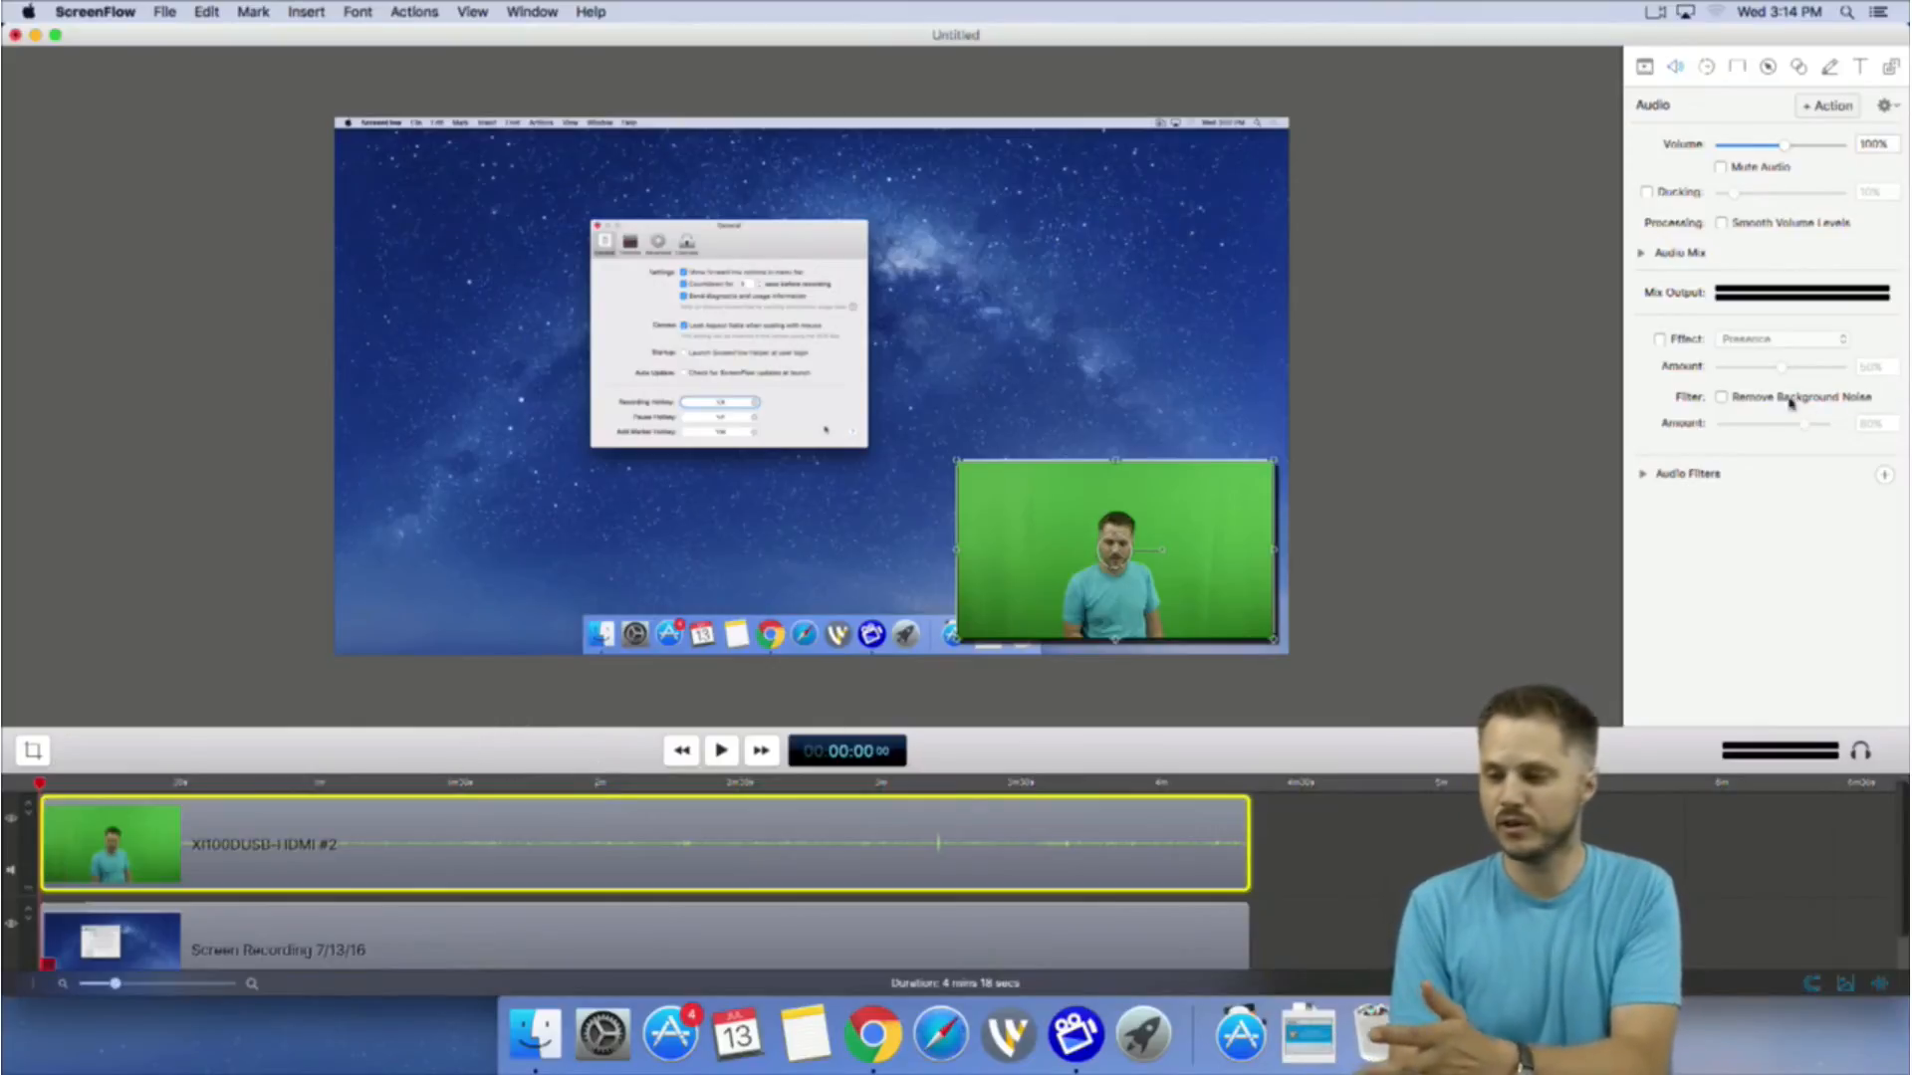
click(1721, 223)
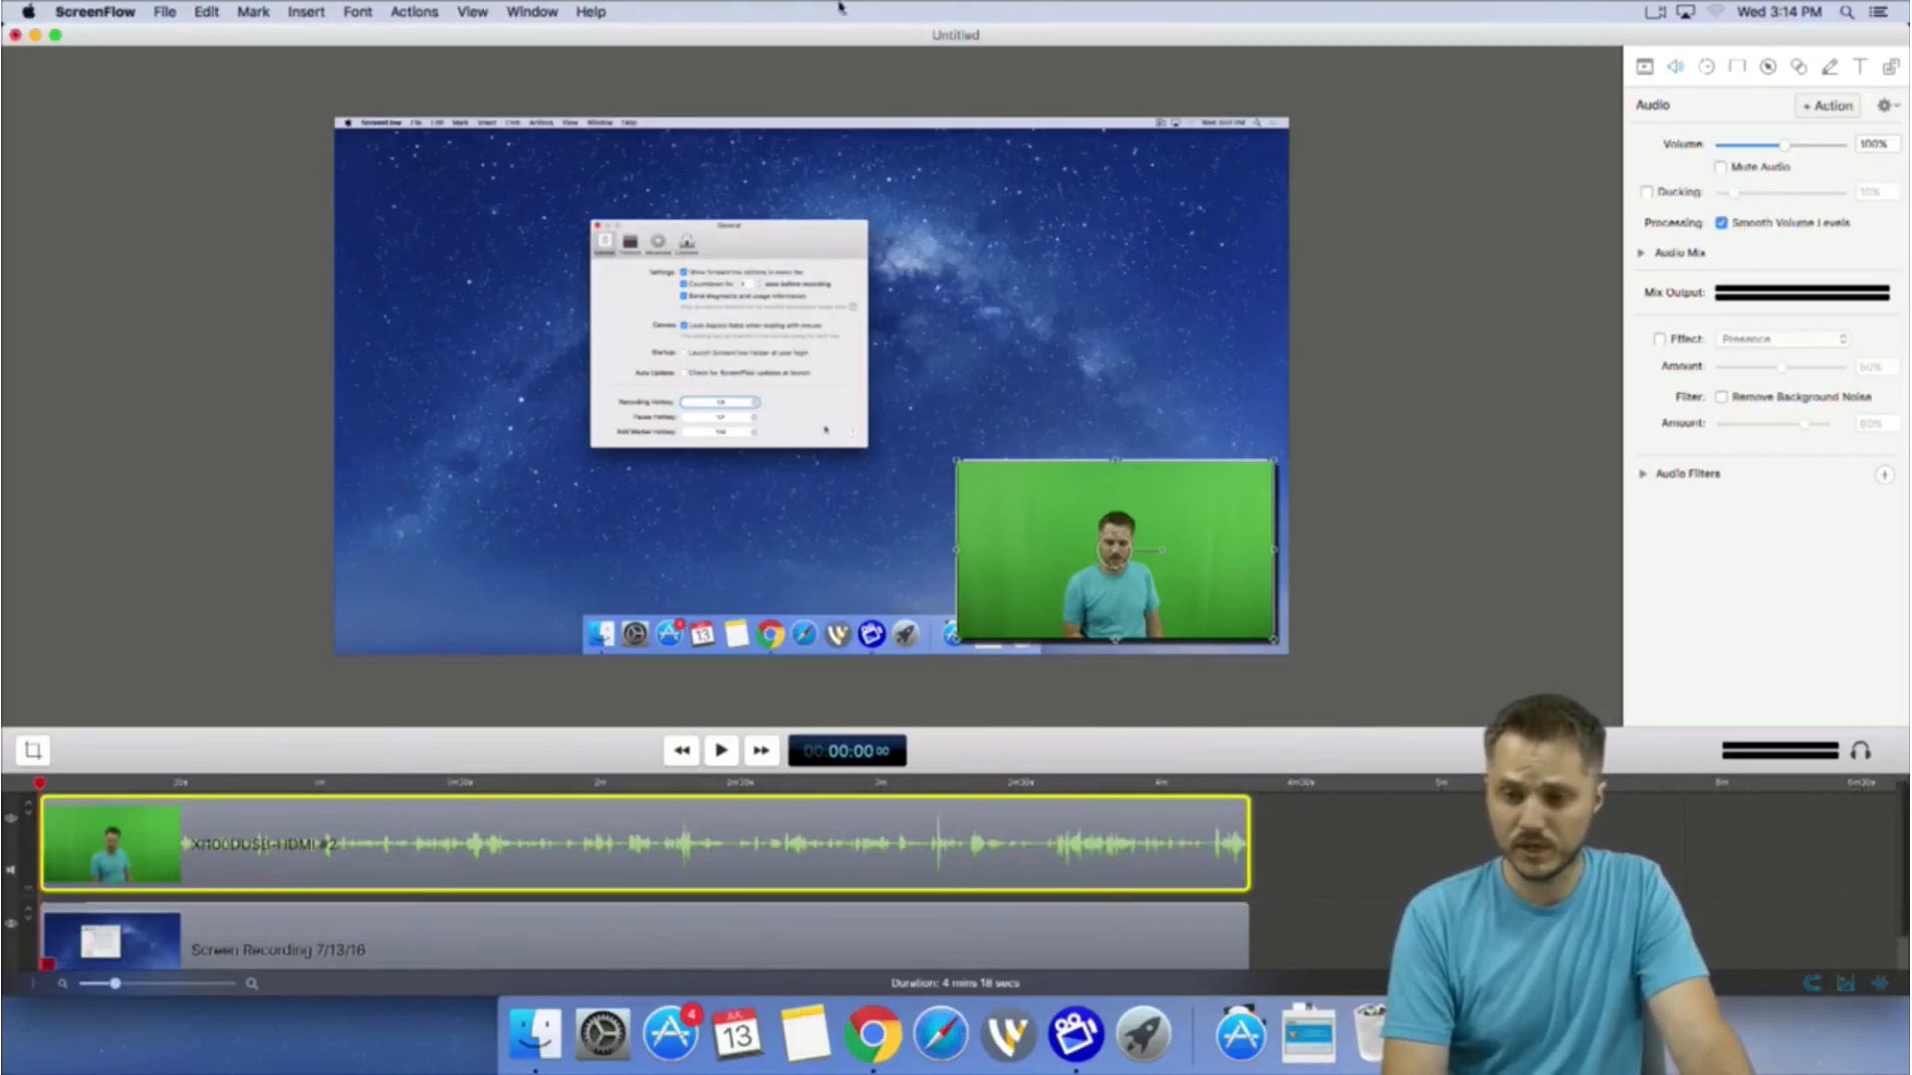
click(535, 10)
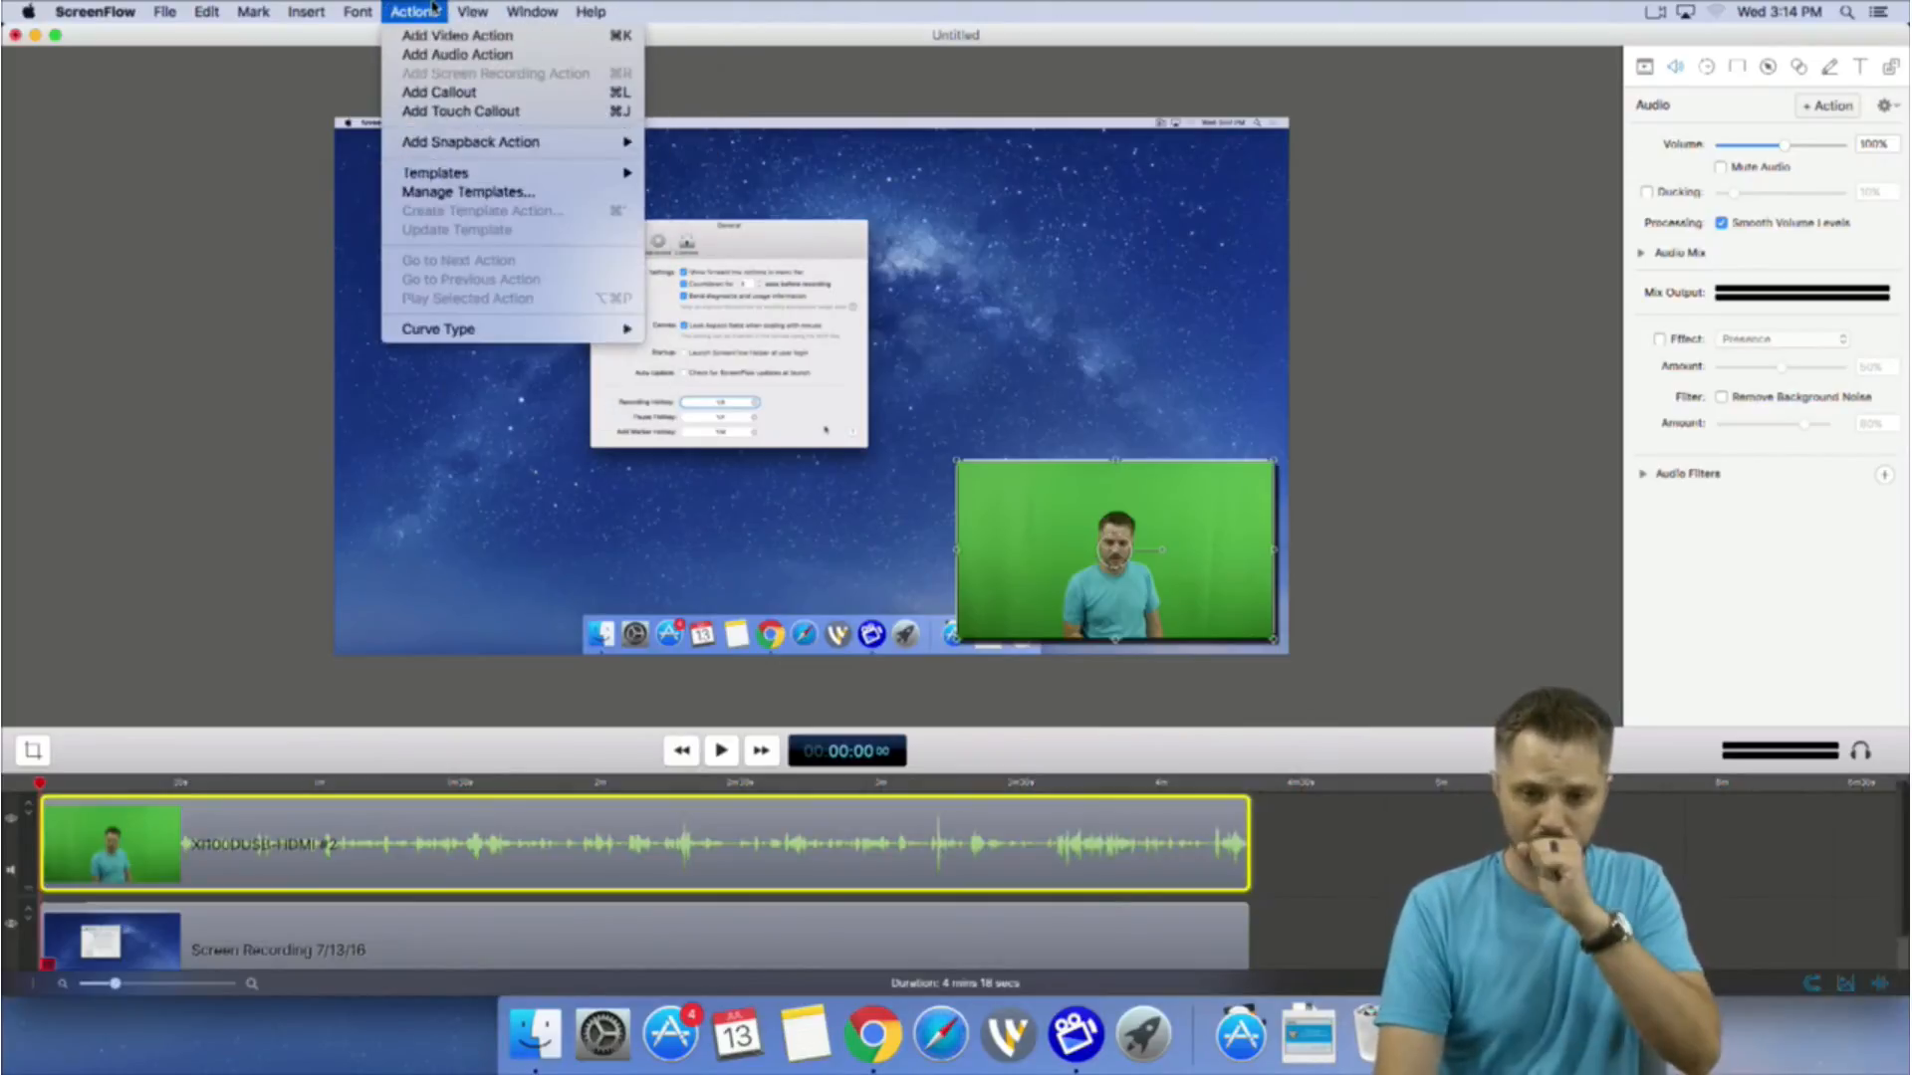
click(509, 329)
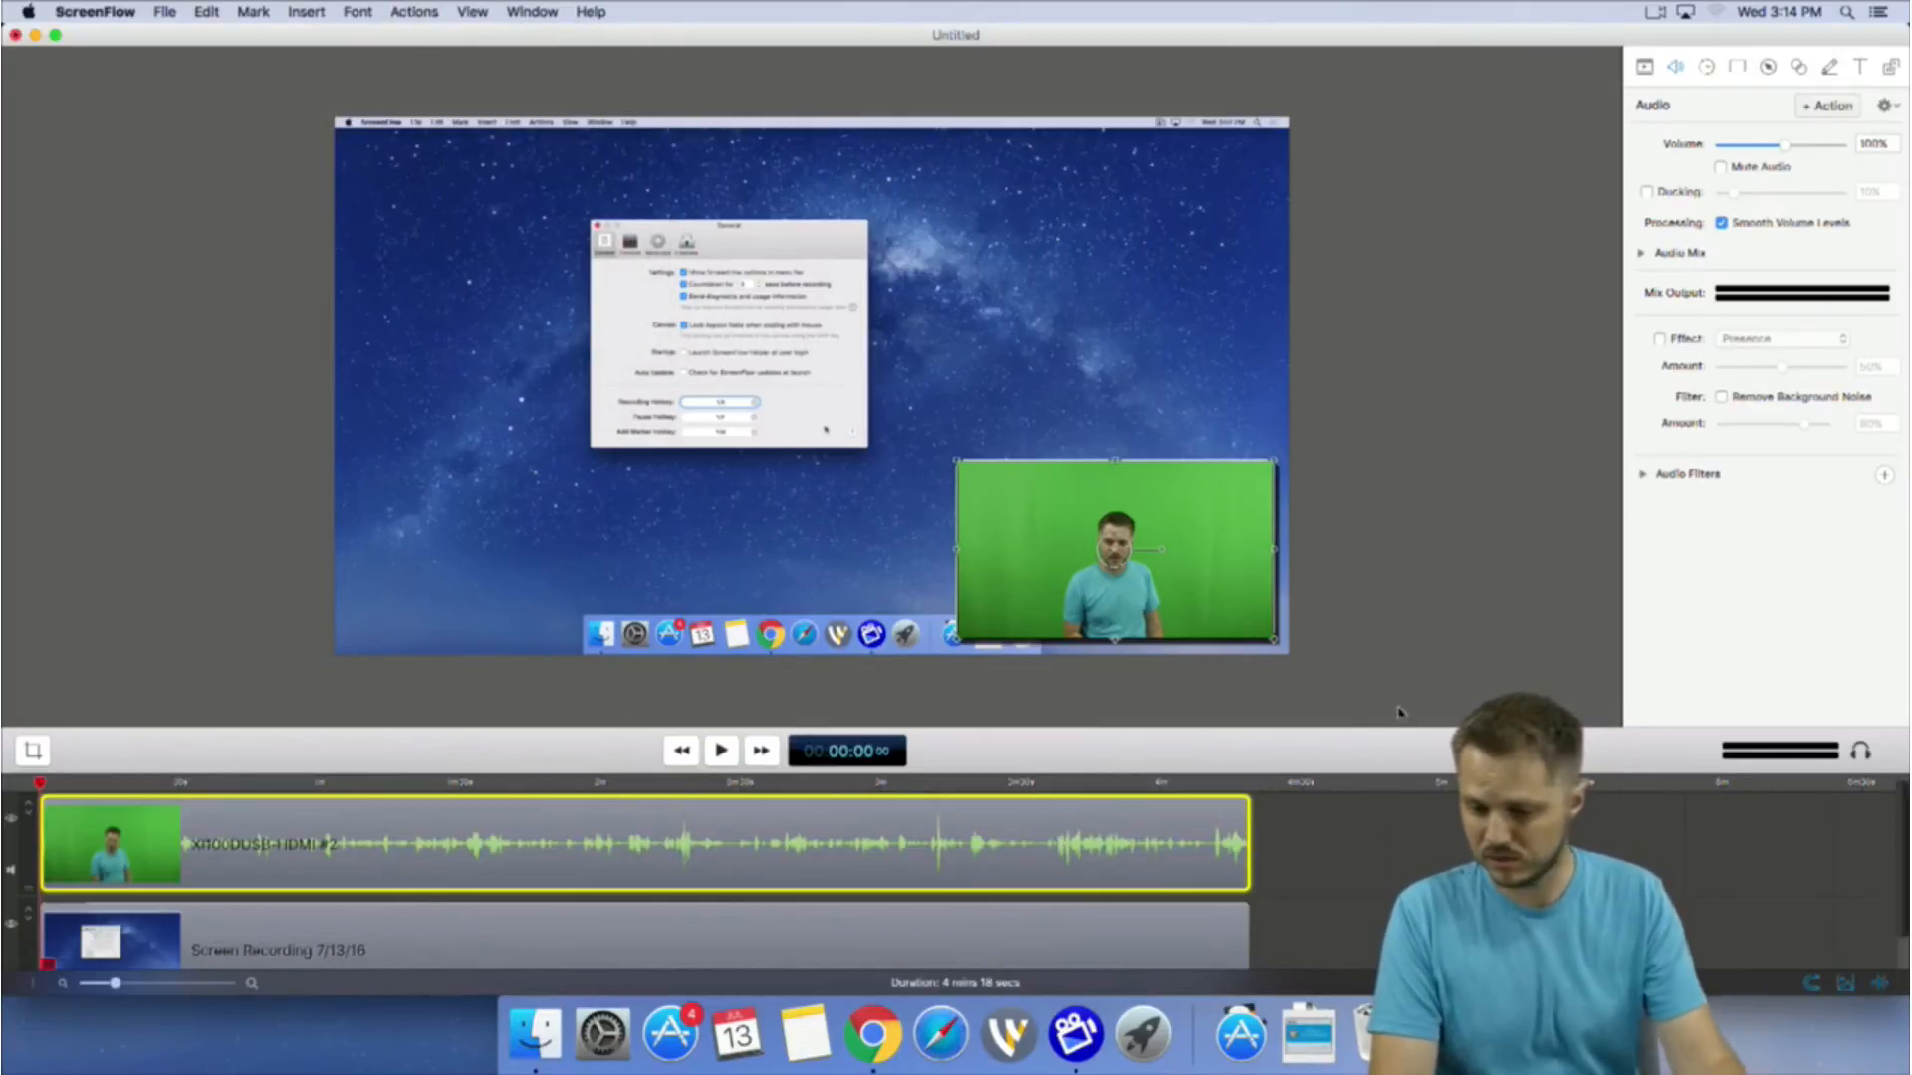
Enable Ducking at 10% and Remove Background Noise at 15% for the webcam clip.
mouse_move(461, 784)
mouse_down()
mouse_move(517, 784)
mouse_move(495, 783)
mouse_up()
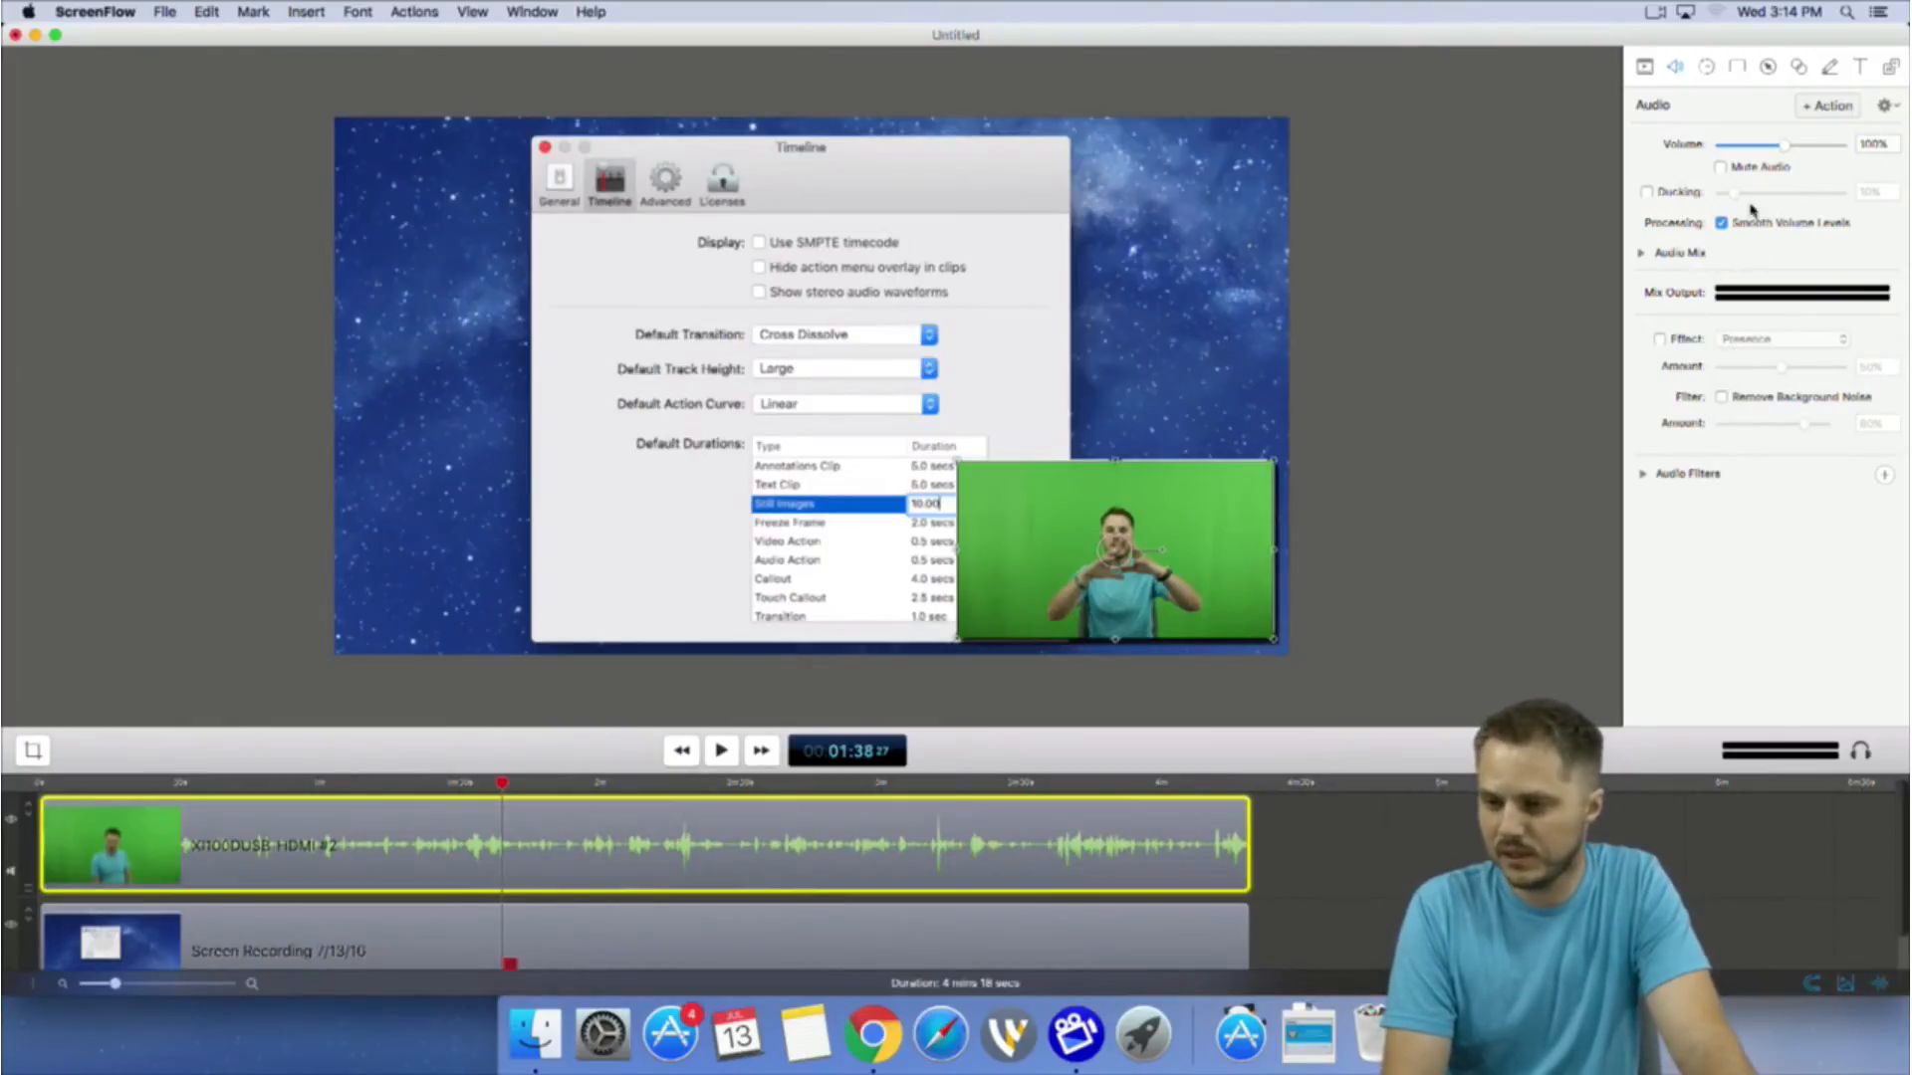
click(1646, 192)
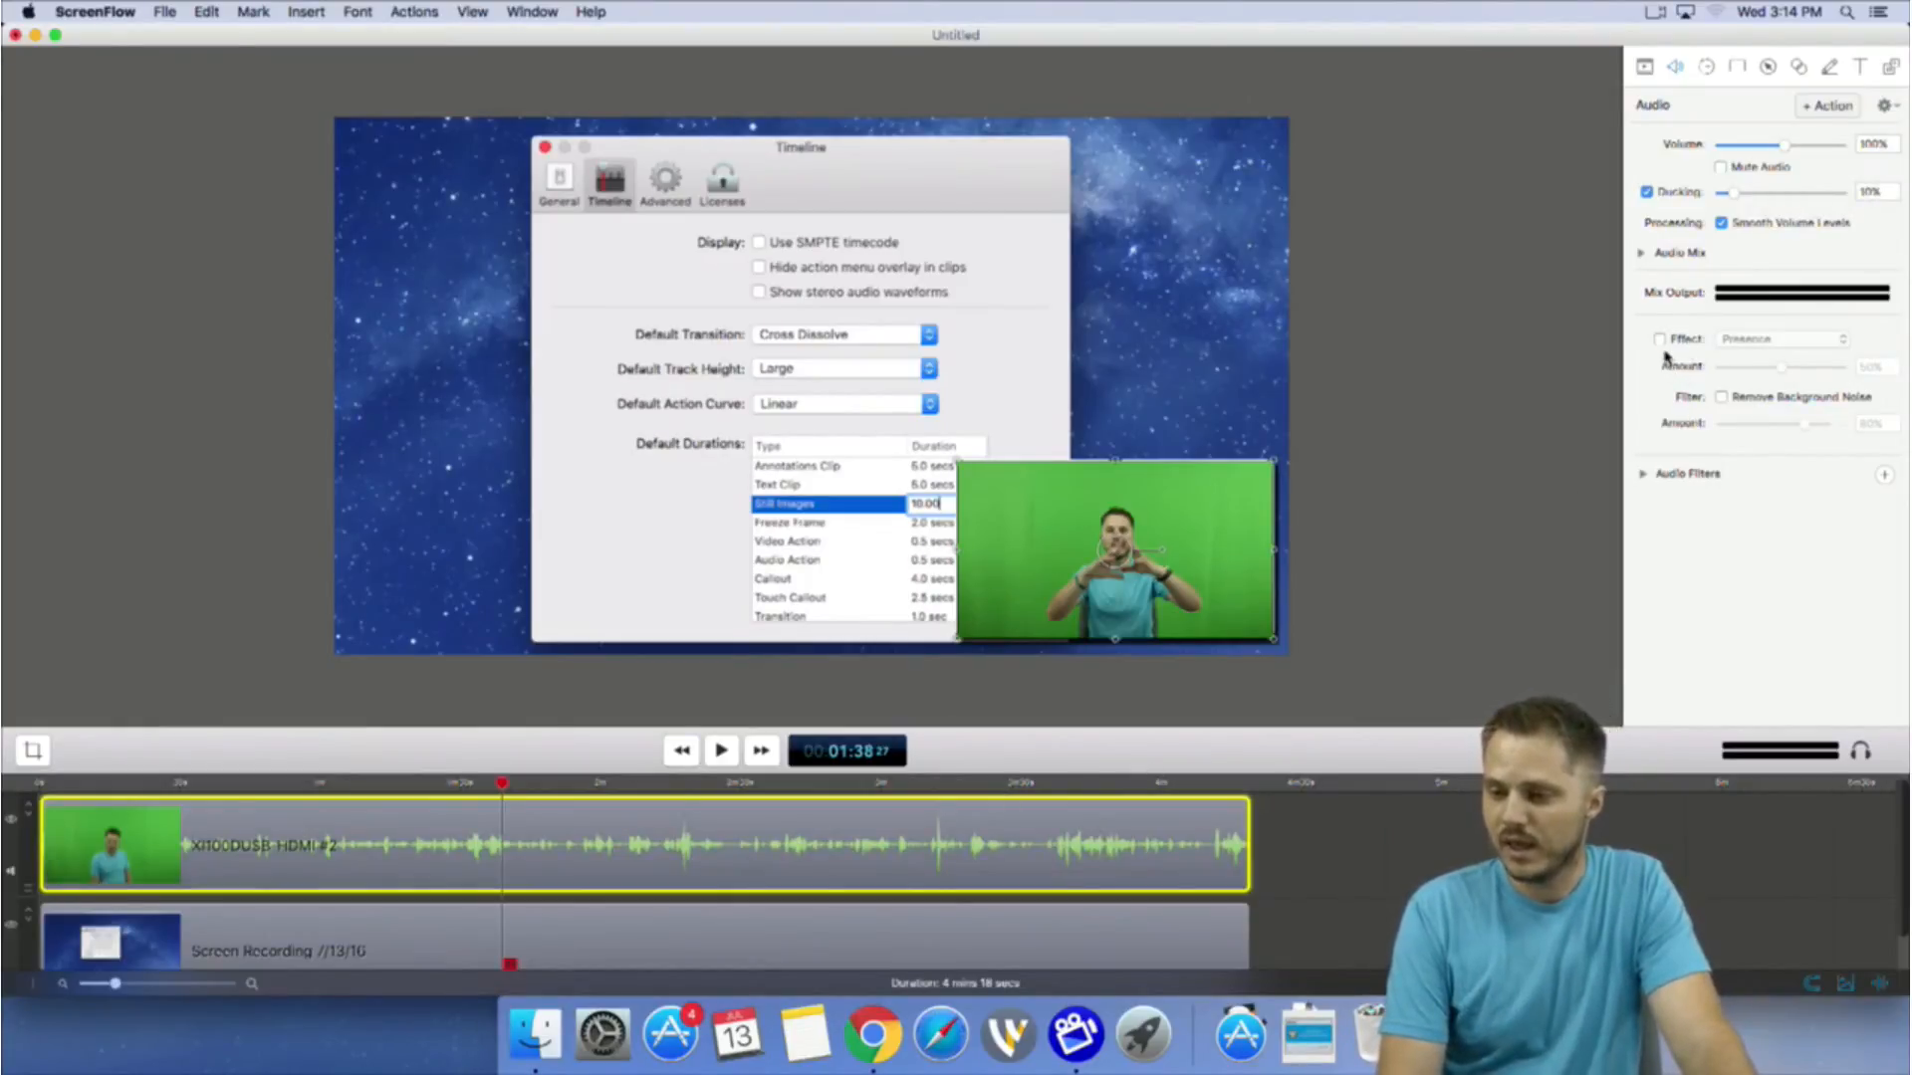
click(1721, 397)
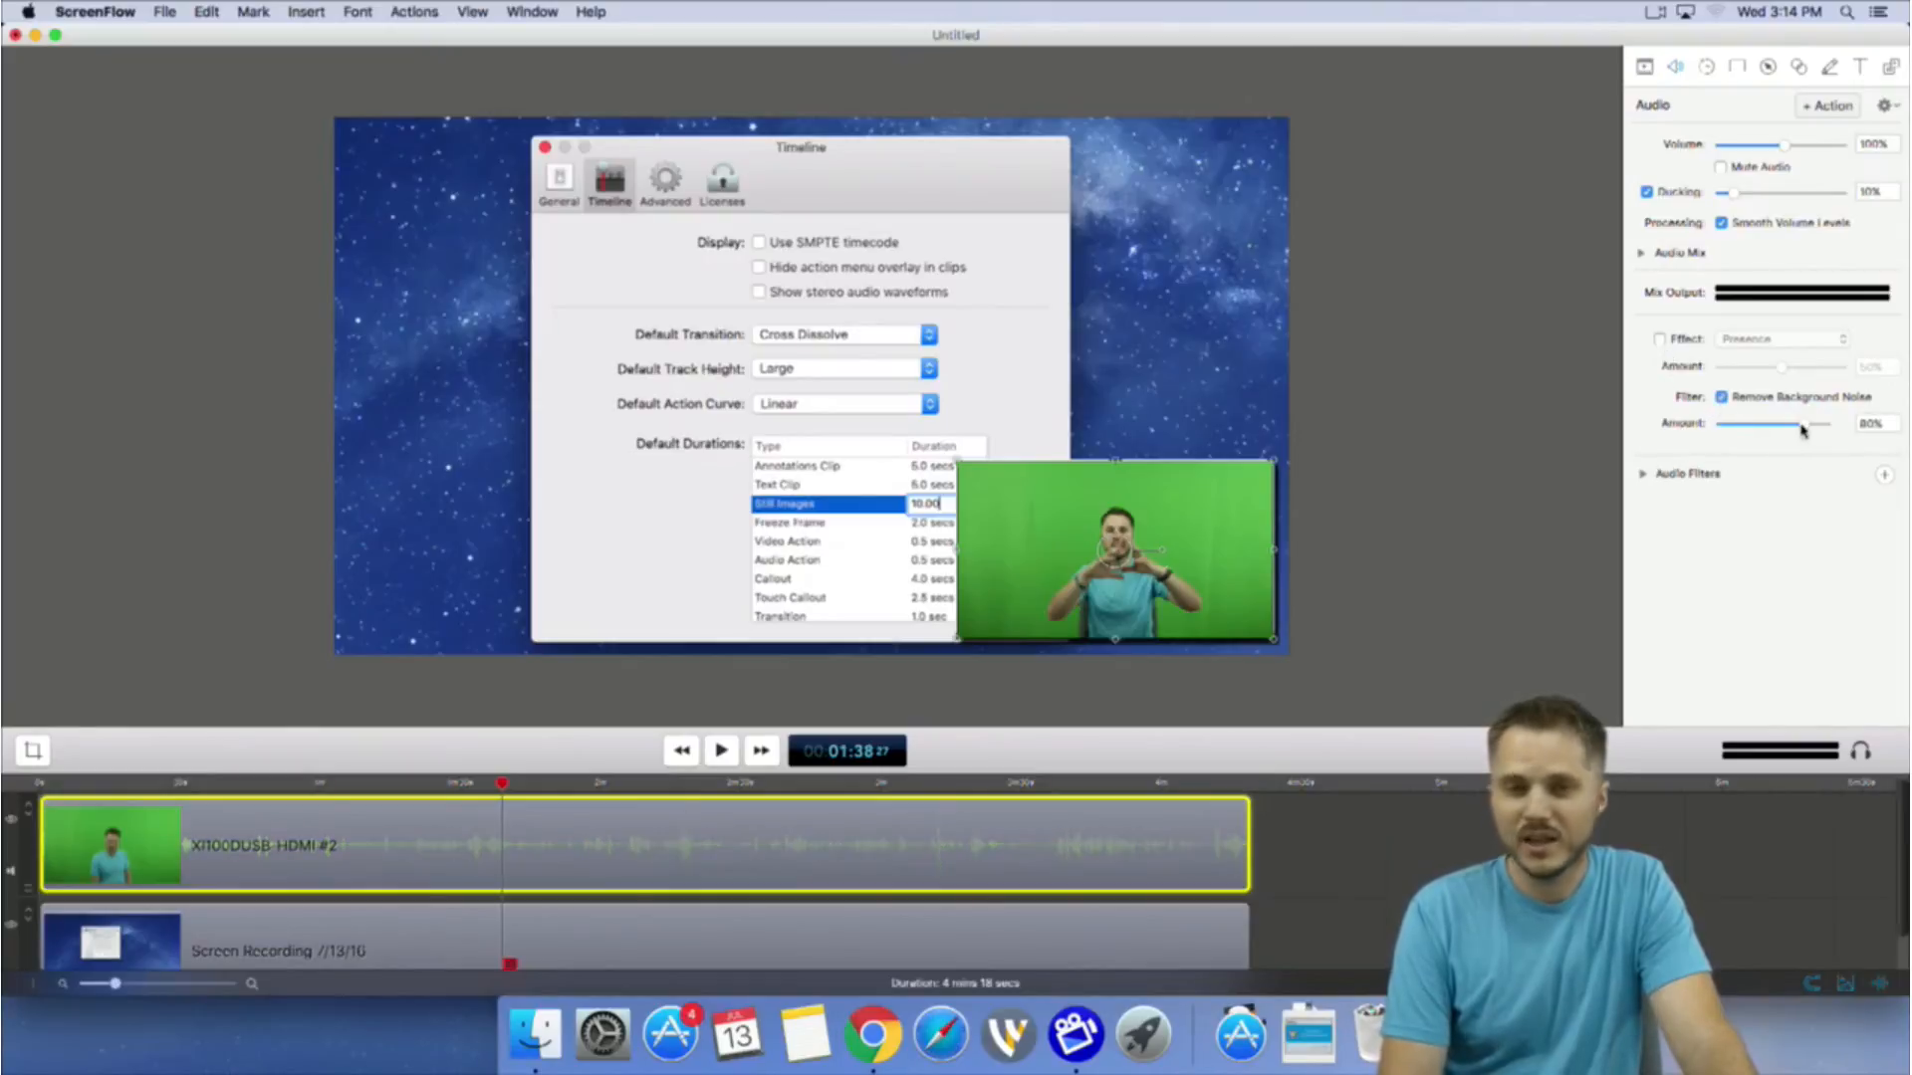
drag(1803, 430, 1755, 427)
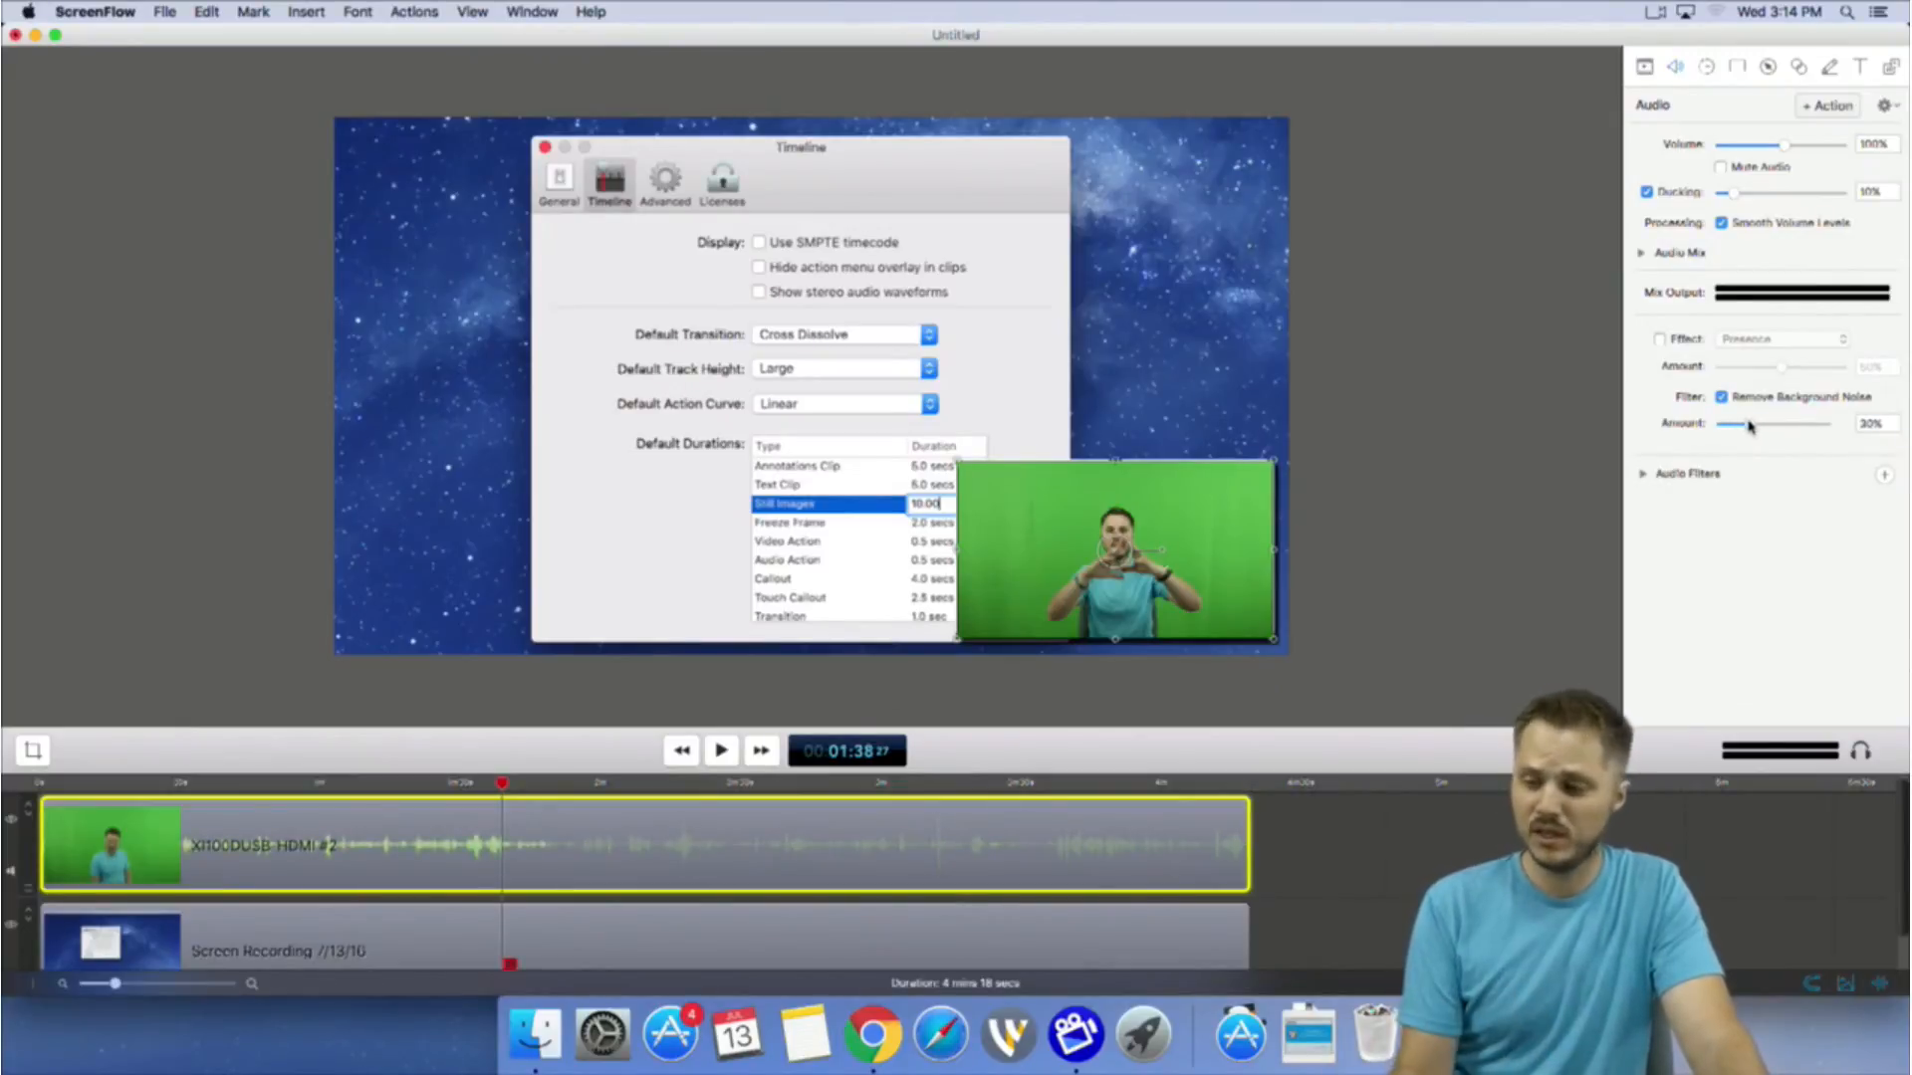
drag(1750, 426, 1731, 432)
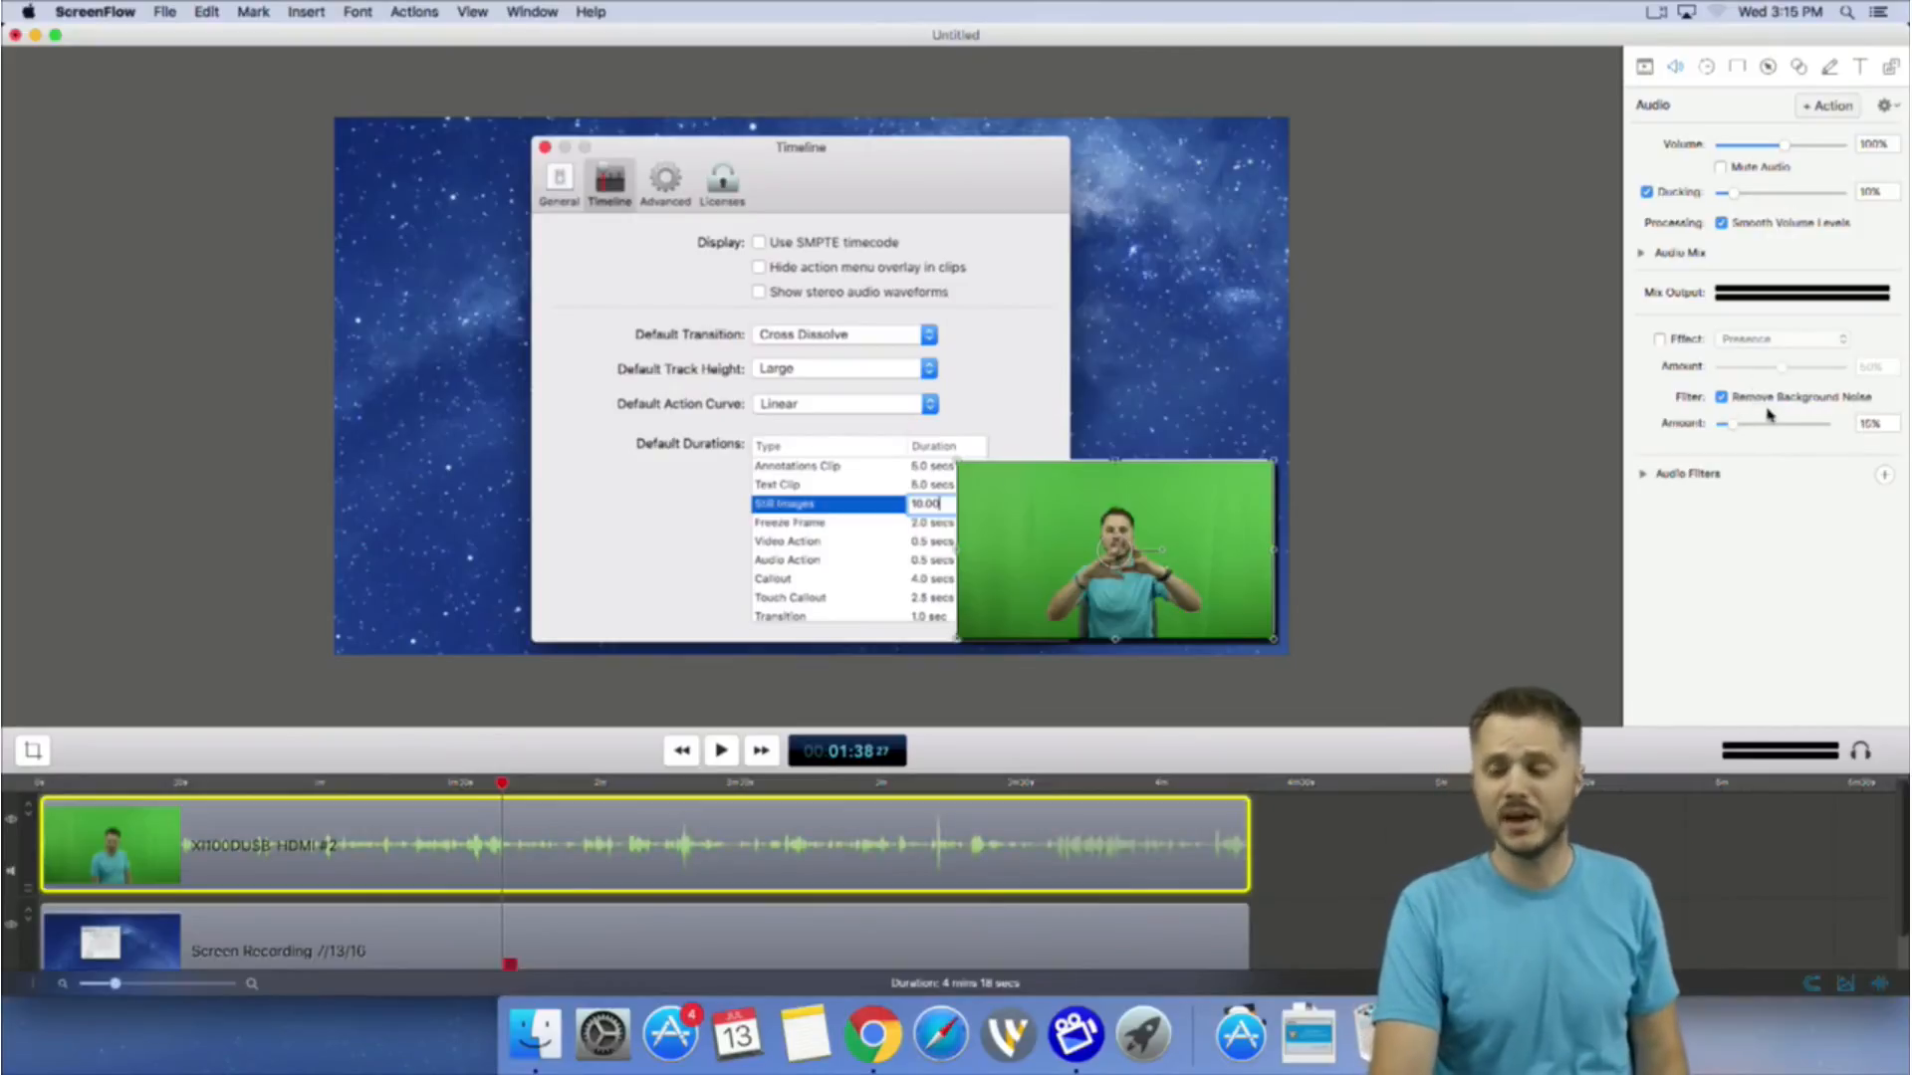
Turn off background noise removal and play the clip up to about 1:40 to hear the unfiltered audio.
click(1722, 397)
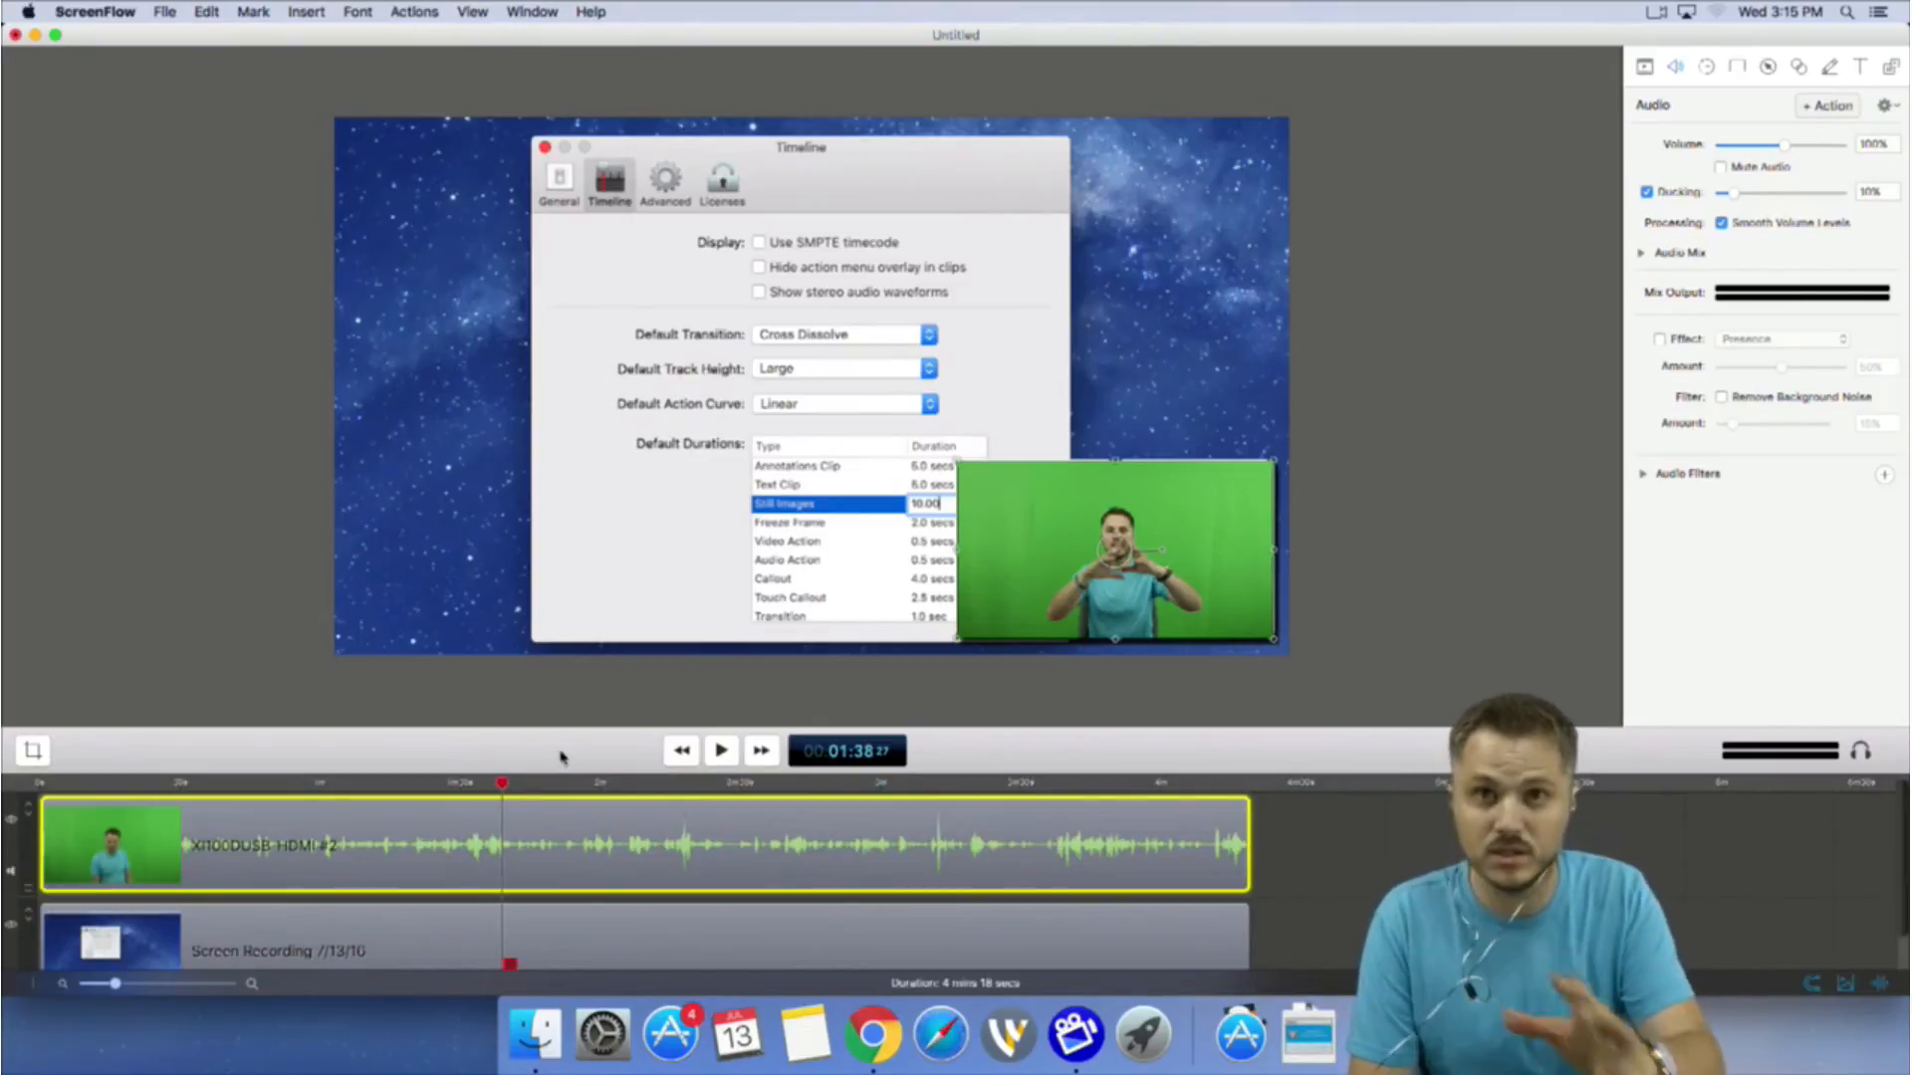
click(438, 784)
key(space)
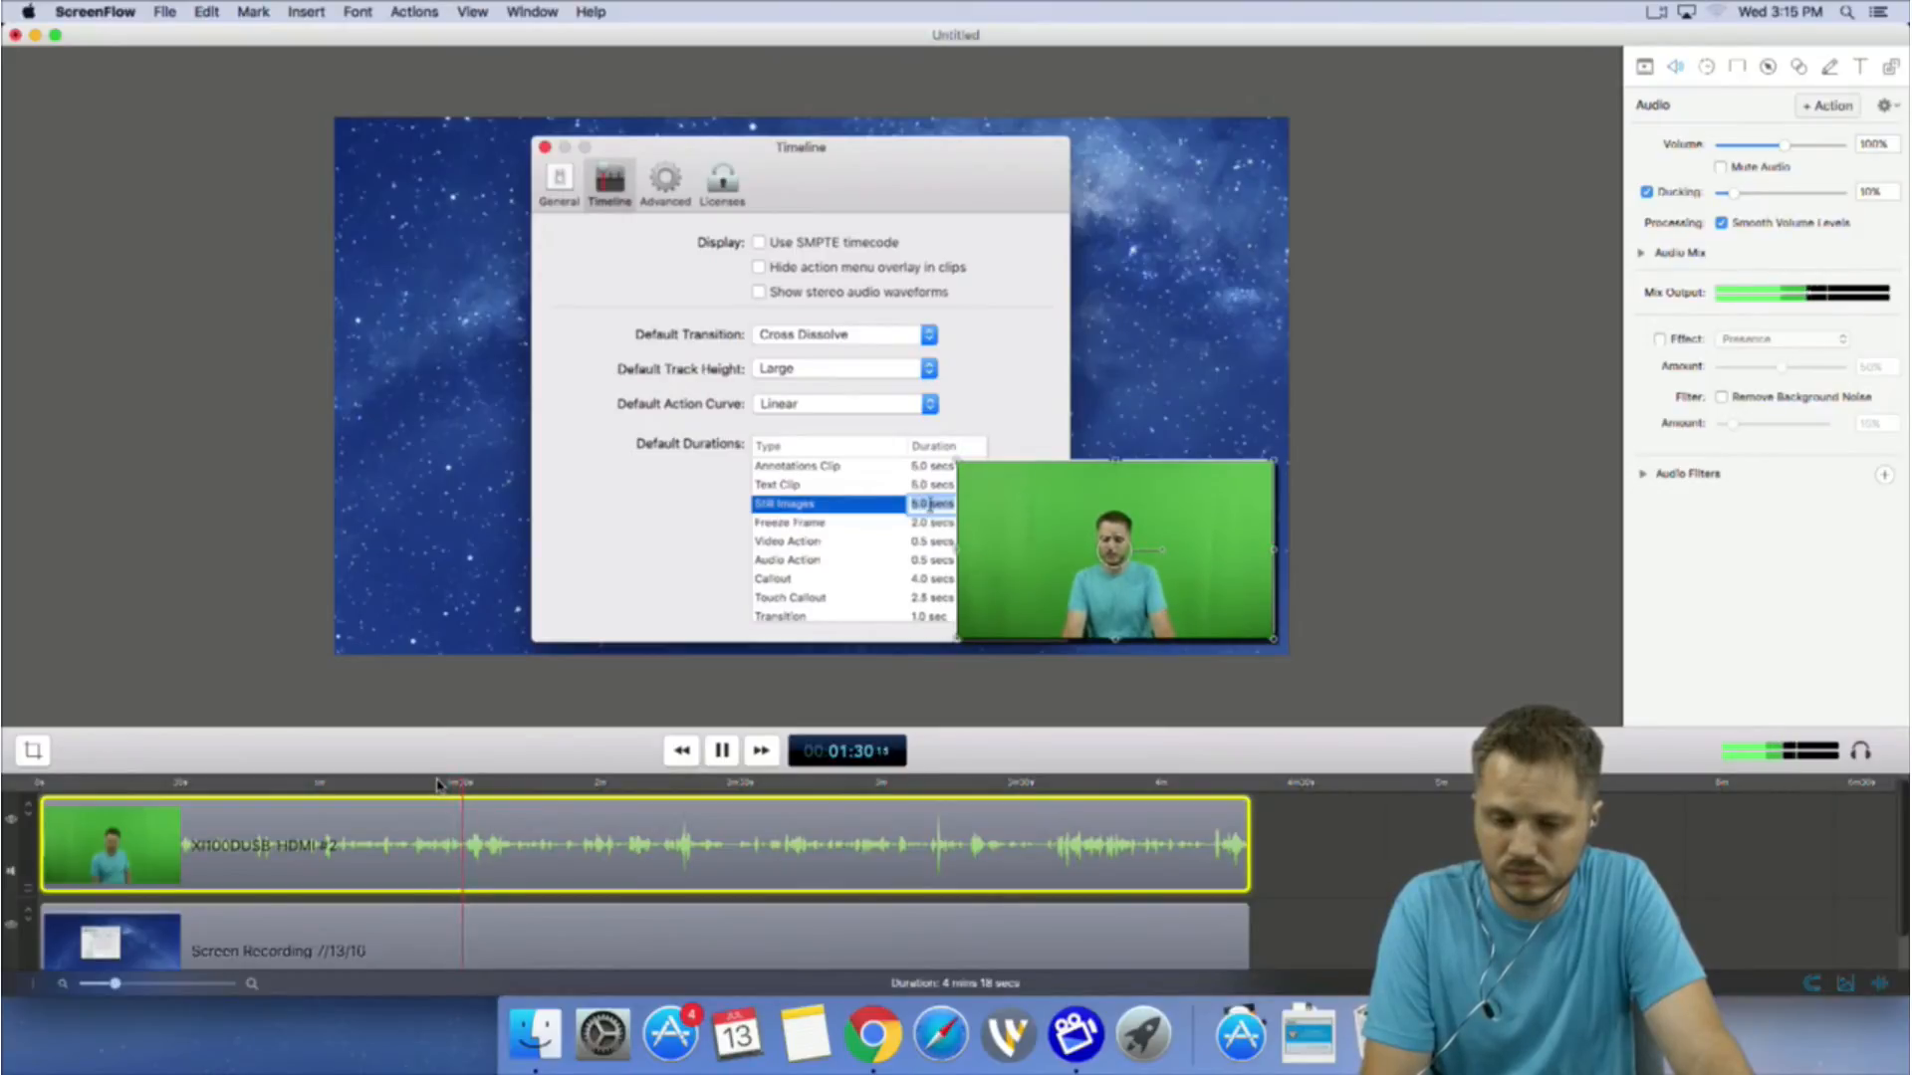
key(space)
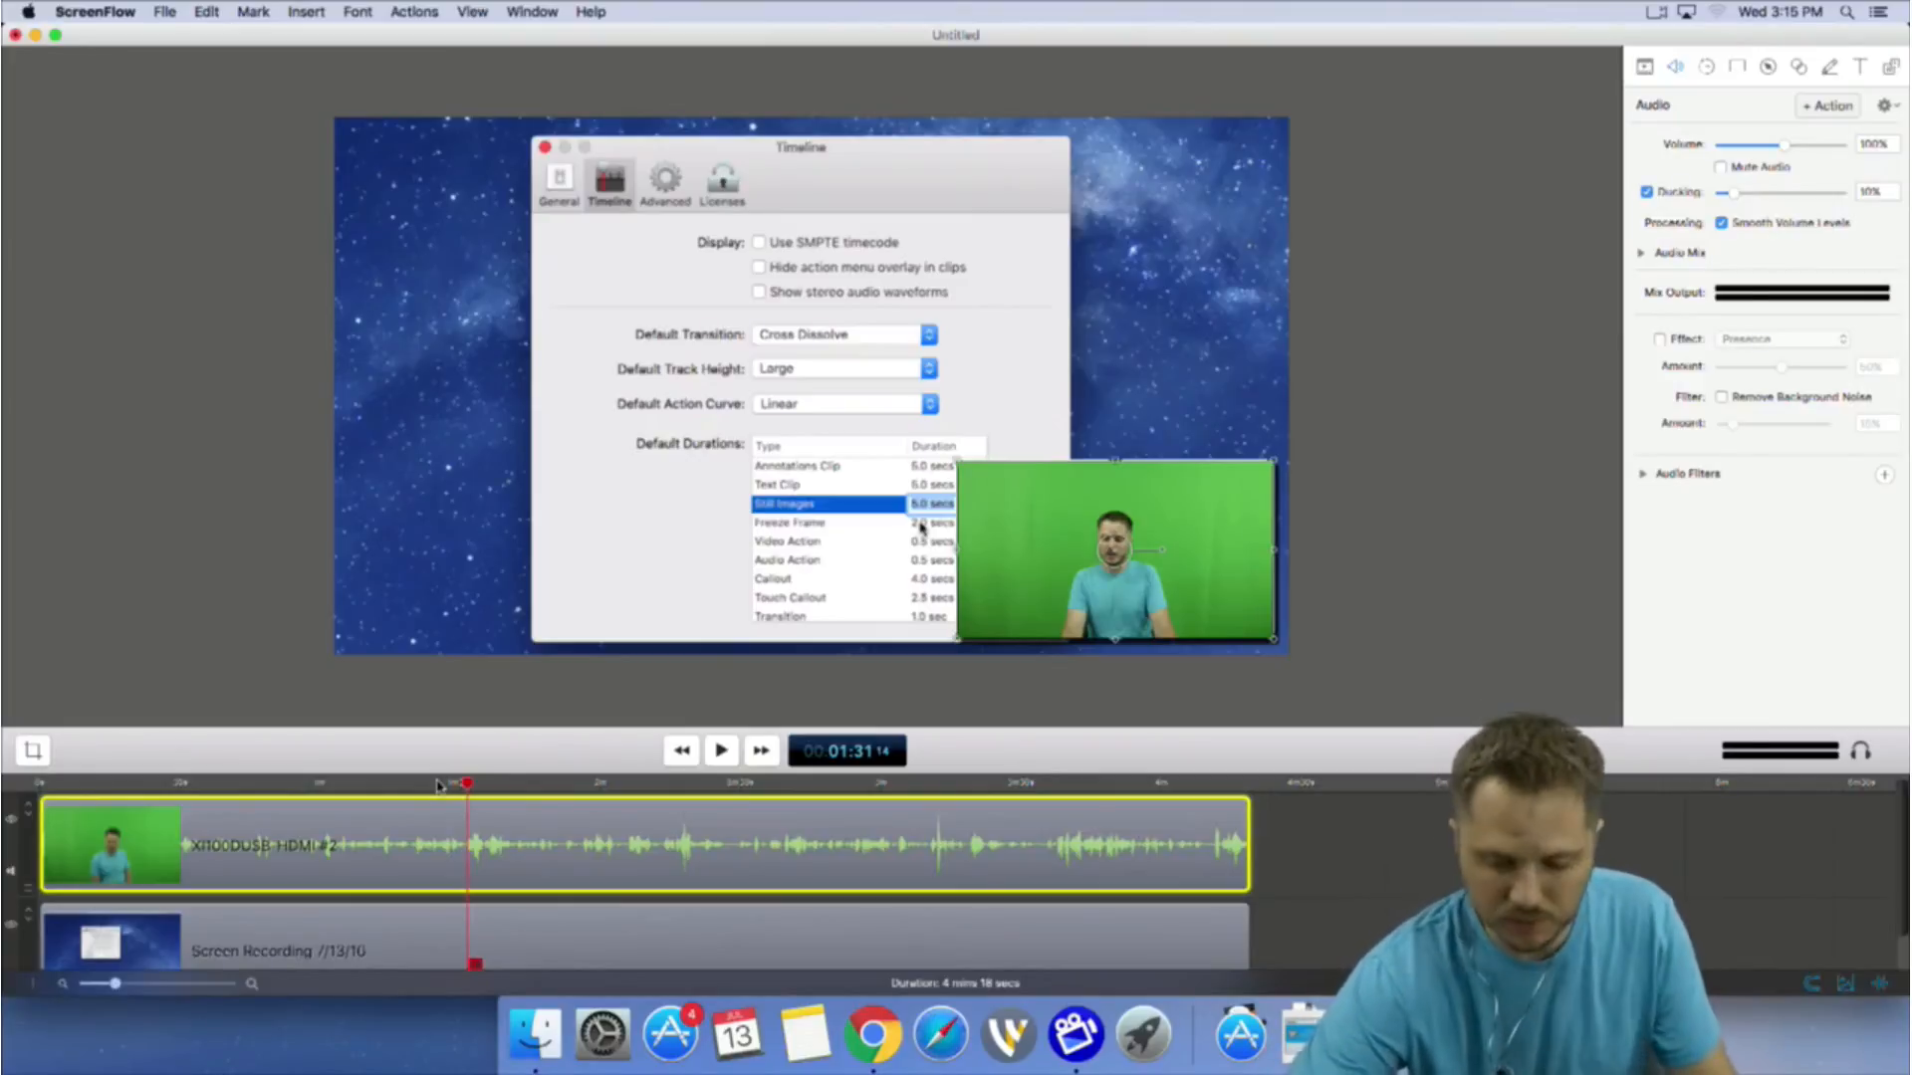
key(space)
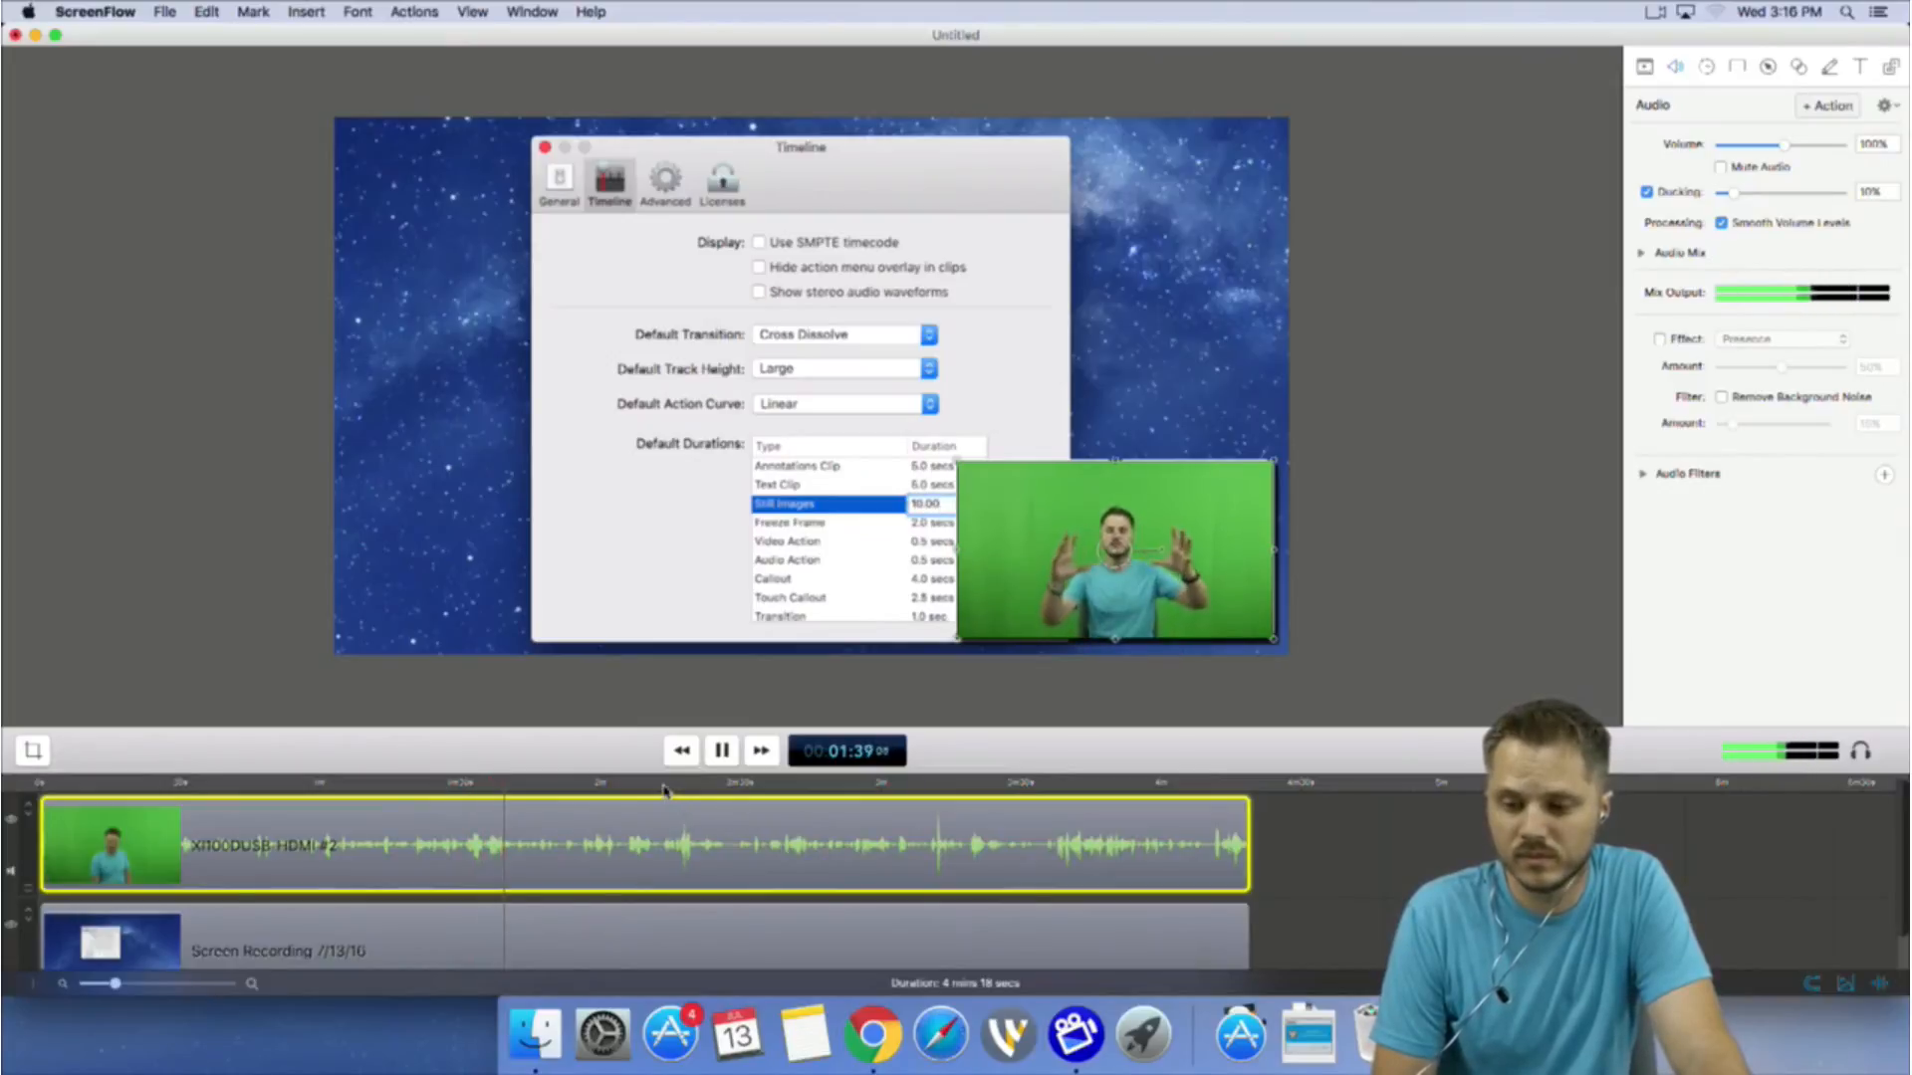
key(space)
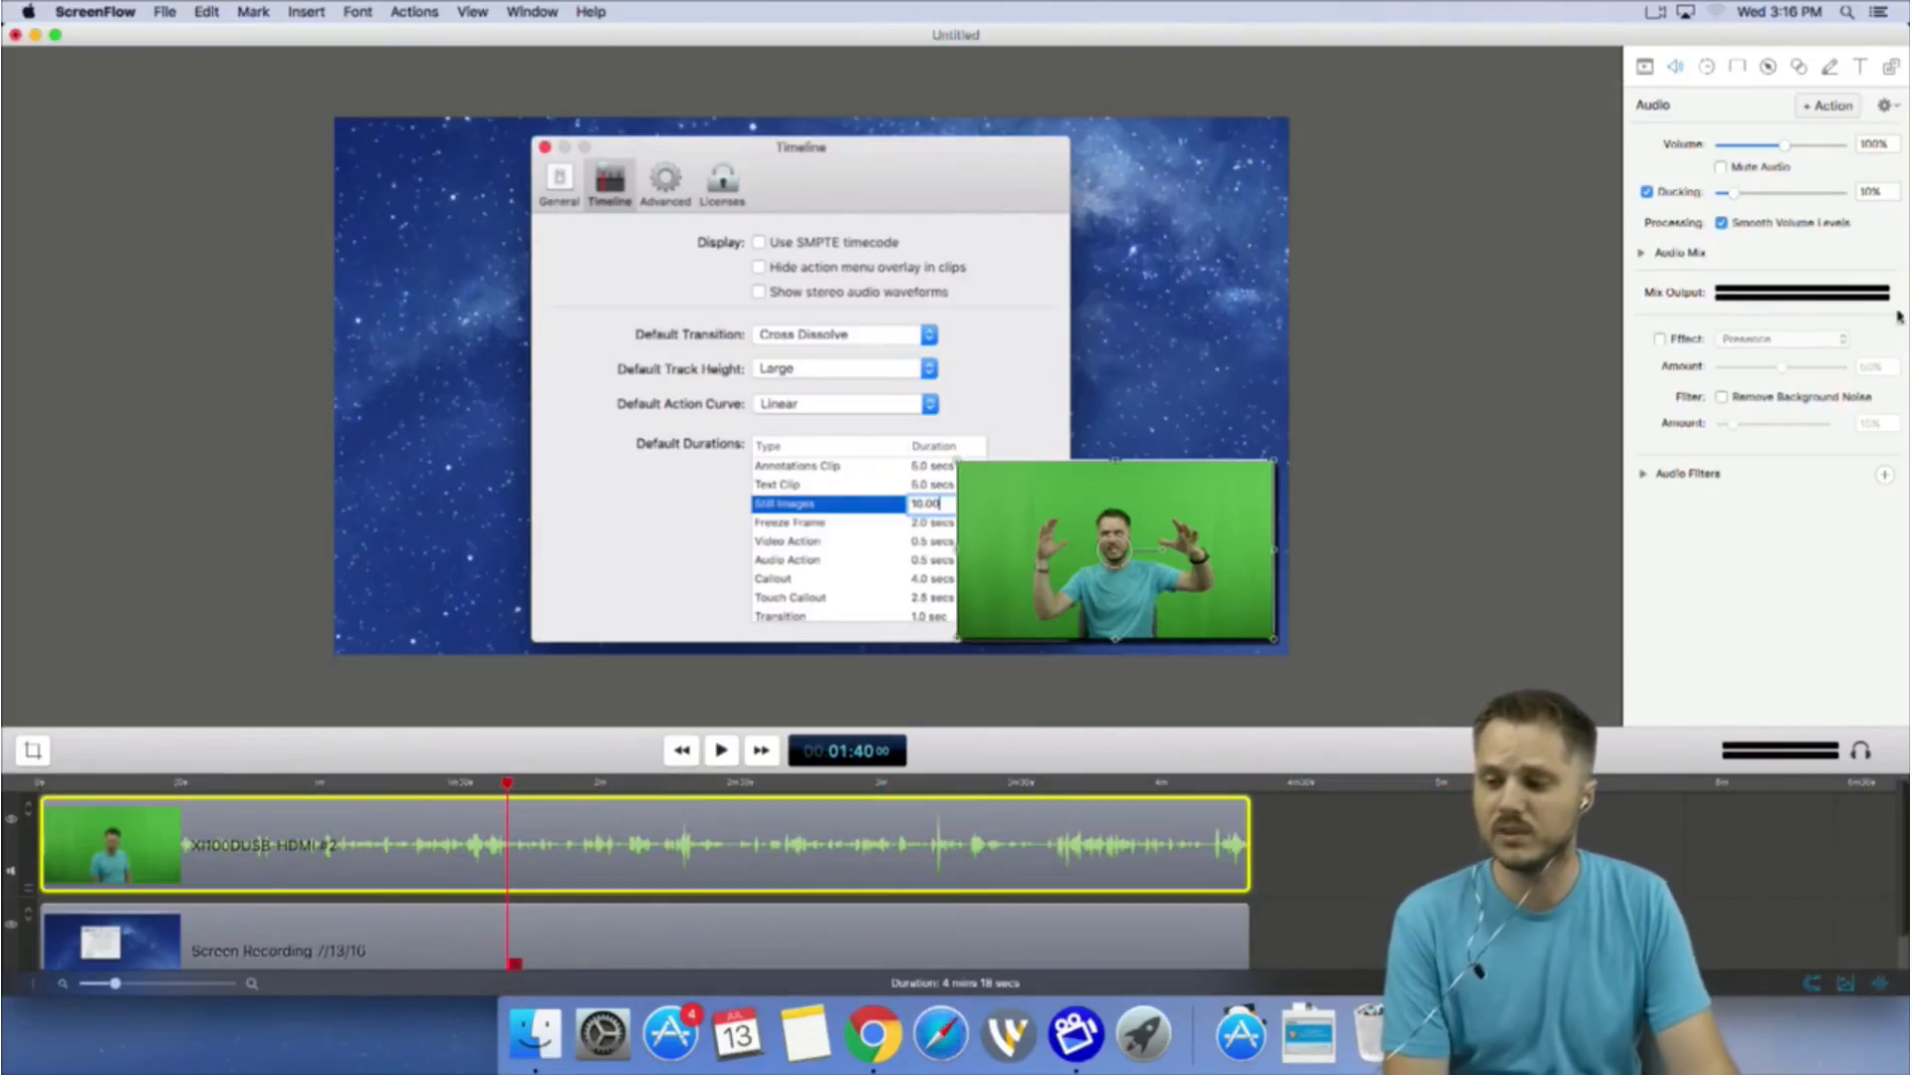
Turn Remove Background Noise back on at 15% and replay the clip up to about 1:31 to hear the filtered audio.
click(1720, 398)
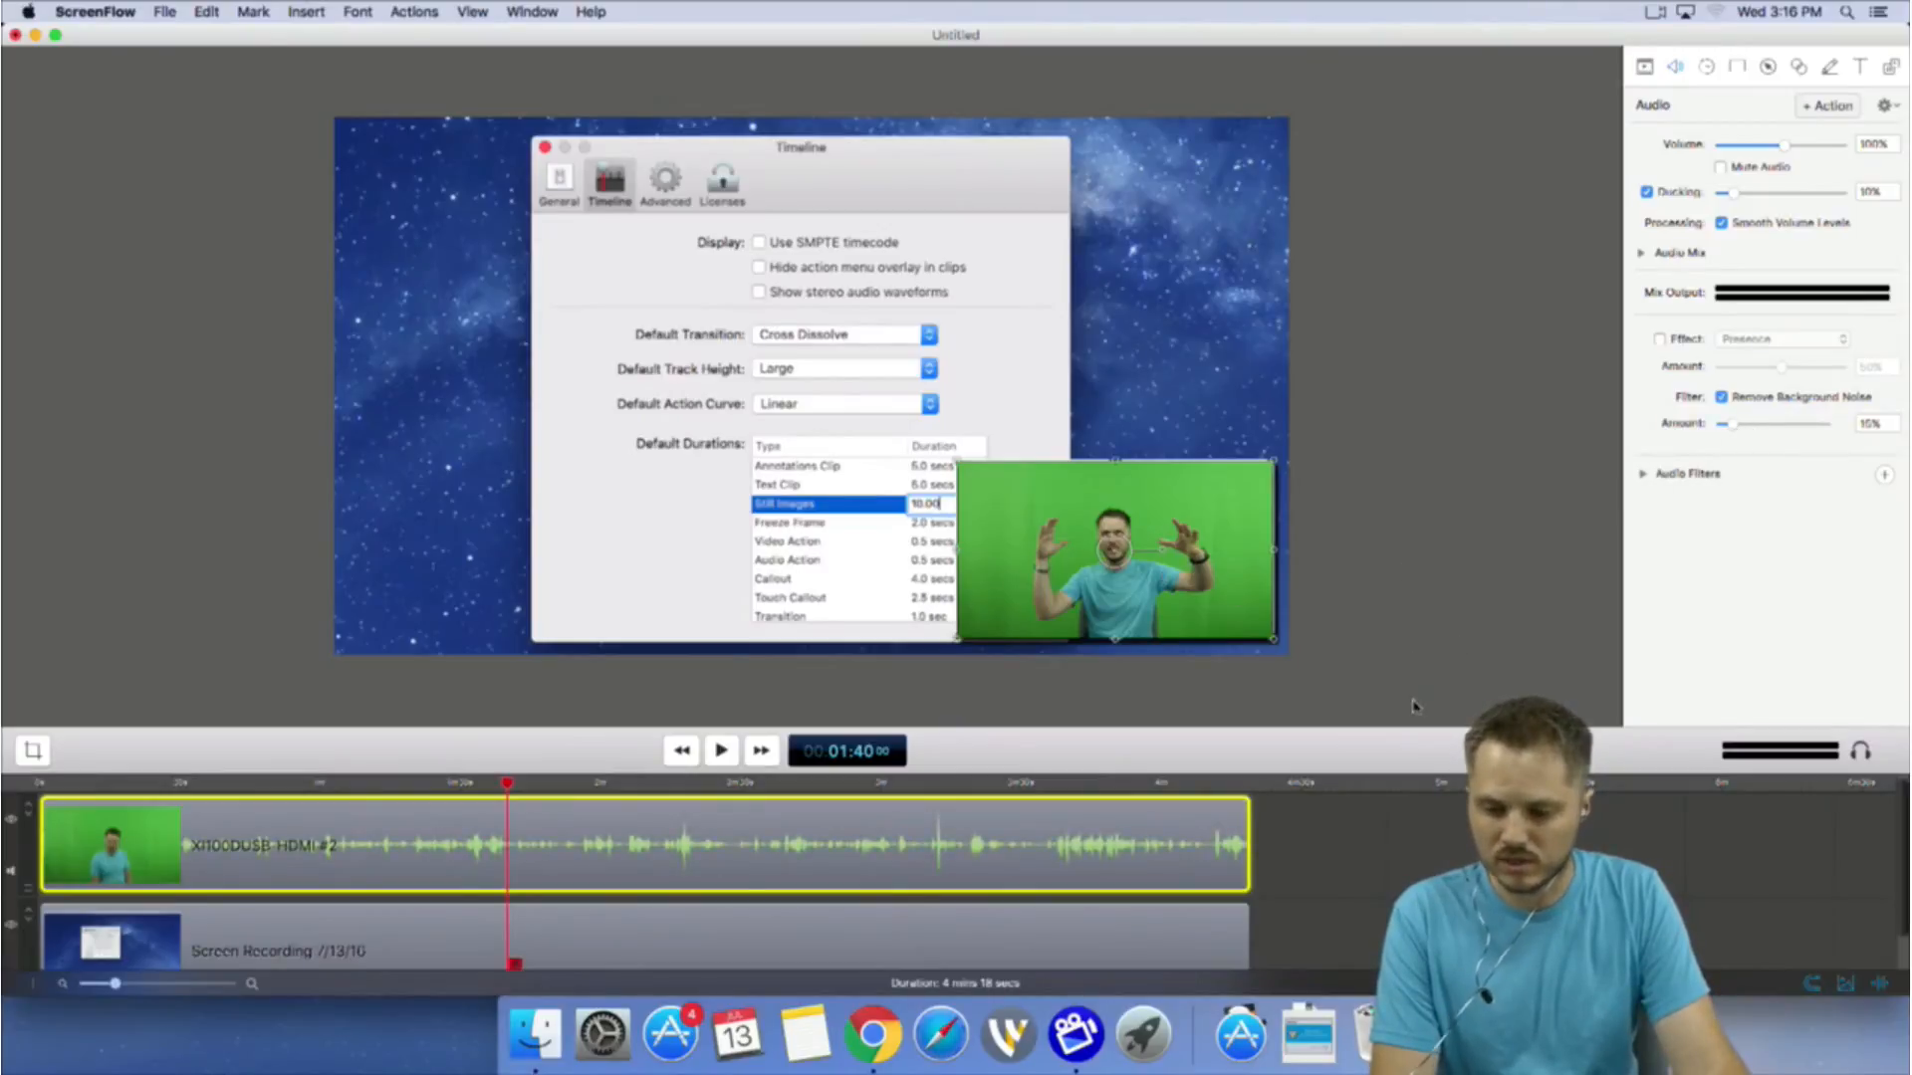
key(space)
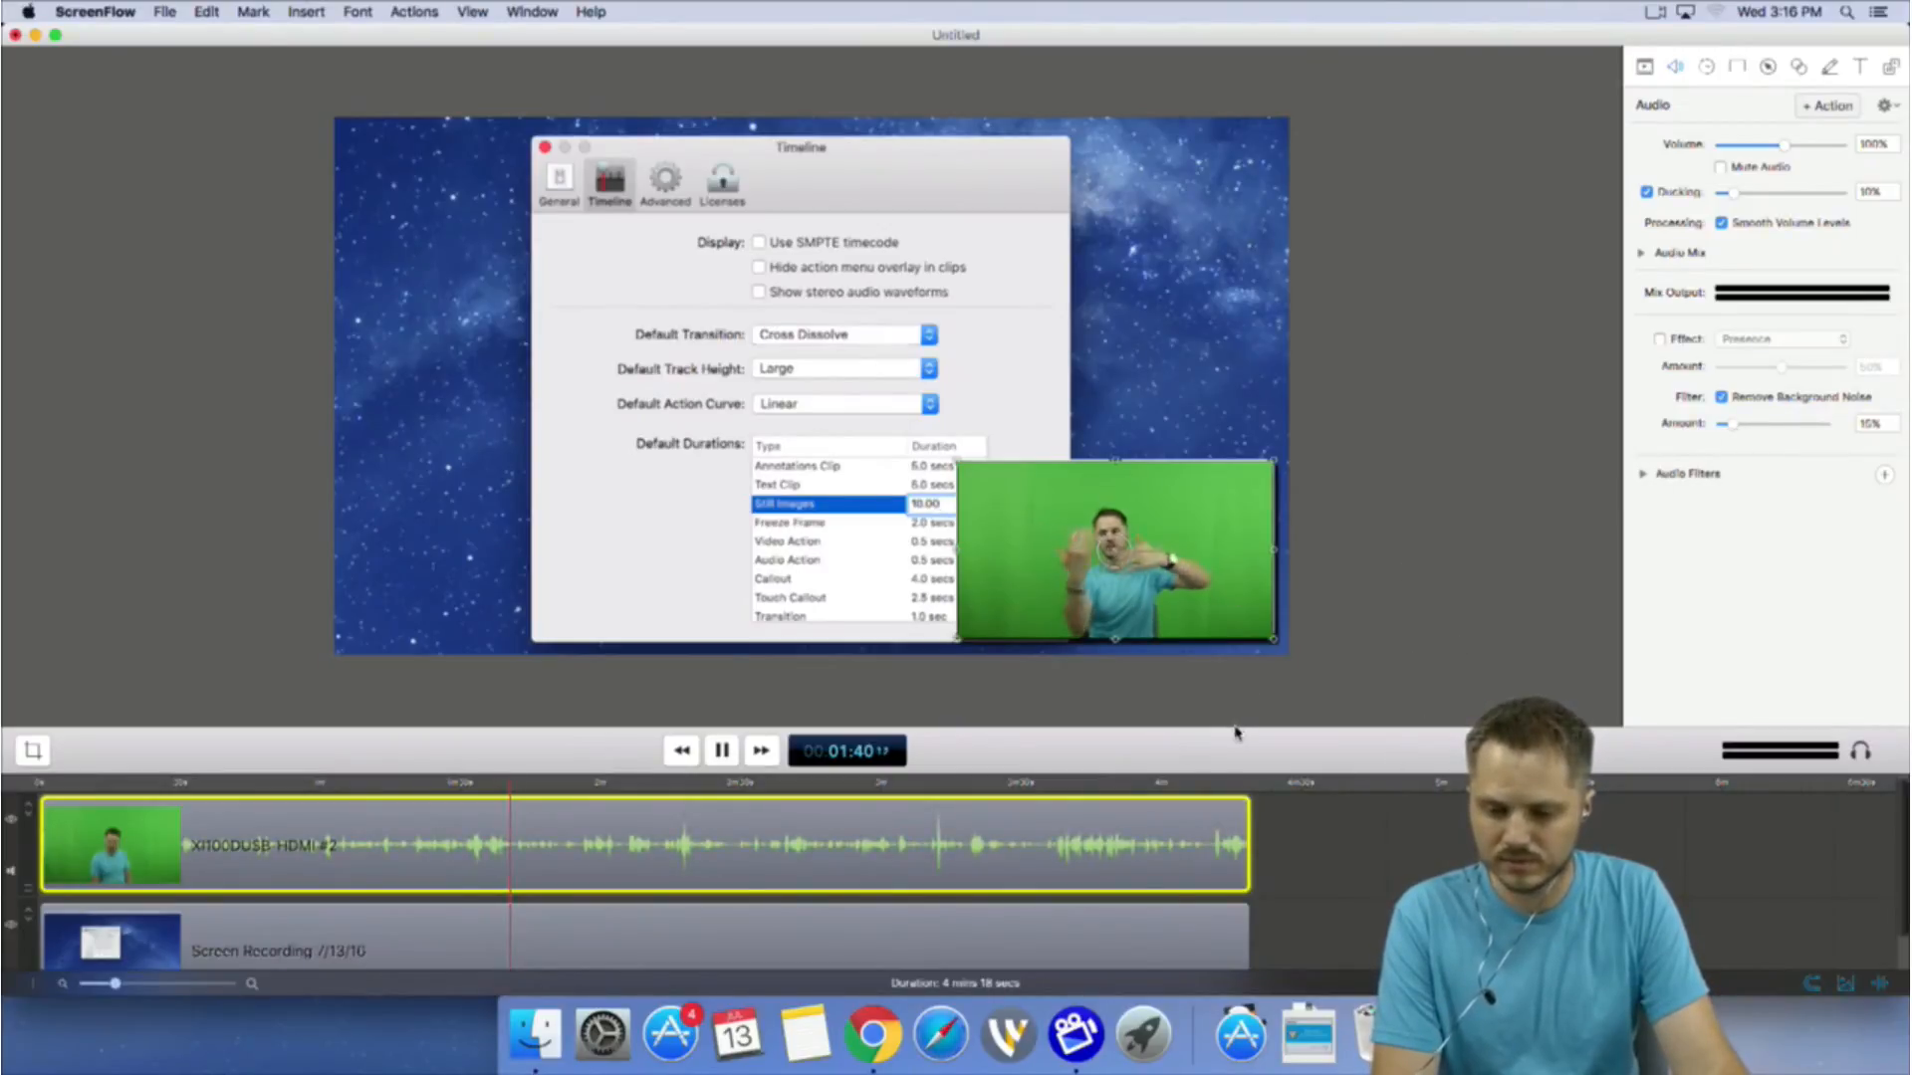
click(447, 783)
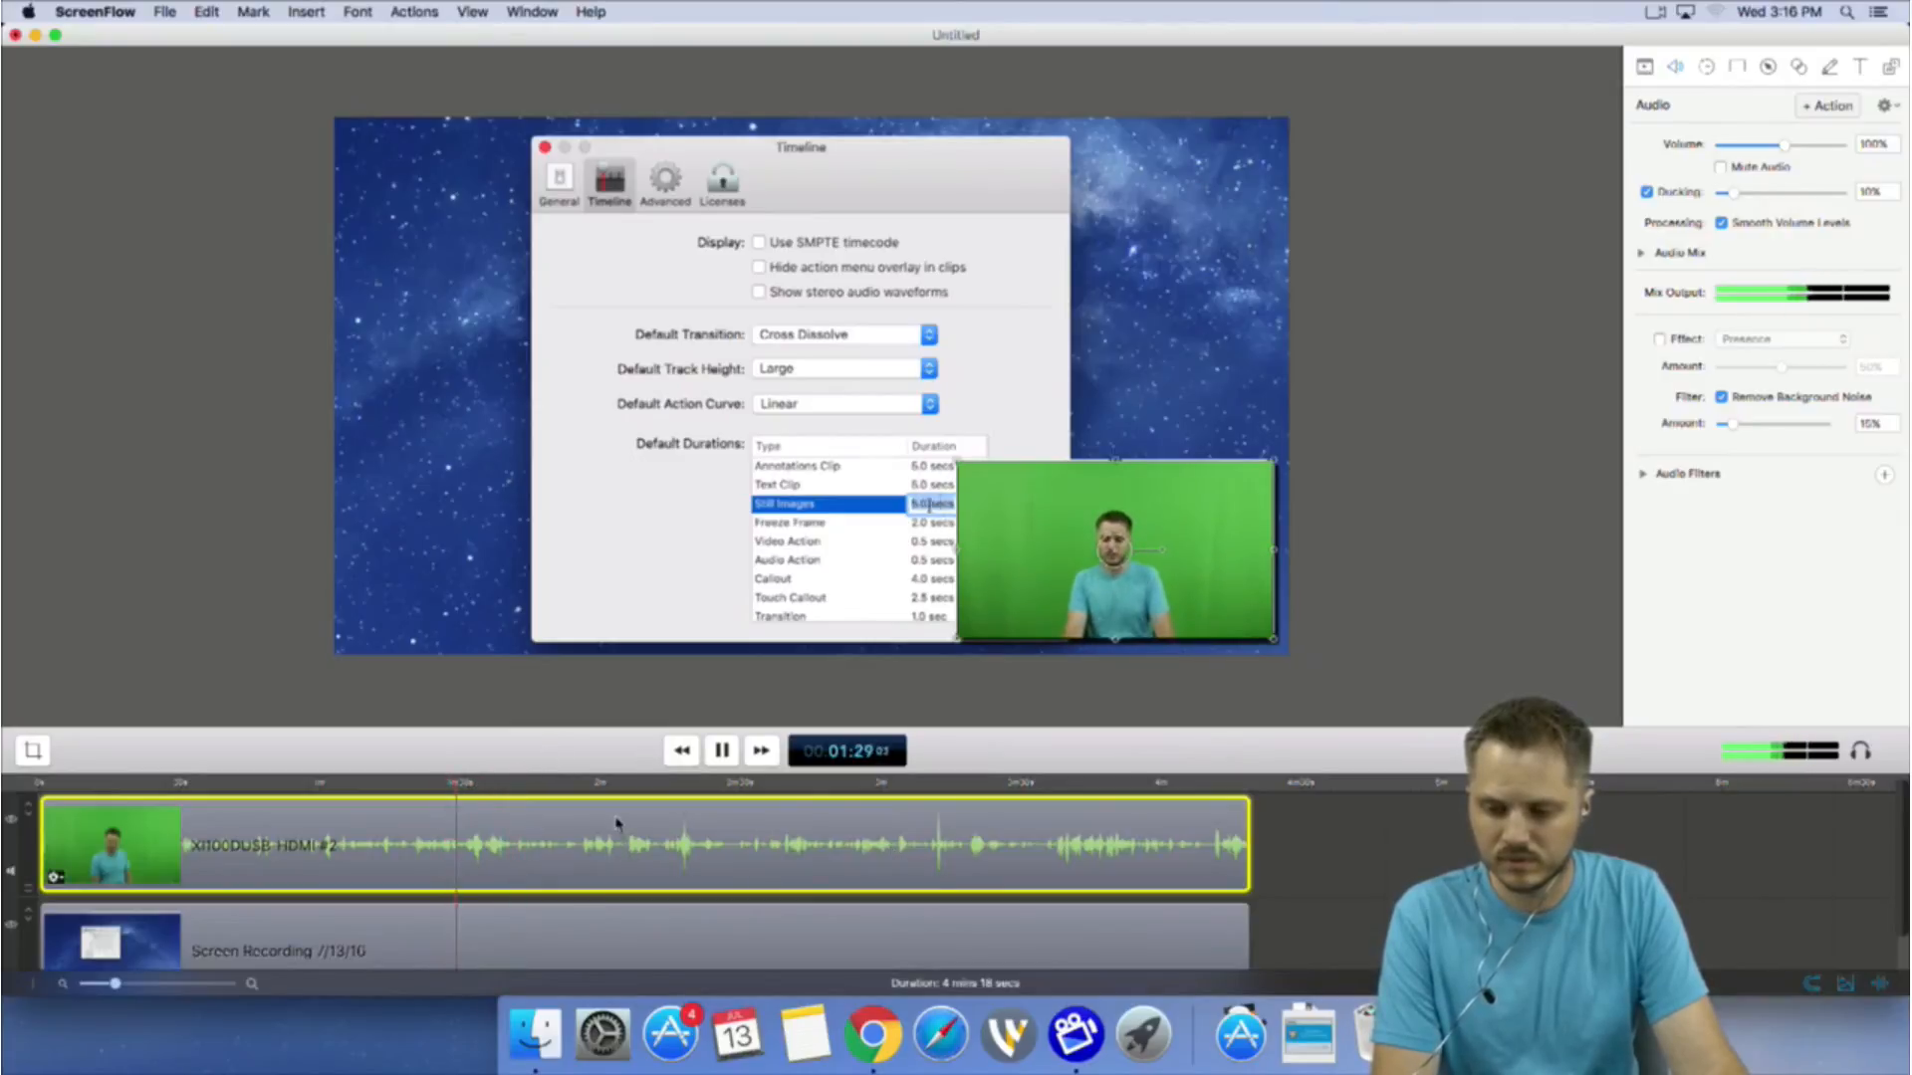
key(space)
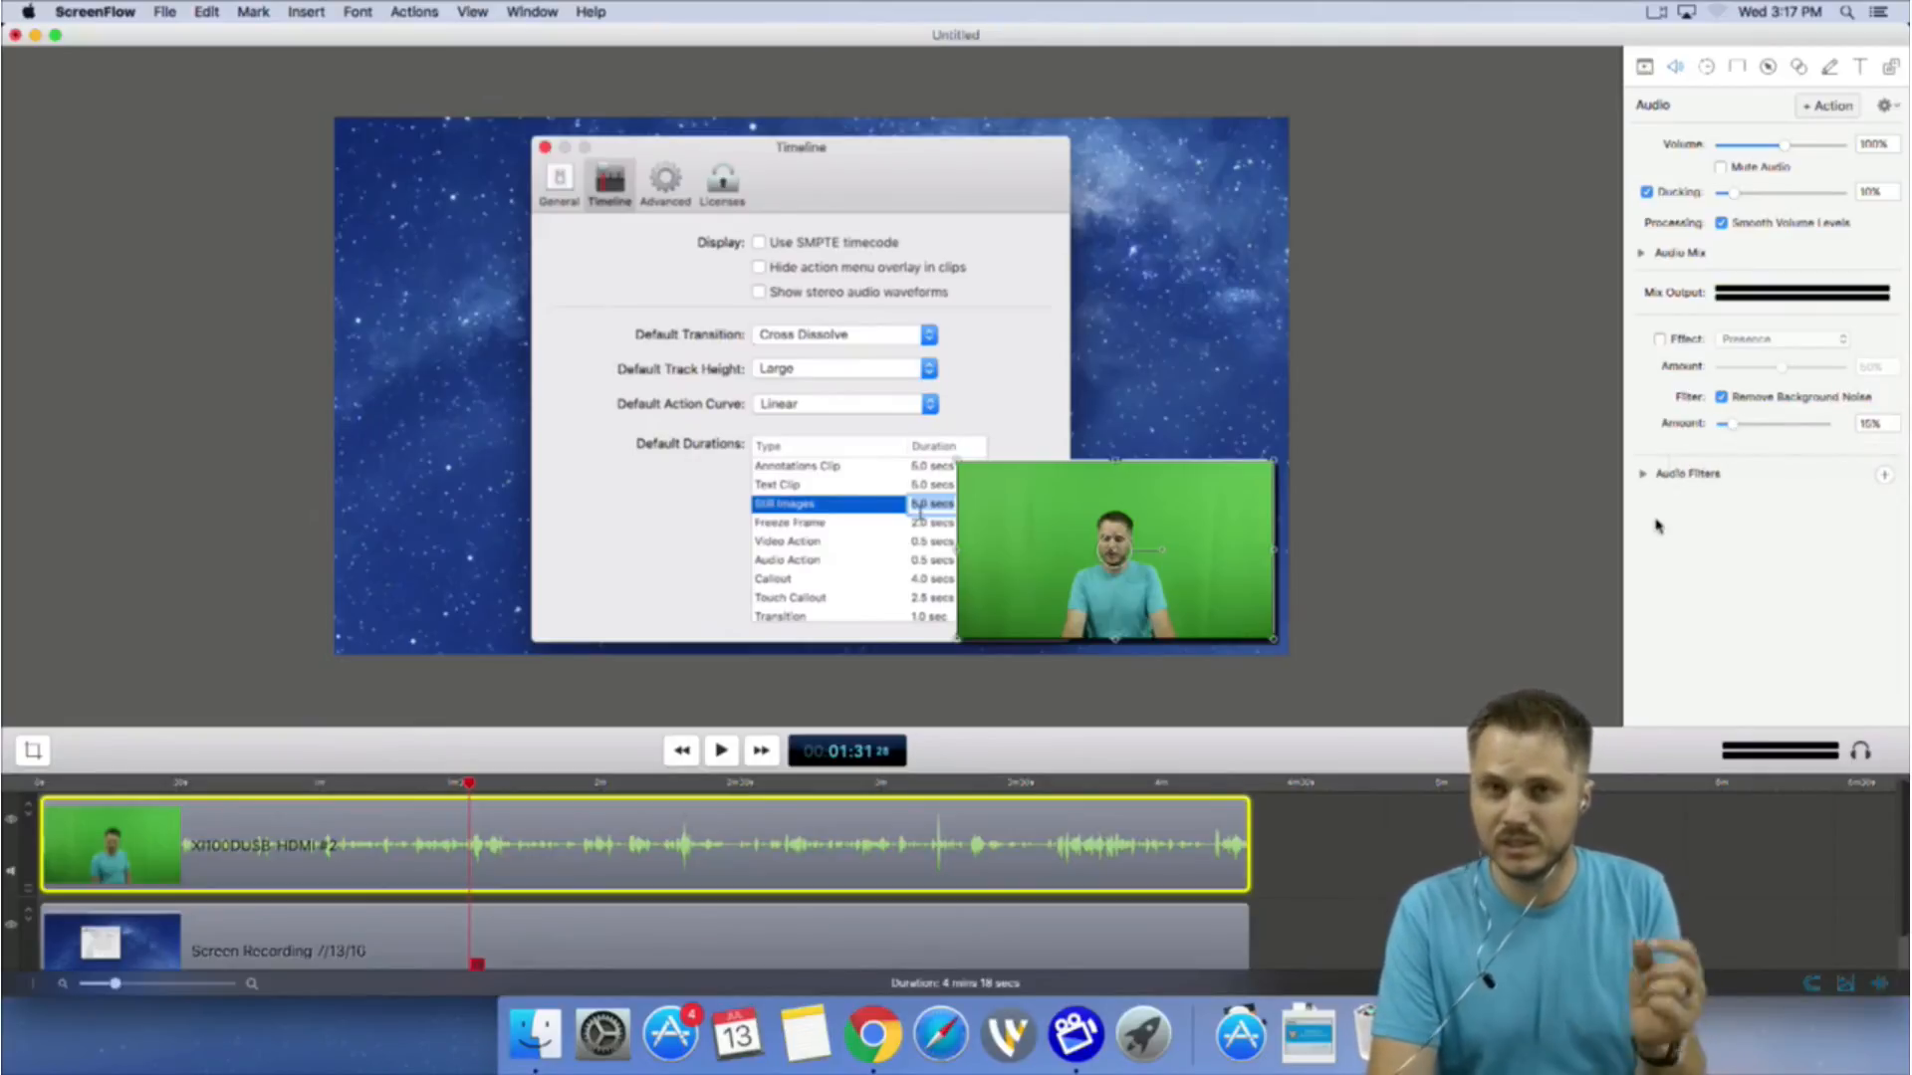
Enable the Presence audio effect, play the clip from about 1:20, and raise the effect amount during playback.
click(1660, 340)
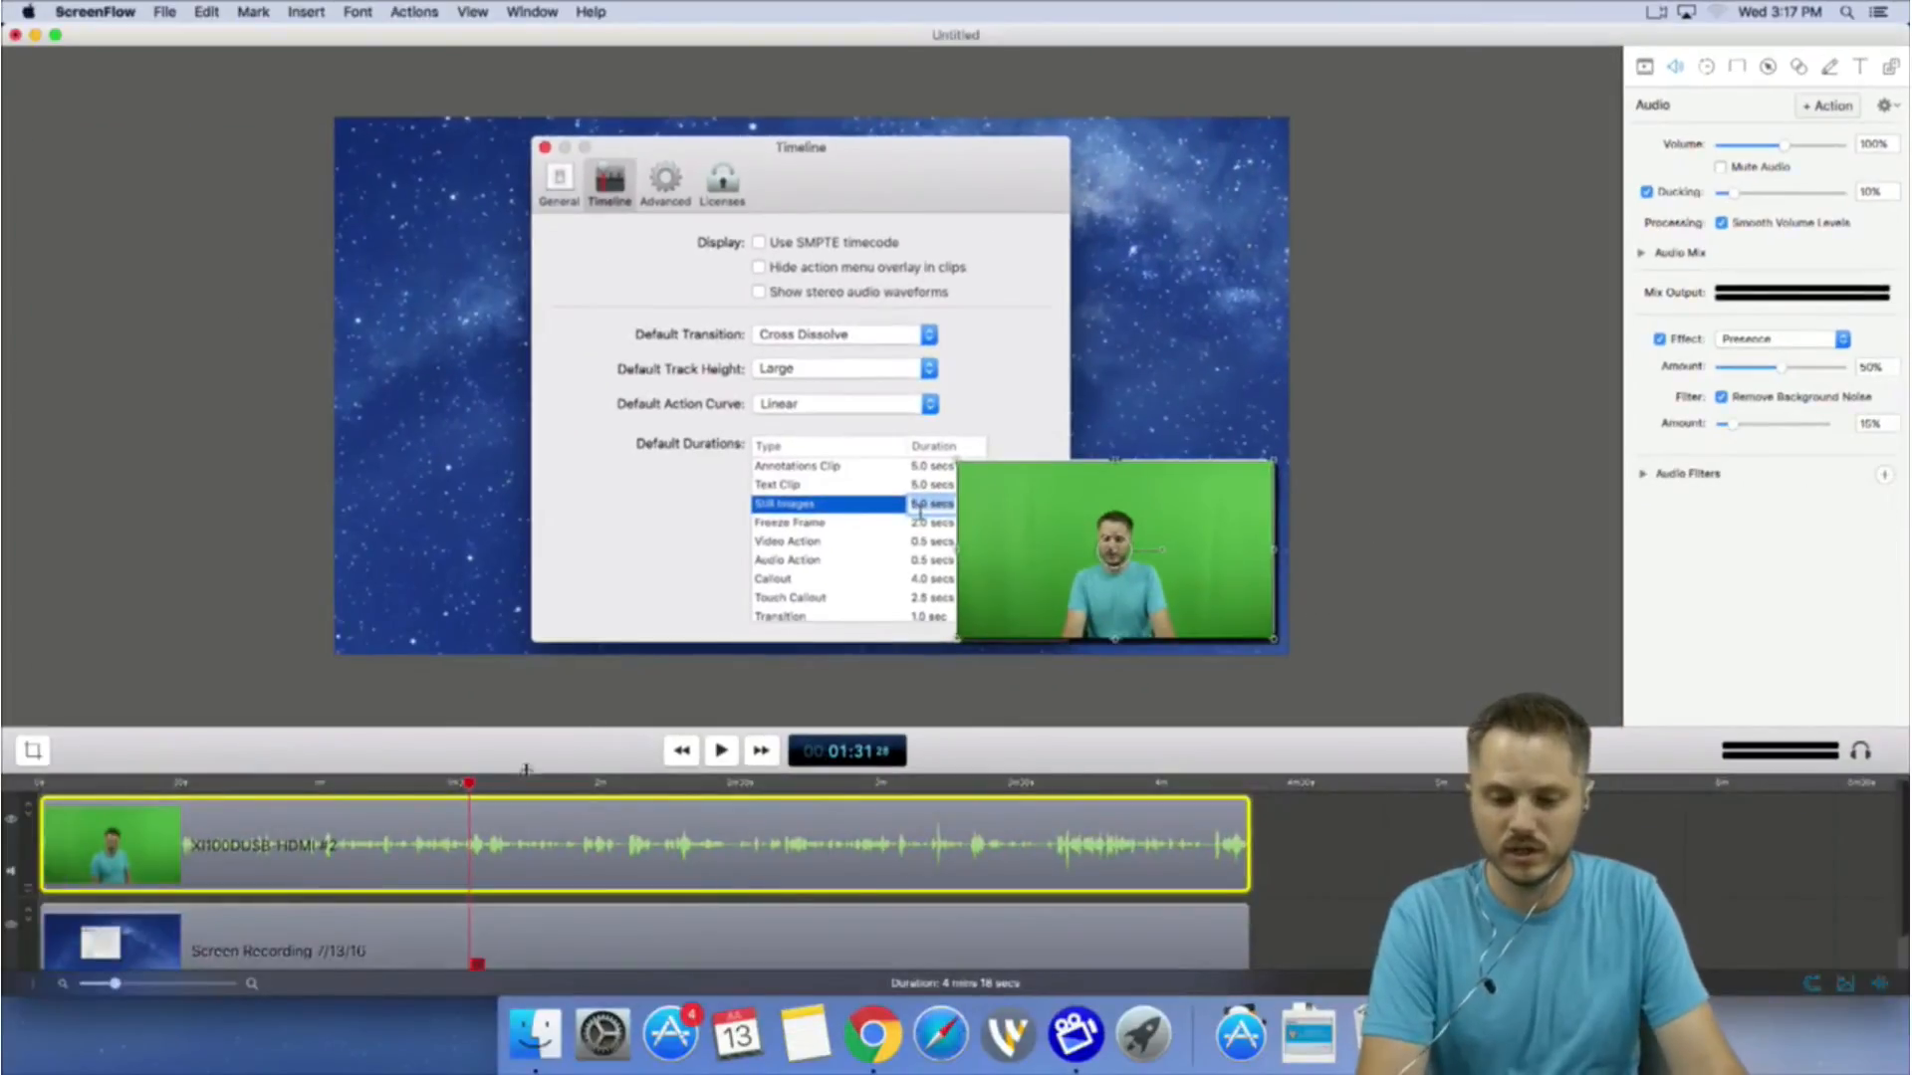
click(416, 792)
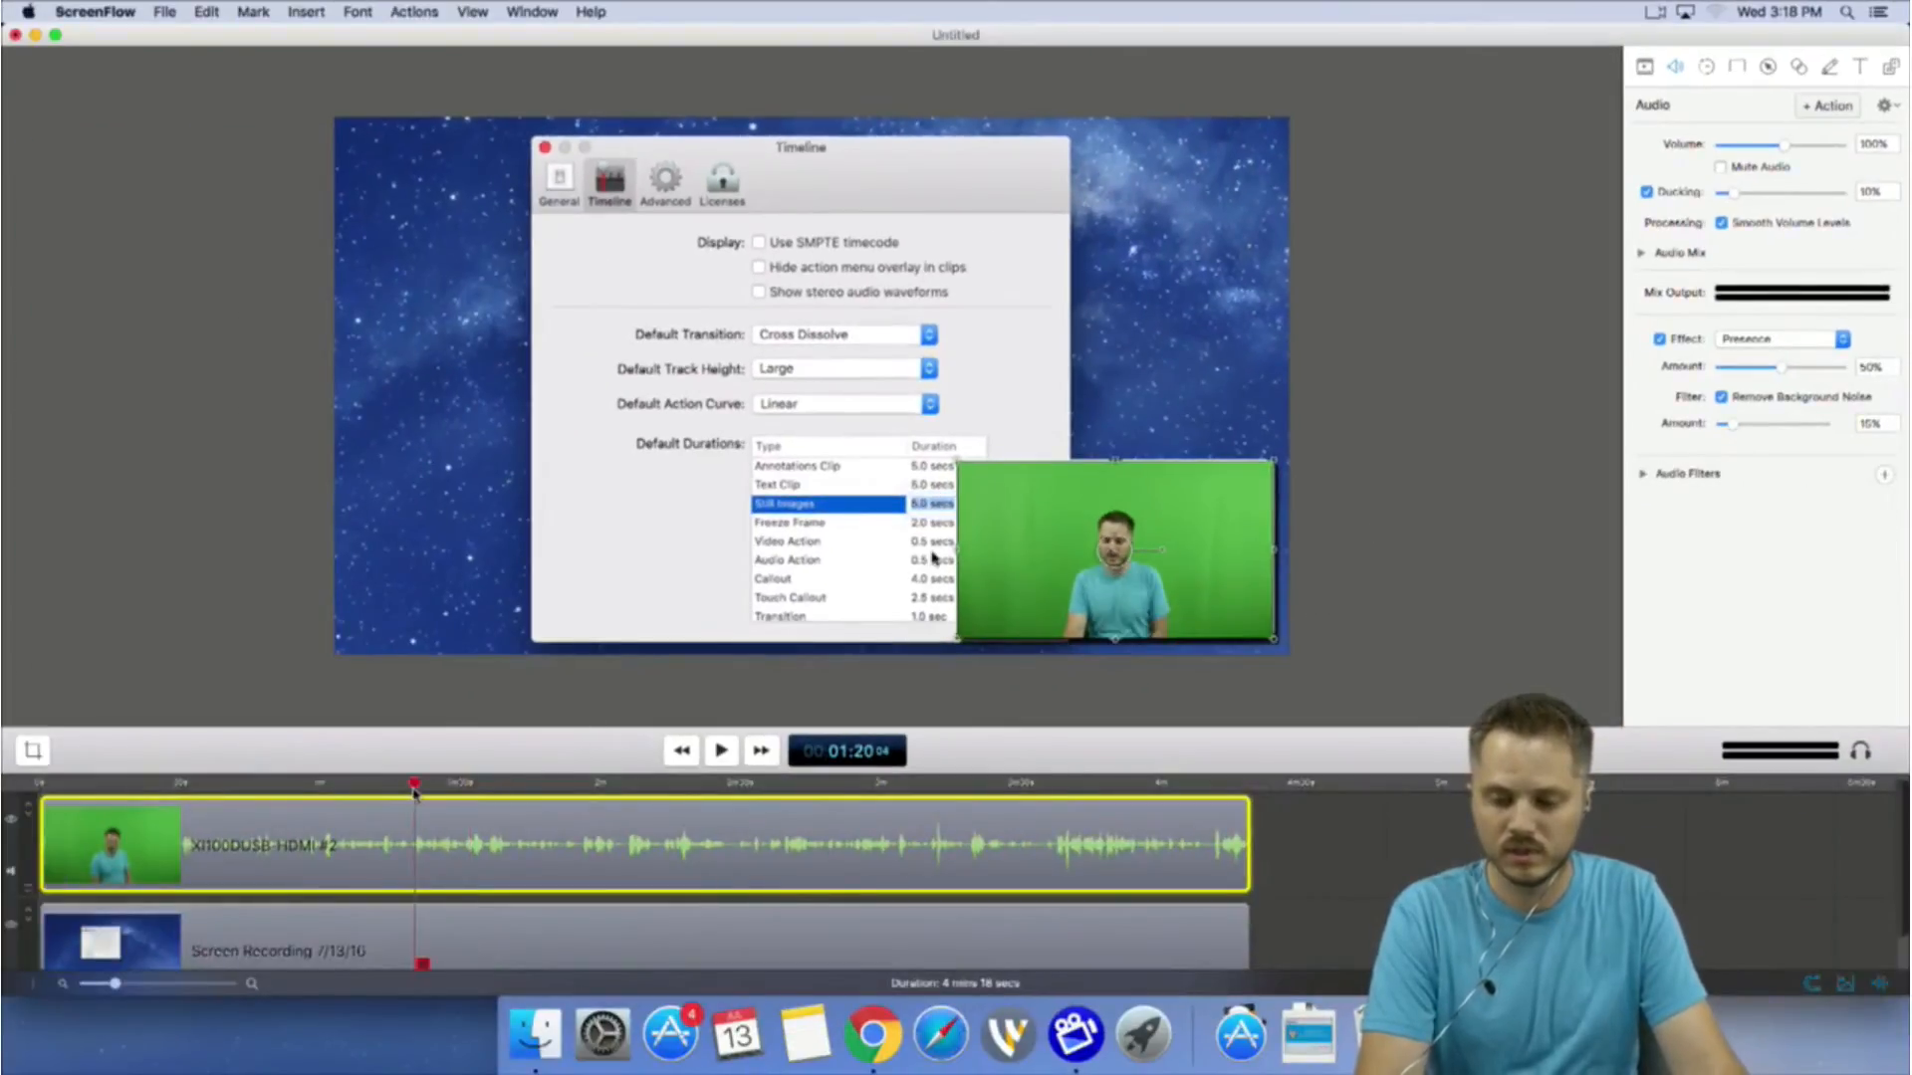
key(space)
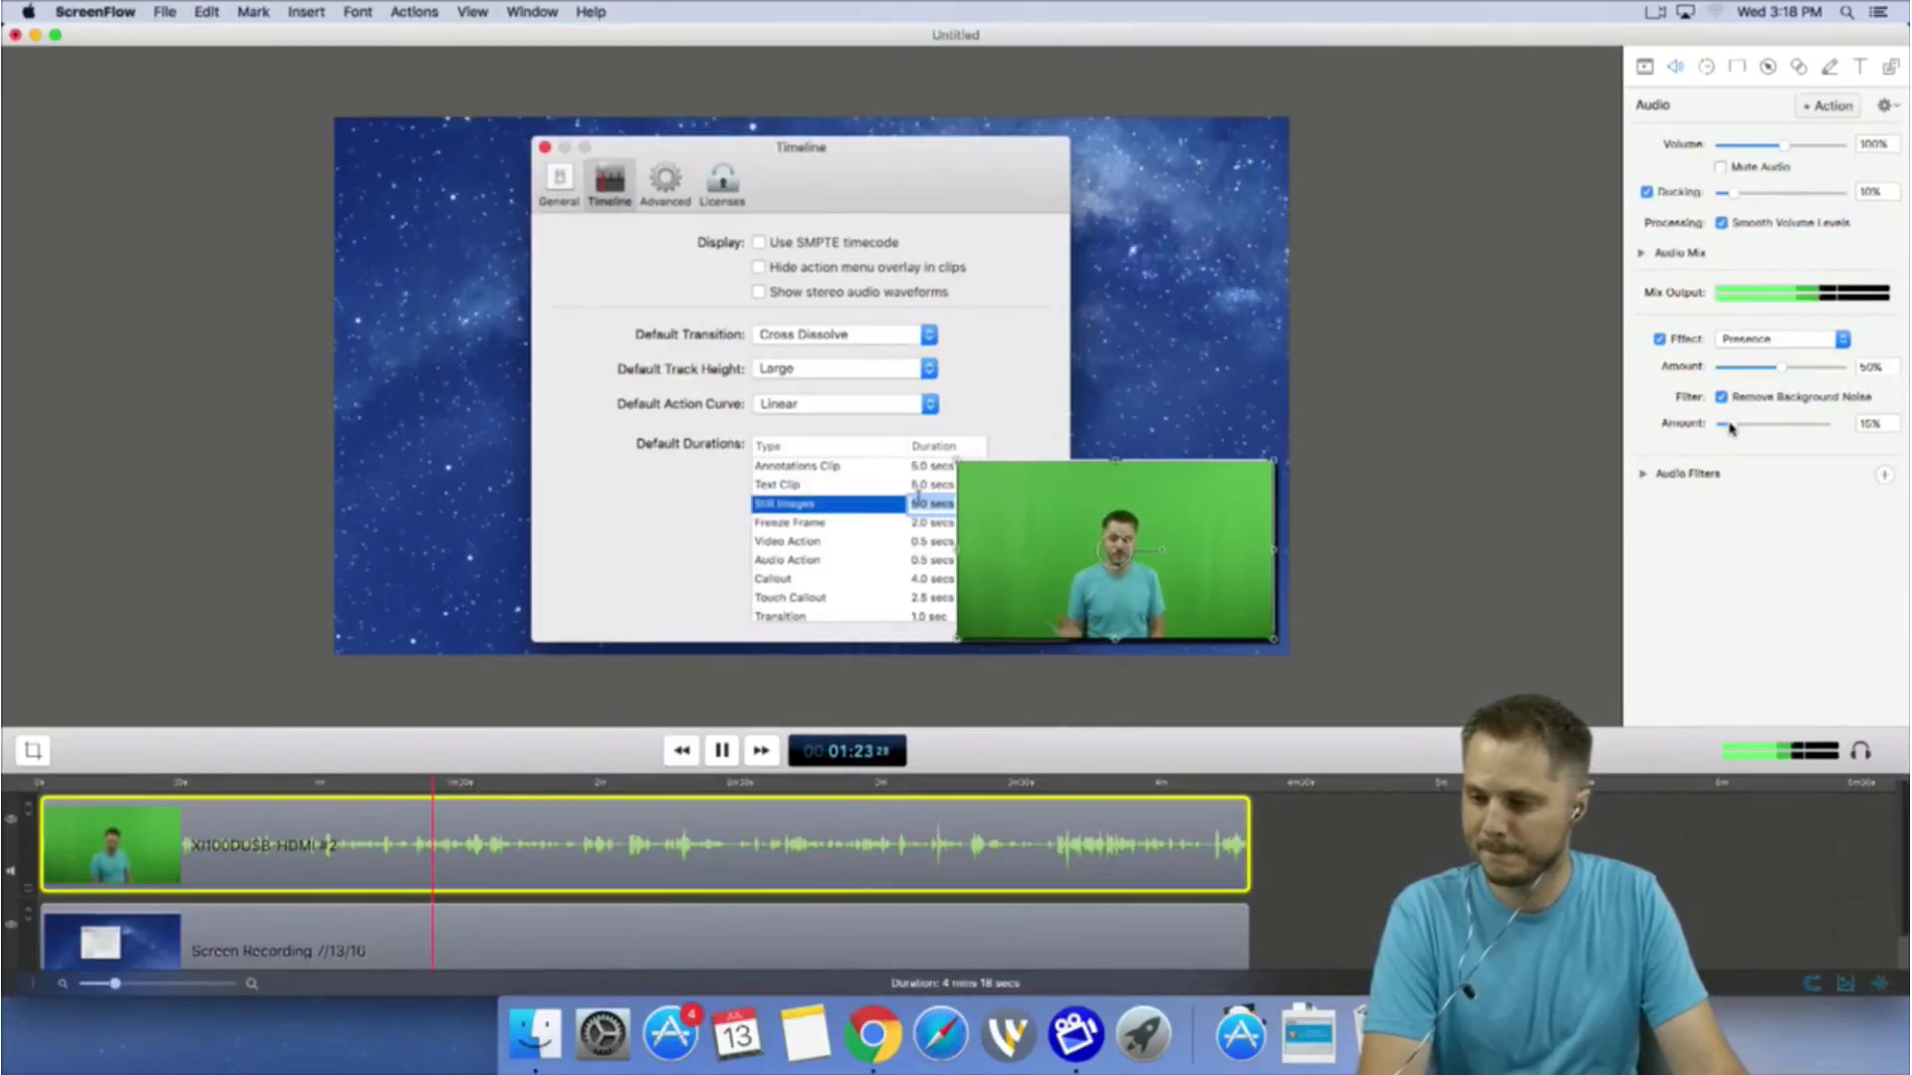
drag(1781, 374, 1824, 373)
key(space)
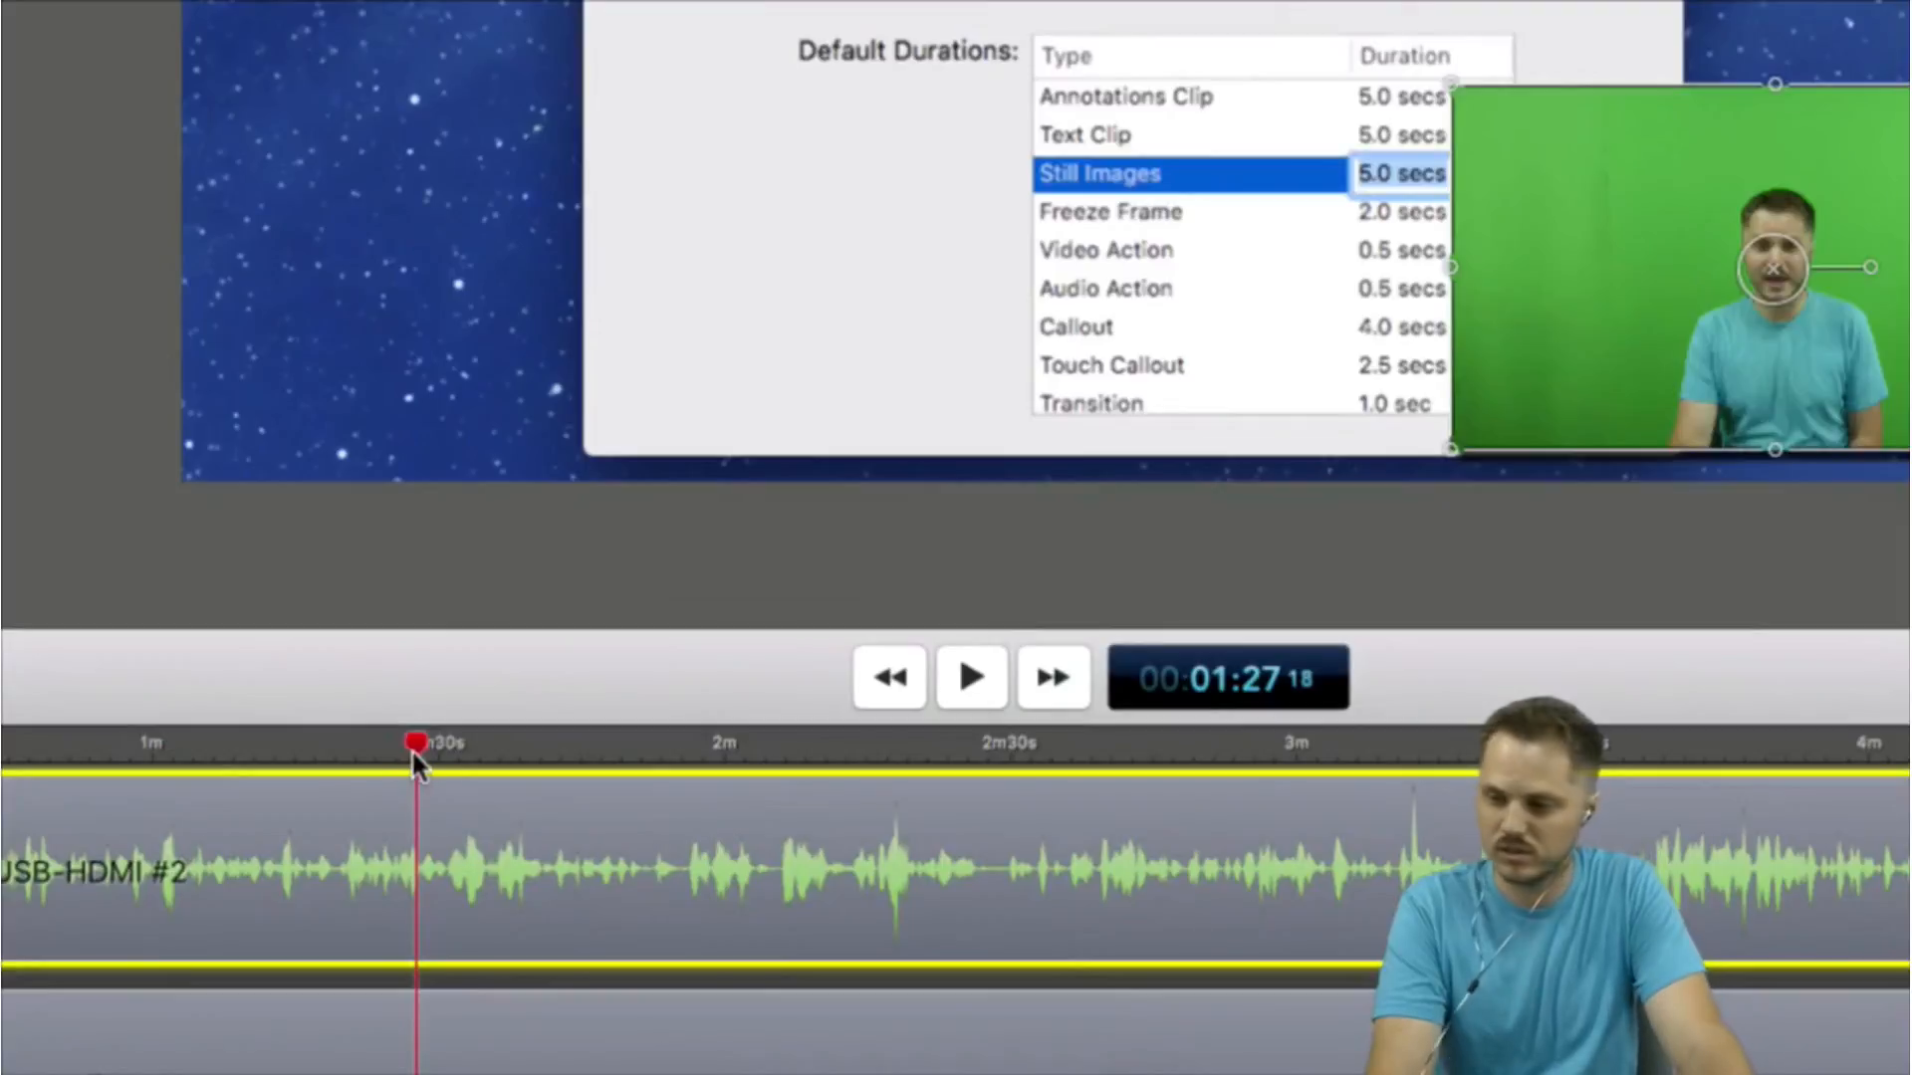
Play the clip from about 1:27 to 1:32 to hear the Presence effect, and look through the available audio effects.
key(space)
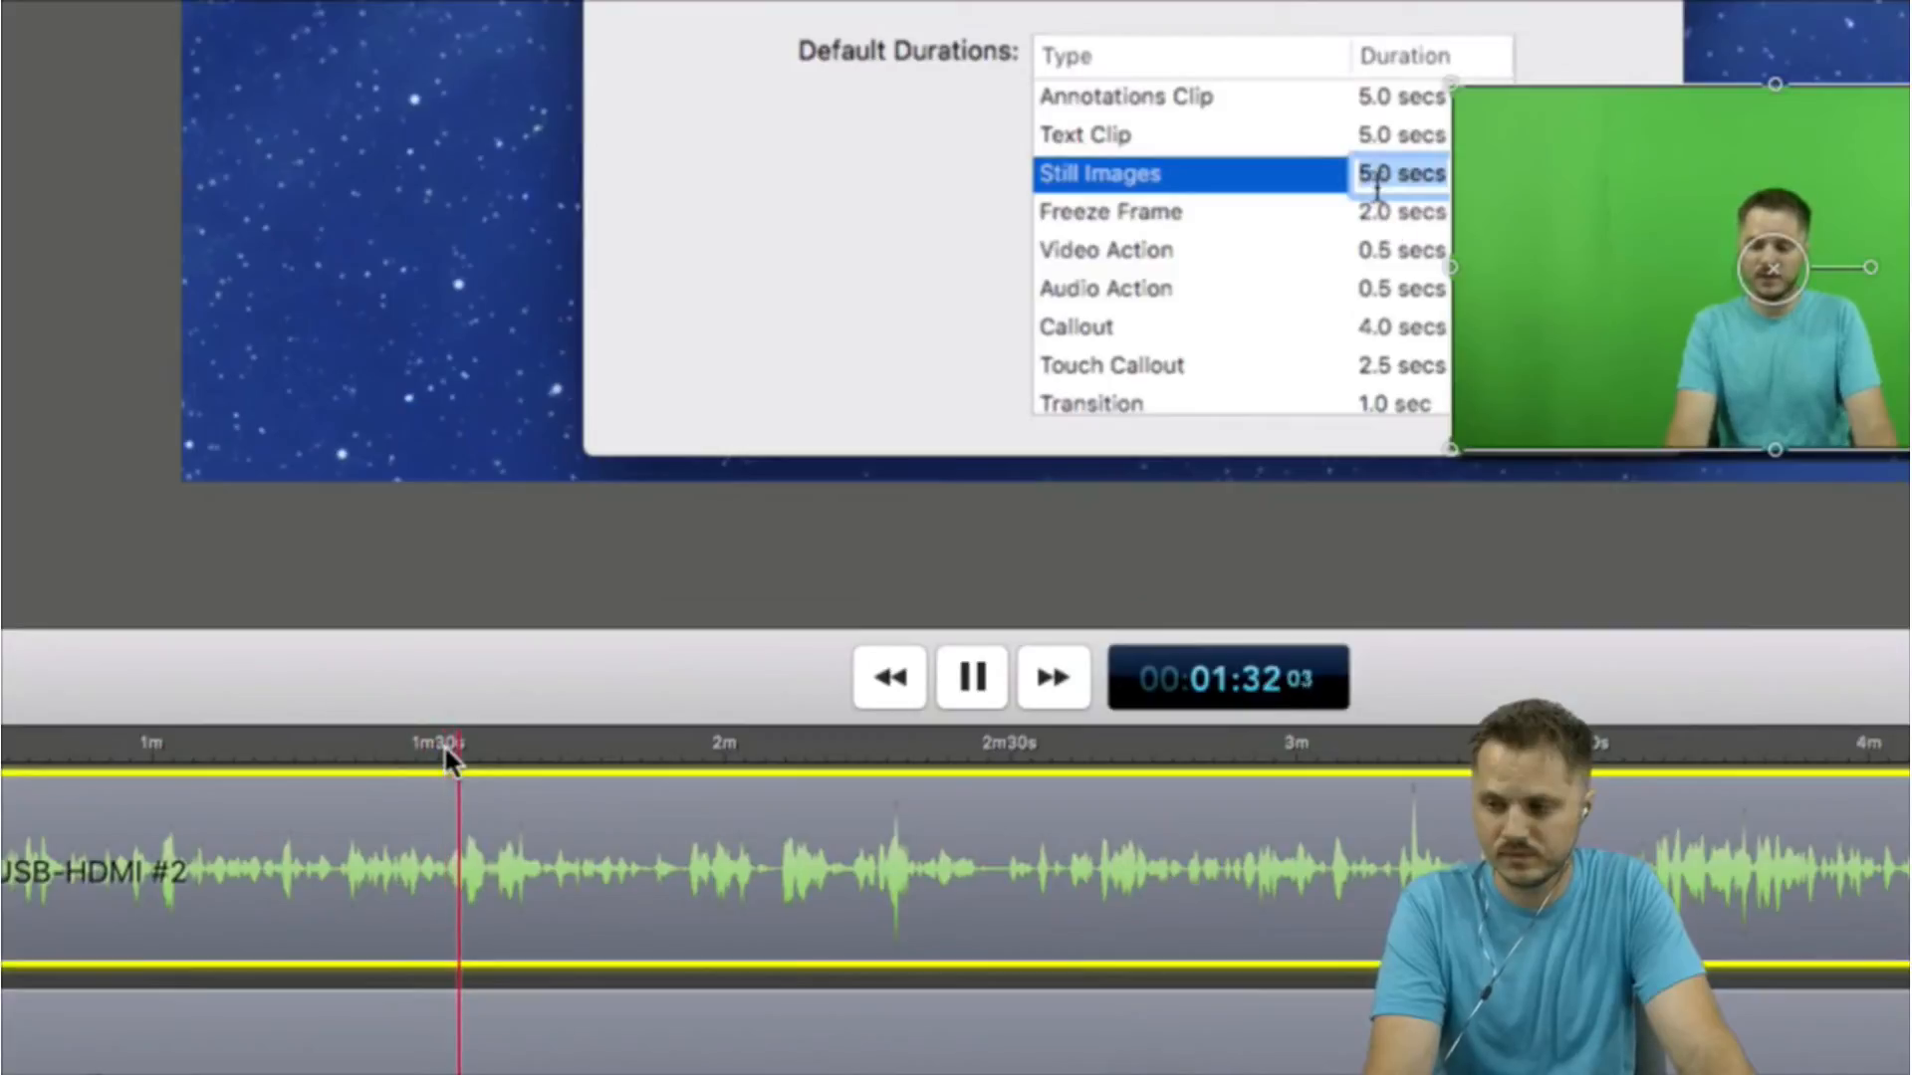
key(space)
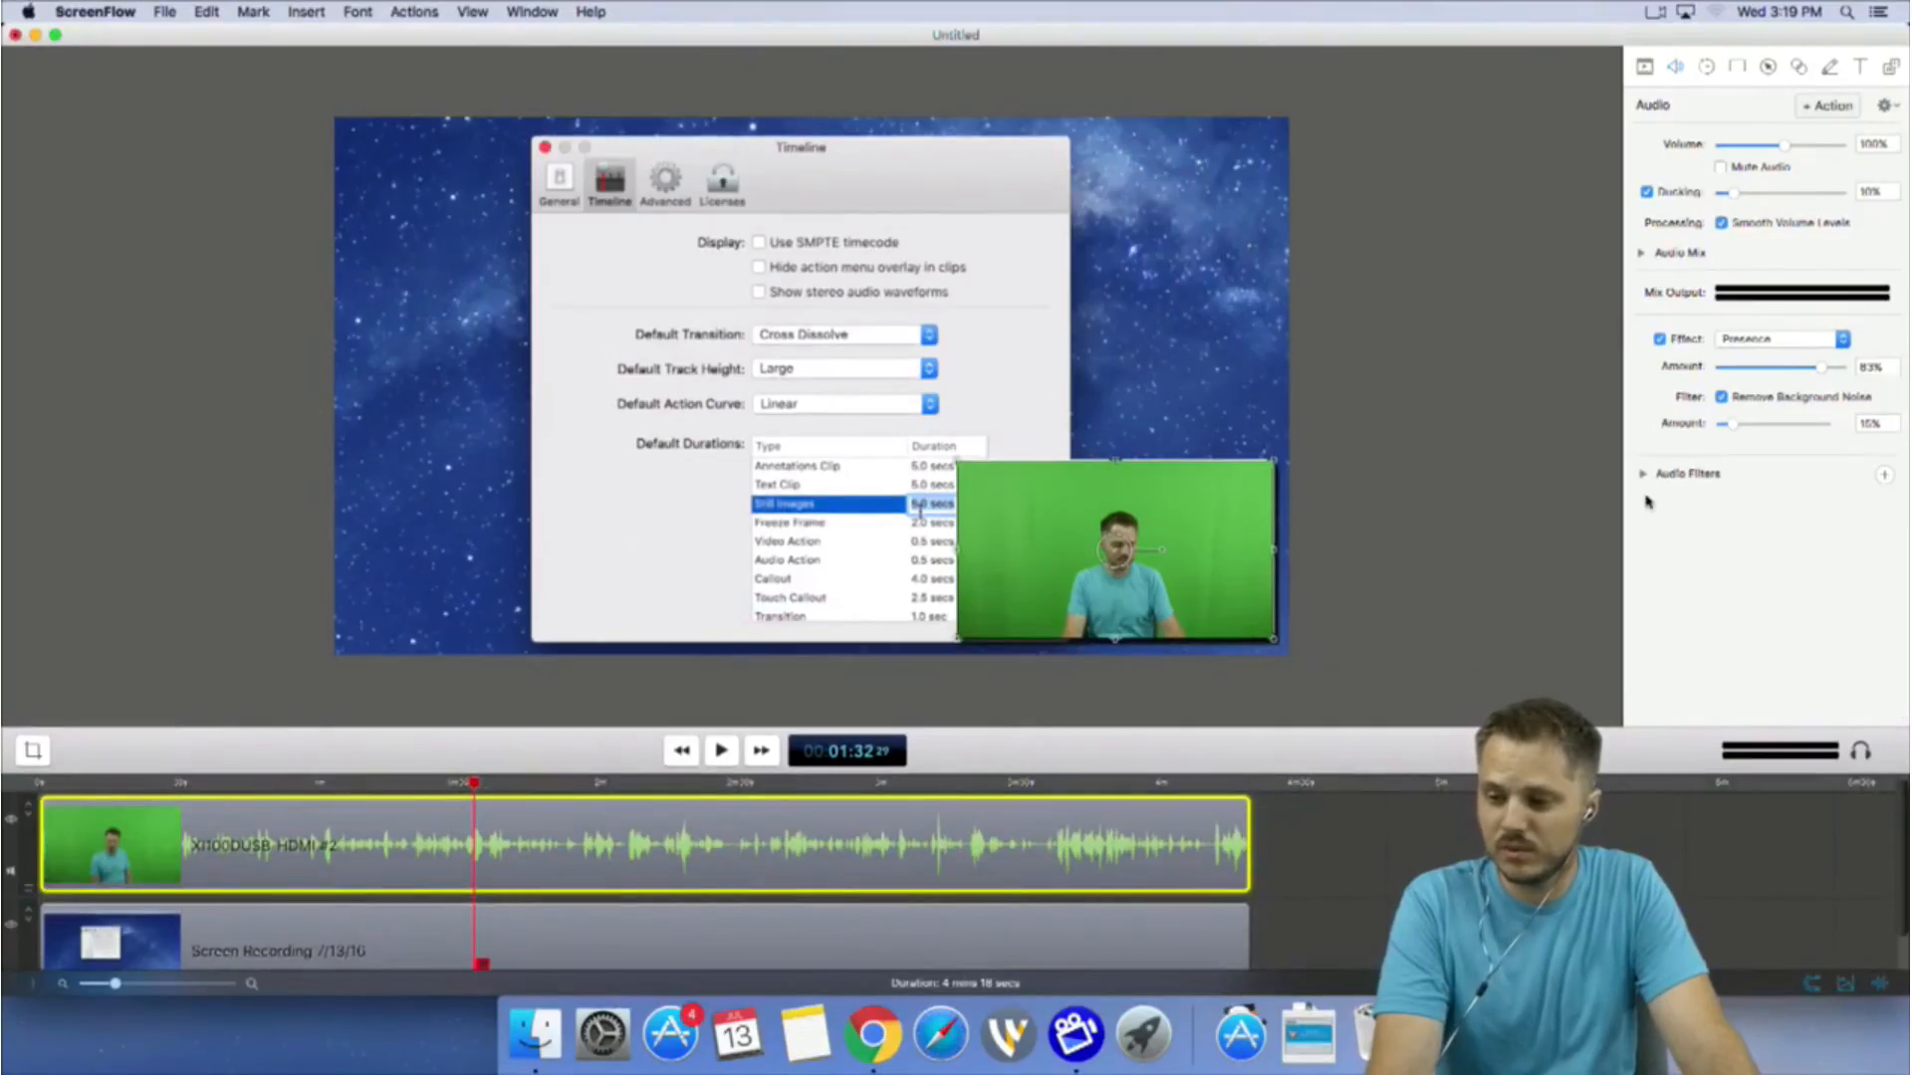
click(1773, 342)
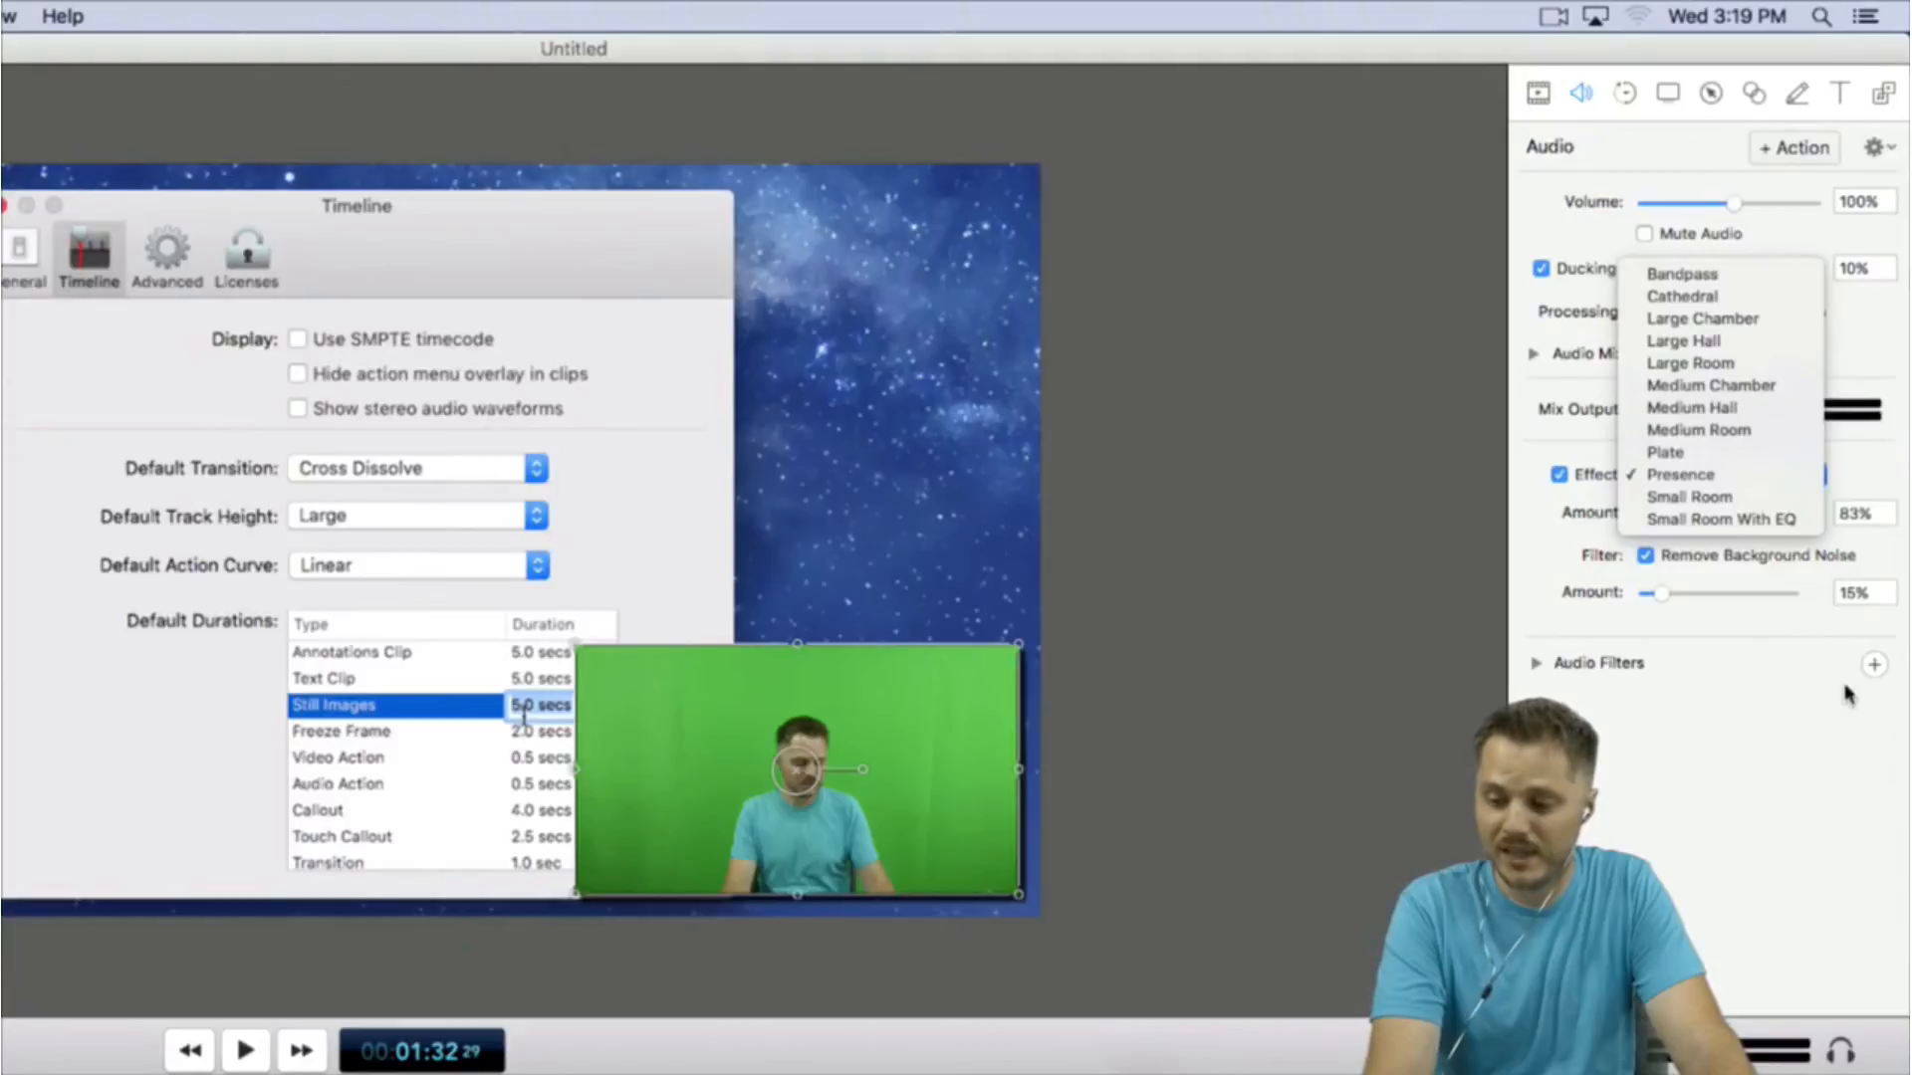
click(1835, 823)
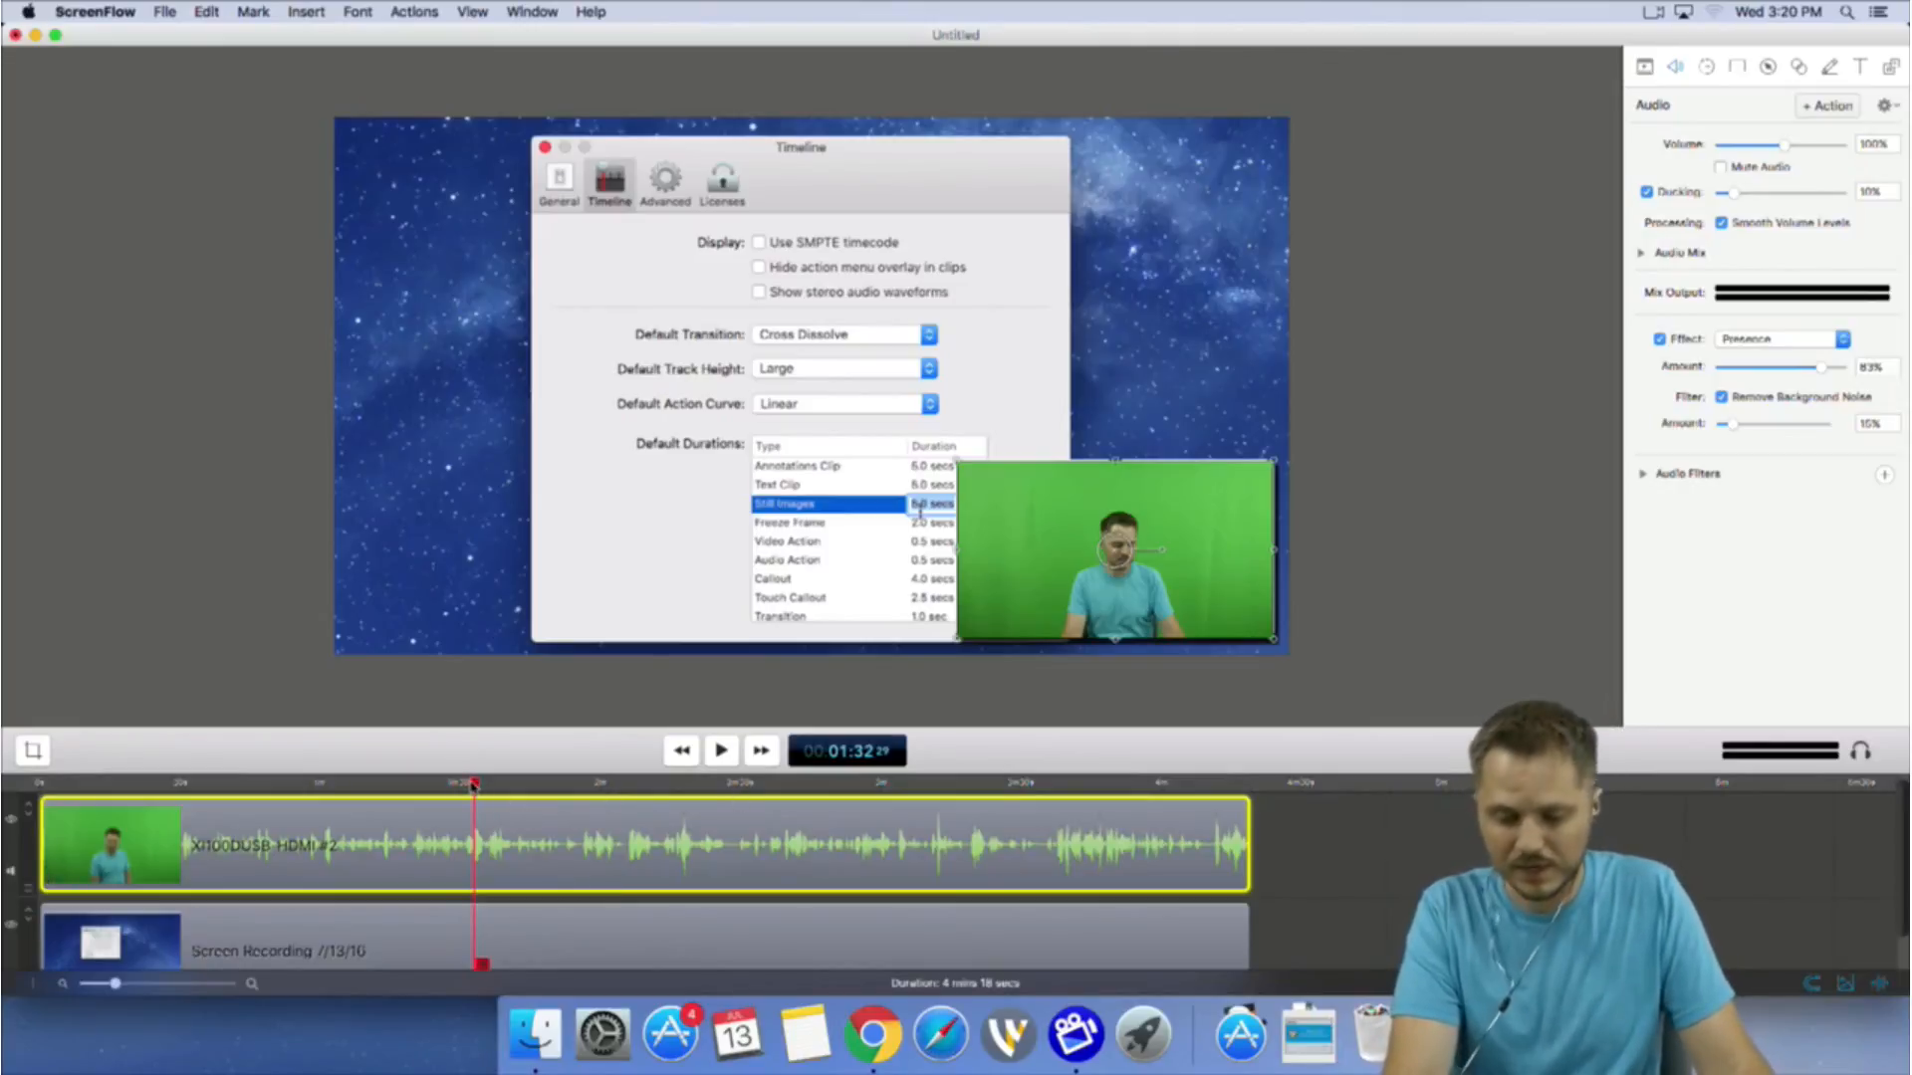
Move the playhead back to about 1:20, play briefly, and detach the audio from the webcam clip.
drag(473, 787, 390, 784)
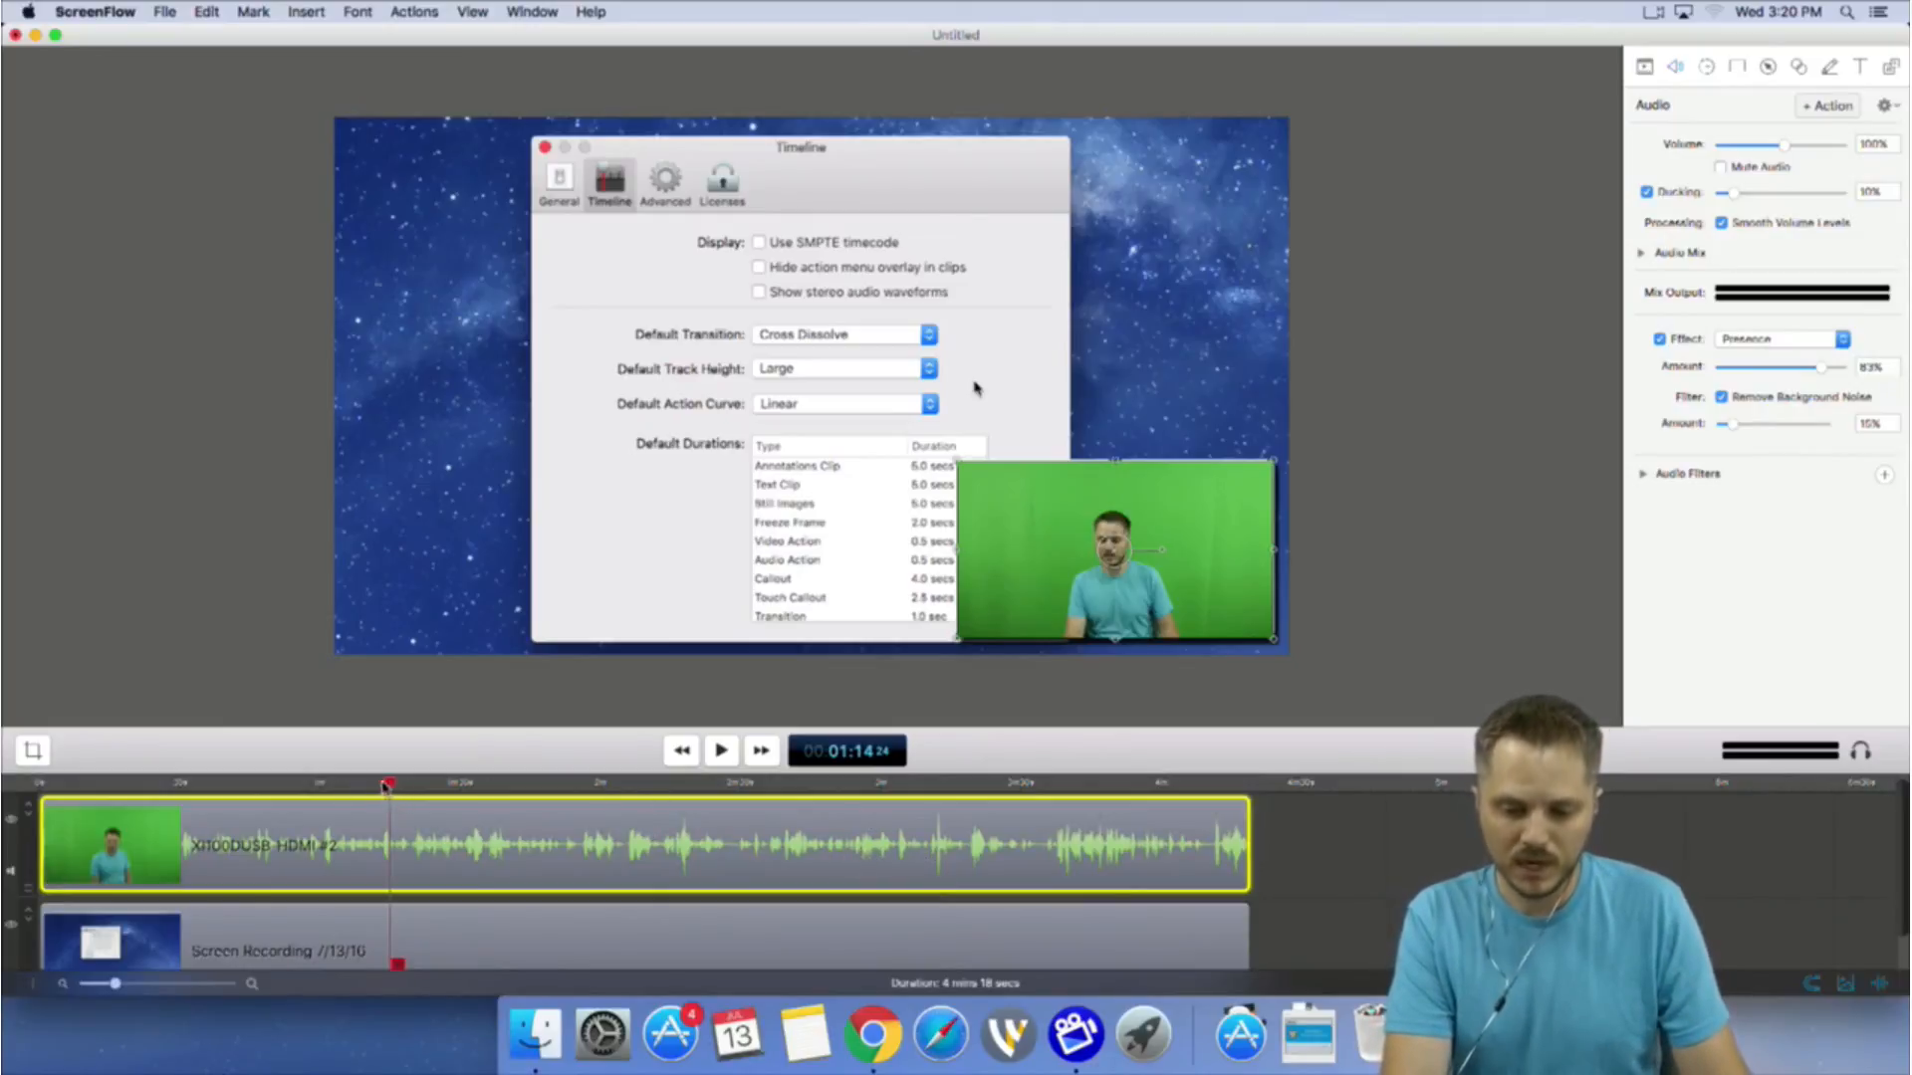
mouse_move(392, 791)
mouse_down()
mouse_move(334, 787)
mouse_move(417, 784)
mouse_up()
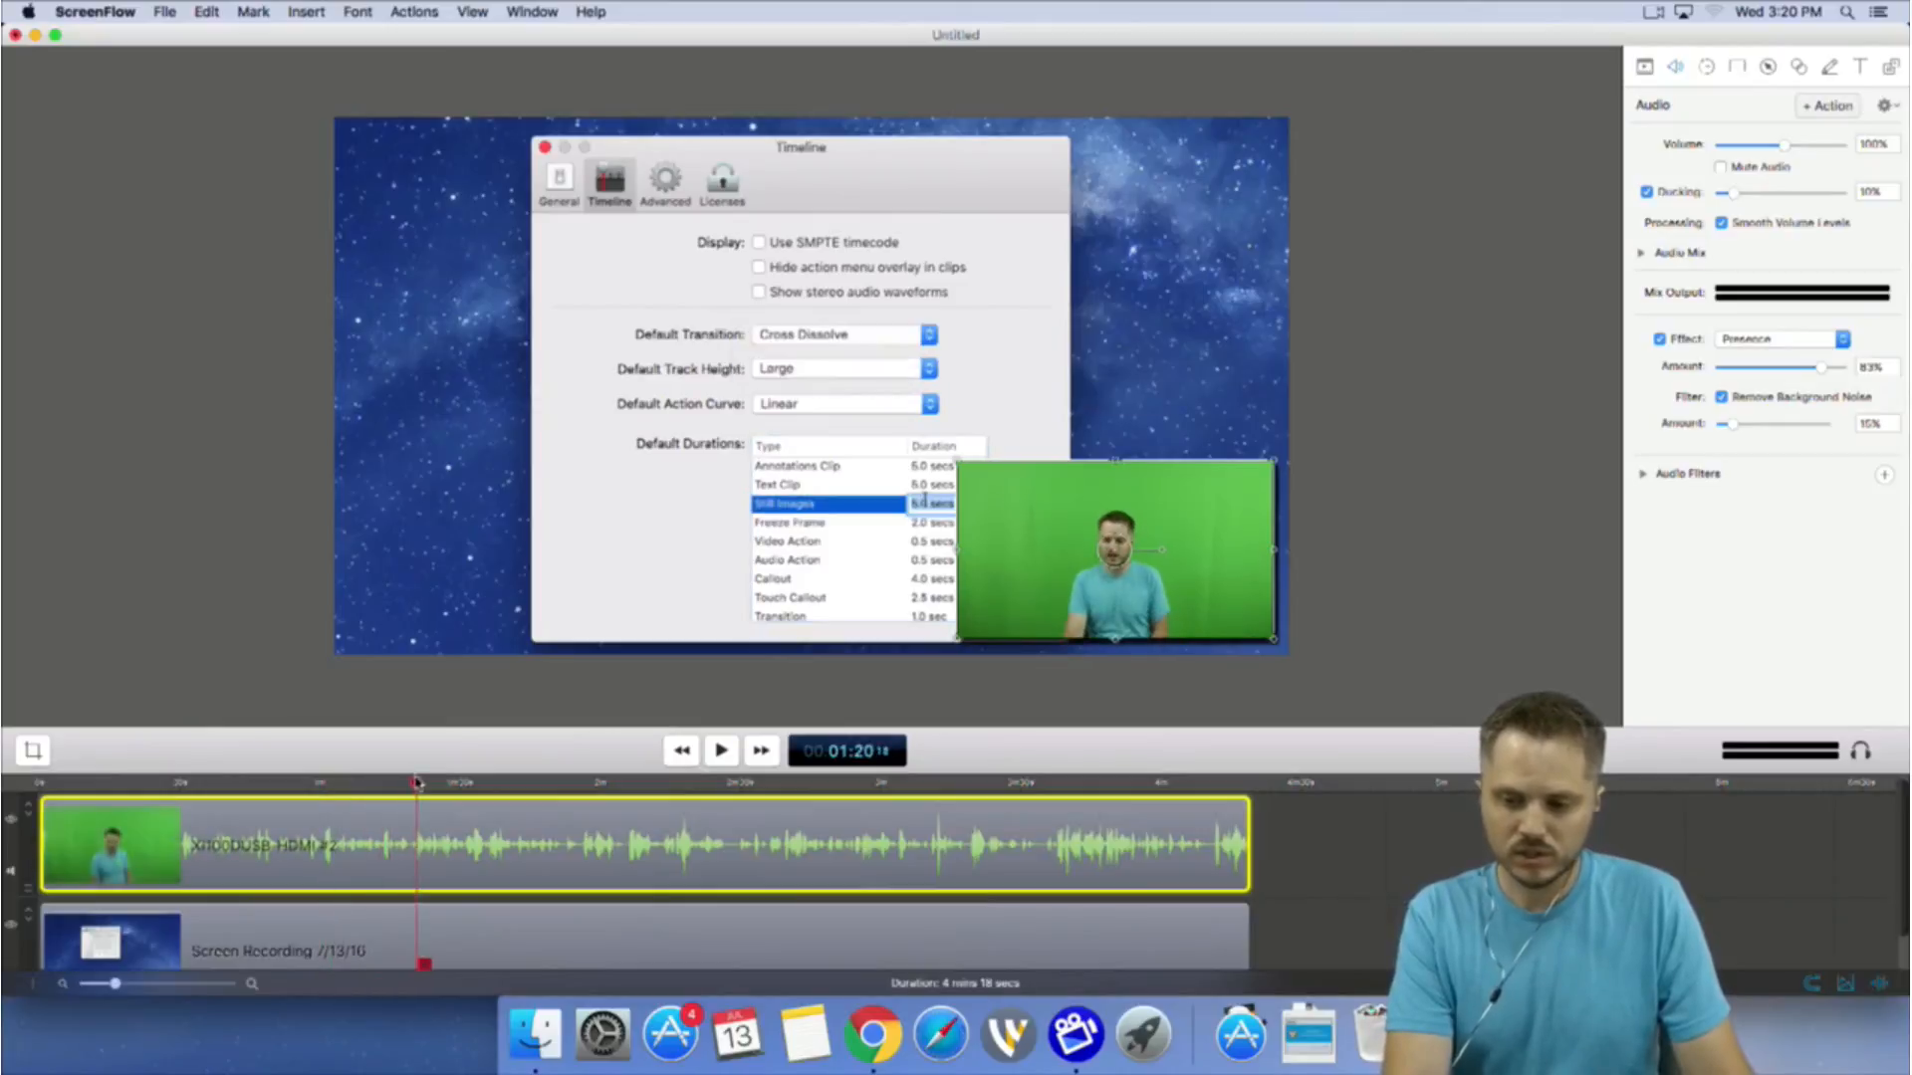
key(space)
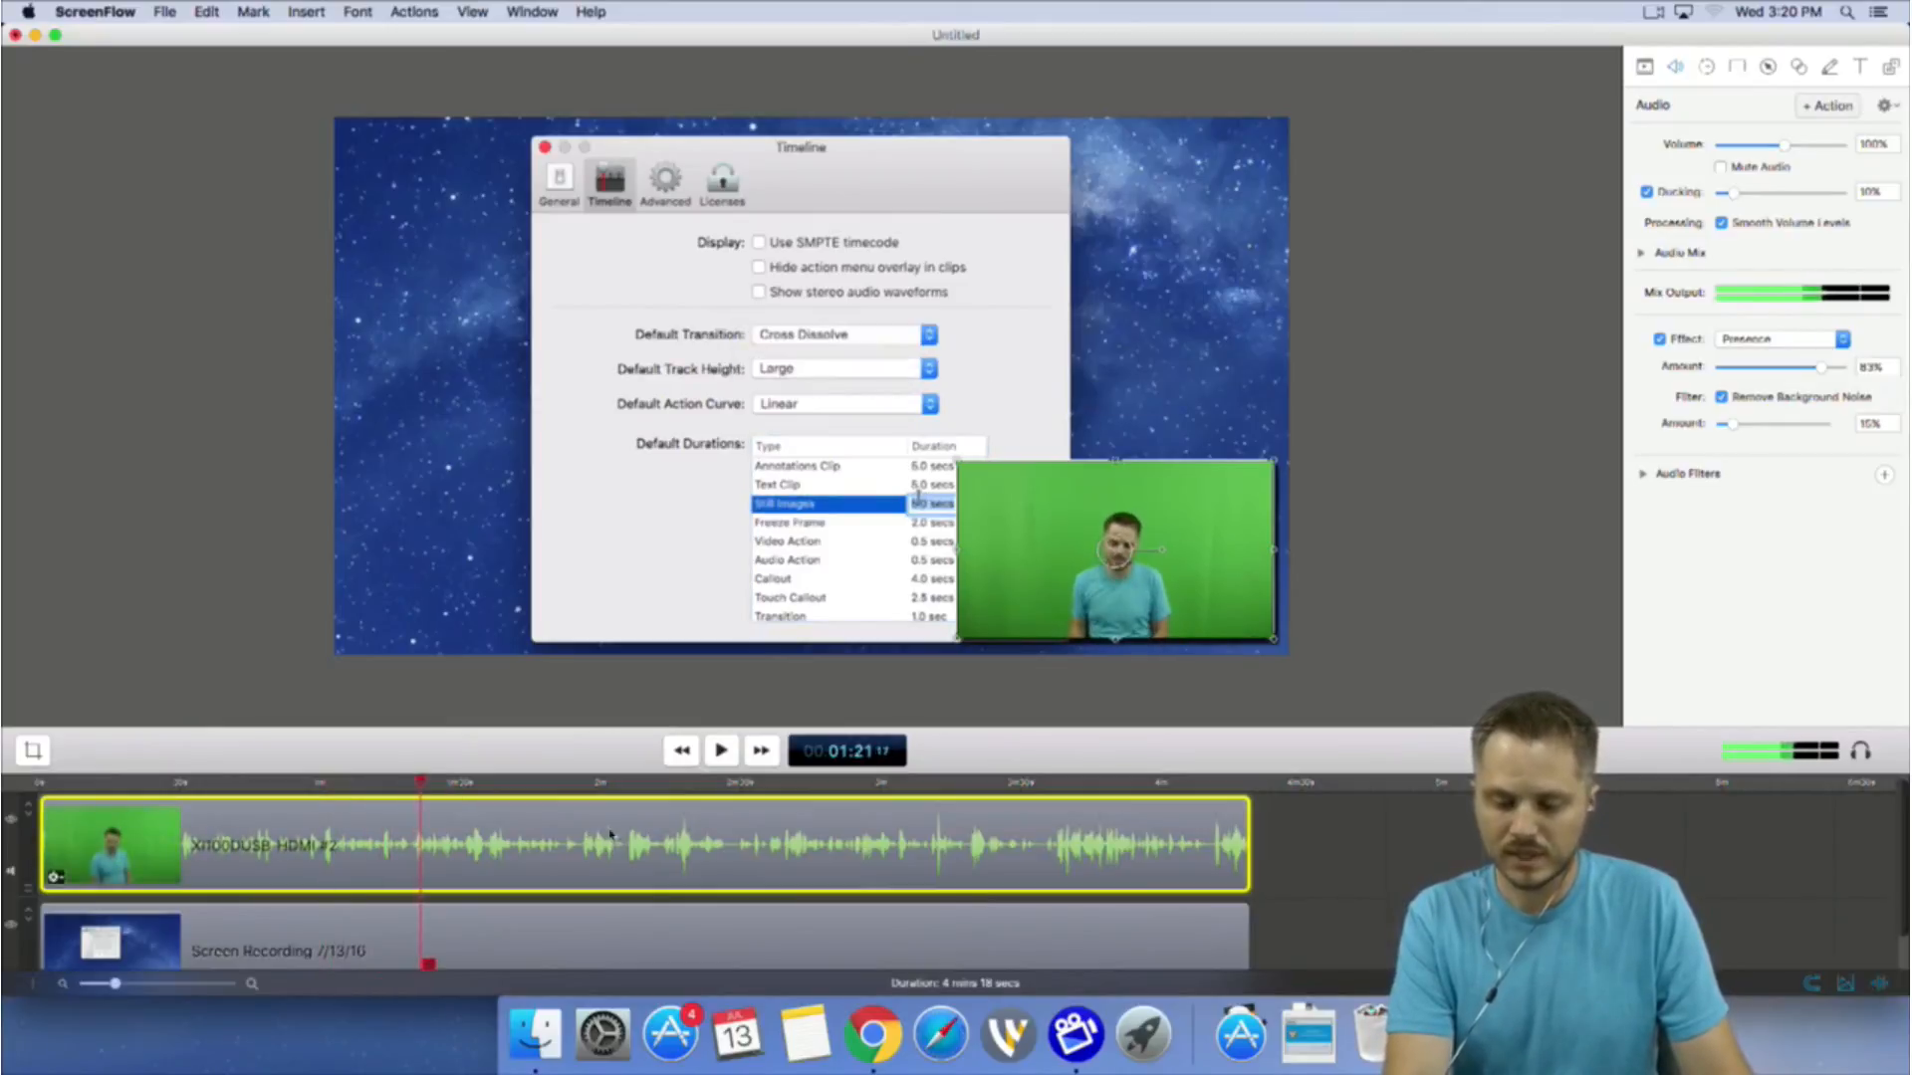
right_click(633, 826)
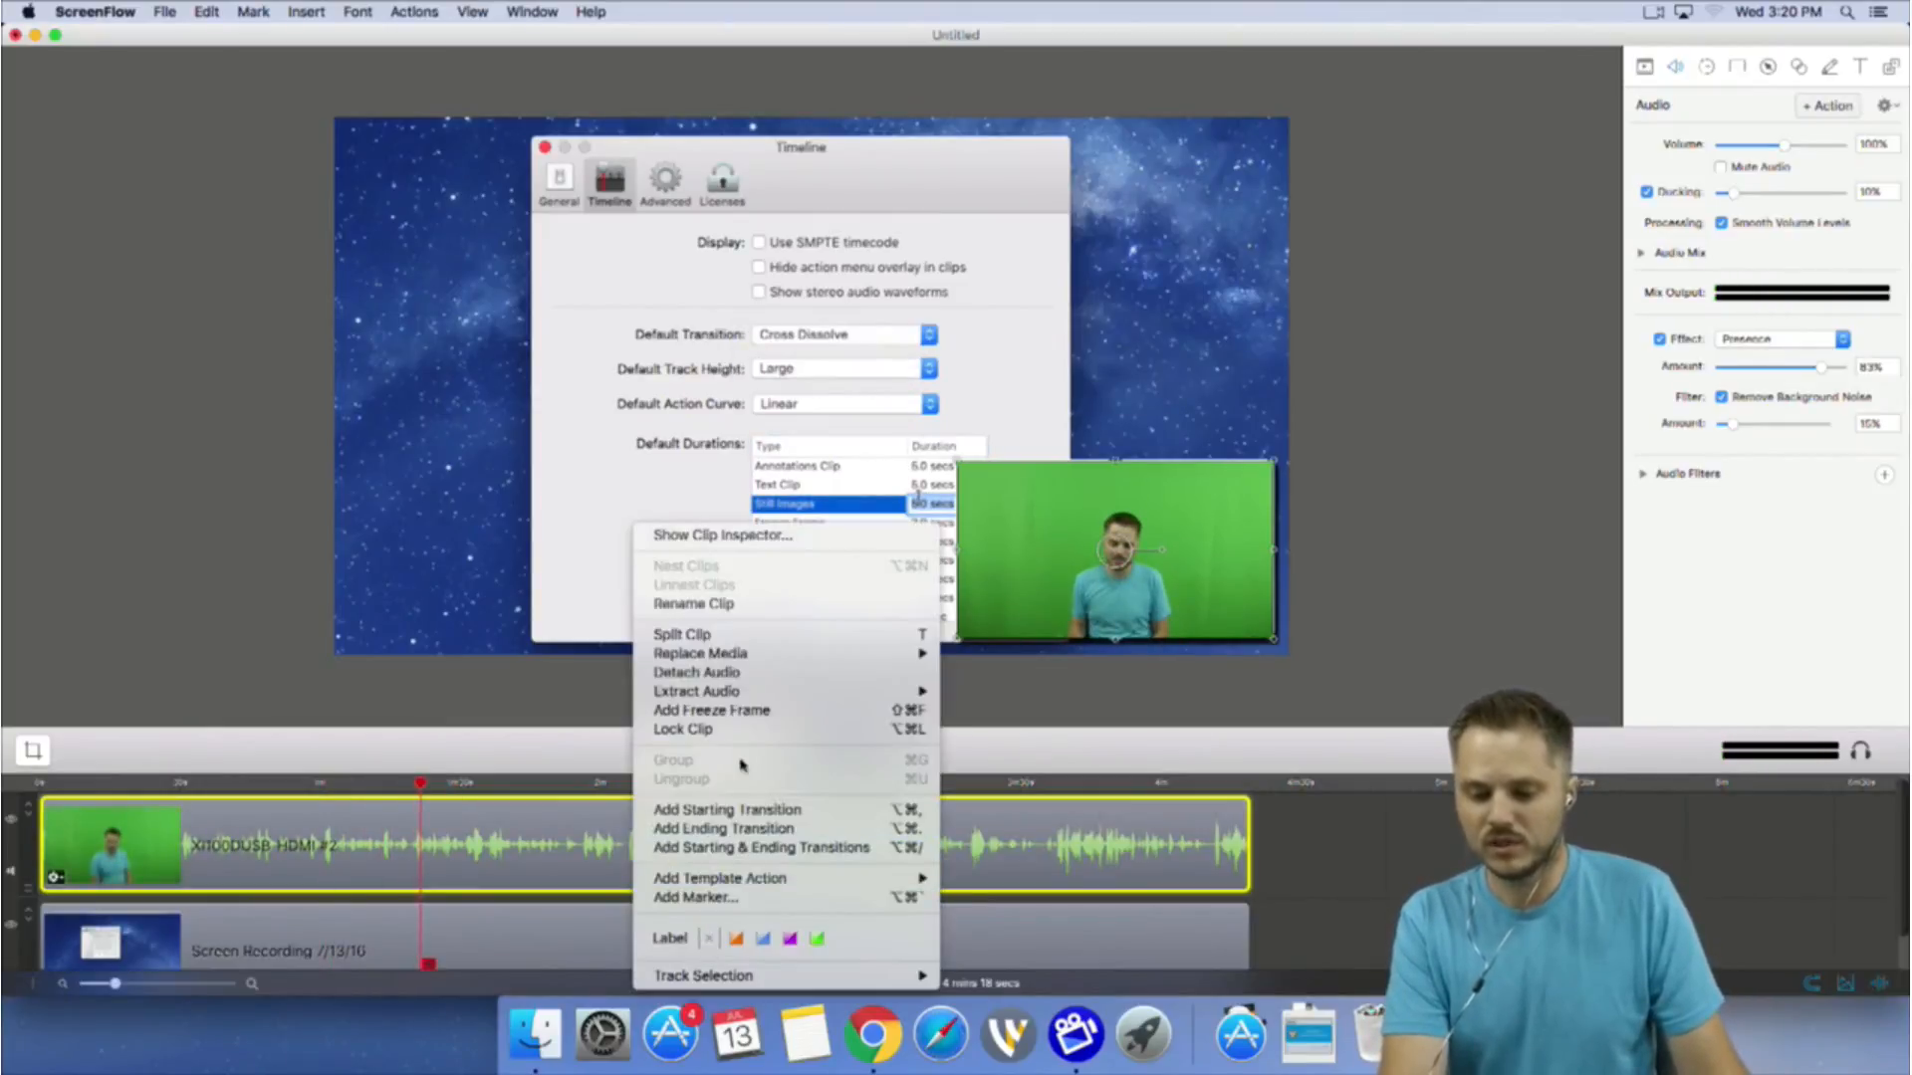
mouse_move(756, 689)
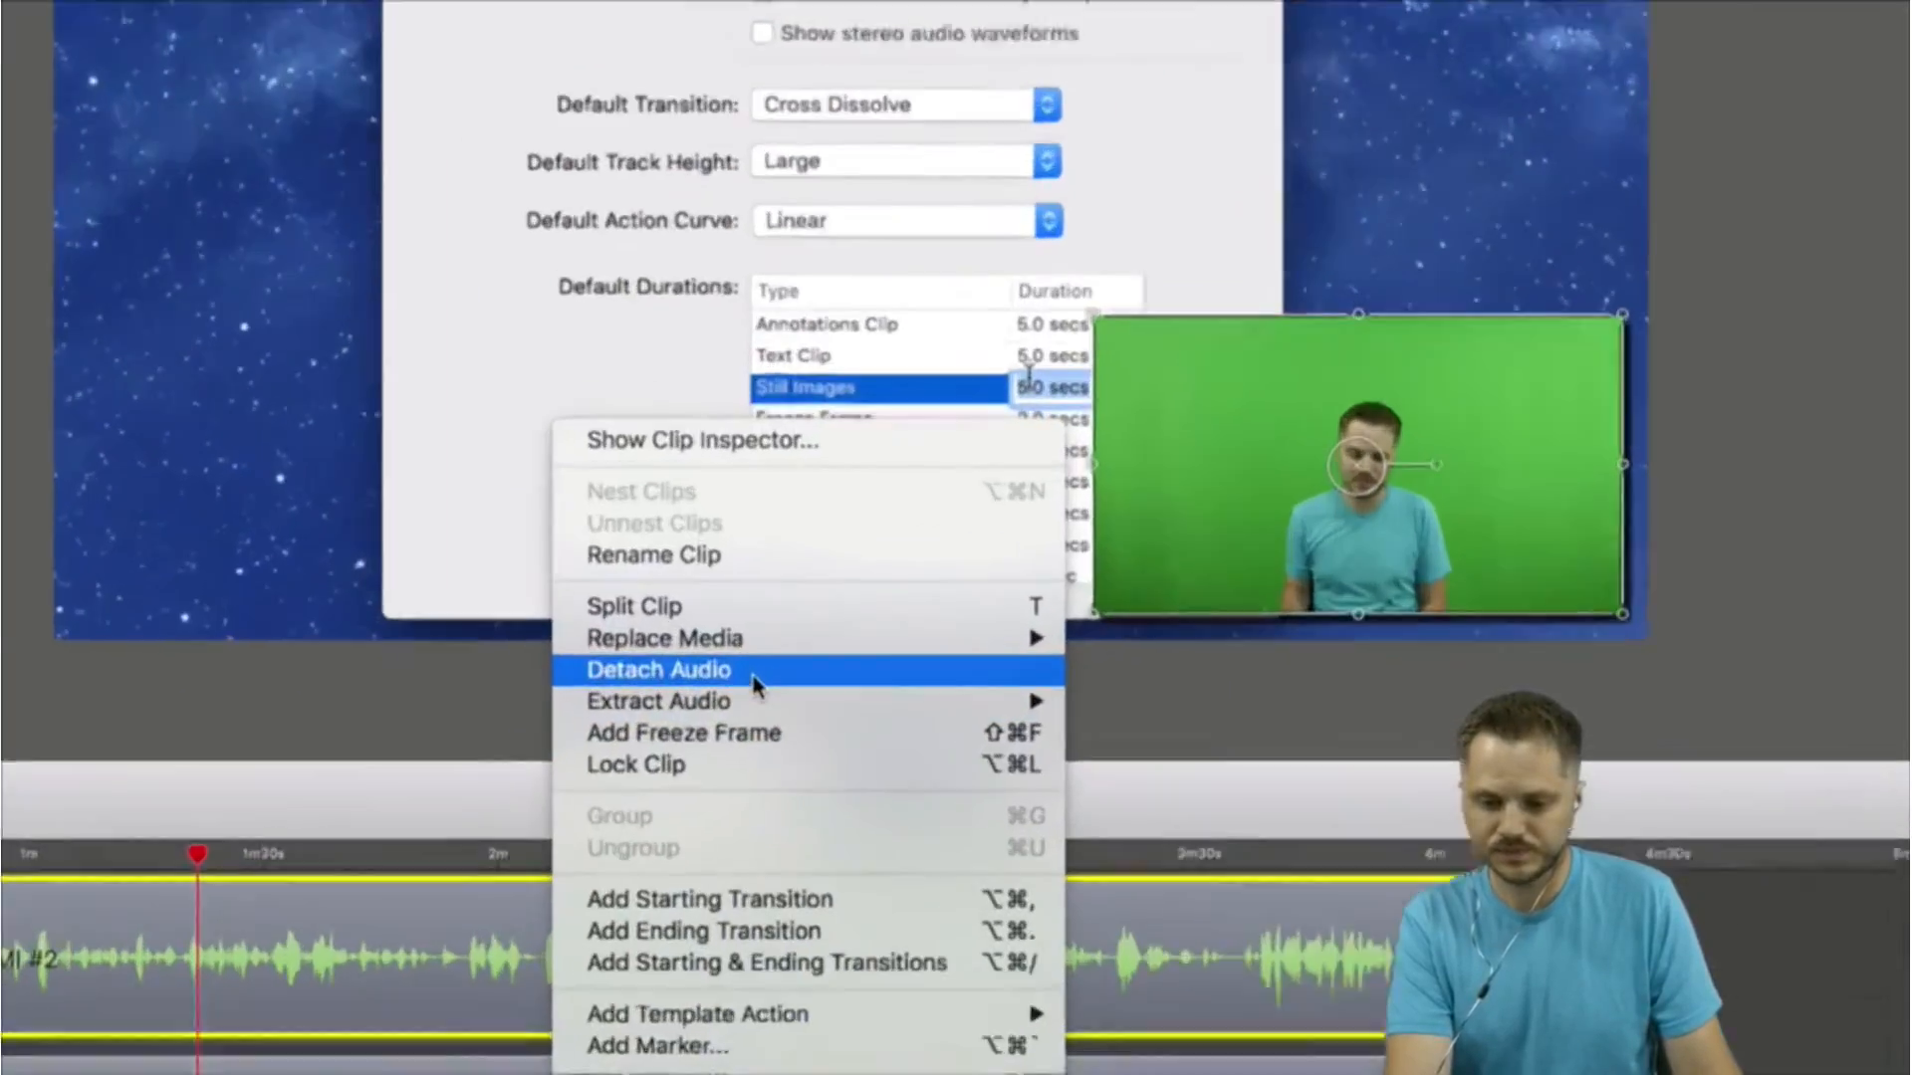
click(754, 677)
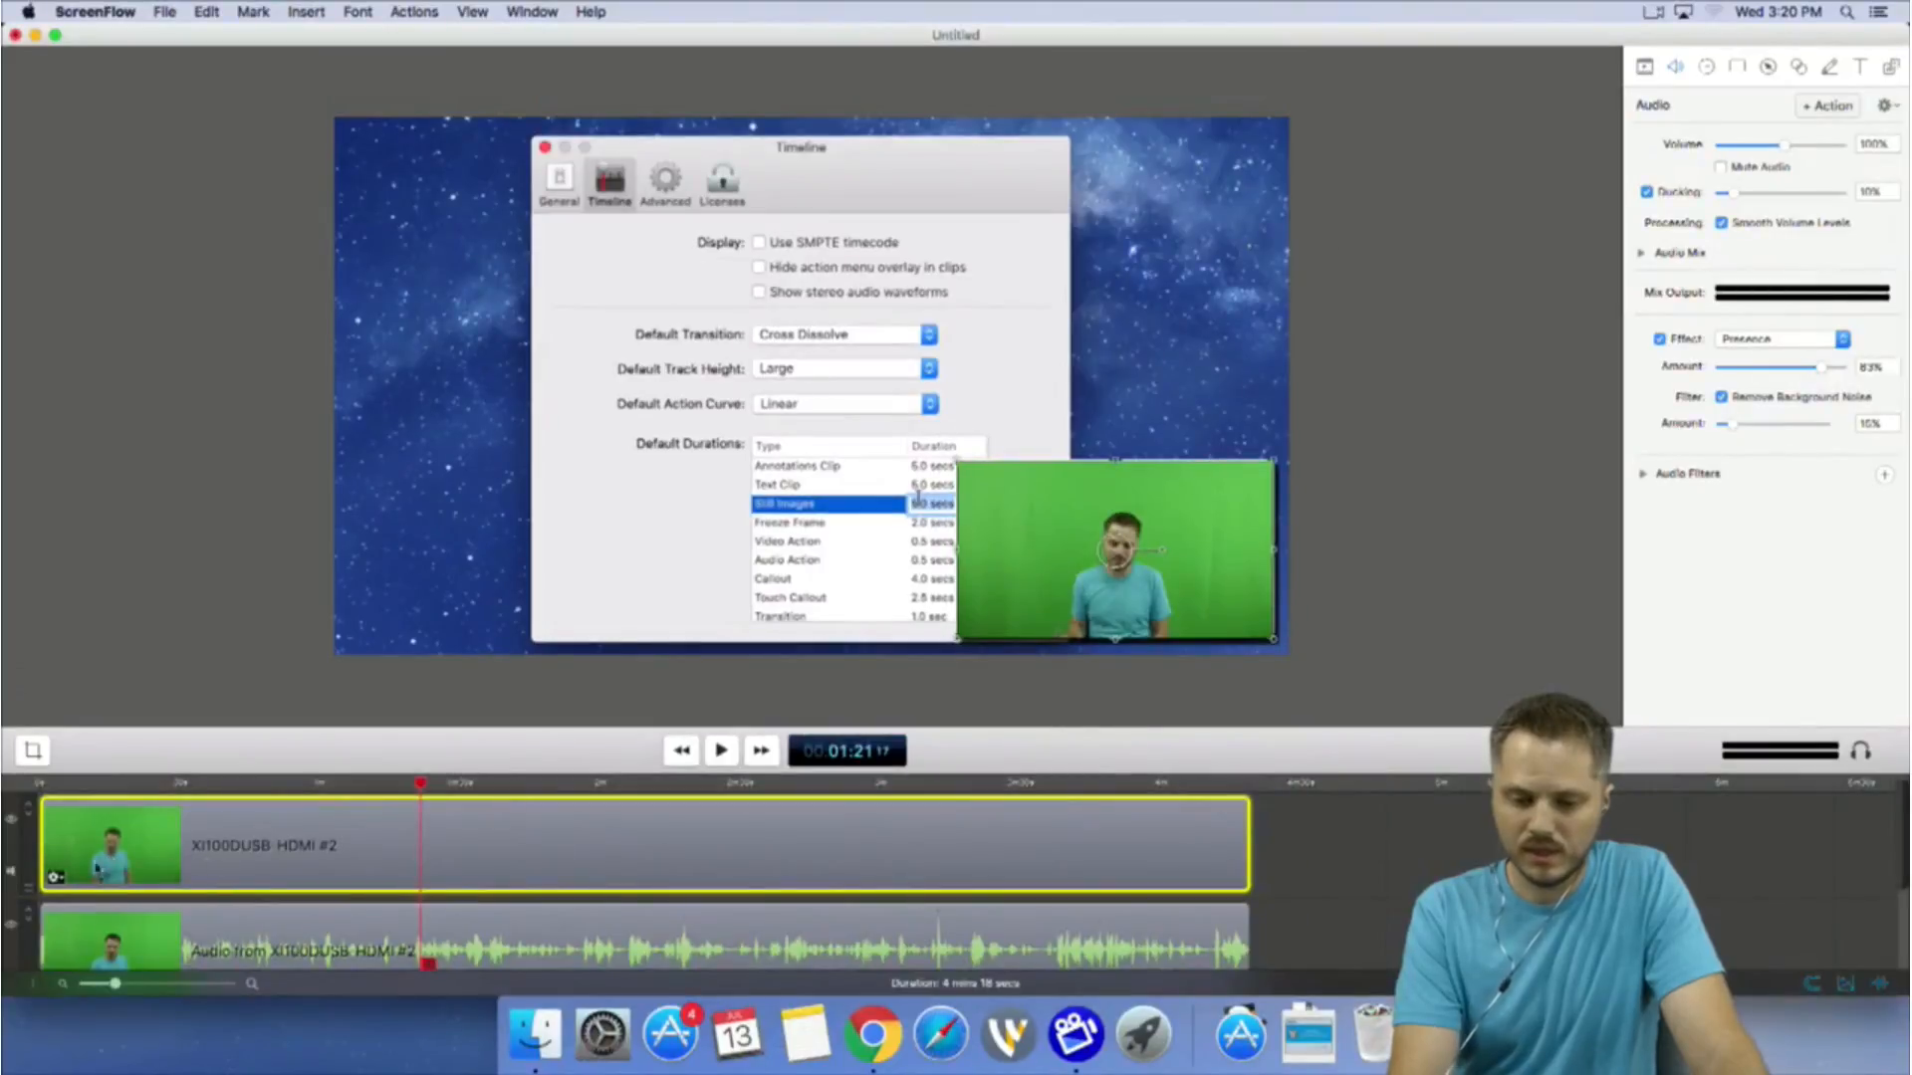
Speed up the webcam video clip to 349% in the Clip Inspector.
double_click(226, 846)
double_click(521, 852)
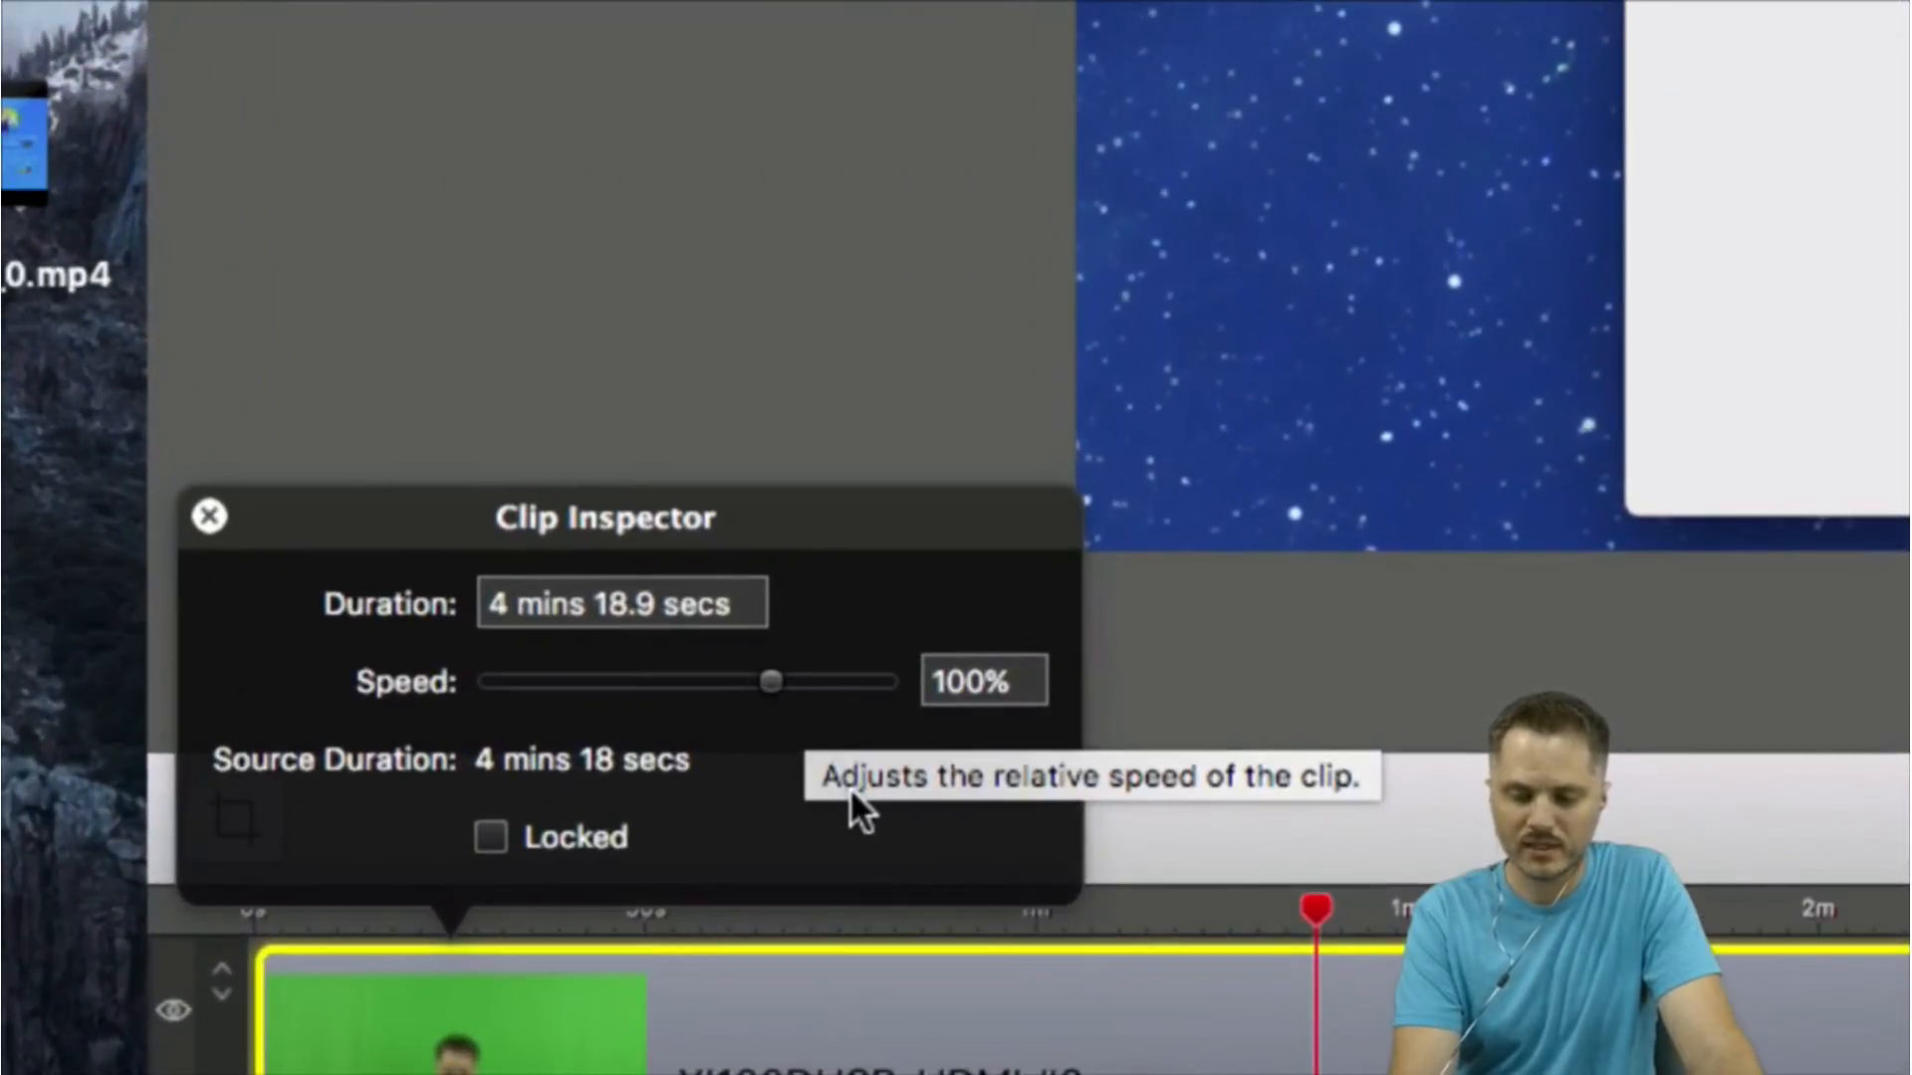
drag(769, 684, 500, 679)
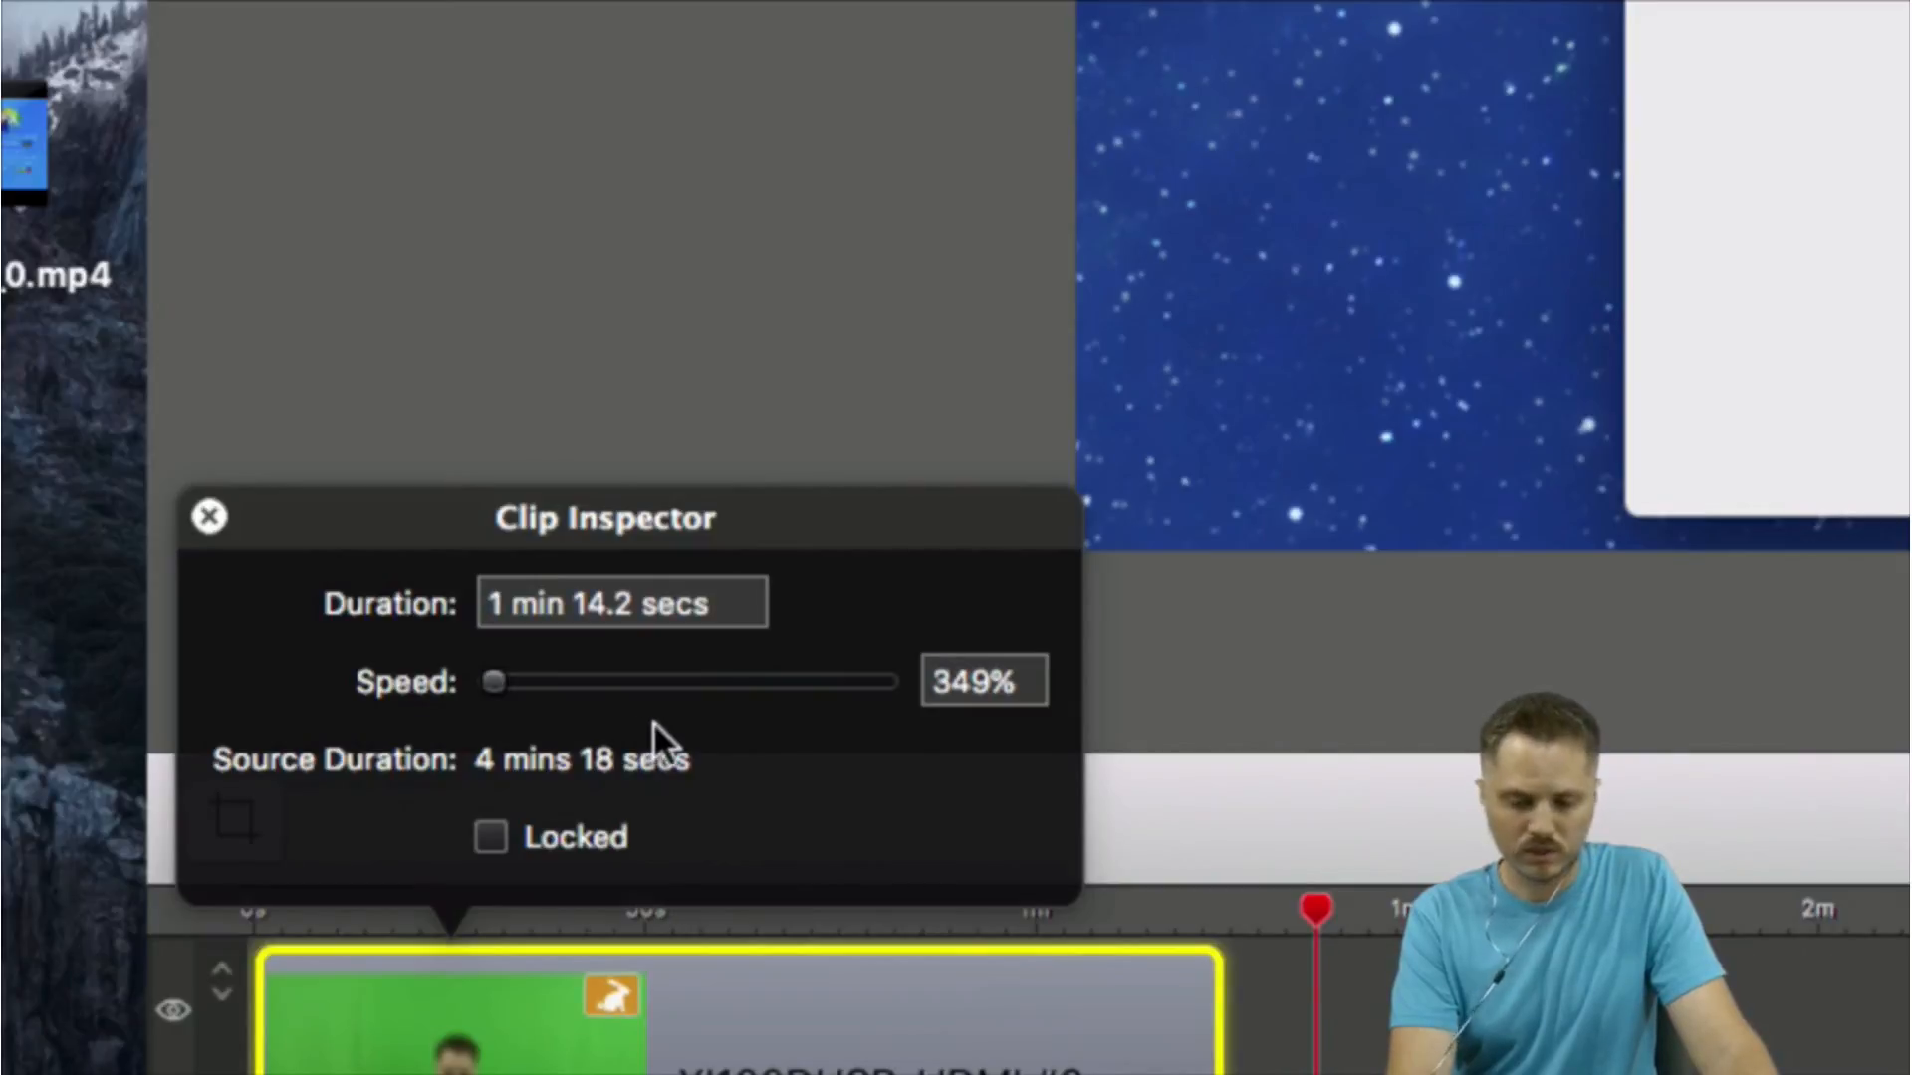
Close the Clip Inspector, undo the last speed change, and deselect the clip.
click(210, 513)
click(1414, 1026)
key(super+z)
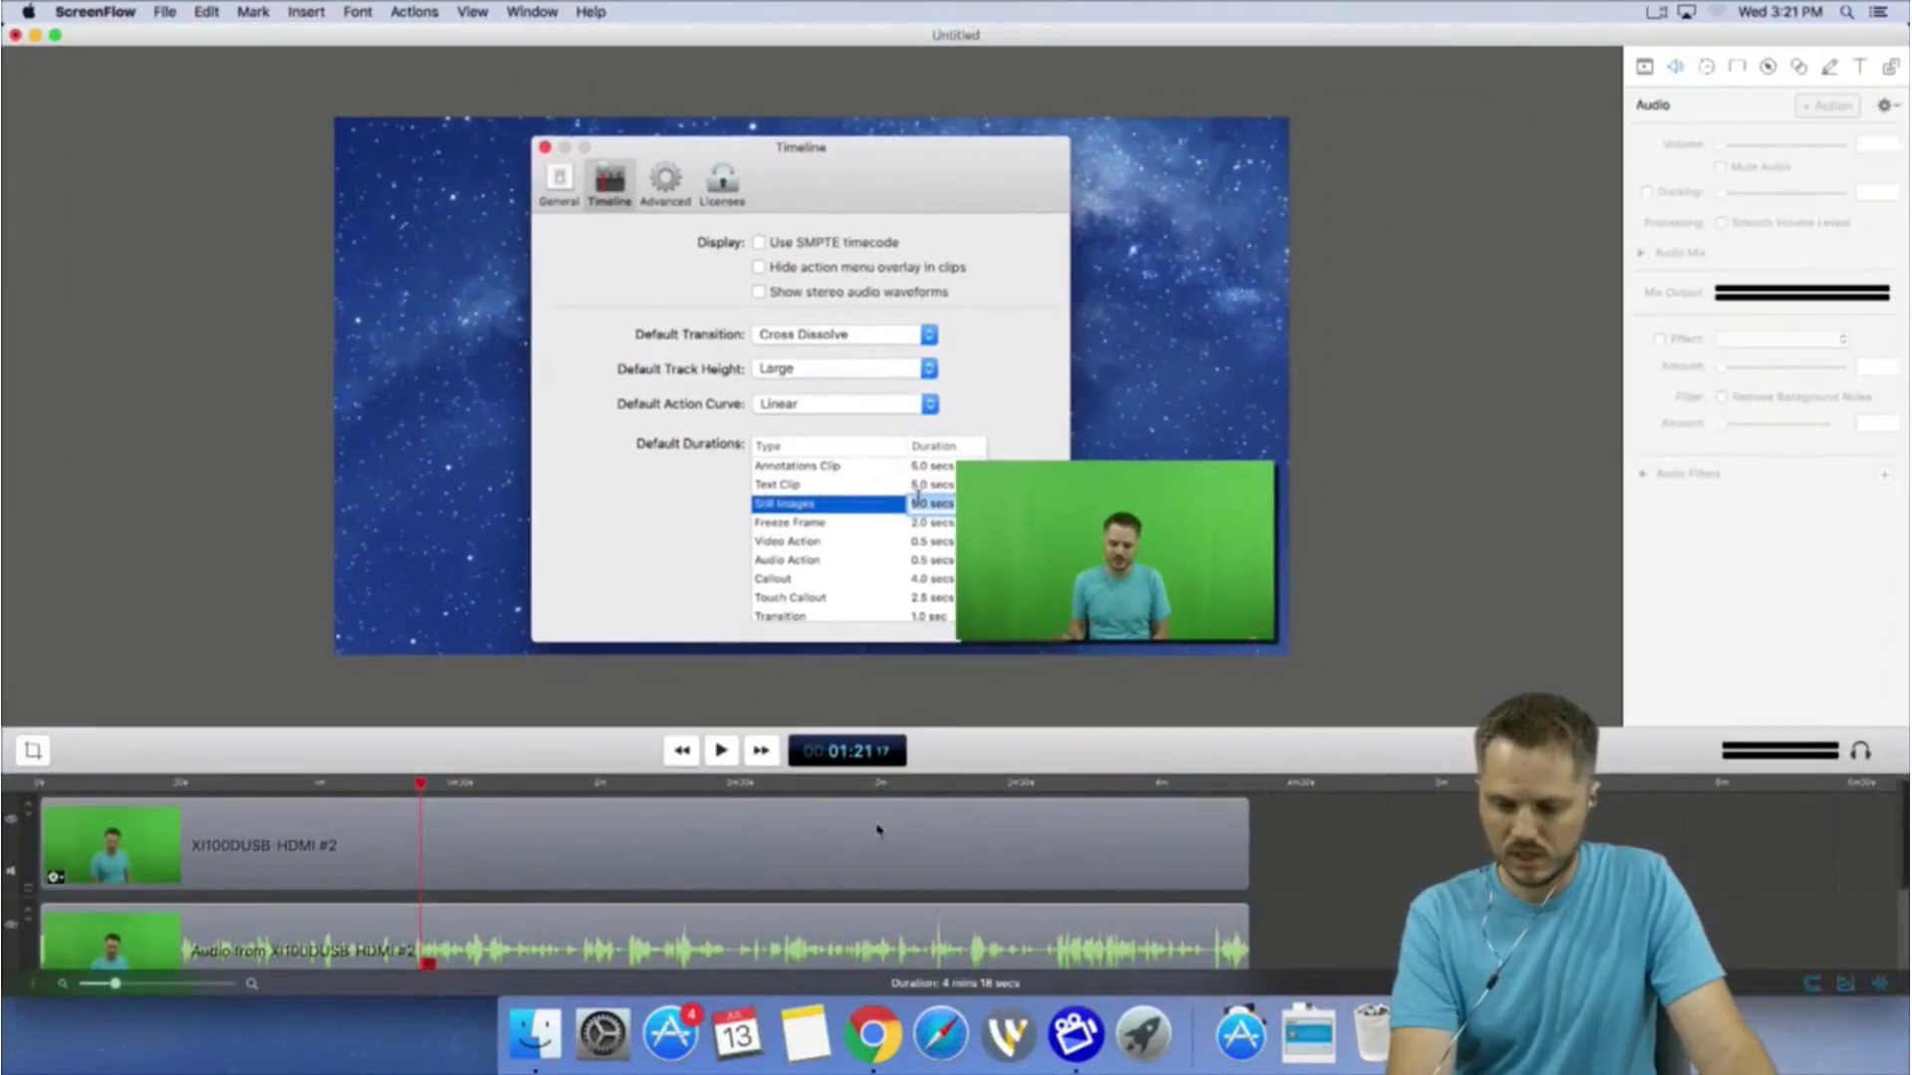
click(1424, 892)
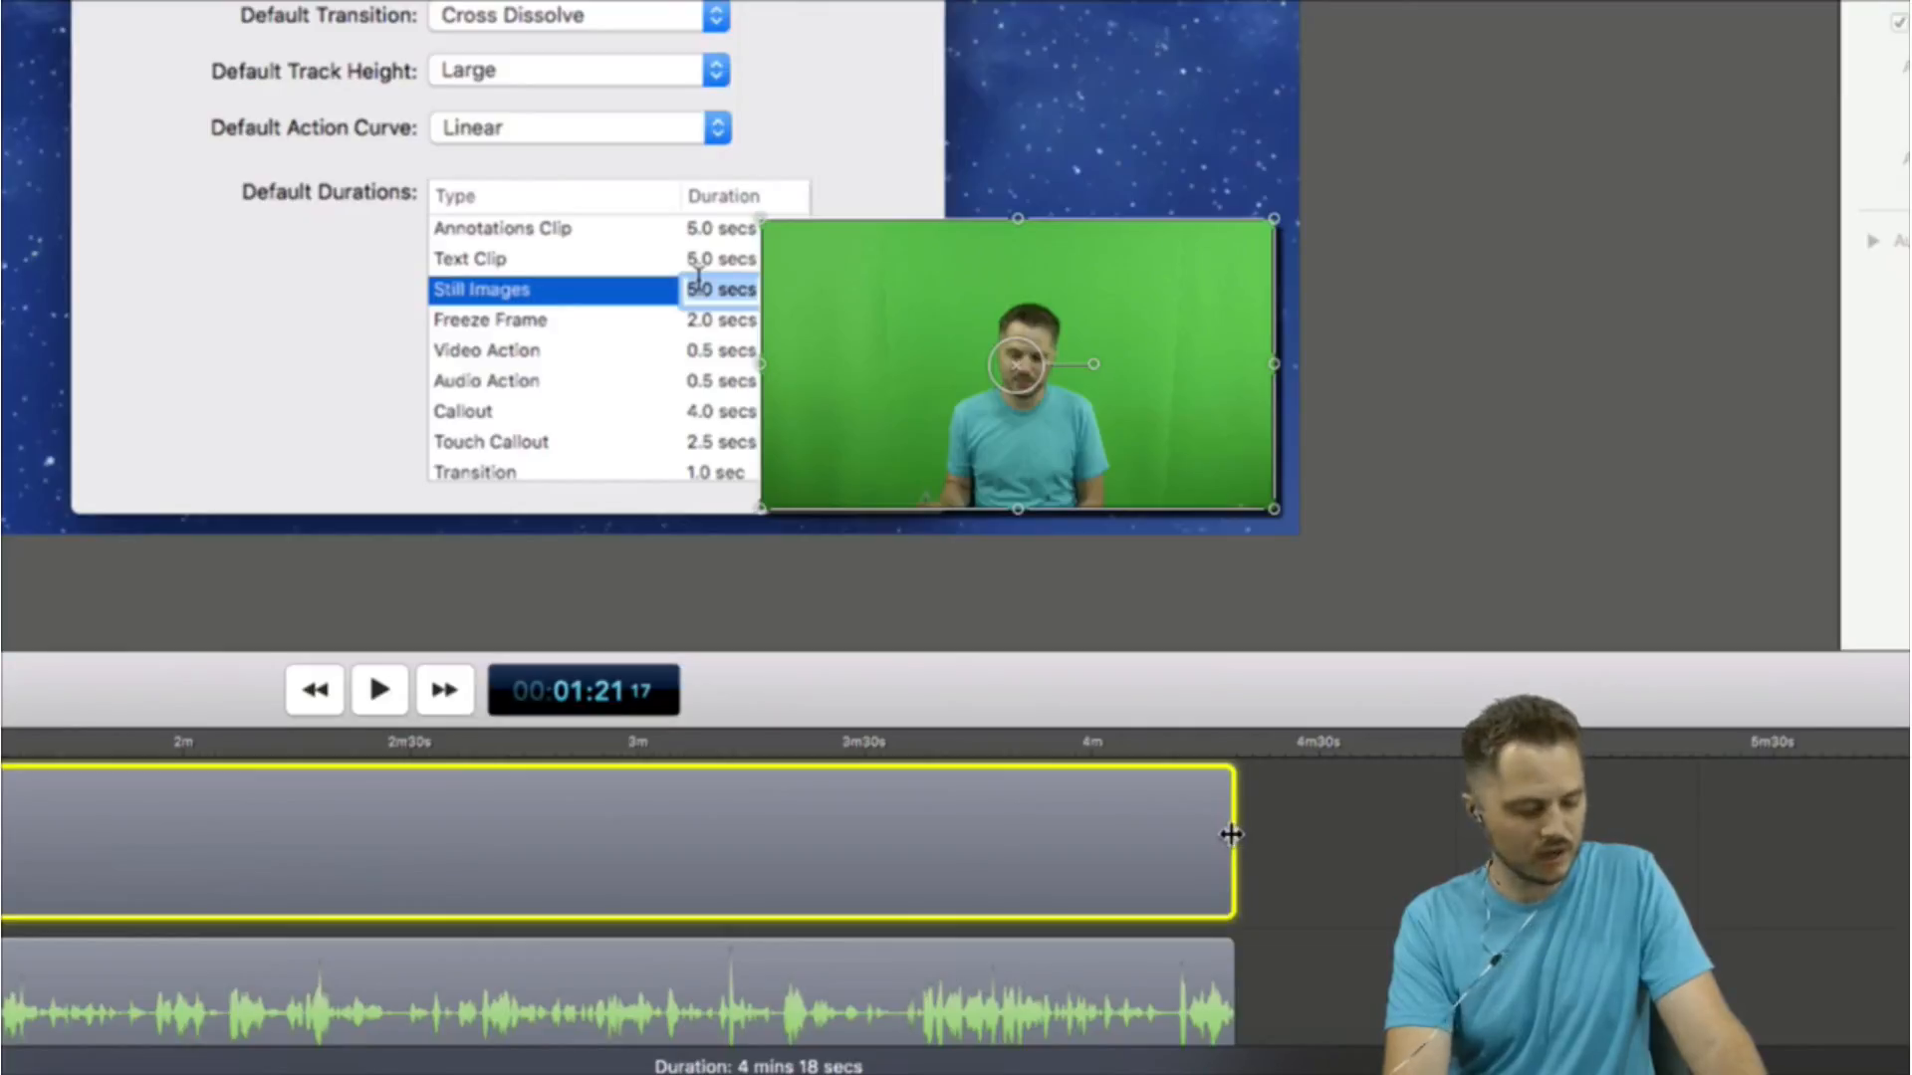
Trim the webcam clip's end, split it at about 4:03, delete the trailing piece, and extend the clip back to full length.
mouse_move(1230, 831)
mouse_down()
mouse_move(1054, 840)
mouse_move(1245, 844)
mouse_move(1112, 846)
mouse_move(1245, 848)
mouse_move(1217, 846)
mouse_up()
click(1117, 745)
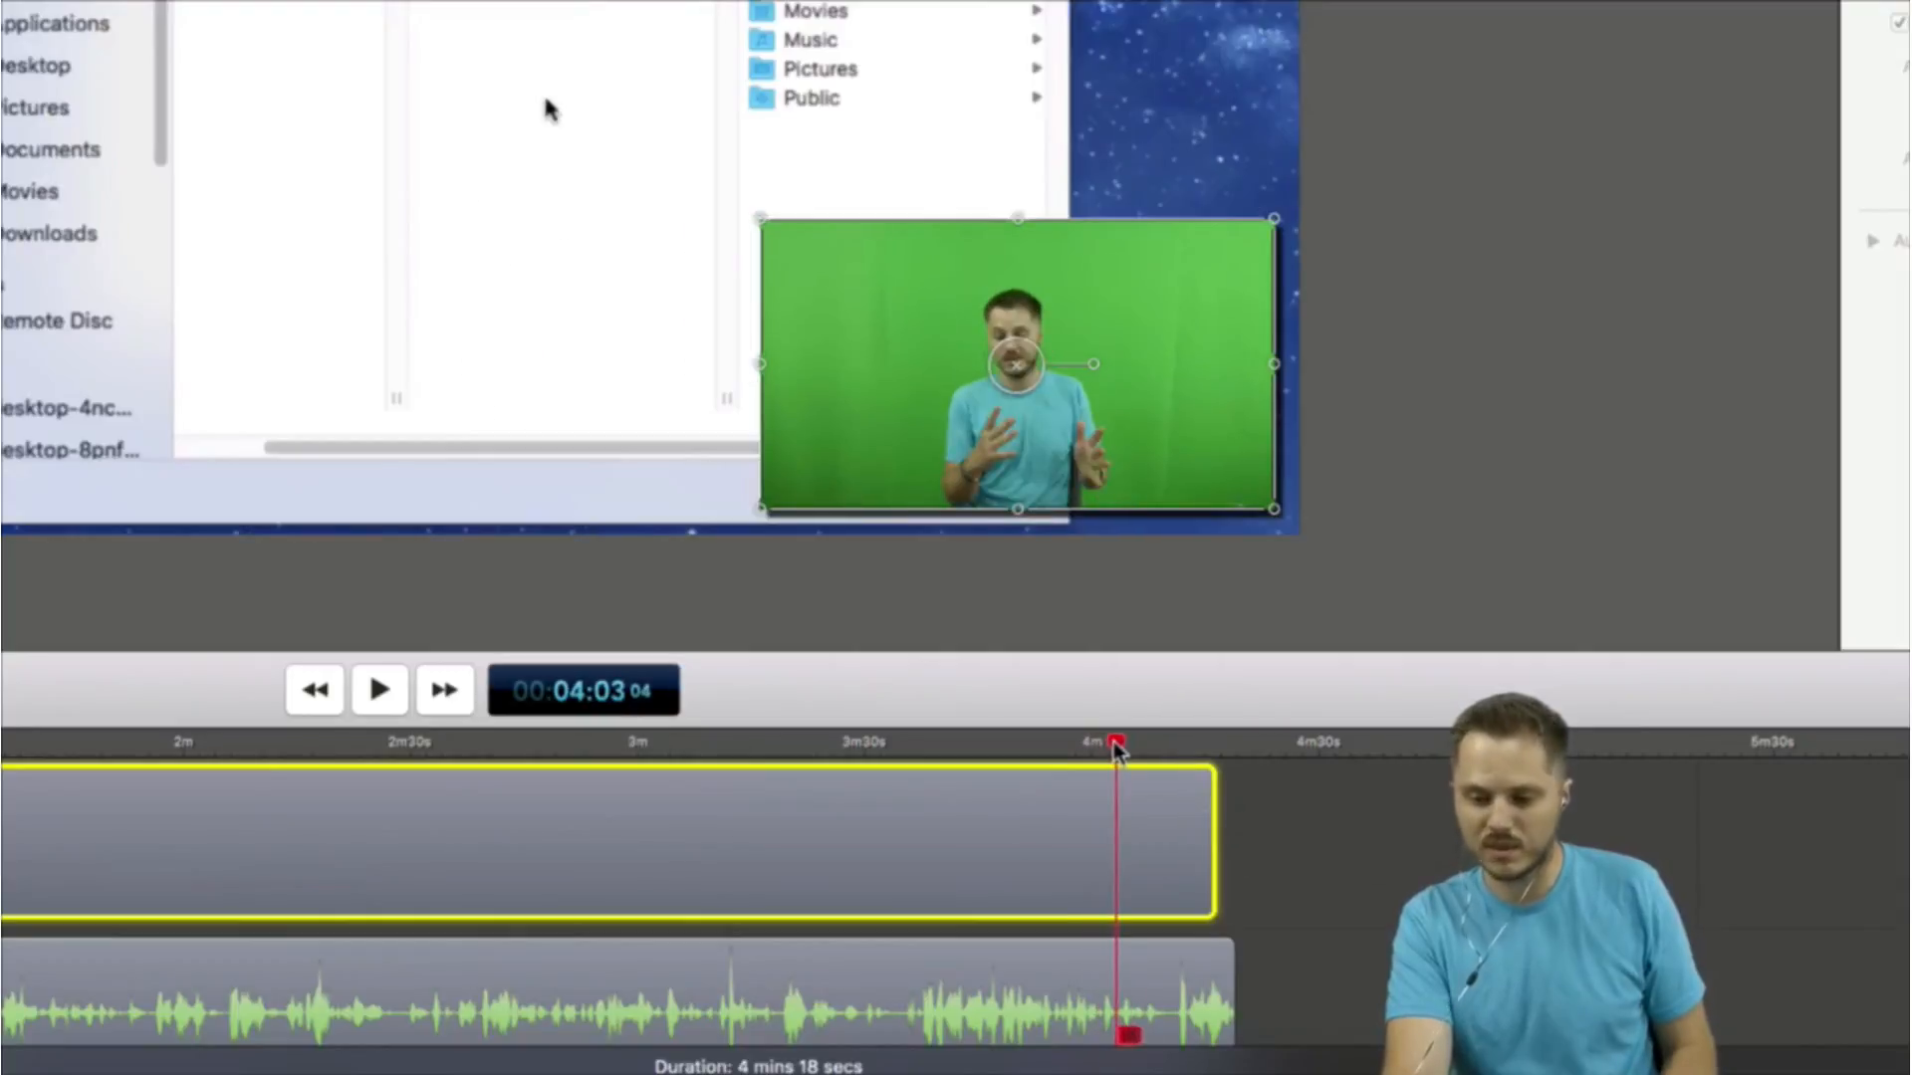
key(t)
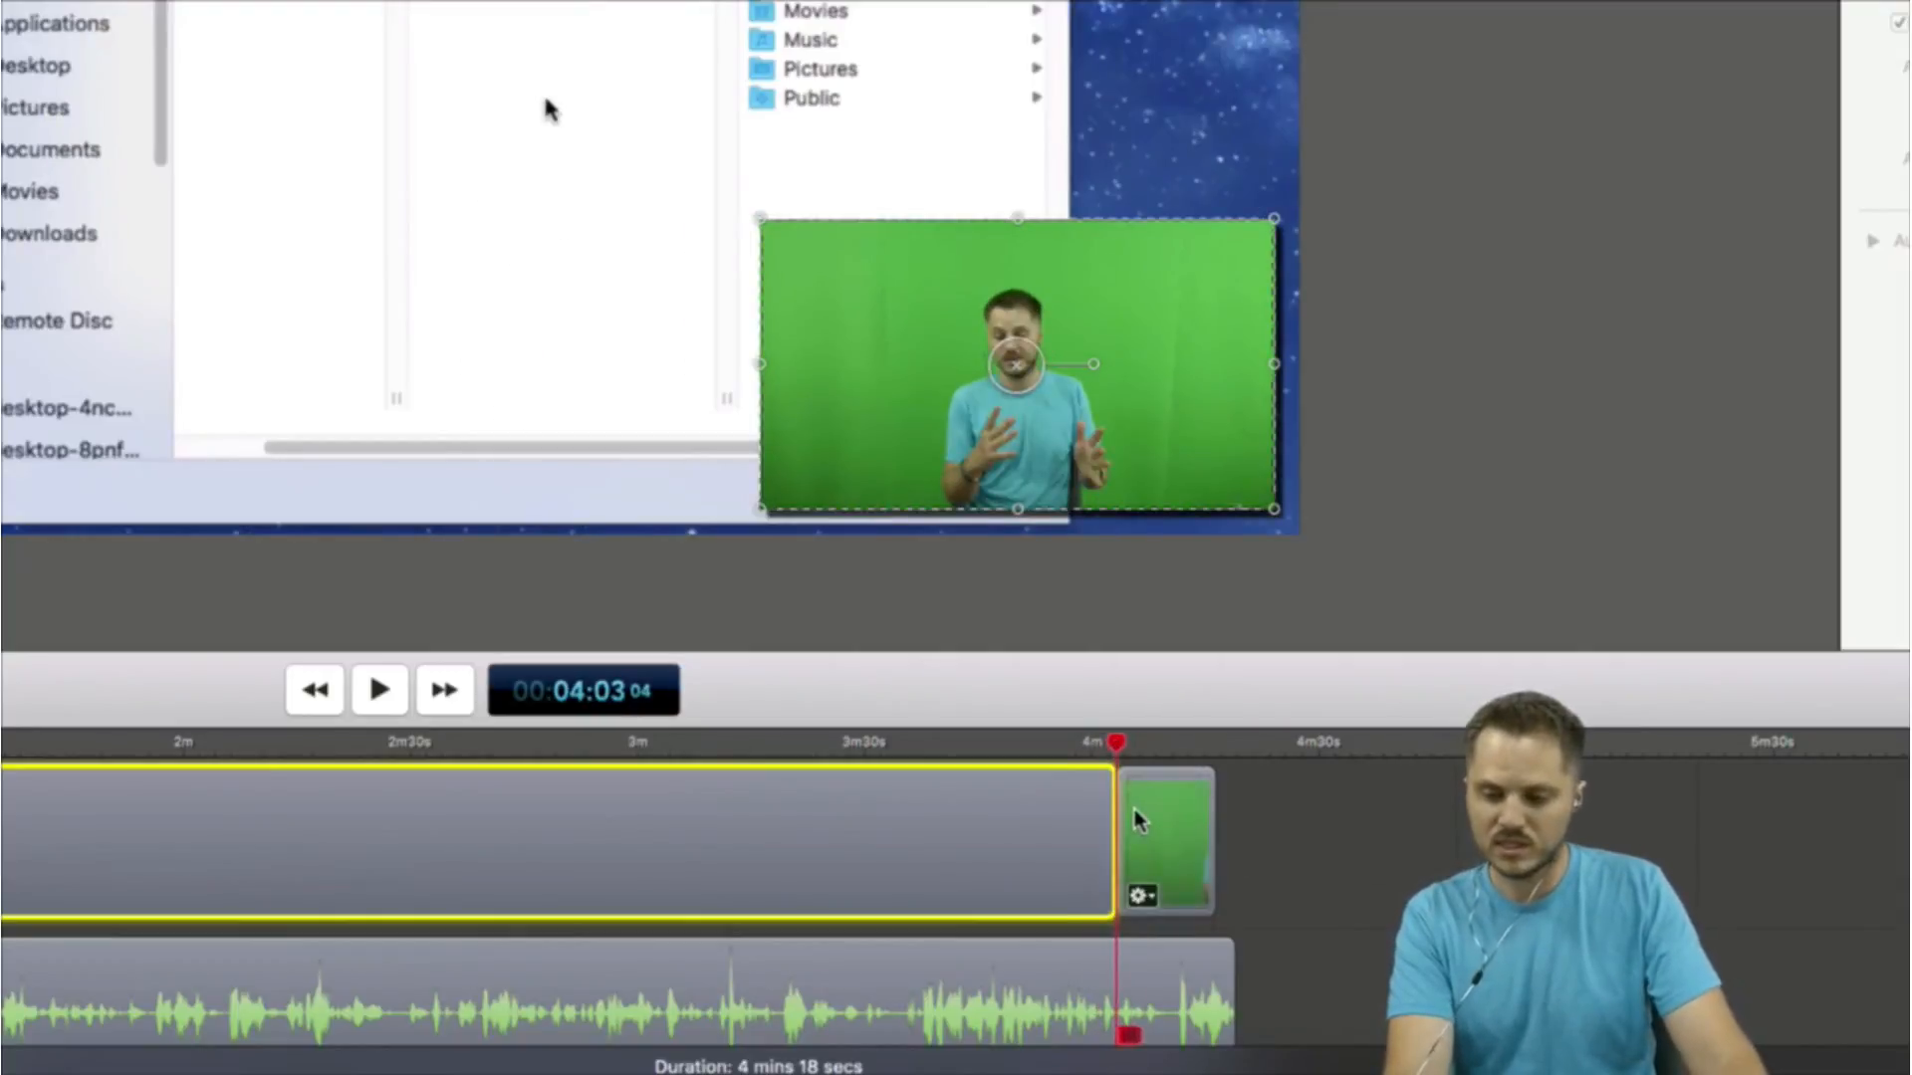
click(1150, 815)
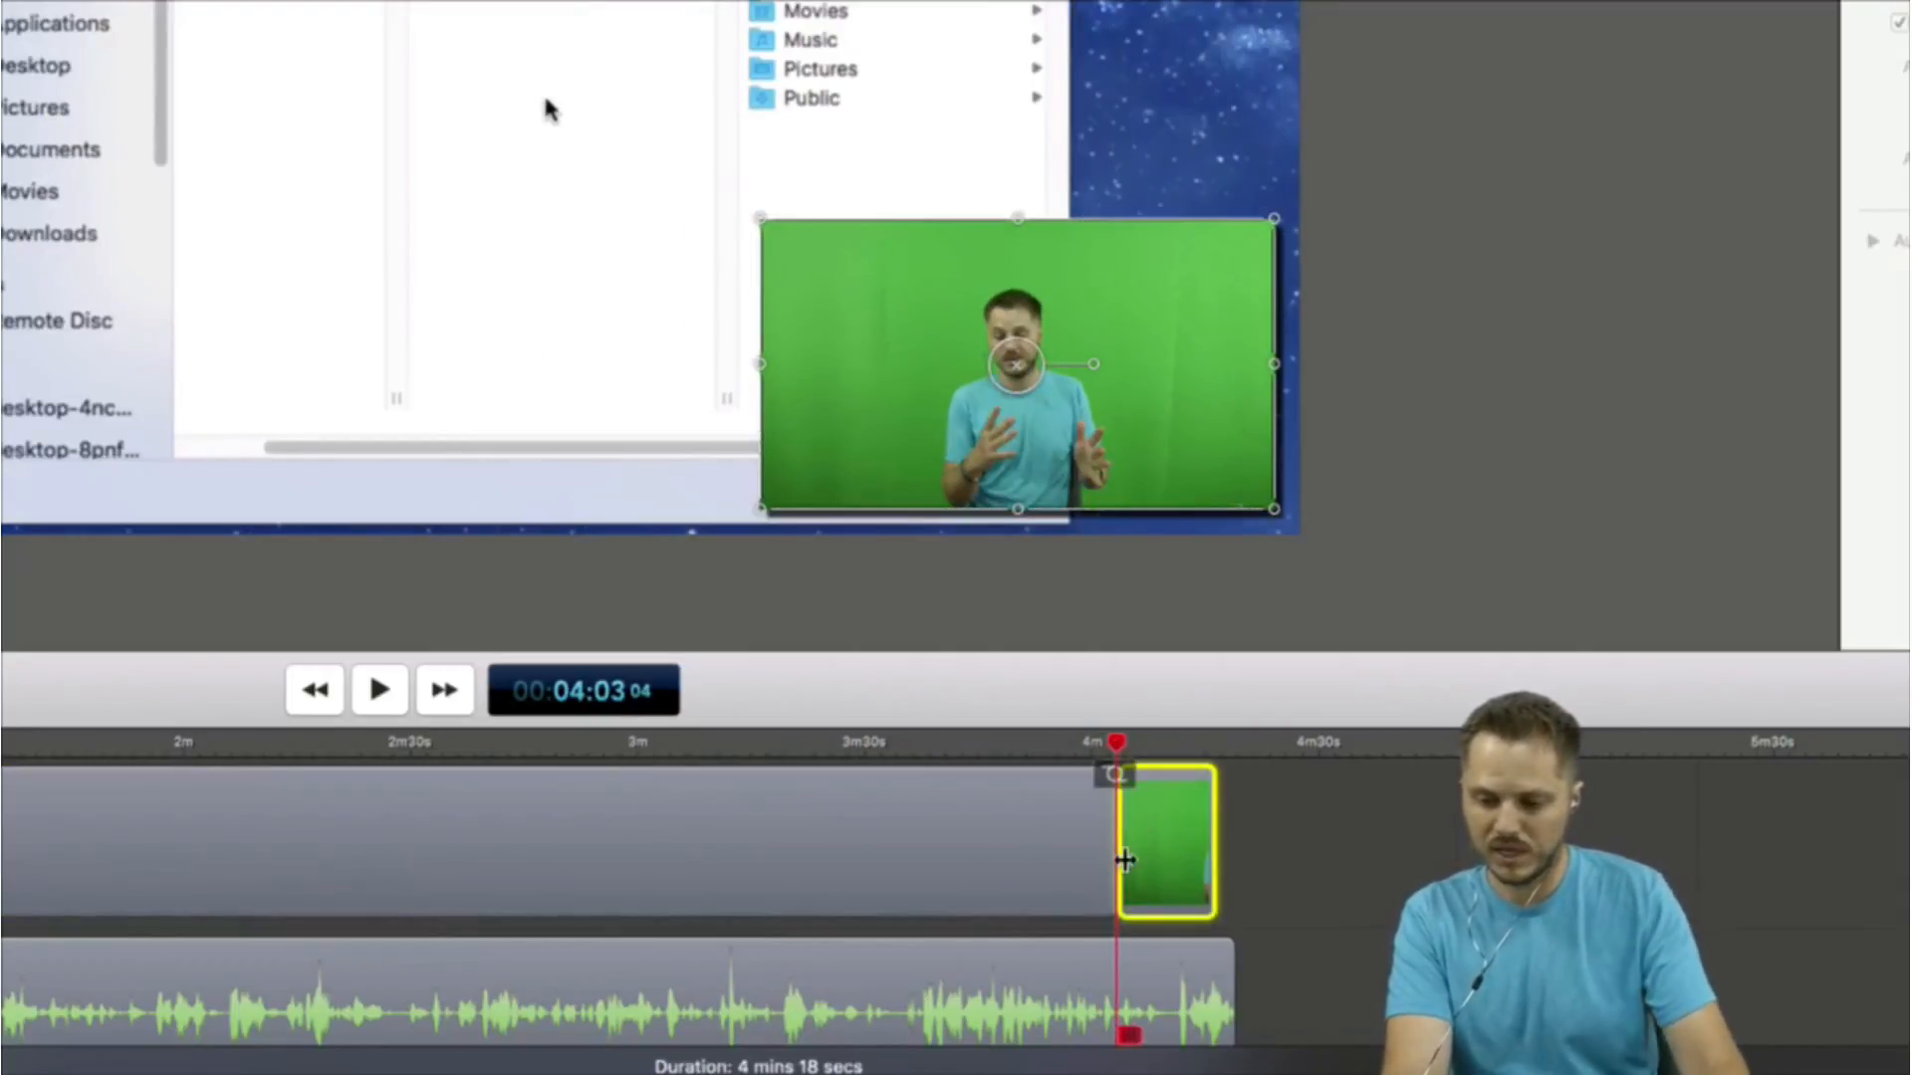
key(Delete)
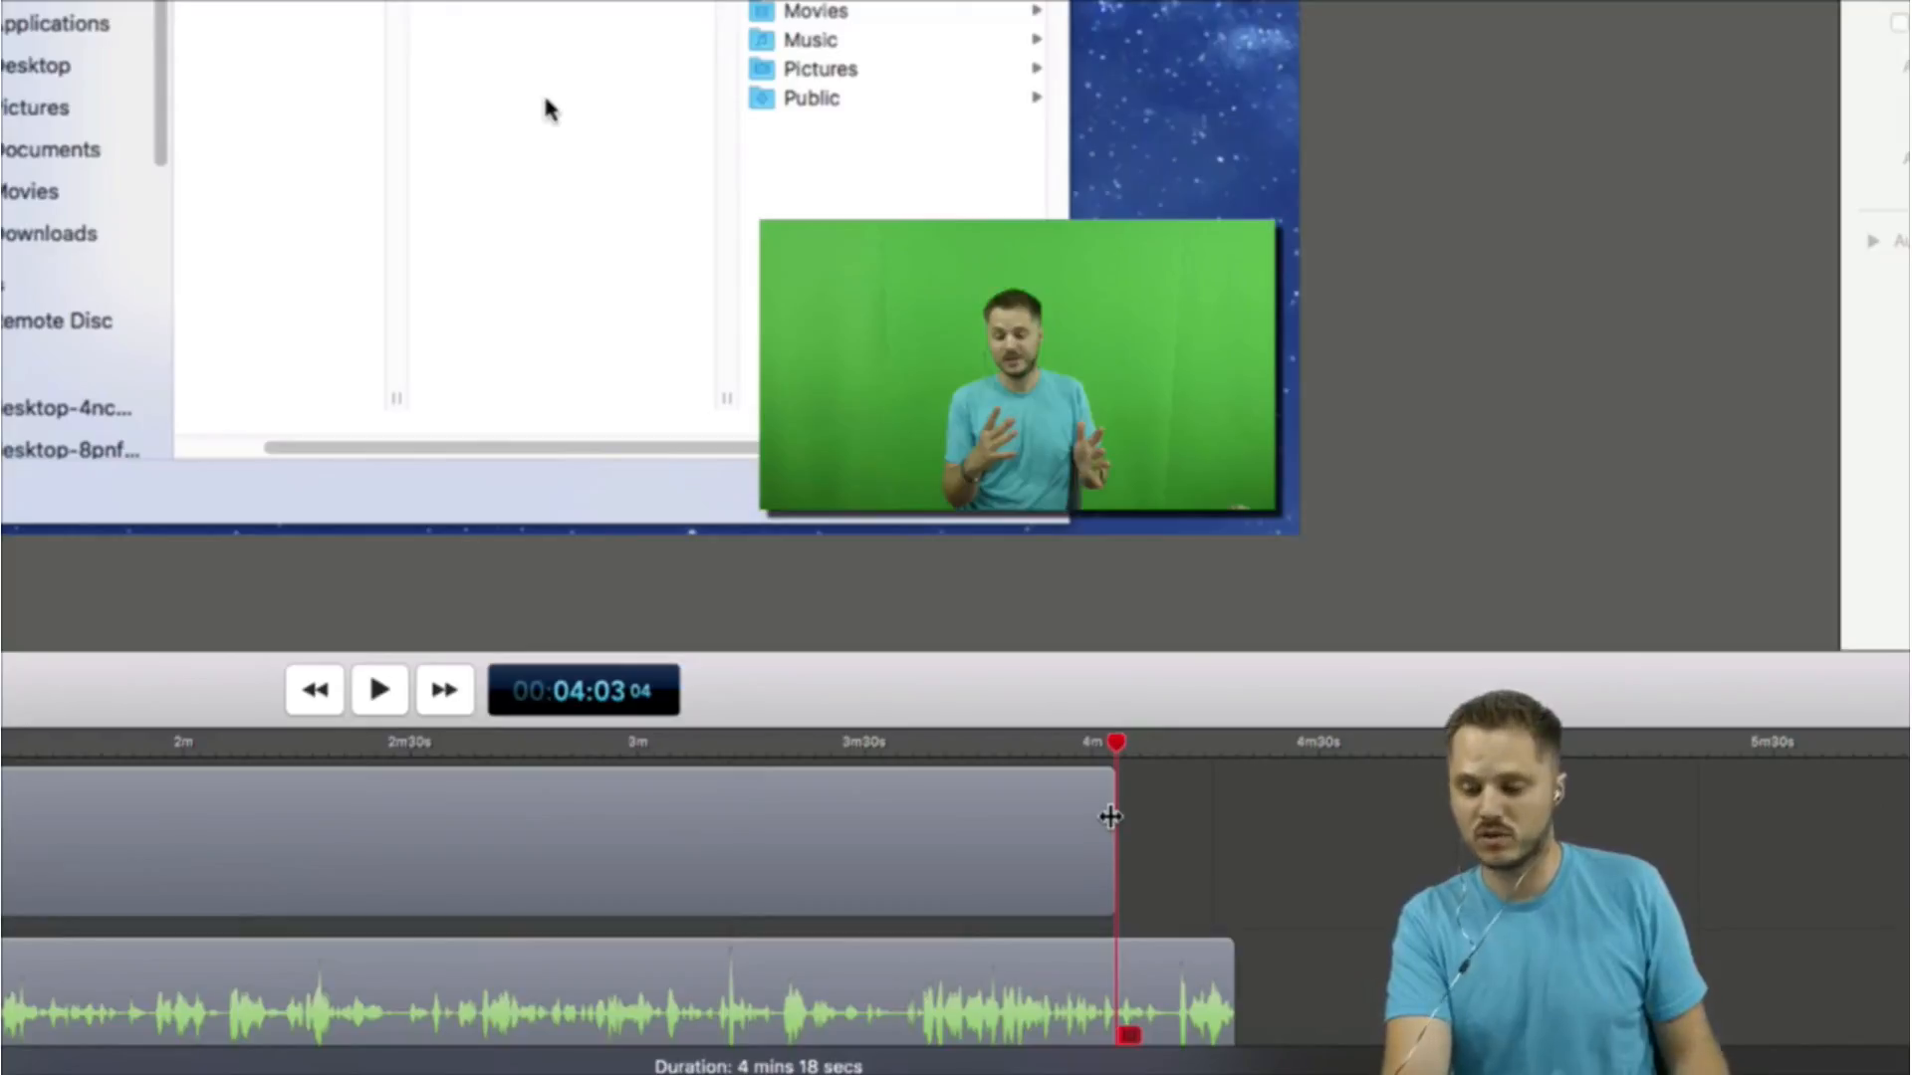
drag(1111, 816, 1254, 809)
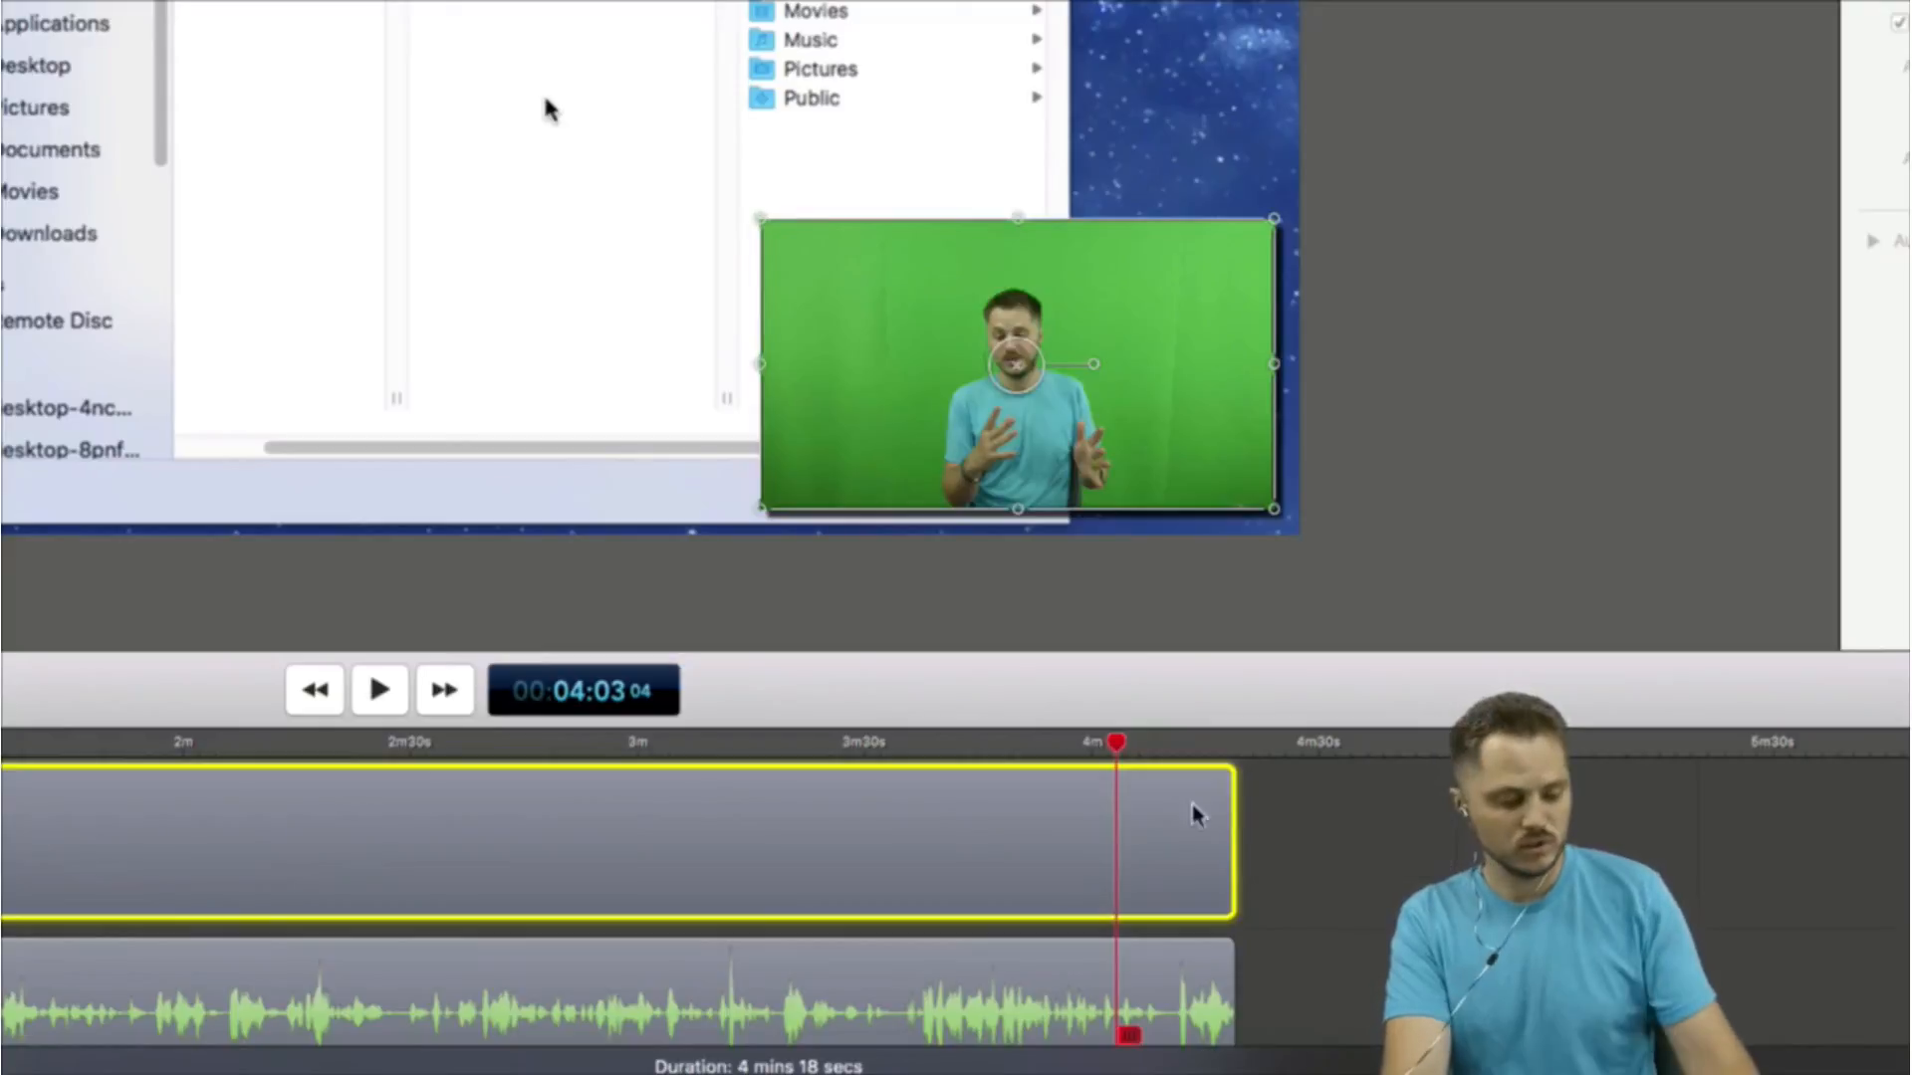
Cut off the webcam clip after the playhead again and pull its end back out to match the audio clip.
key(t)
click(1166, 819)
key(Delete)
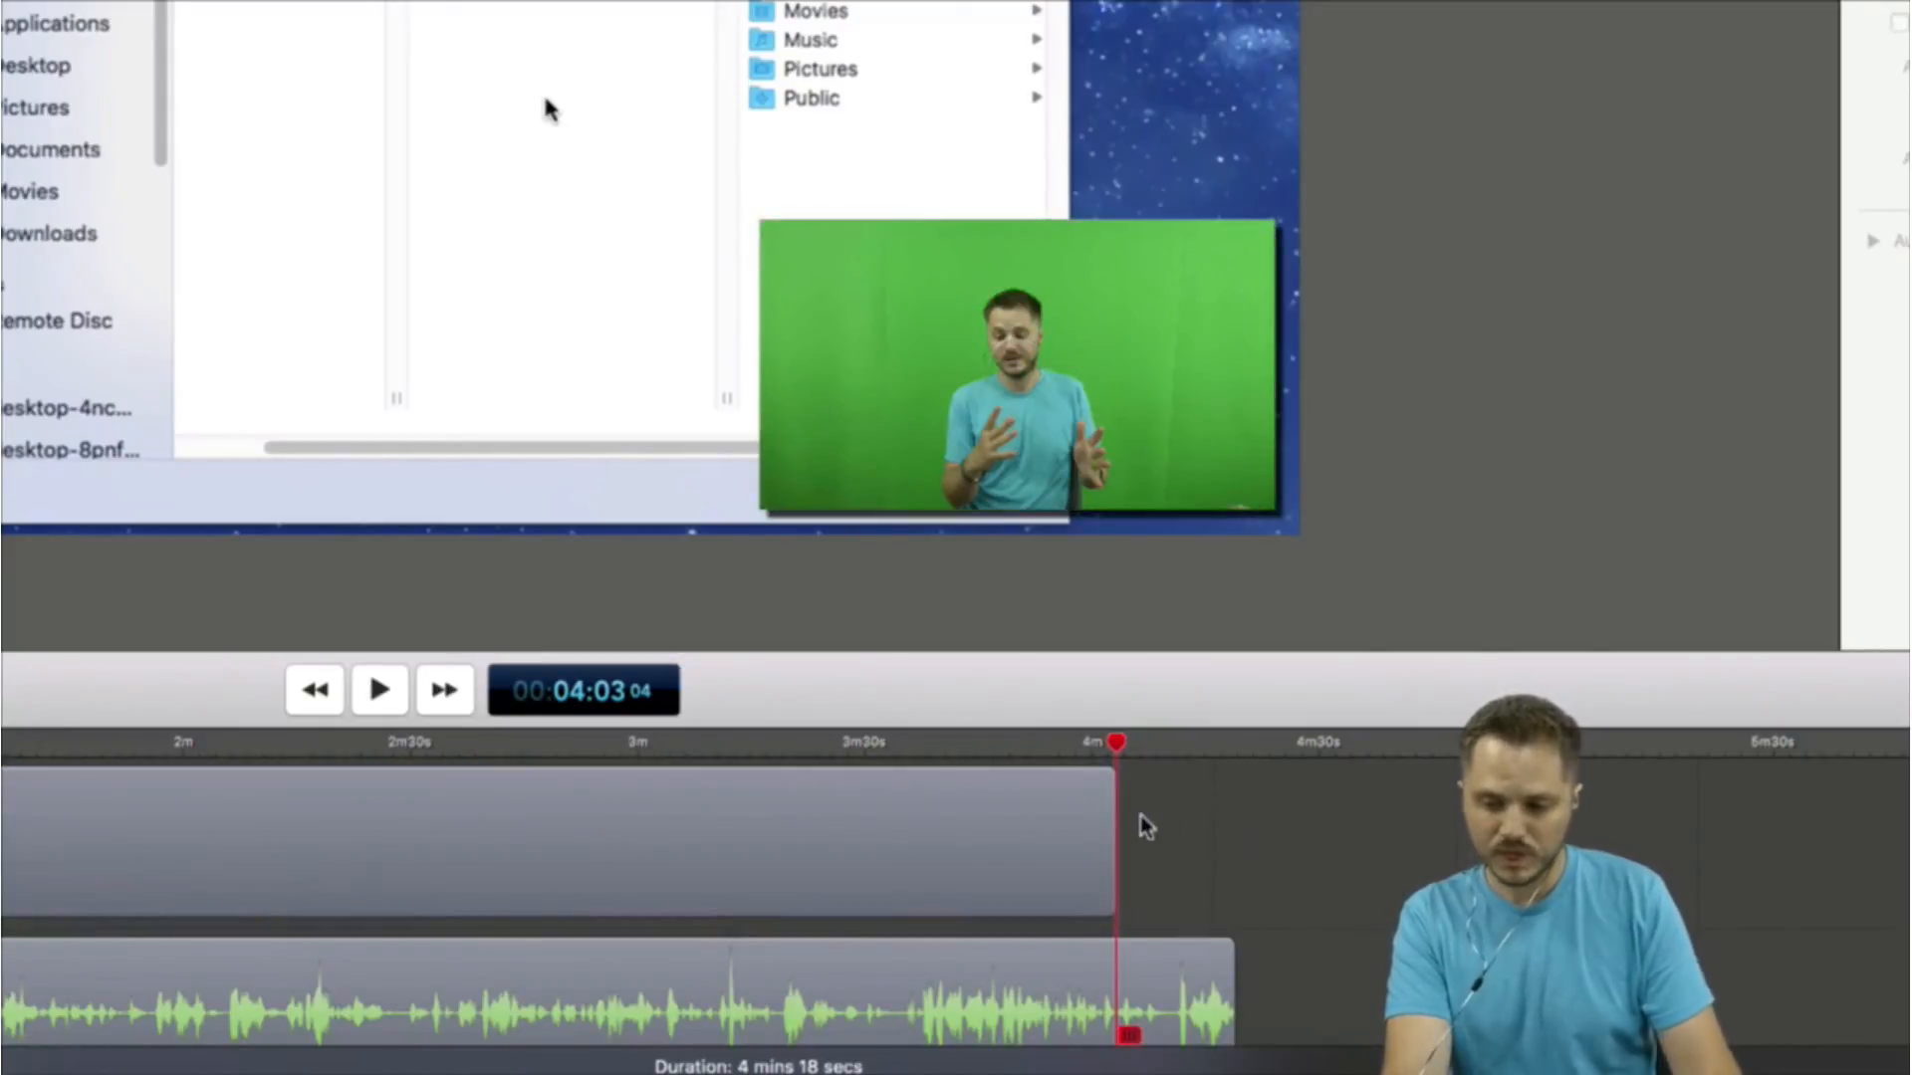
drag(1114, 814, 1239, 817)
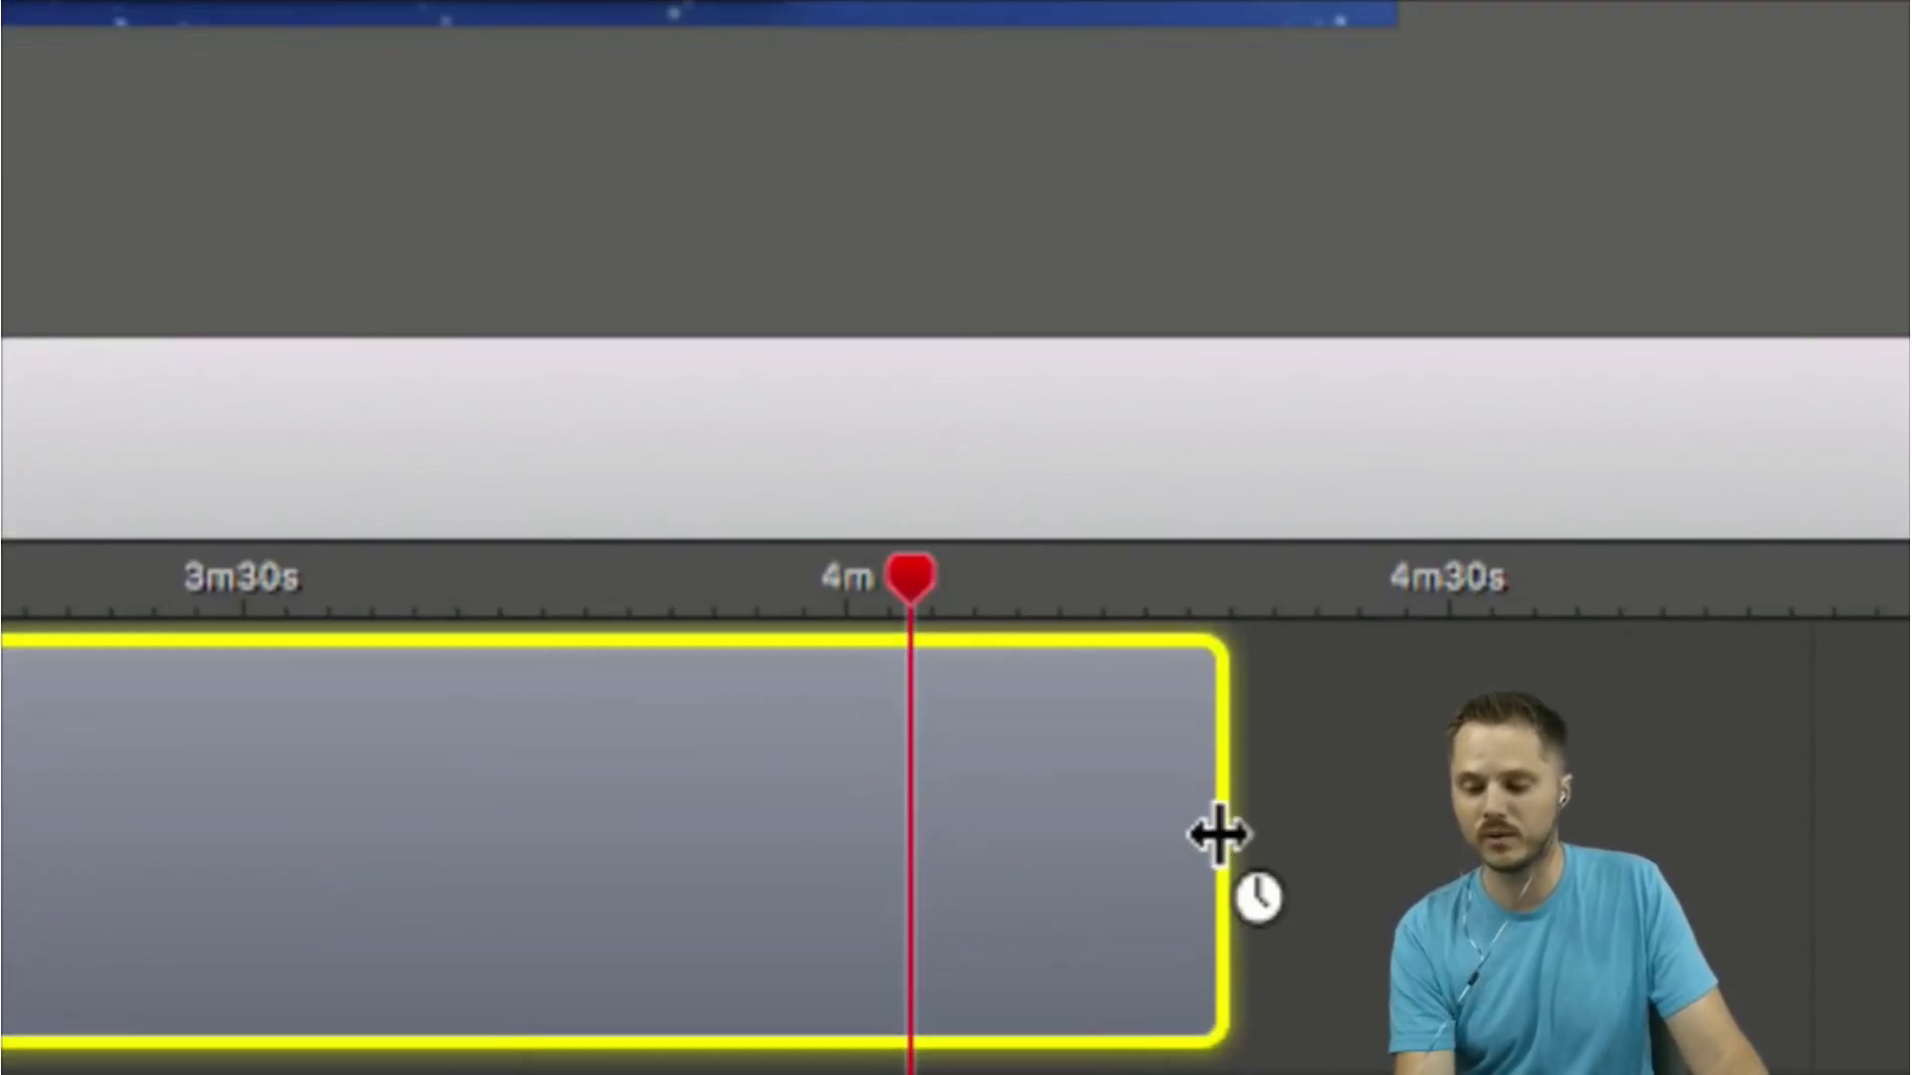
Retime the webcam clip on the timeline by compressing its end to about 3:19.
key(super+minus)
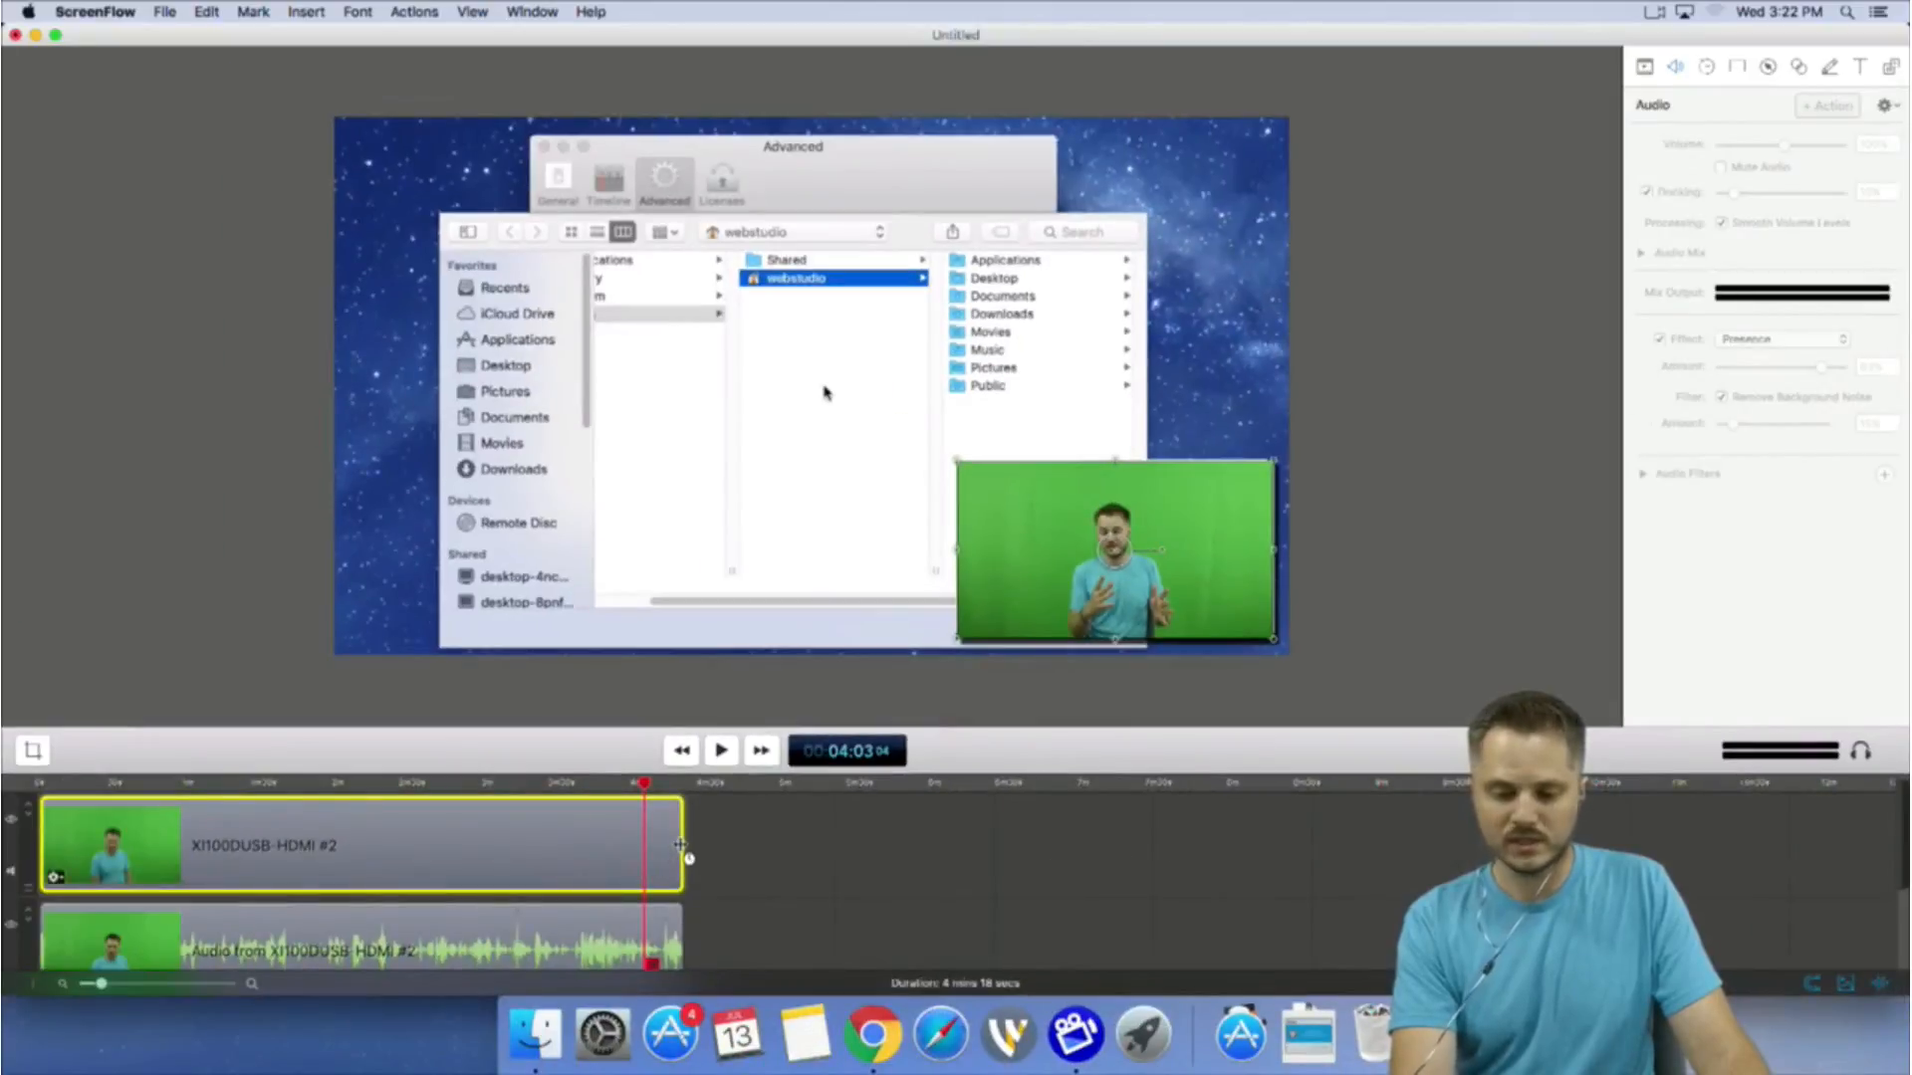
drag(680, 845, 564, 845)
key(super+plus)
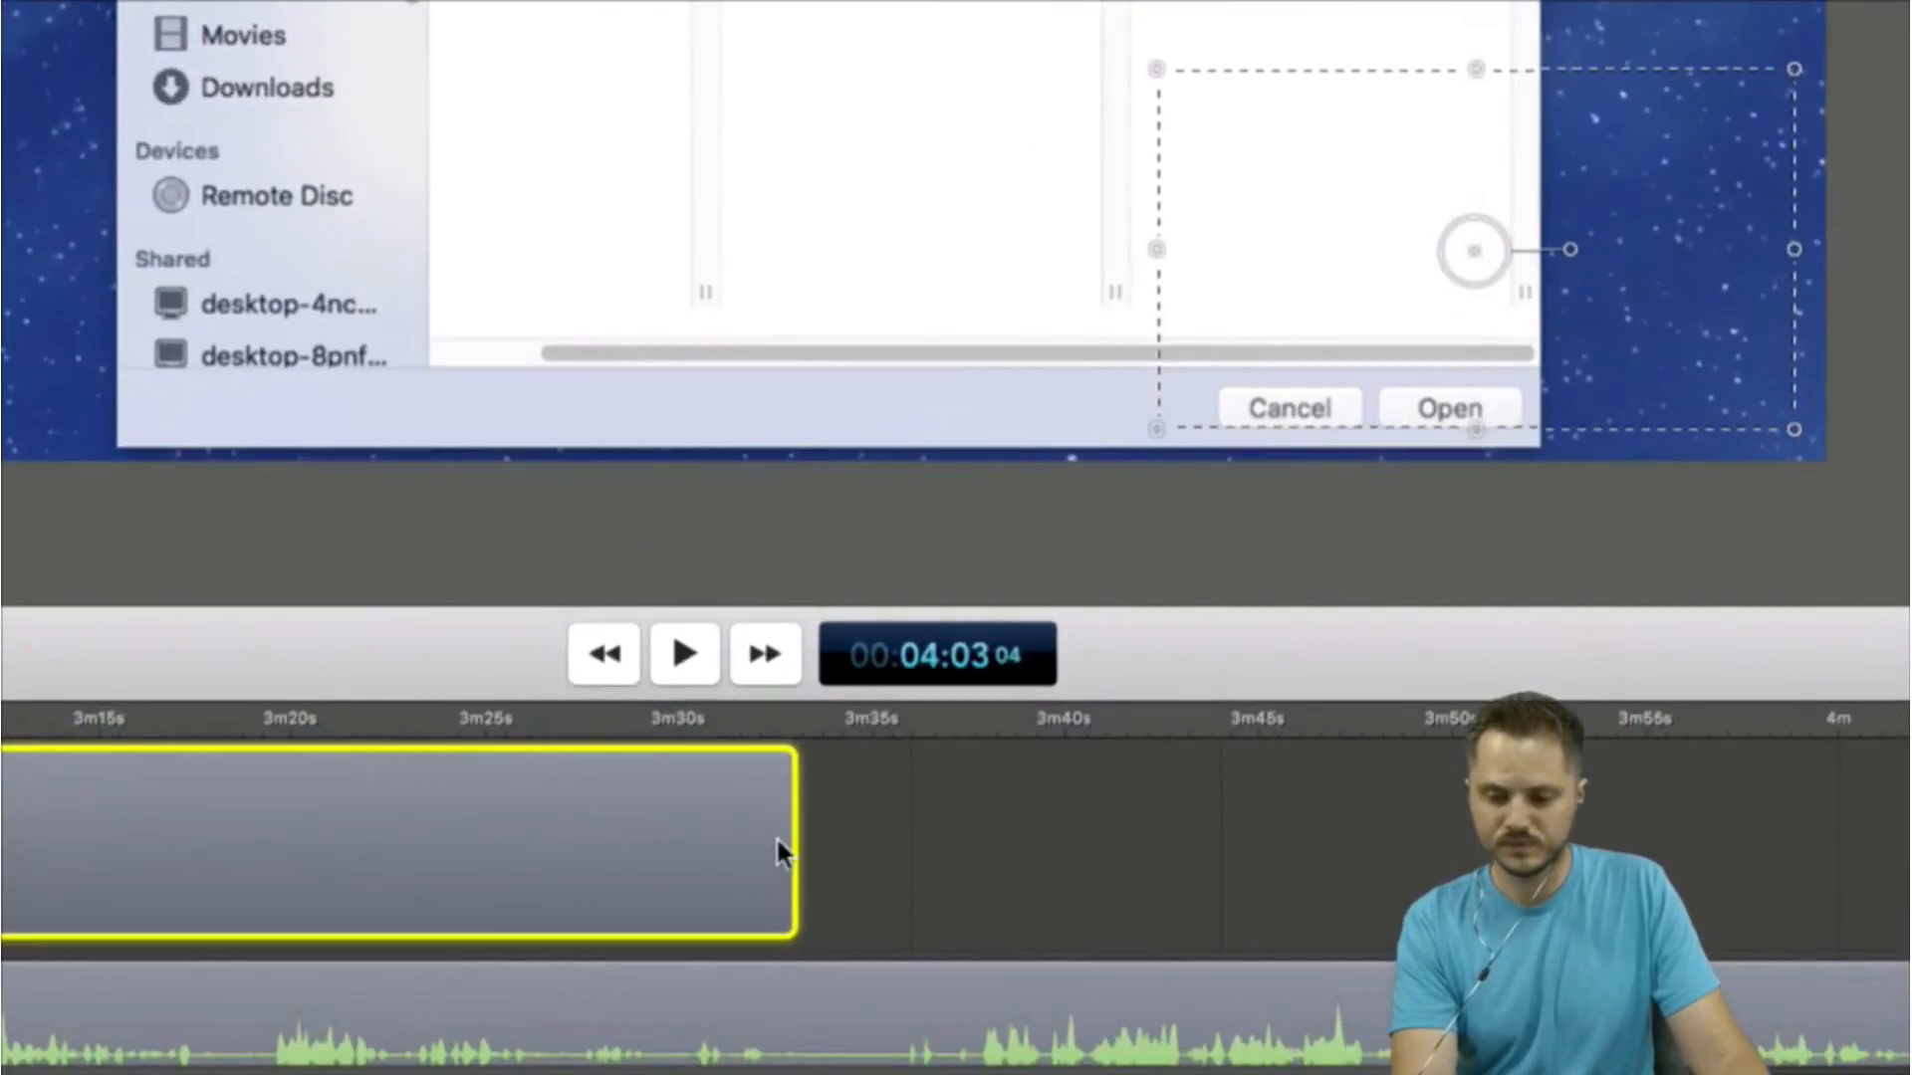
drag(785, 831, 271, 844)
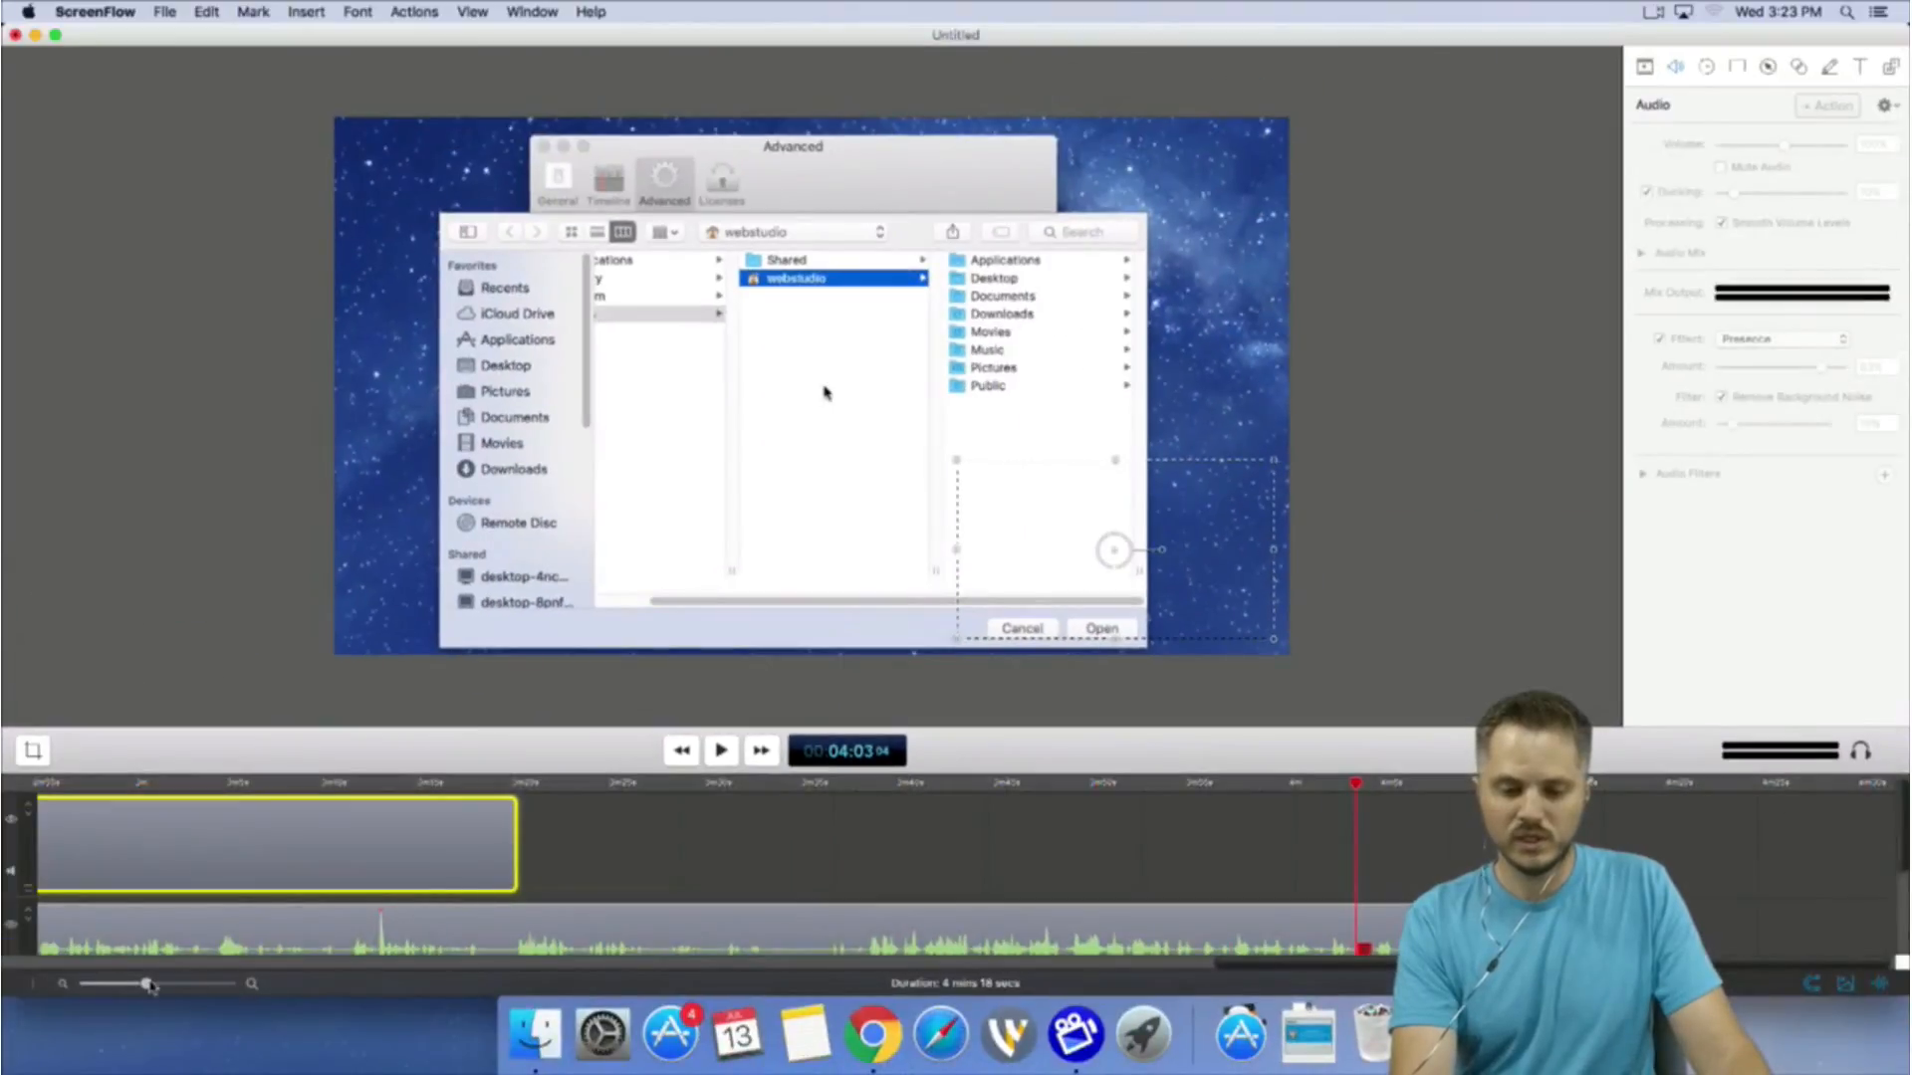
Speed up the webcam clip further to 351%, giving it a duration of 1 min 13.7 secs.
drag(148, 986, 104, 985)
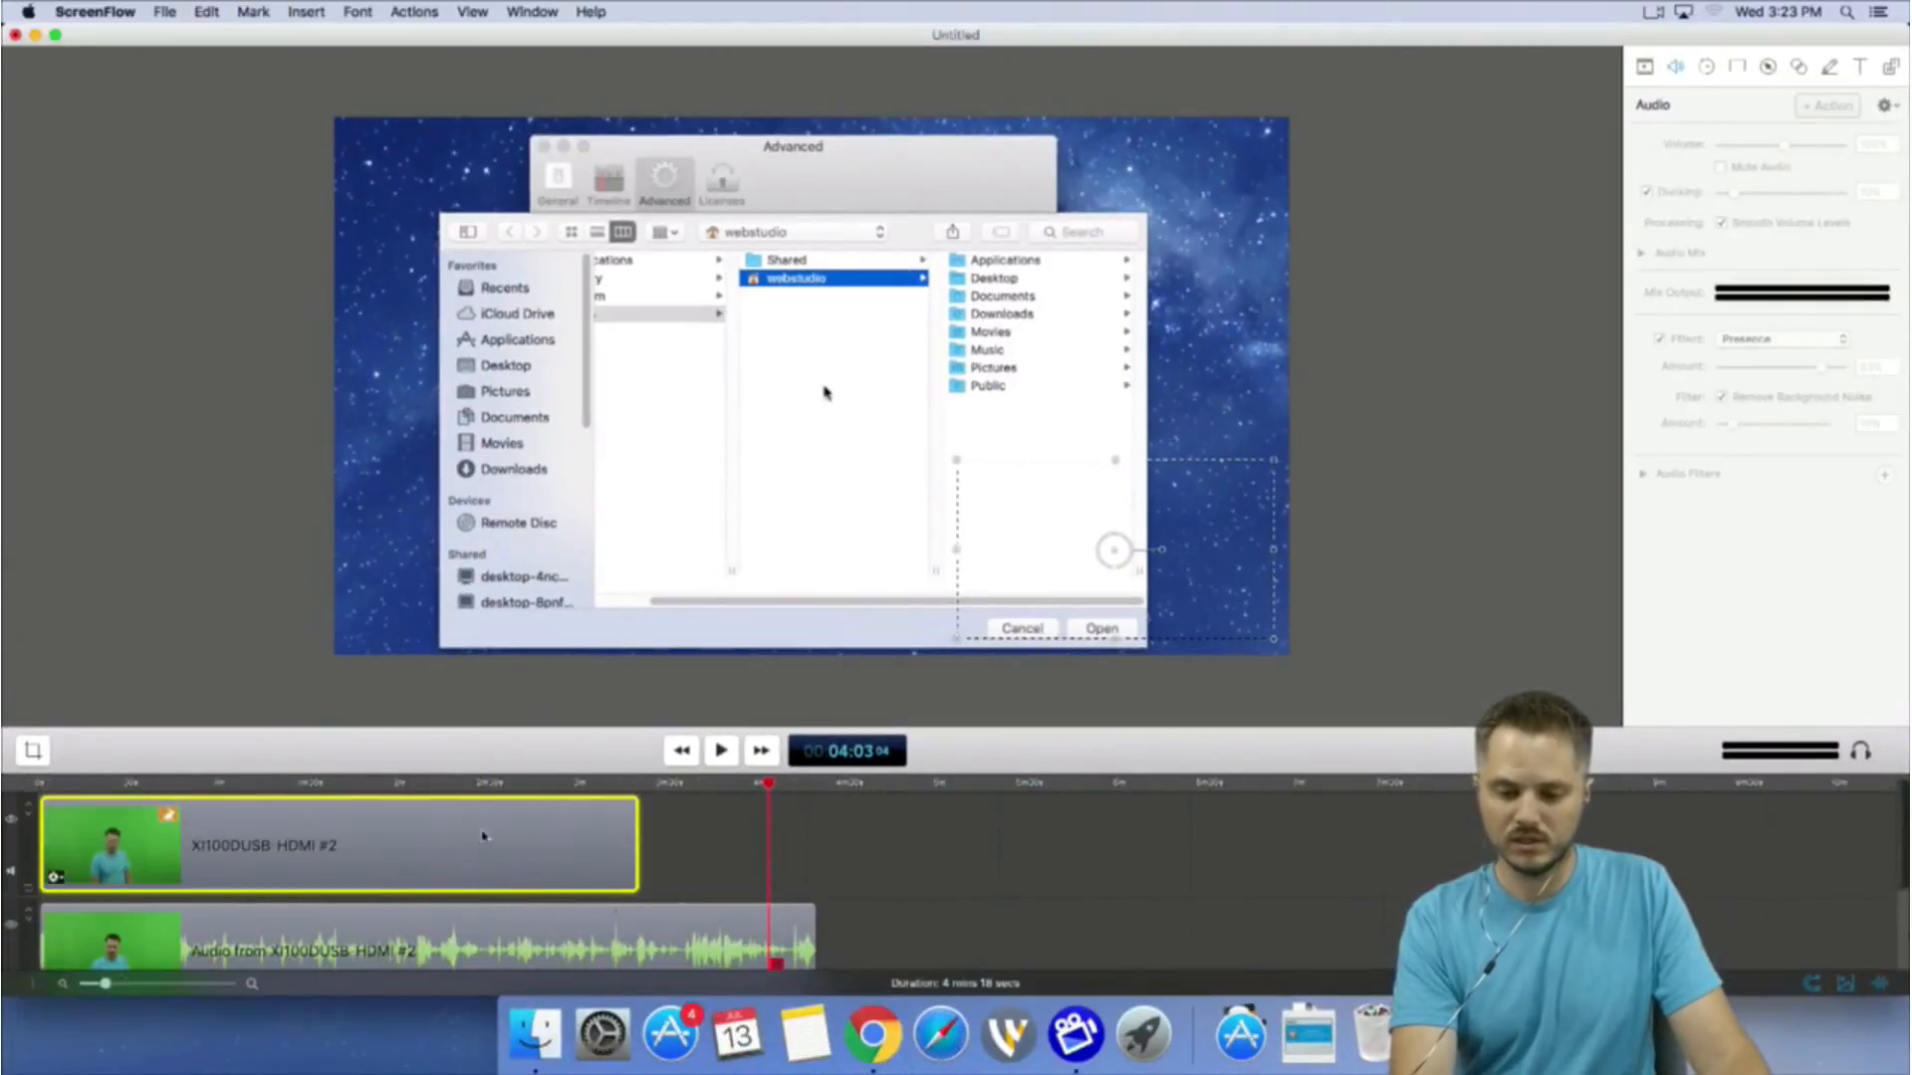
double_click(302, 833)
drag(215, 709, 197, 709)
click(506, 853)
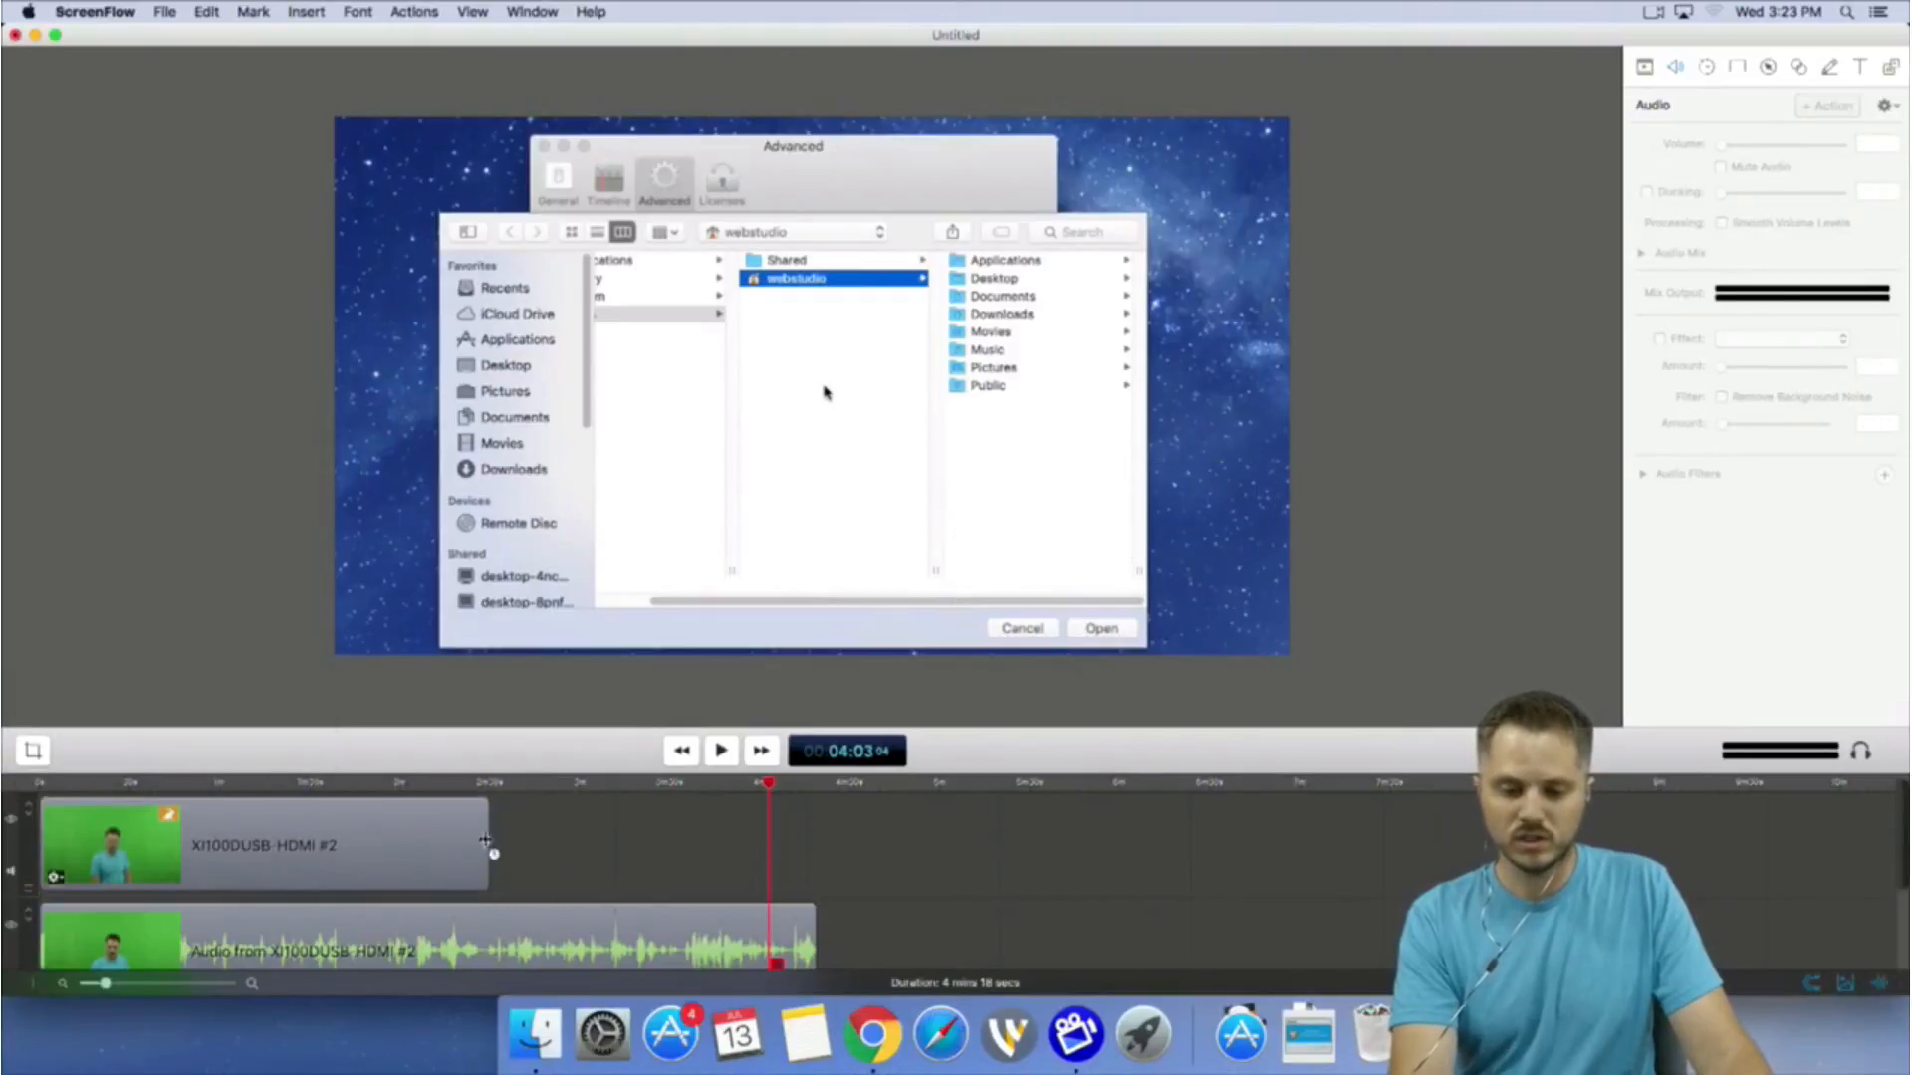
drag(484, 842, 260, 844)
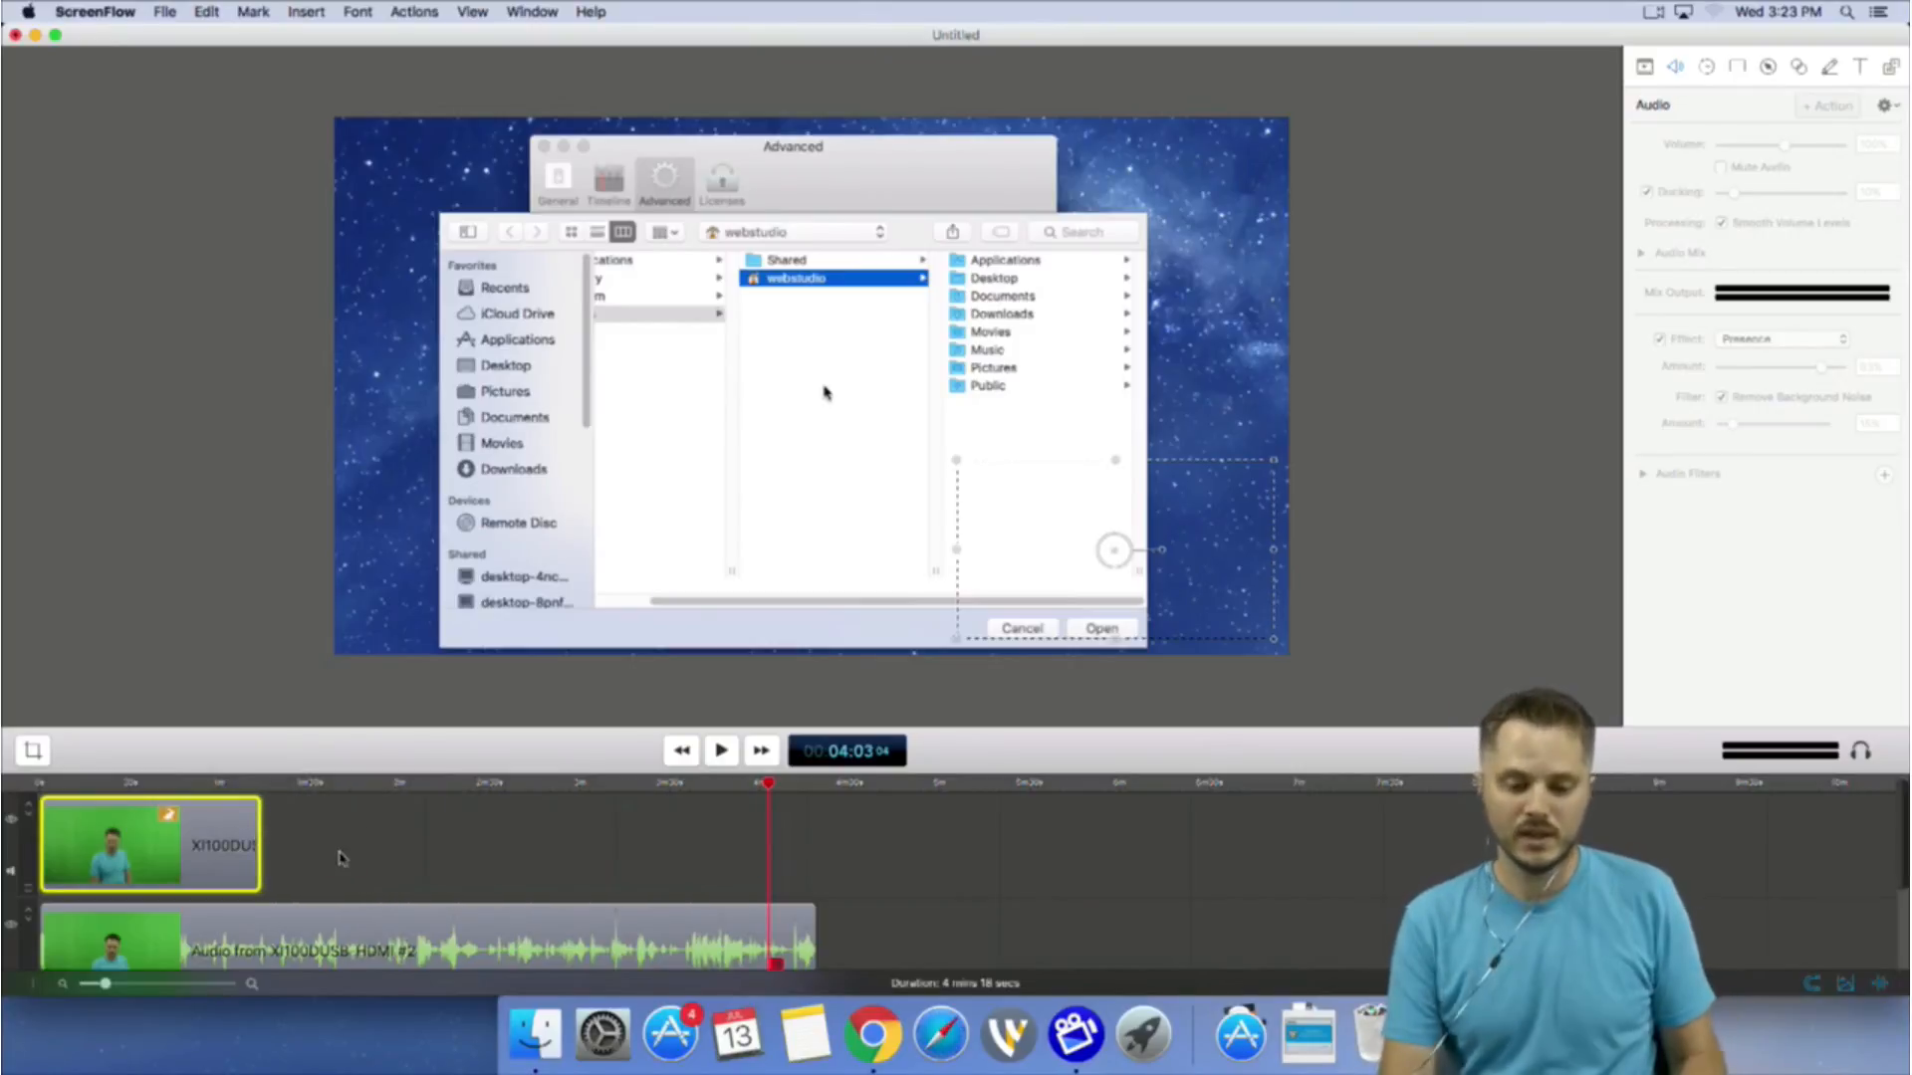
Return to the start of the timeline, enlarge the webcam video to nearly fill the canvas, and start playback.
key(Home)
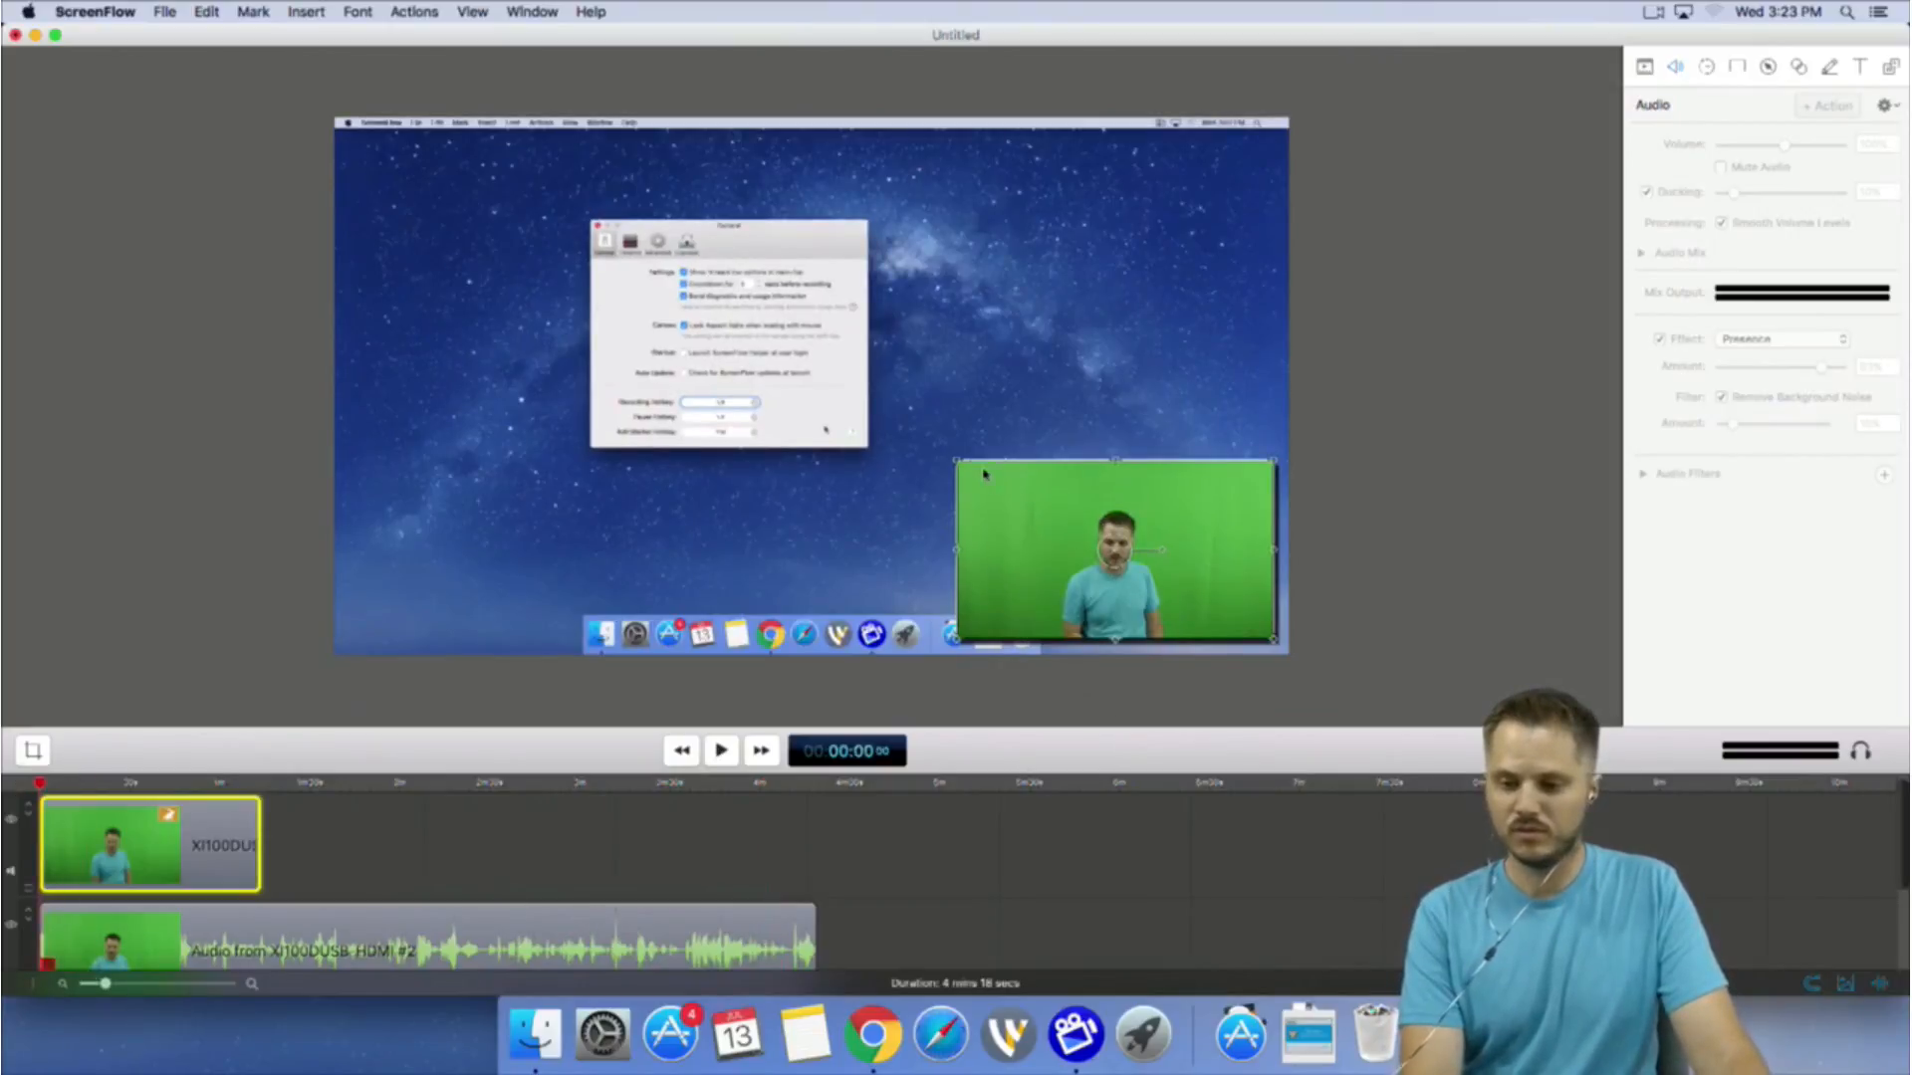
drag(957, 463, 254, 149)
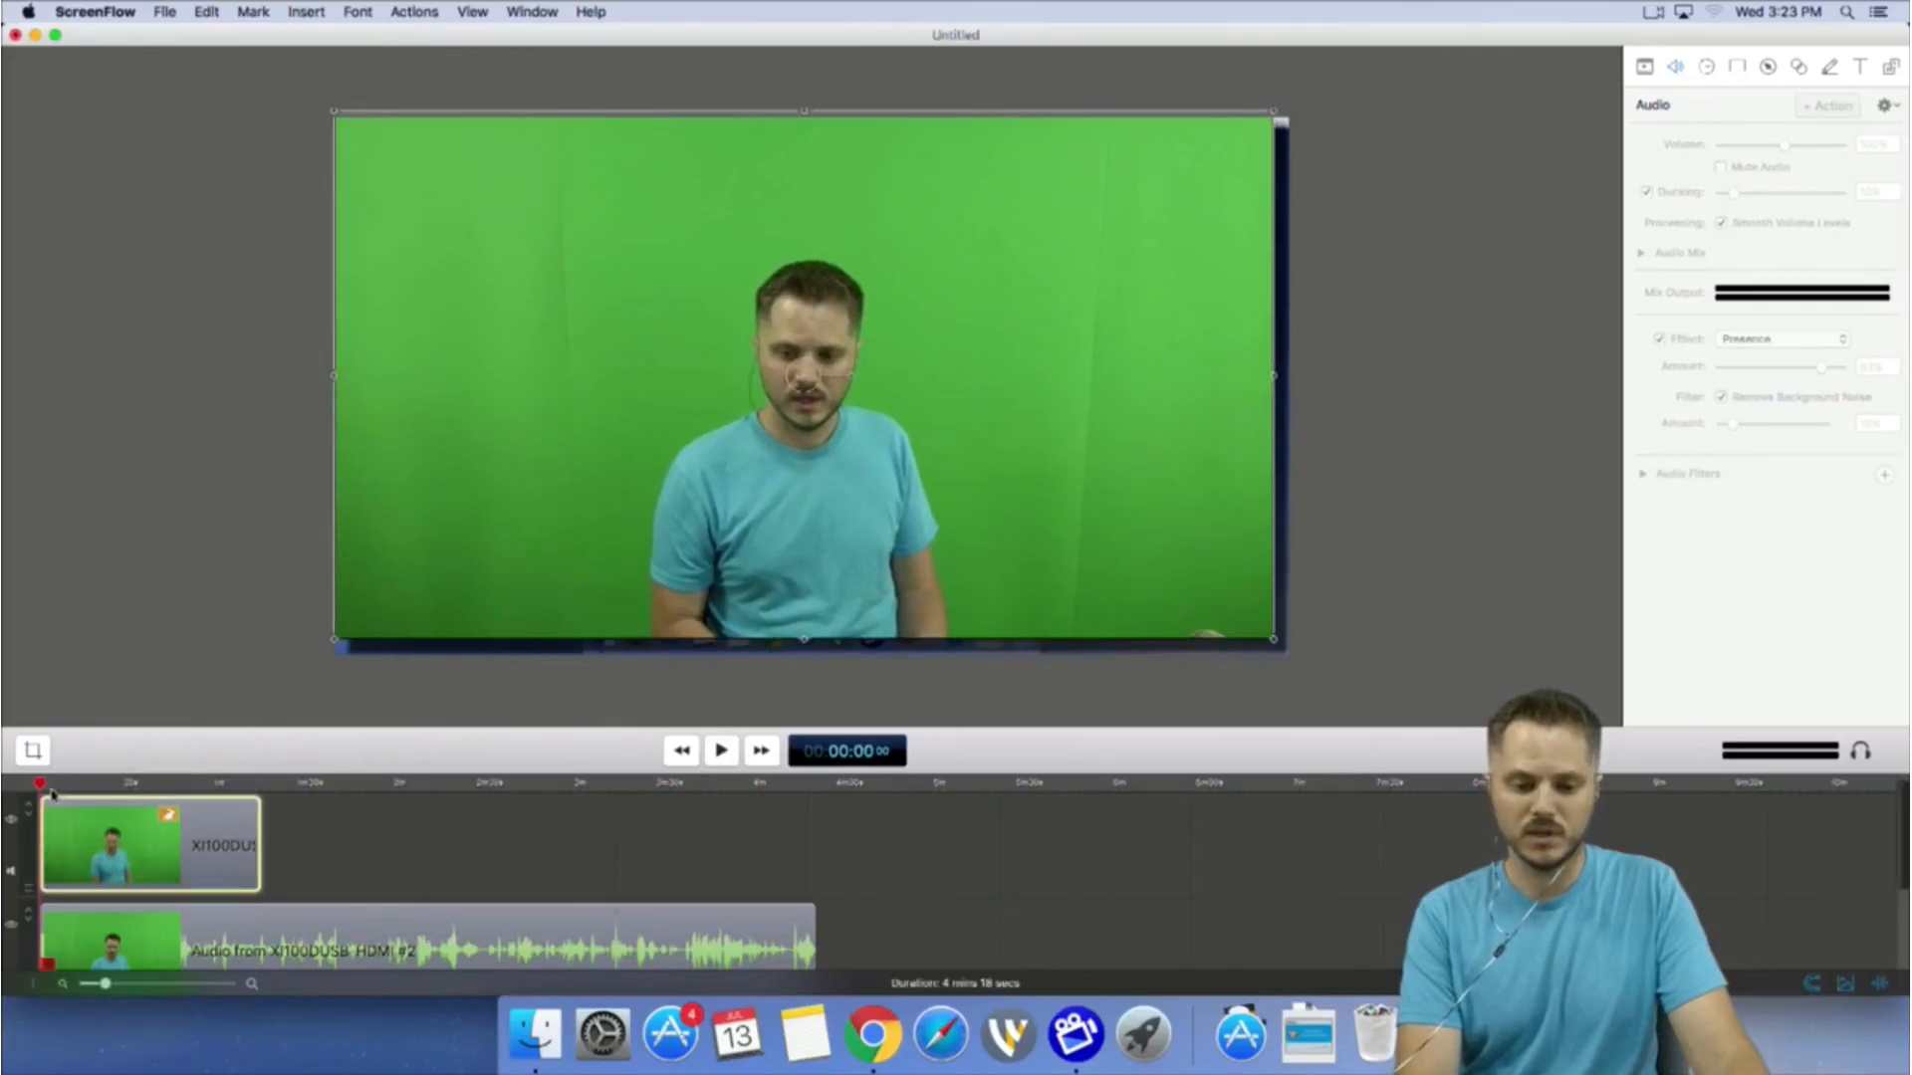
key(space)
Select the detached audio clip and mute its track during playback.
click(287, 941)
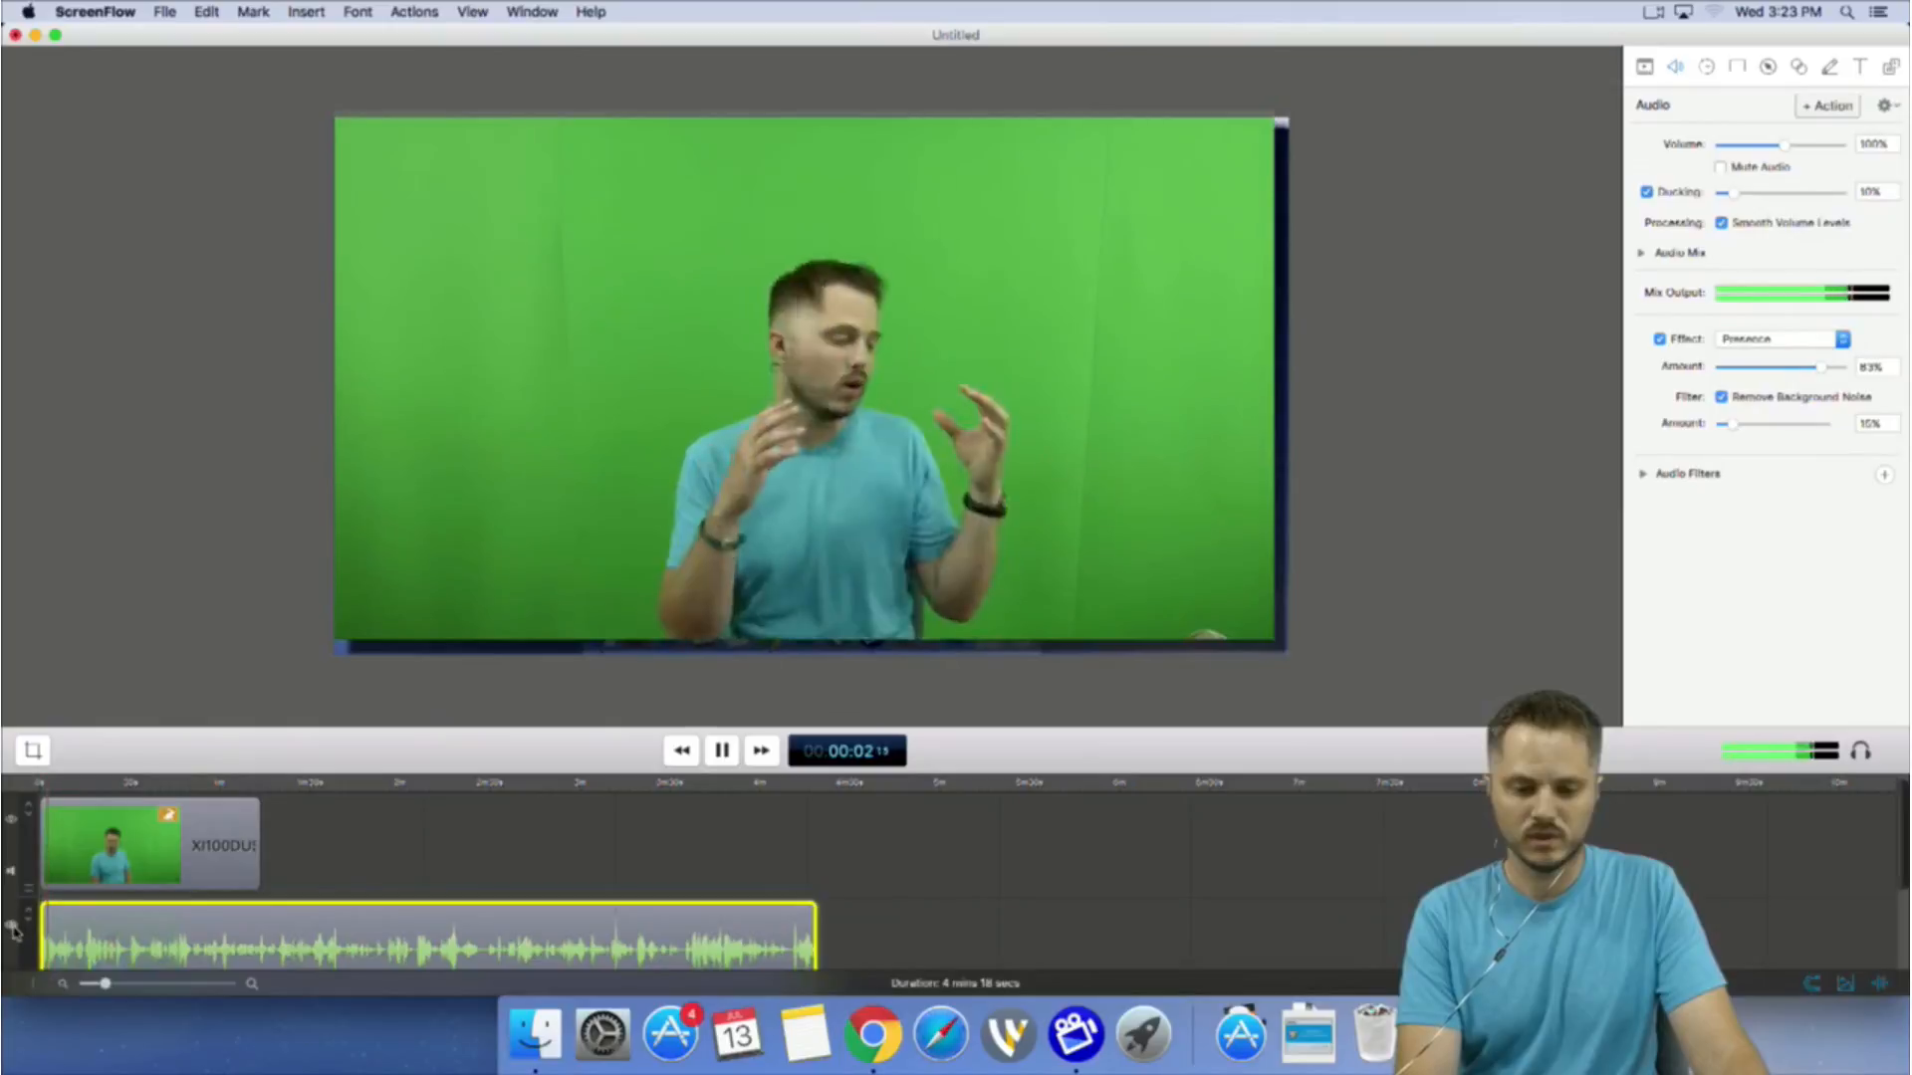
scroll(16, 916, down, 3)
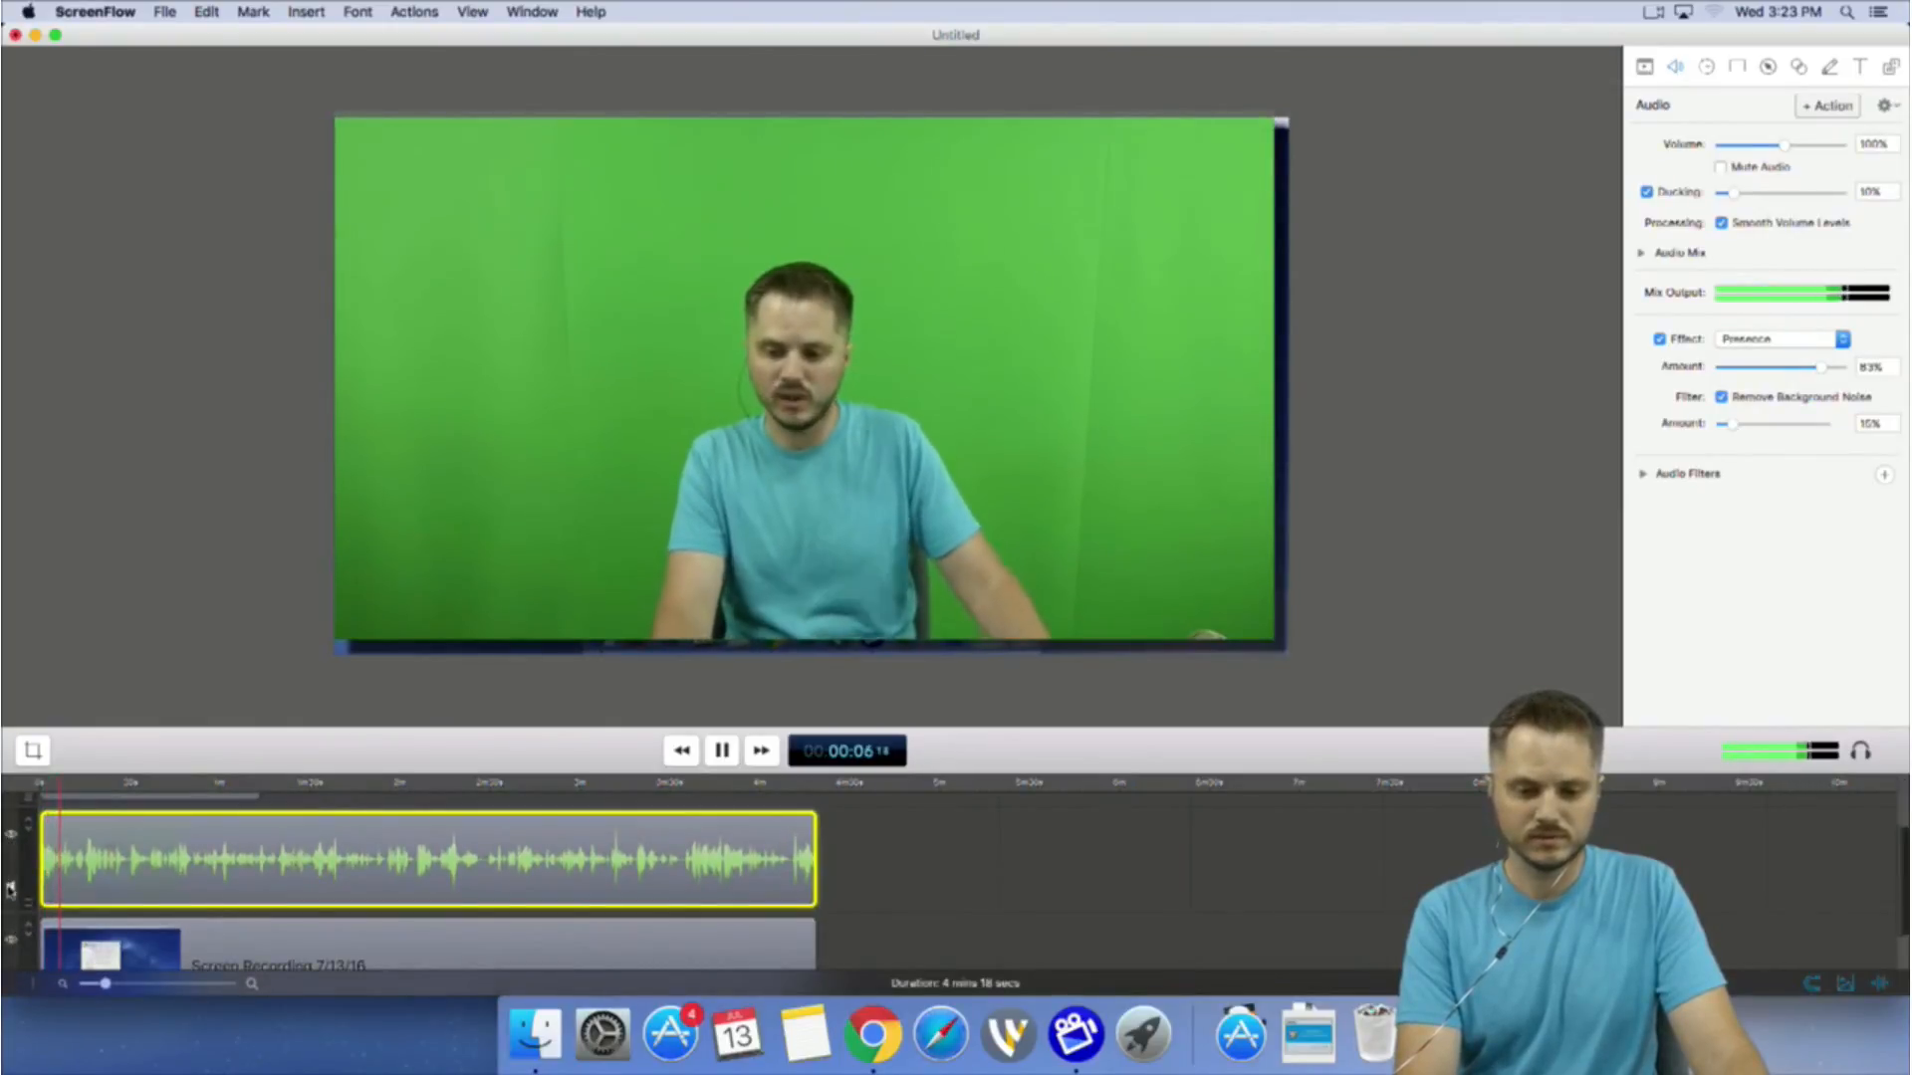
click(10, 885)
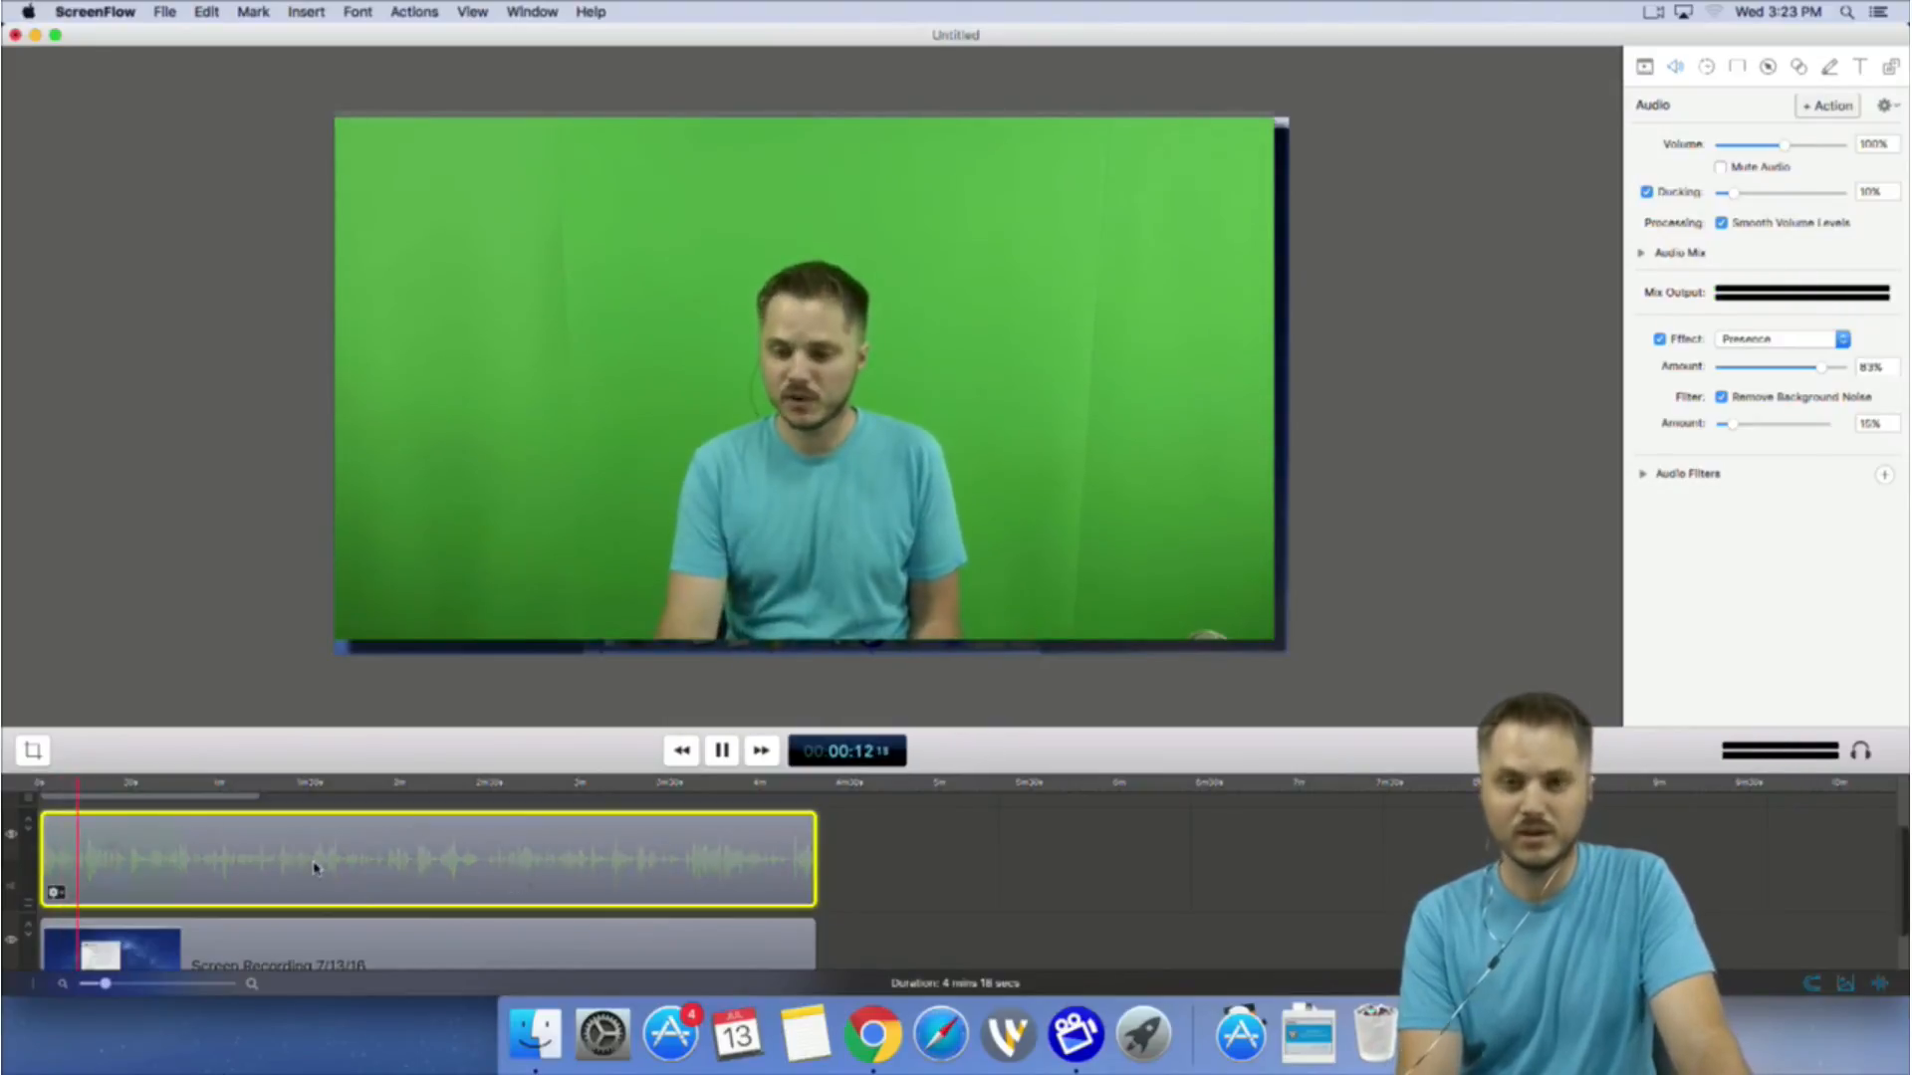
scroll(243, 856, up, 3)
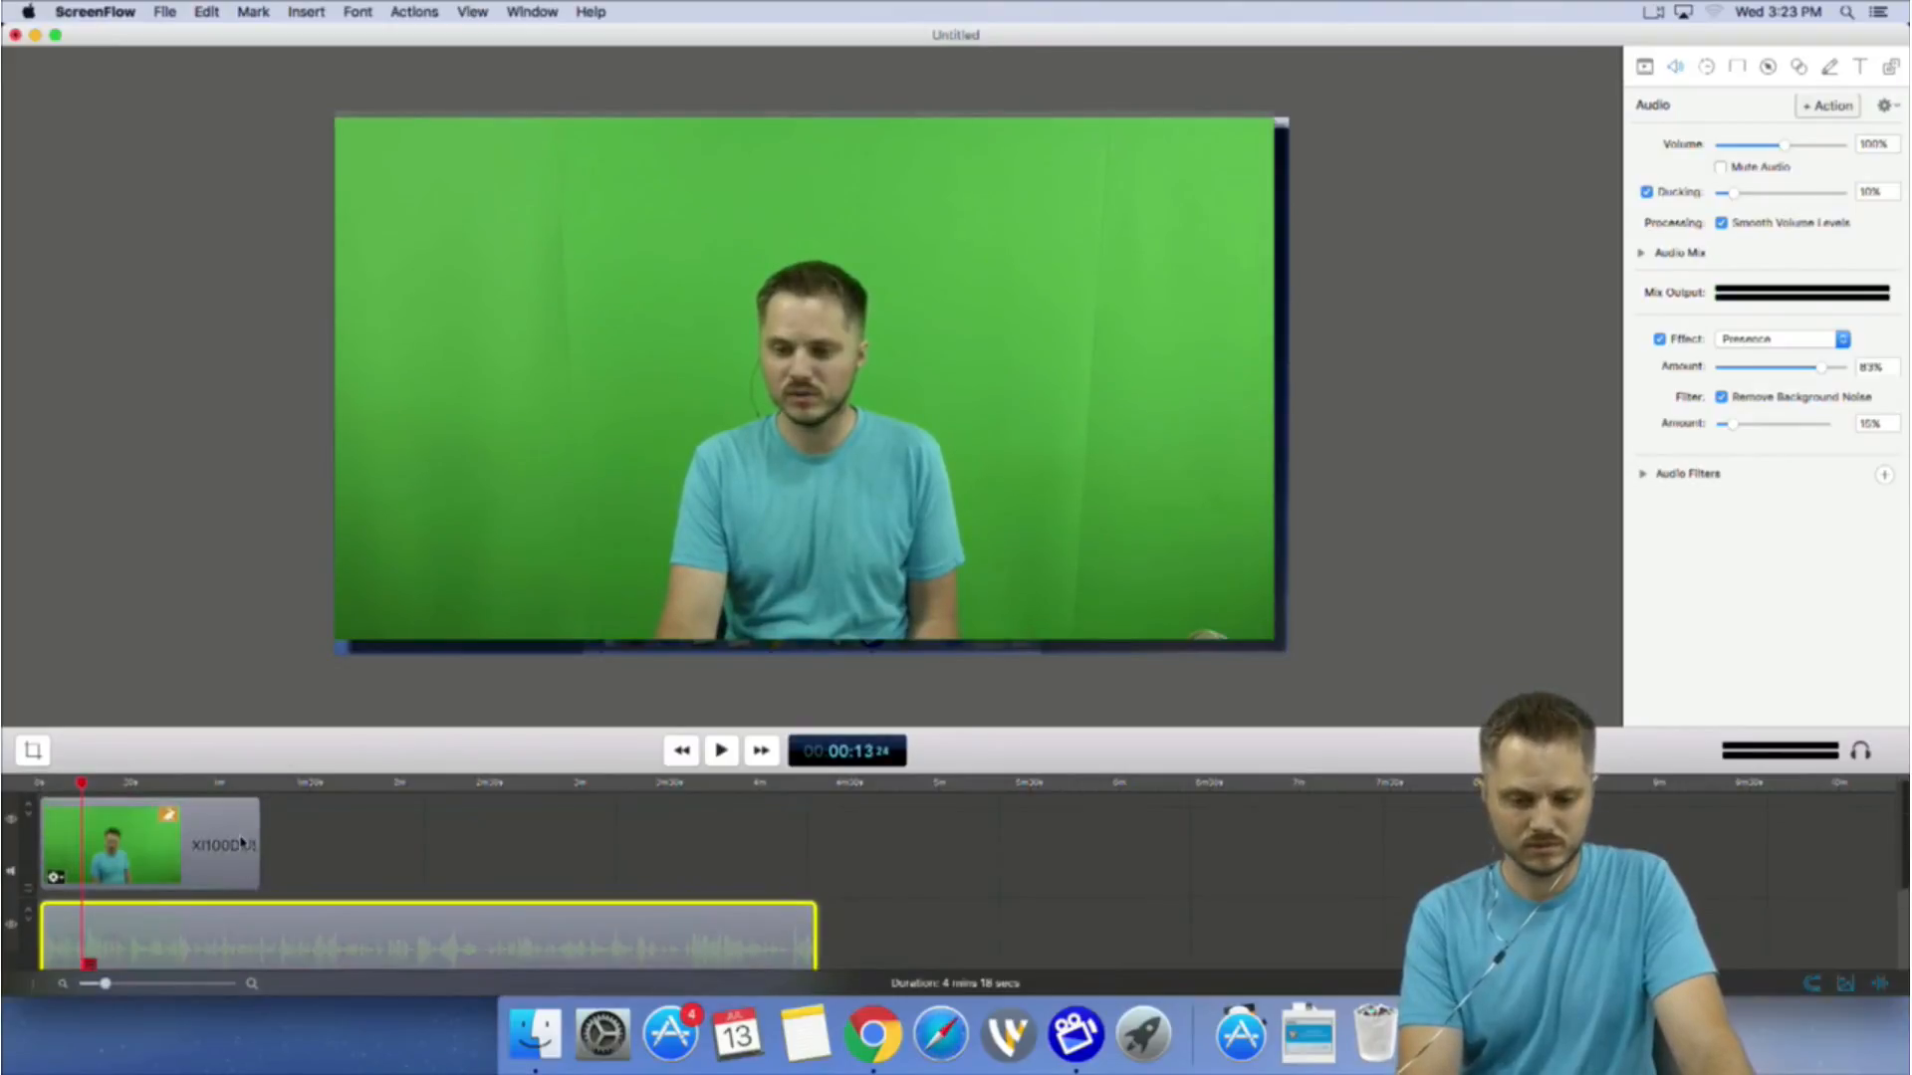
Check the webcam clip's duration and speed in the Clip Inspector, and play the clip from about 0:13 to 0:16.
click(195, 845)
double_click(151, 854)
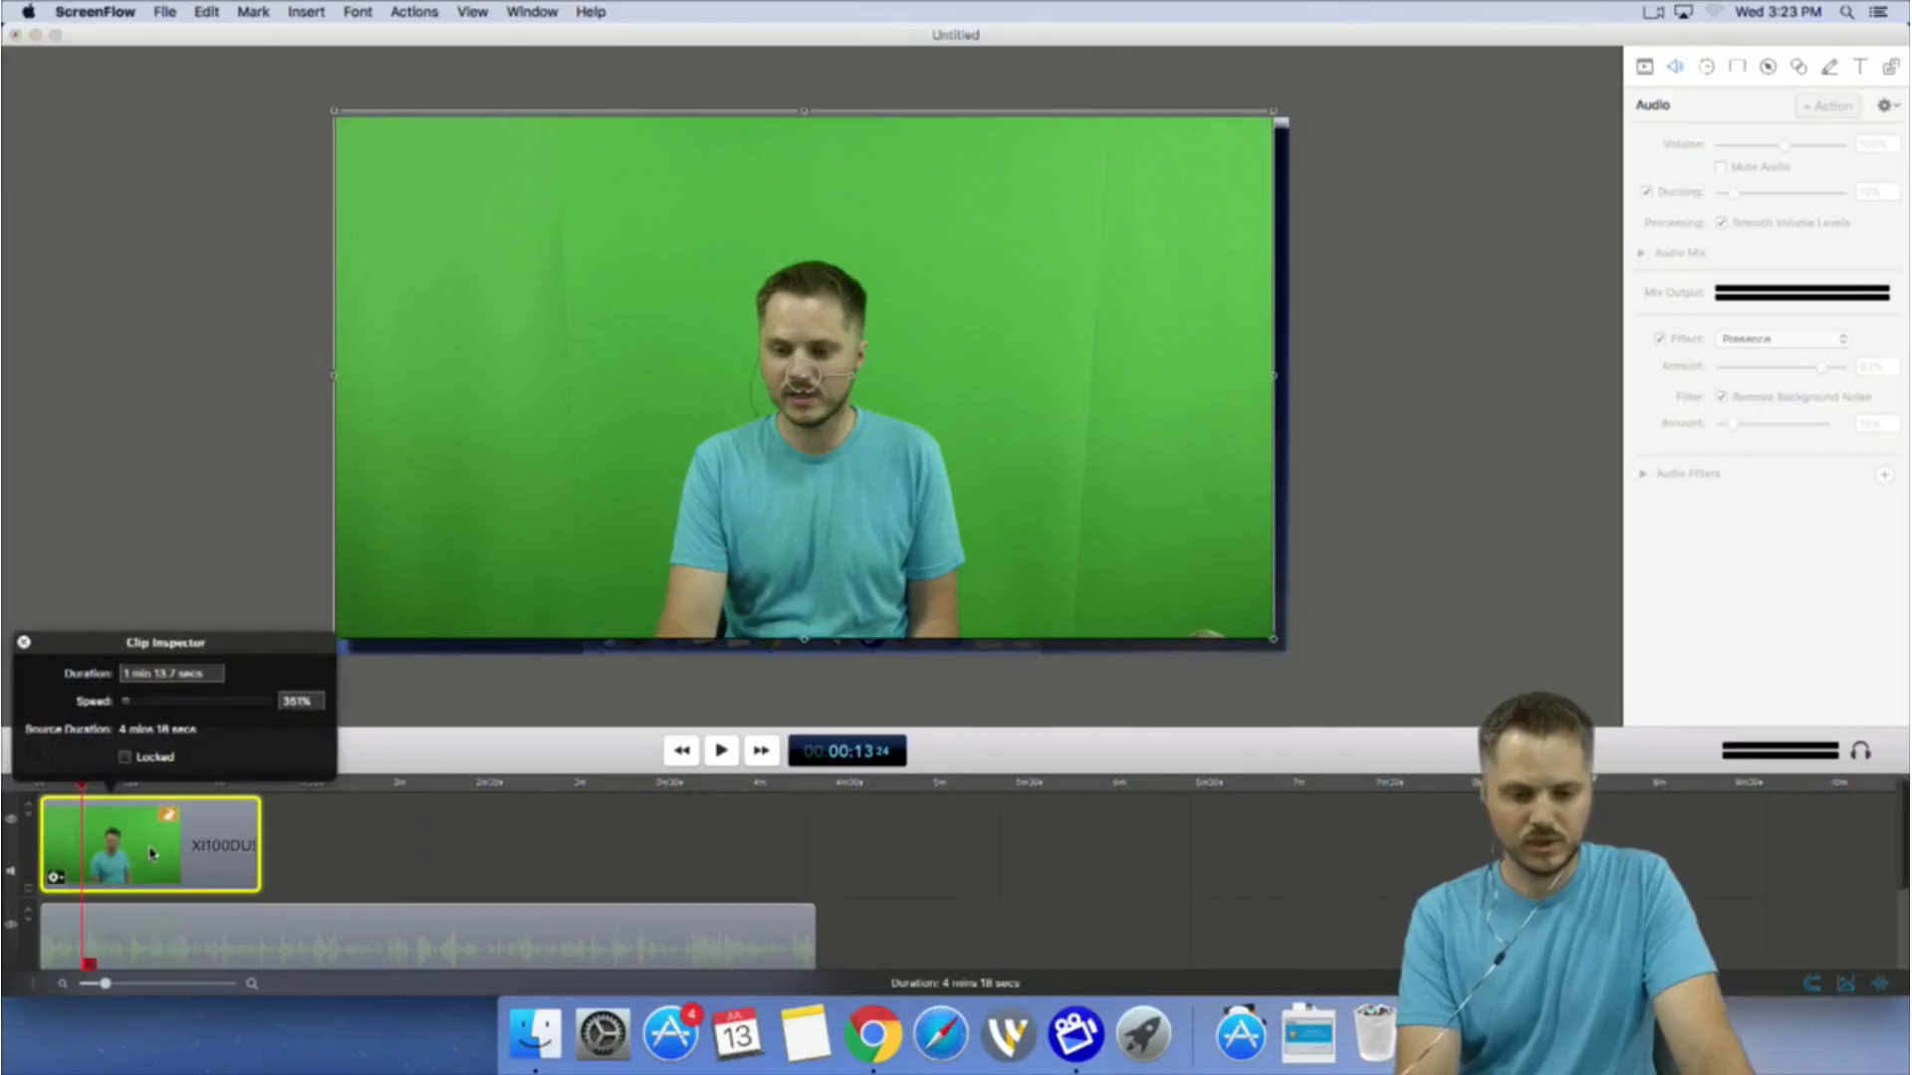
click(25, 643)
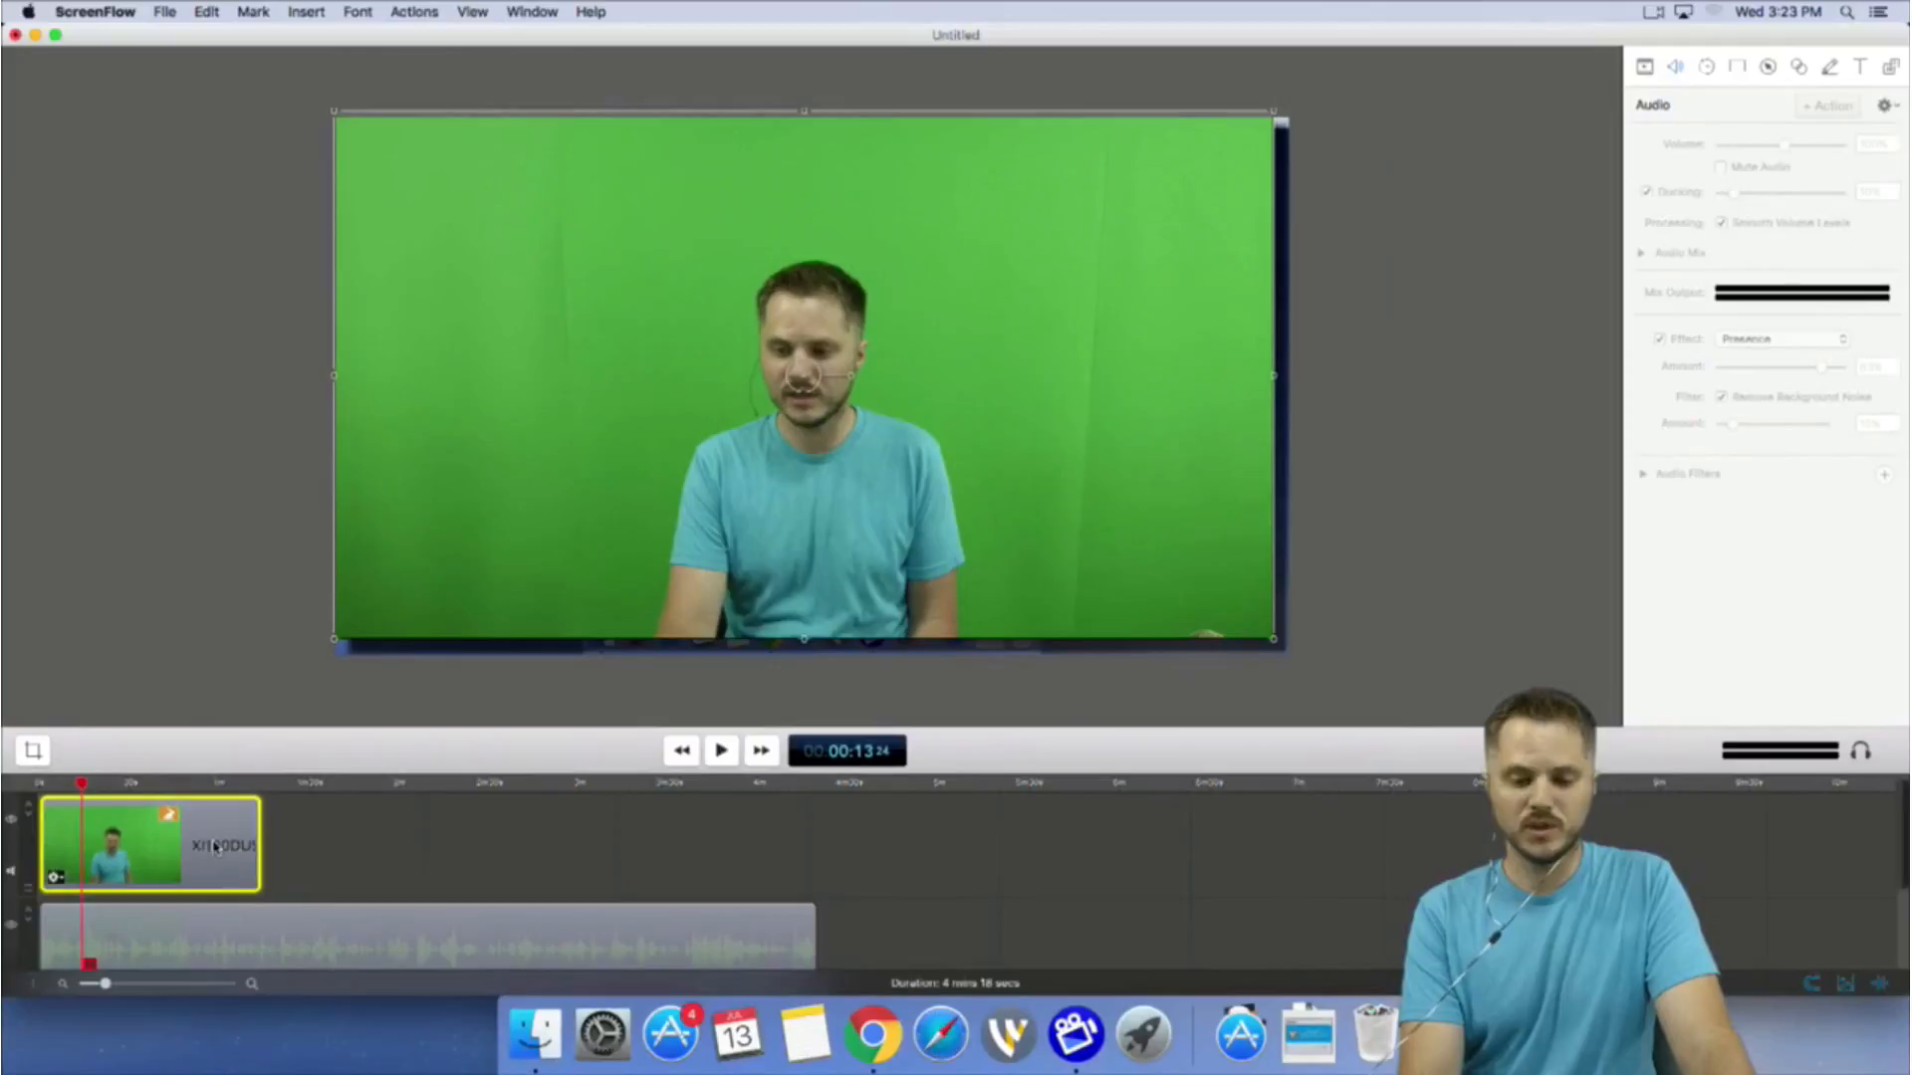
key(space)
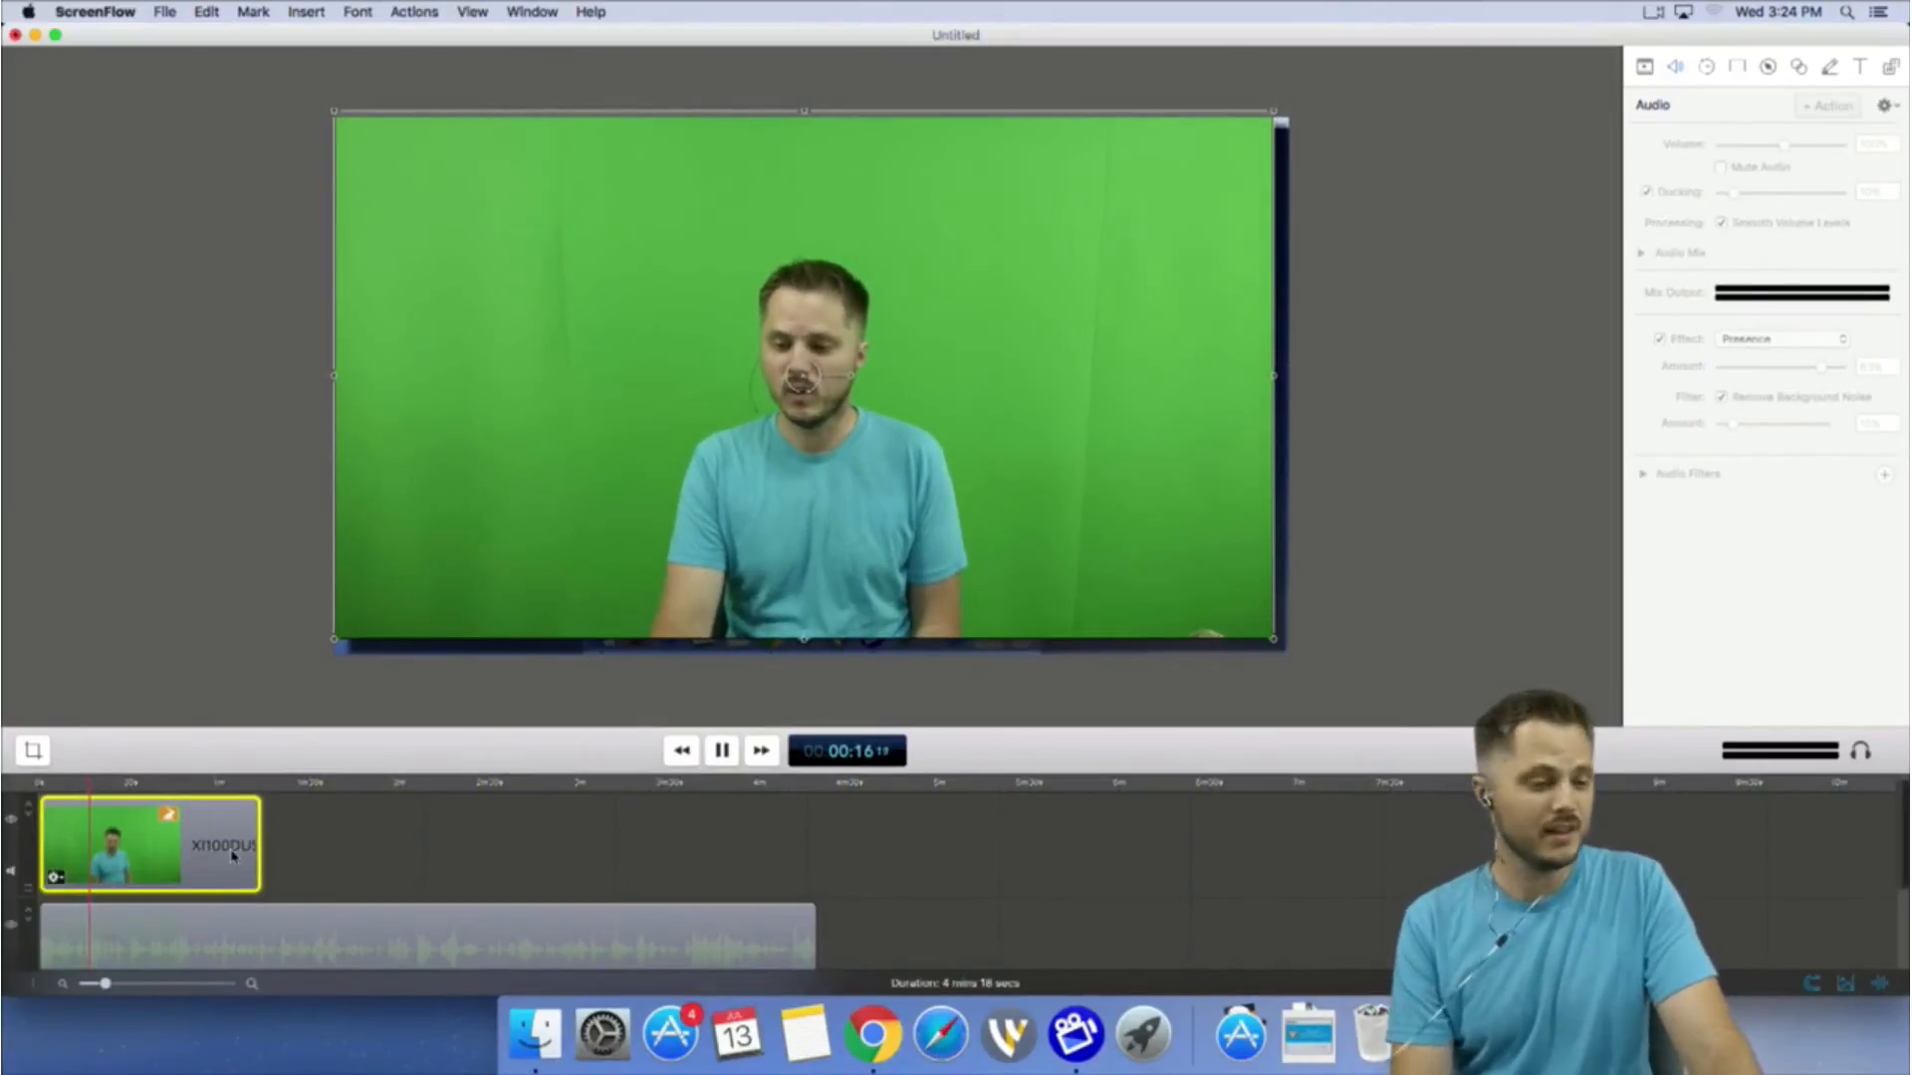
key(space)
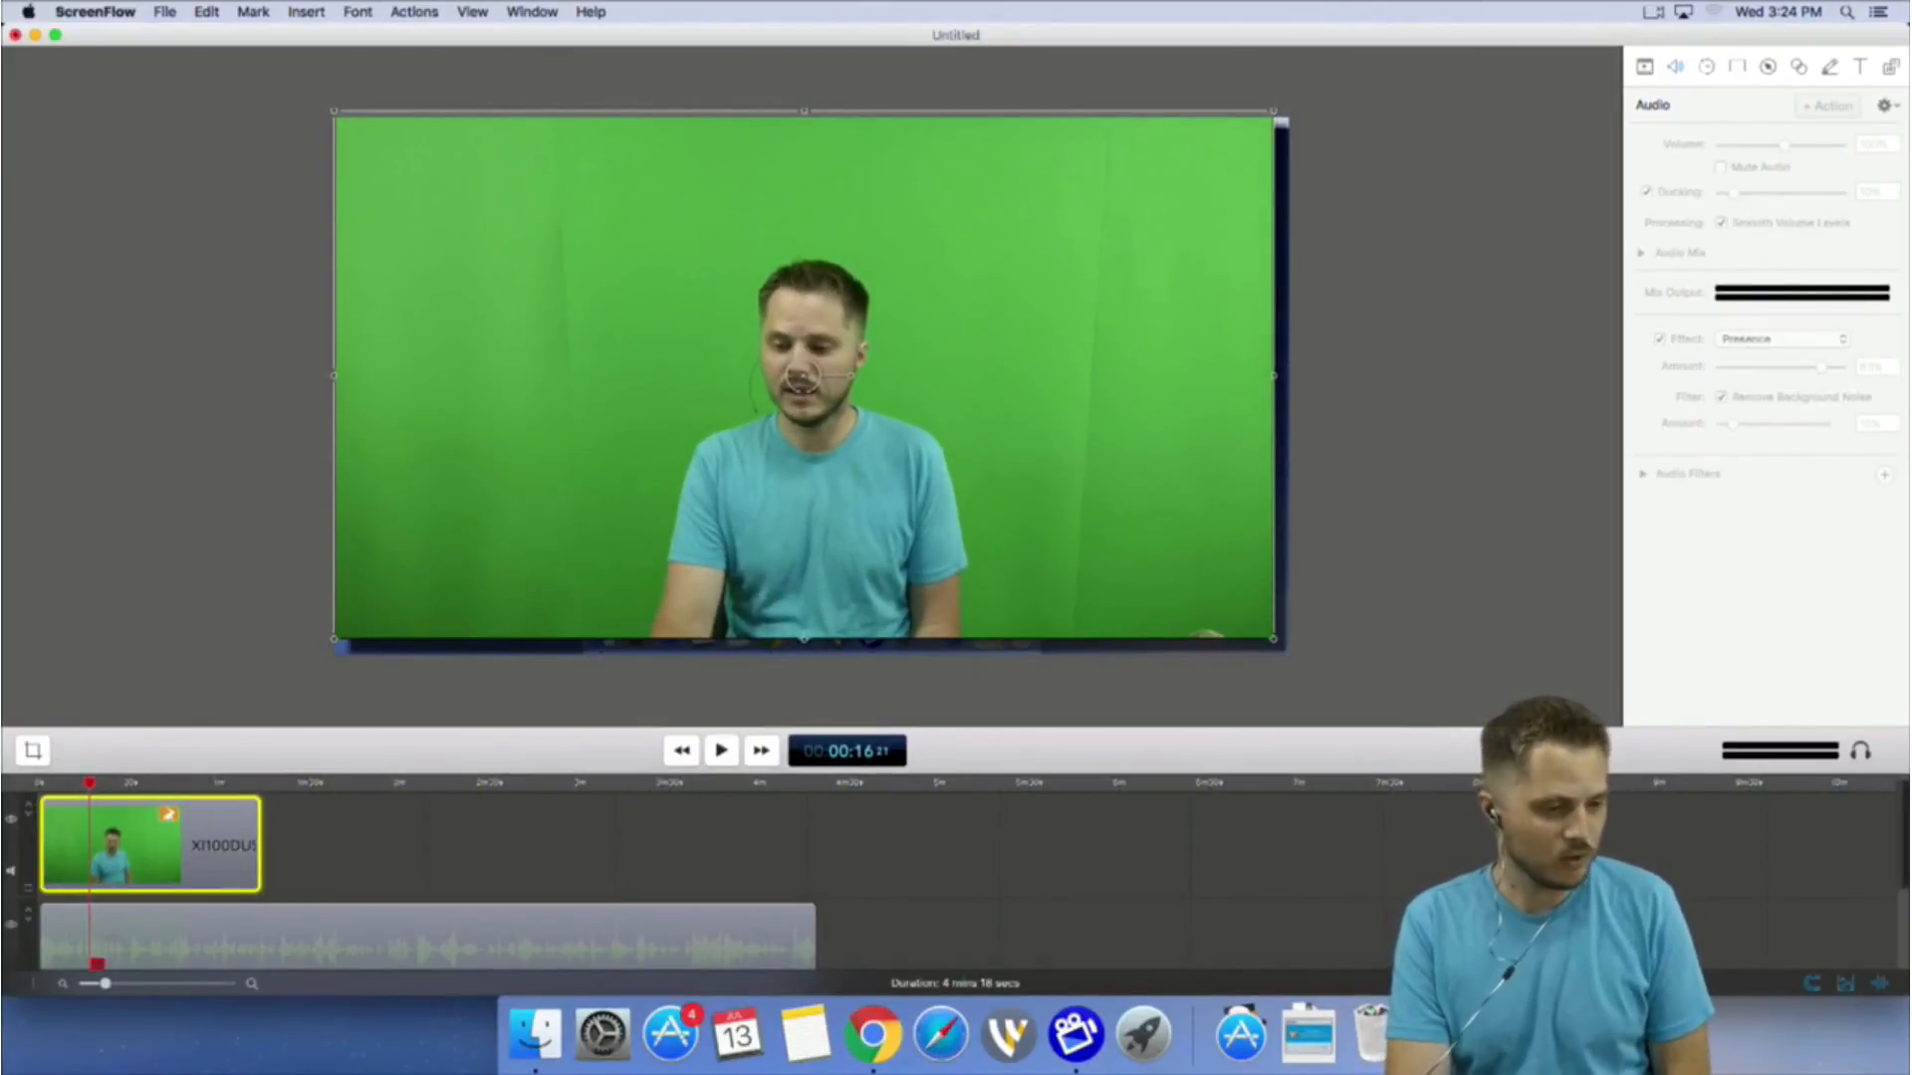